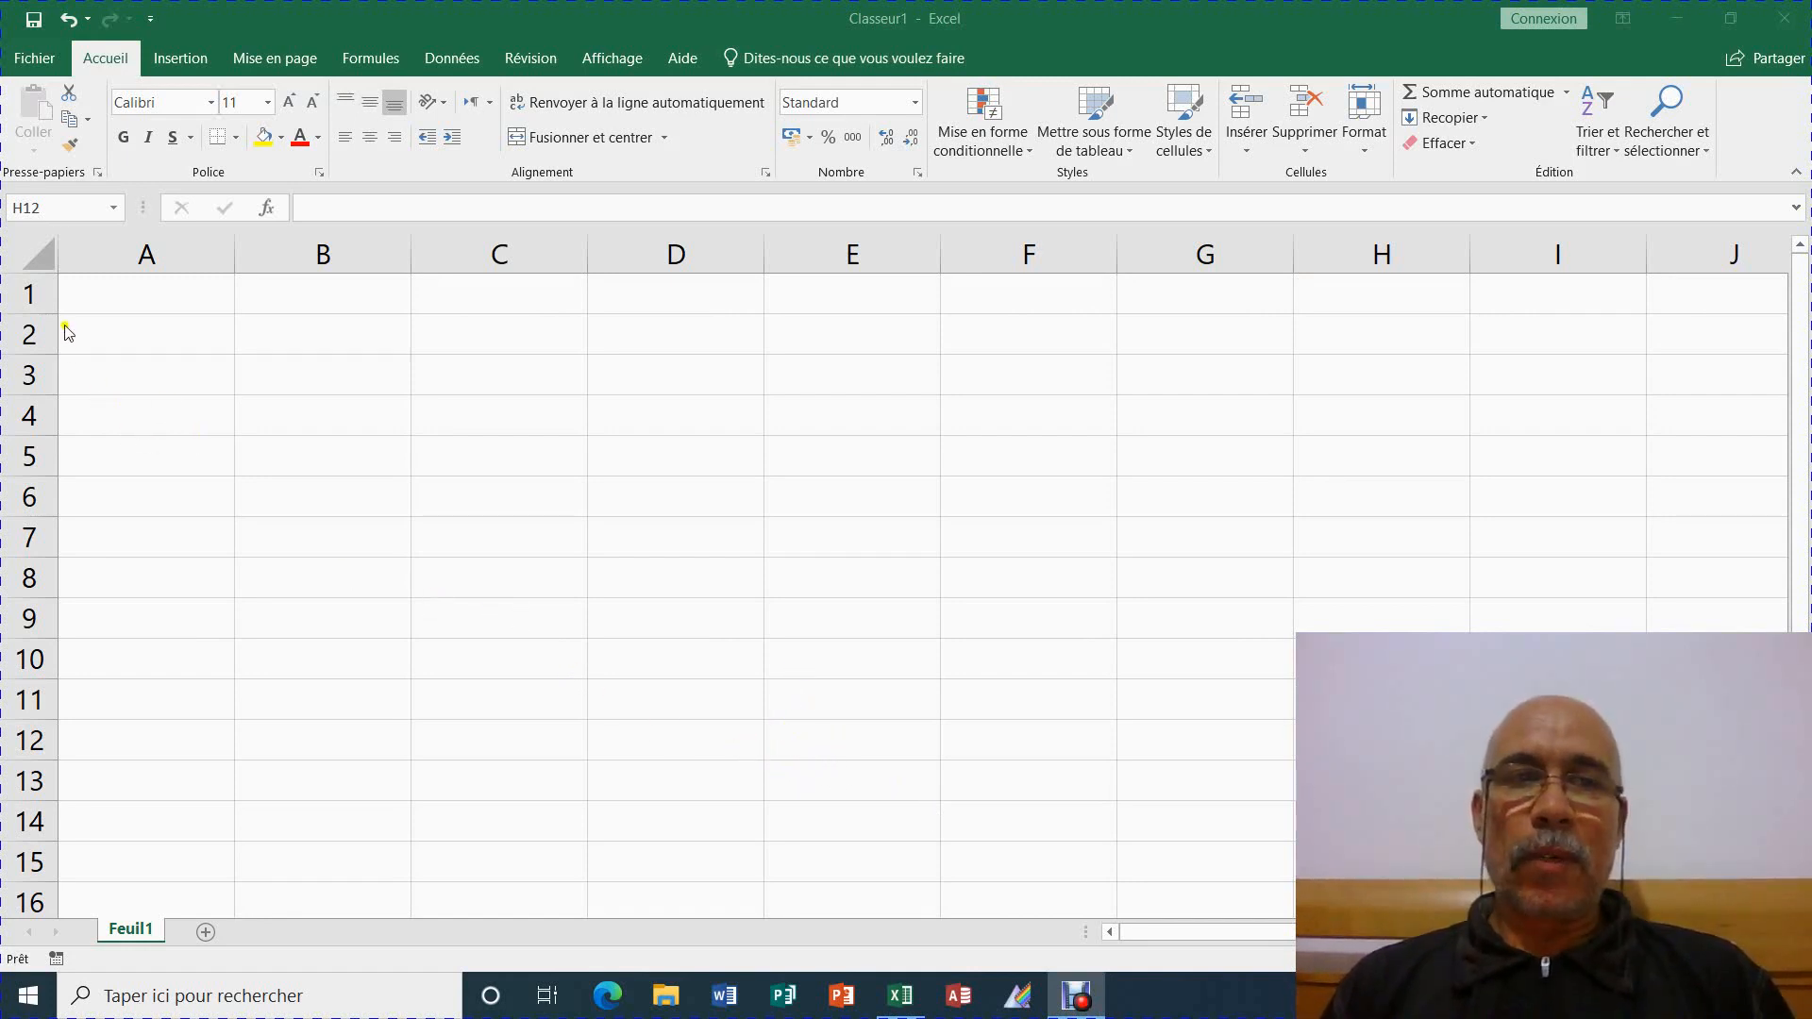
Select every cell on Feuil1 with the Select All corner button
{"action": "left_click", "coordinate": [41, 256]}
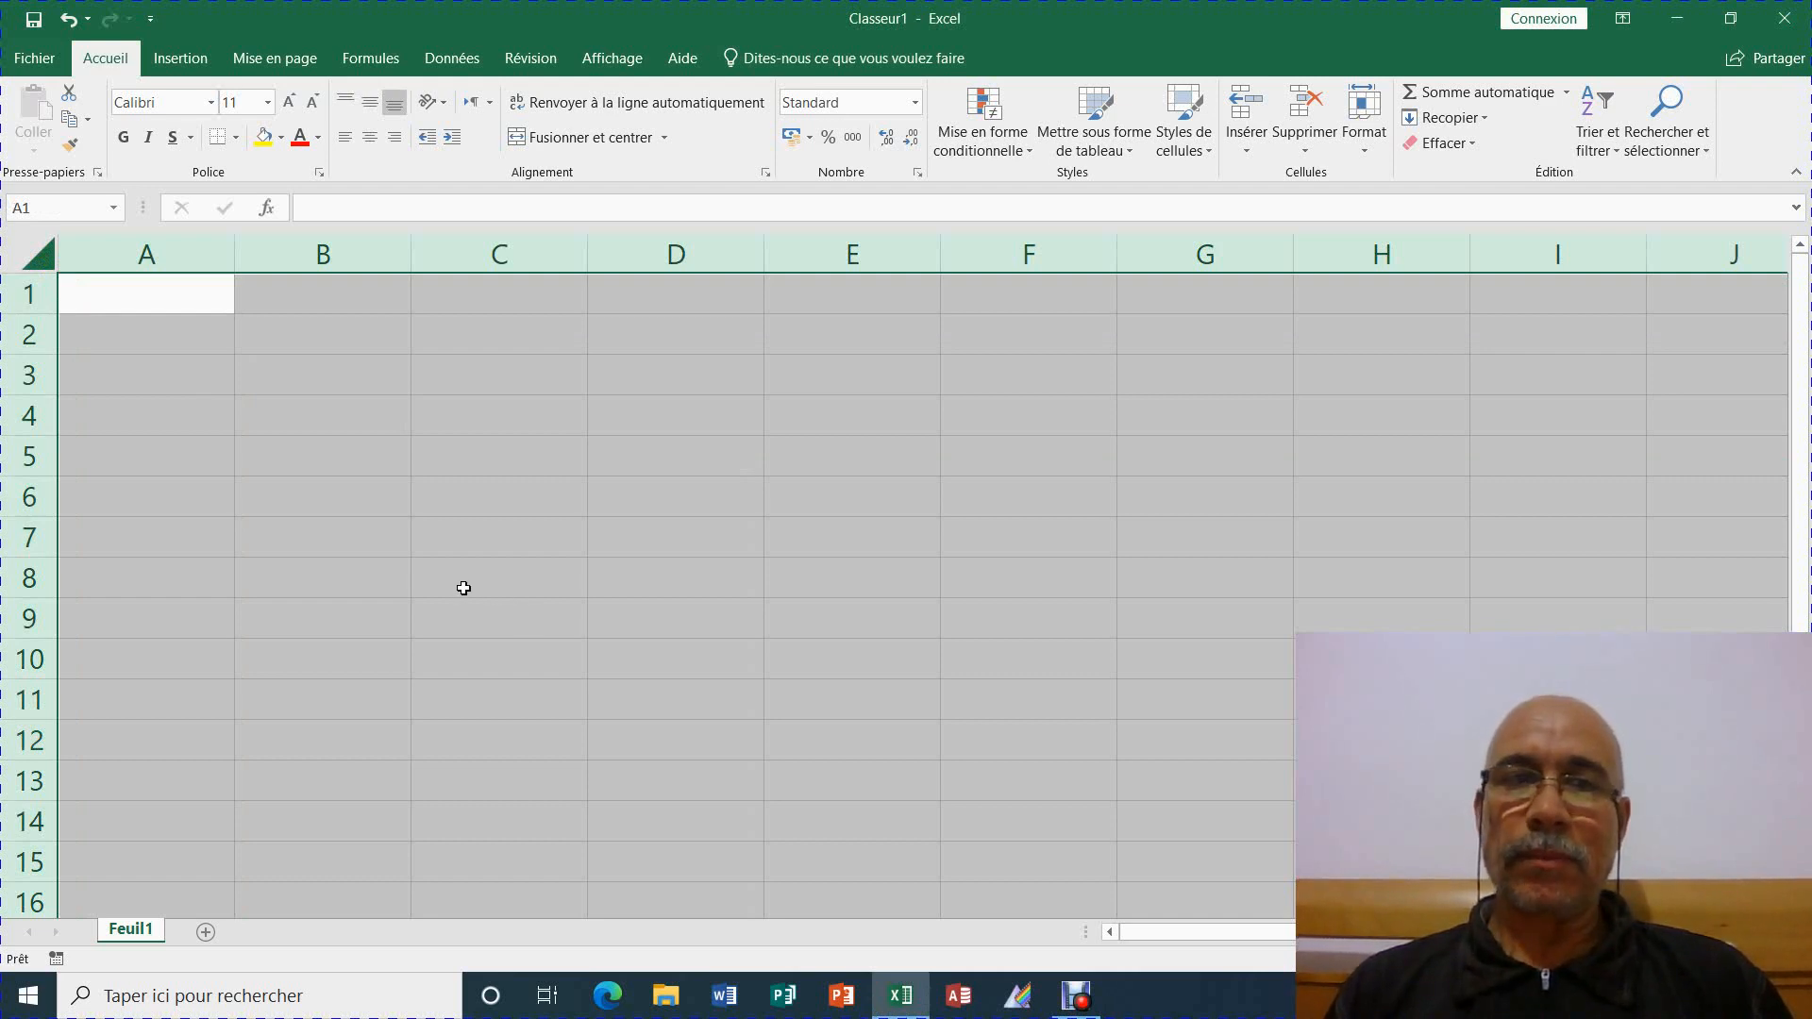
Clear the Verrouillée option for all cells in Format de cellule's Protection settings
{"action": "right_click", "coordinate": [34, 253]}
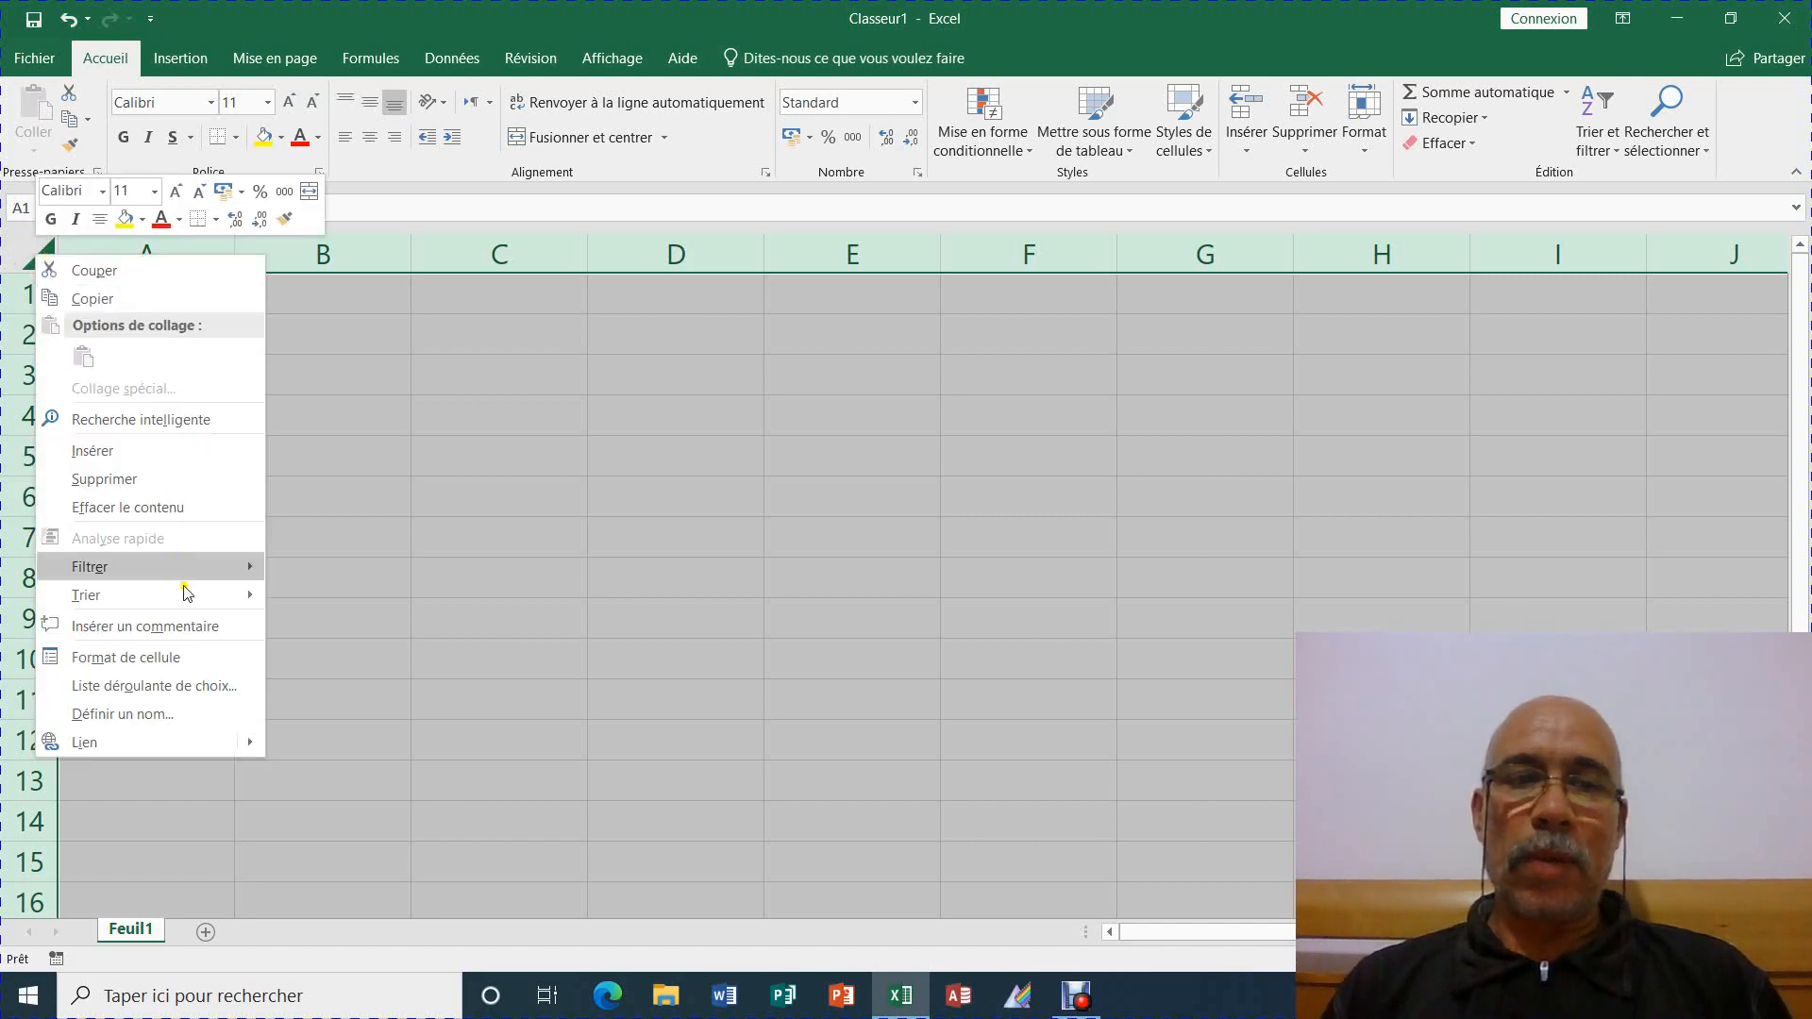
{"action": "left_click", "coordinate": [216, 659]}
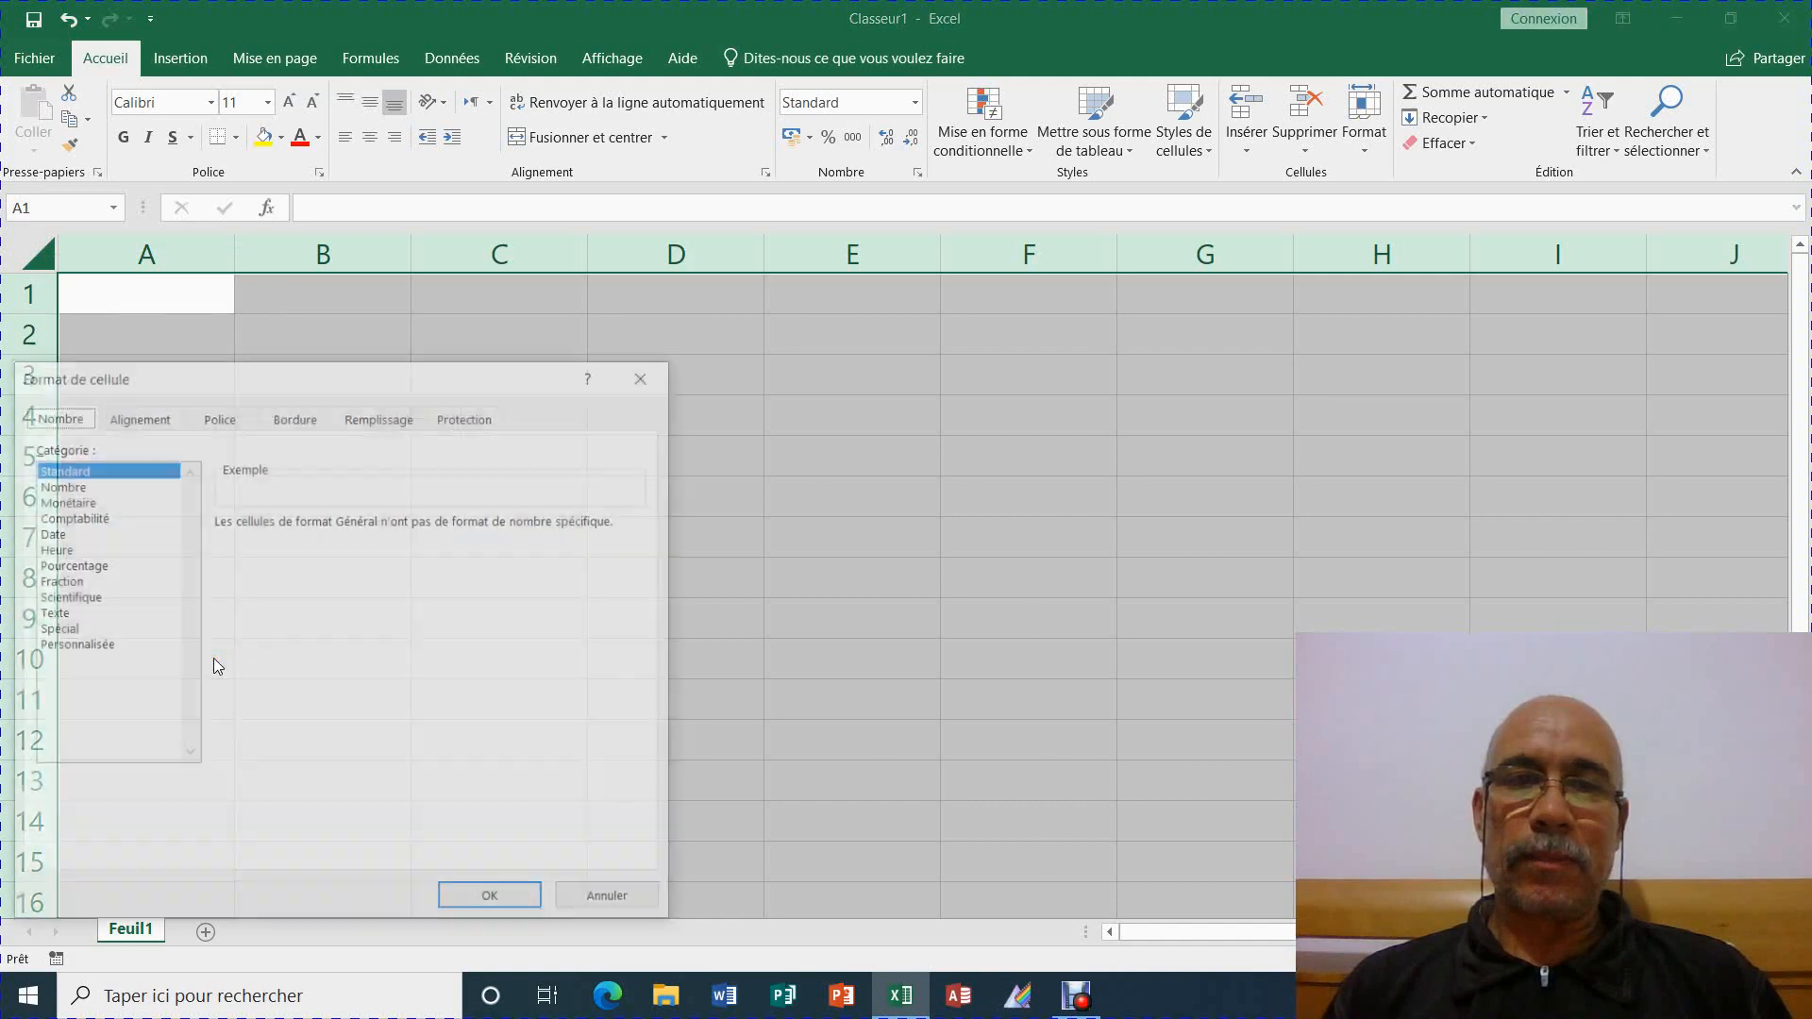
{"action": "left_click_drag", "start_coordinate": [281, 386], "coordinate": [703, 258]}
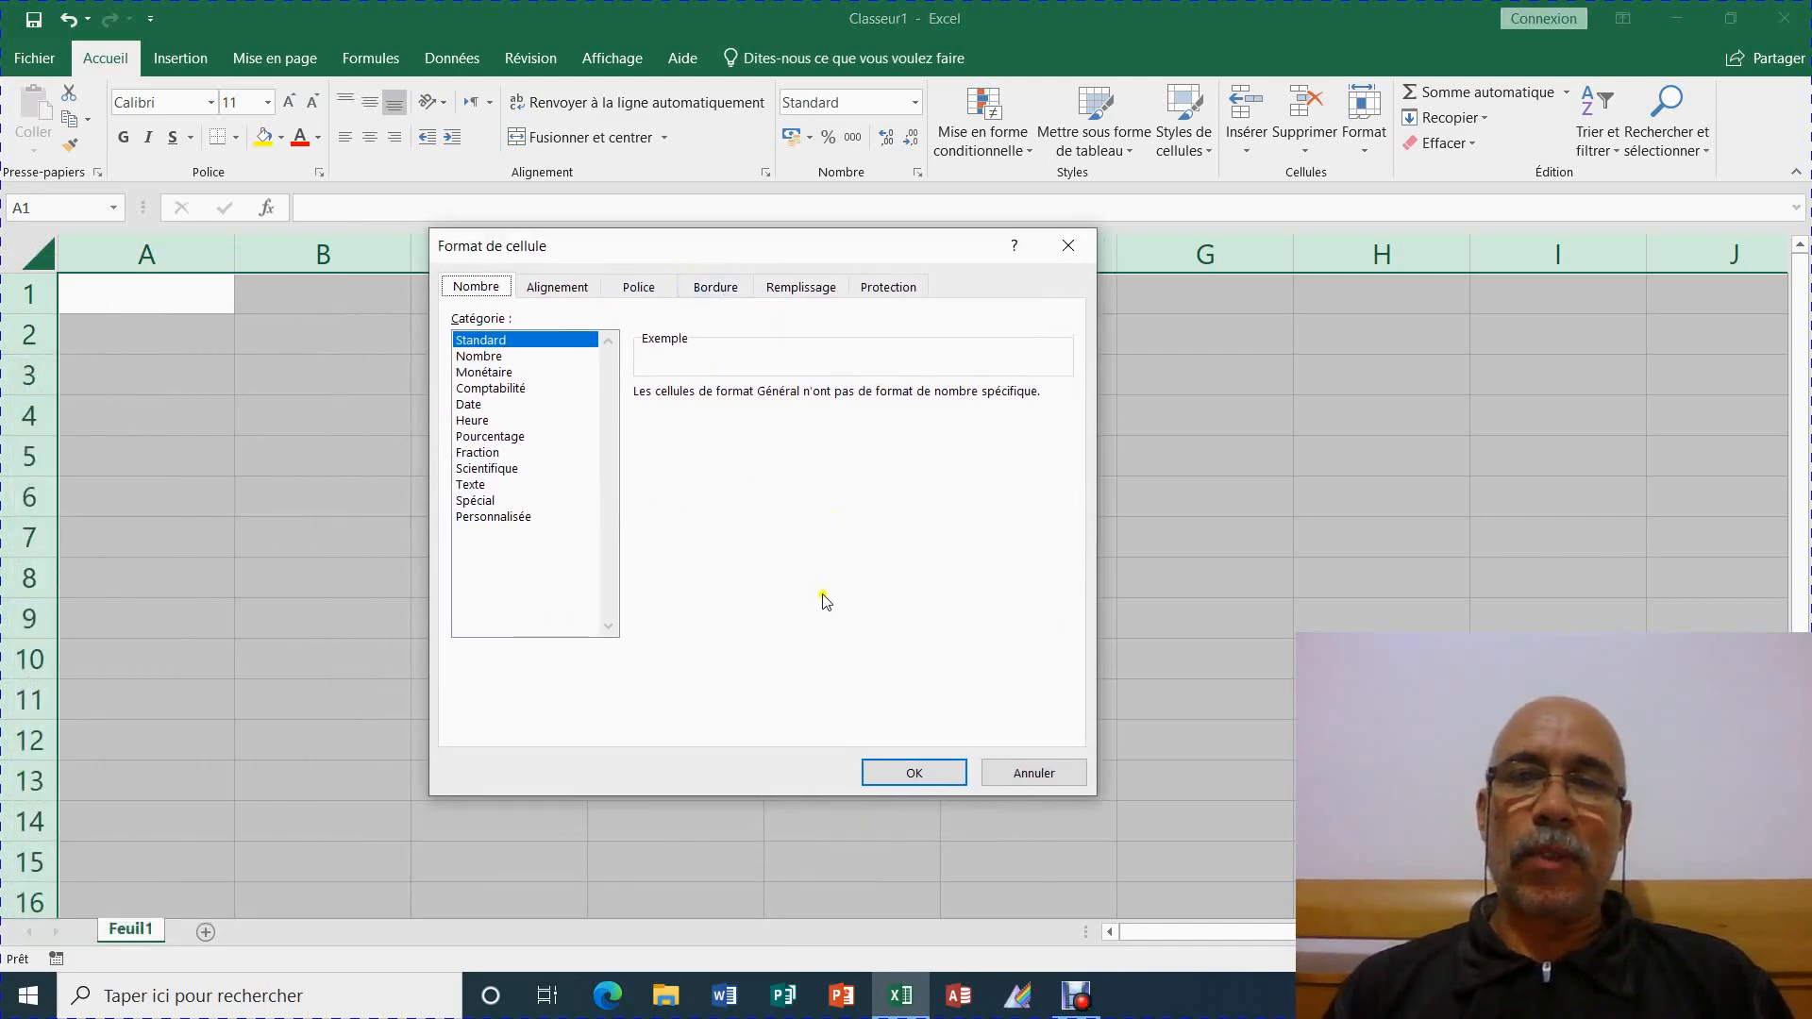
{"action": "left_click", "coordinate": [898, 288]}
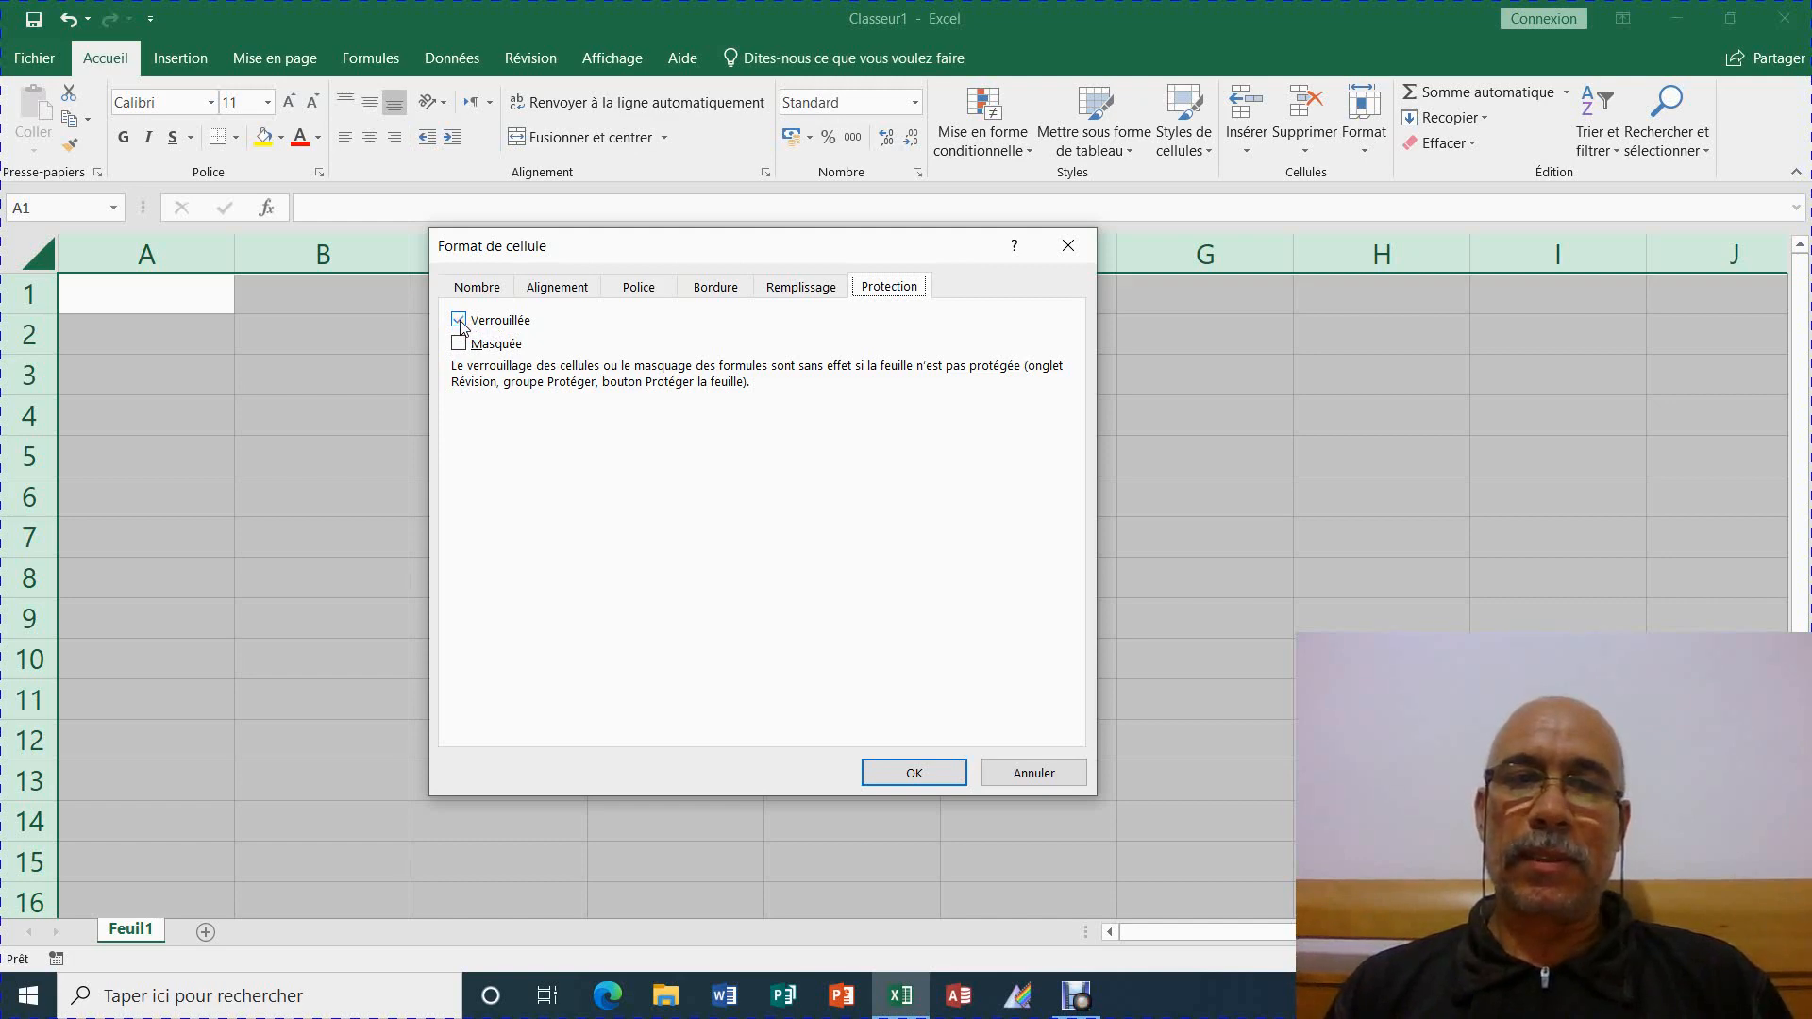
{"action": "left_click", "coordinate": [459, 321]}
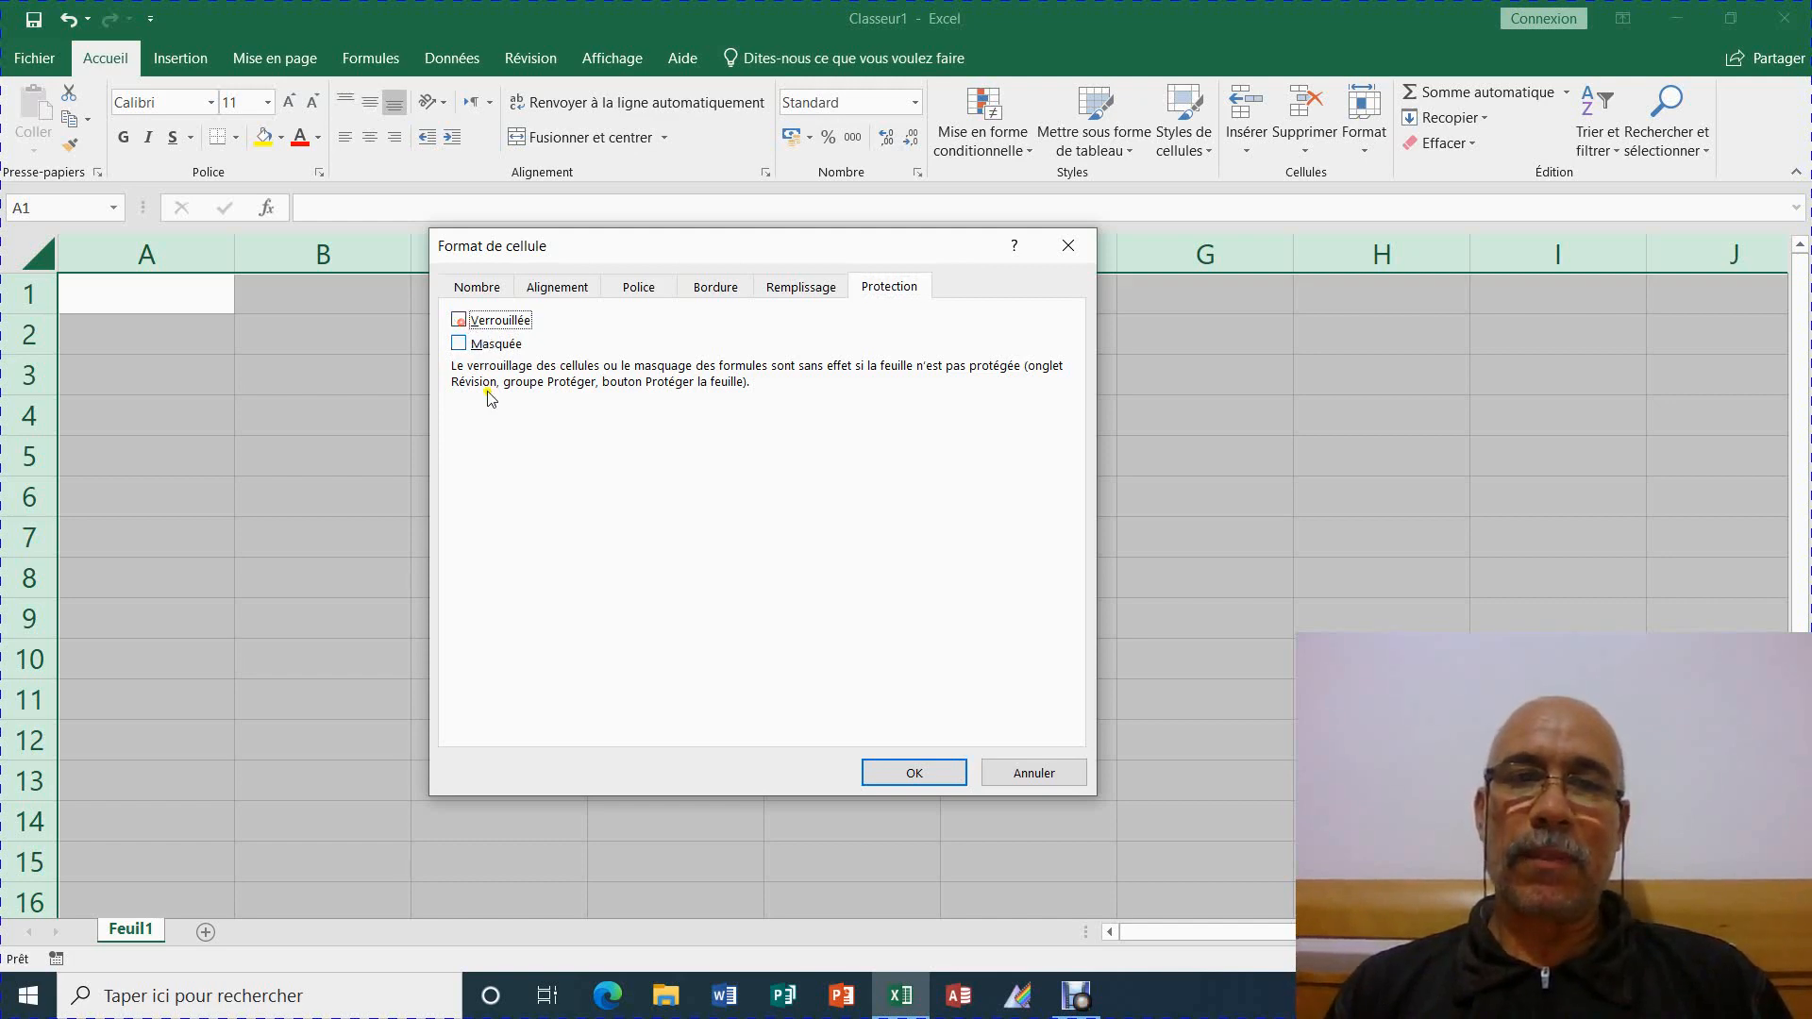
{"action": "left_click", "coordinate": [931, 777]}
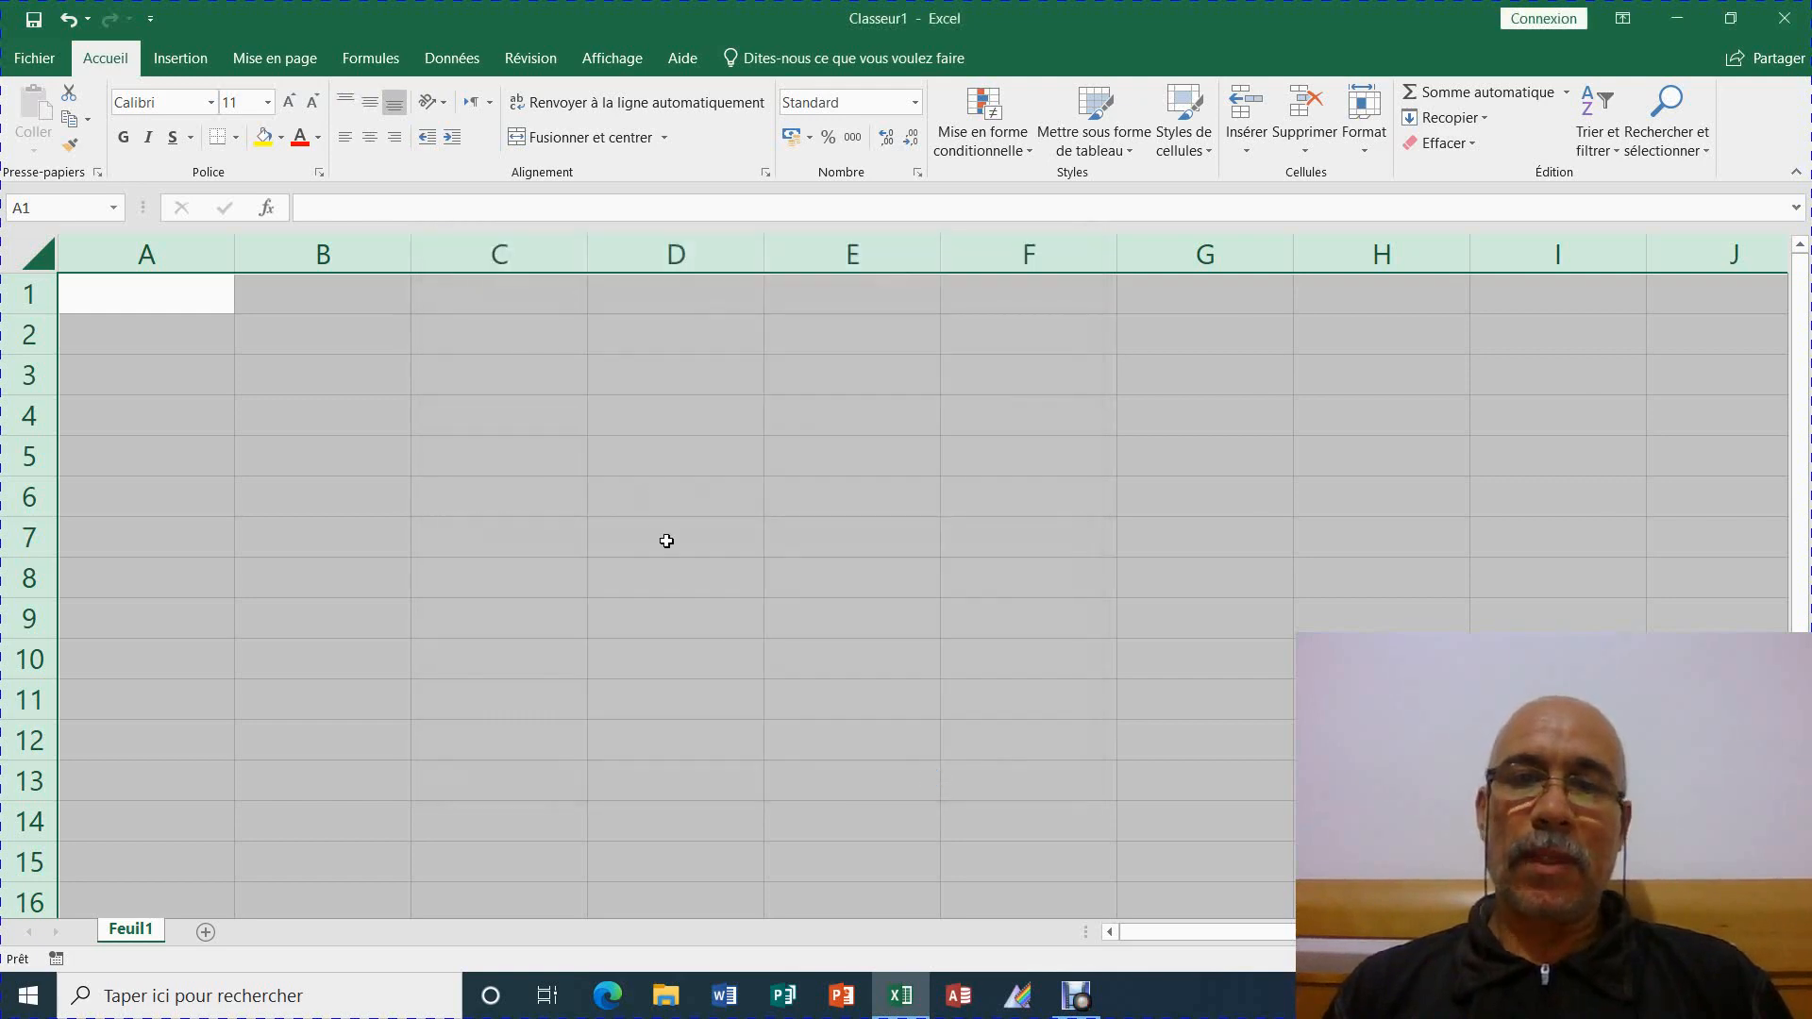
Move through cells C1 to E7, then select B1:B5 for data entry
{"action": "left_click", "coordinate": [572, 302]}
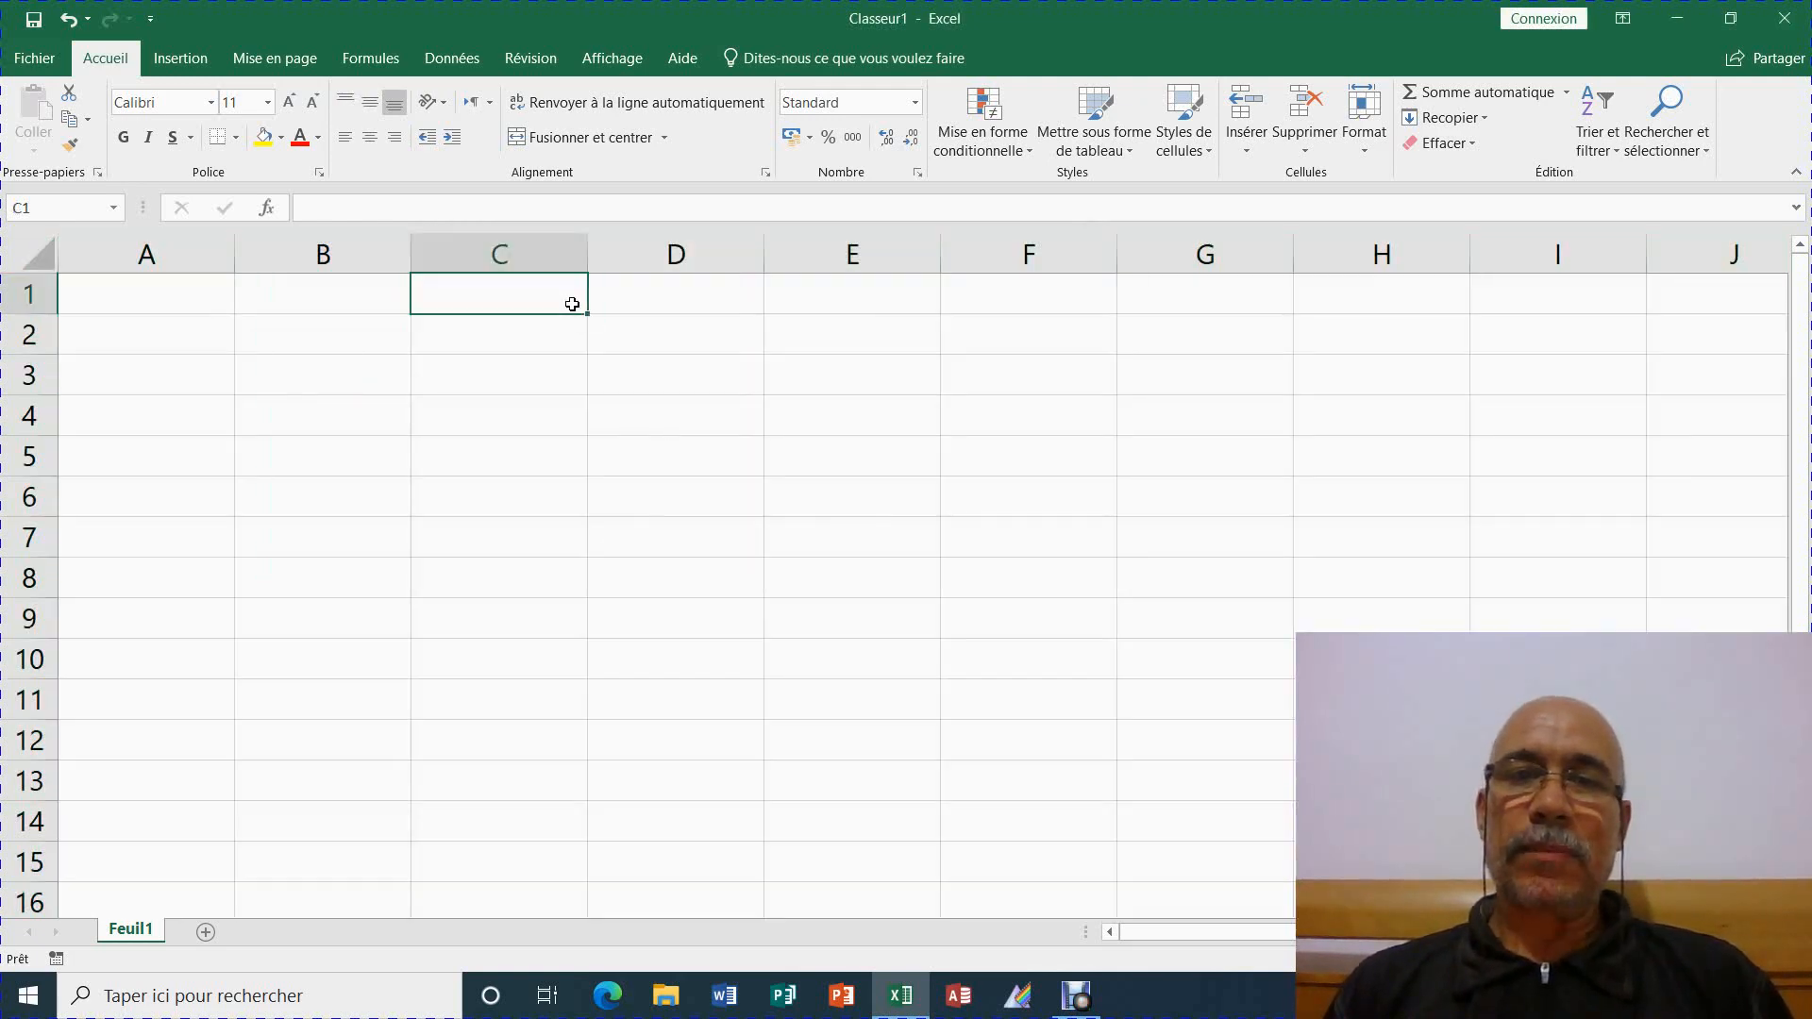
{"action": "left_click", "coordinate": [675, 302]}
{"action": "left_click", "coordinate": [853, 295]}
{"action": "left_click", "coordinate": [849, 373]}
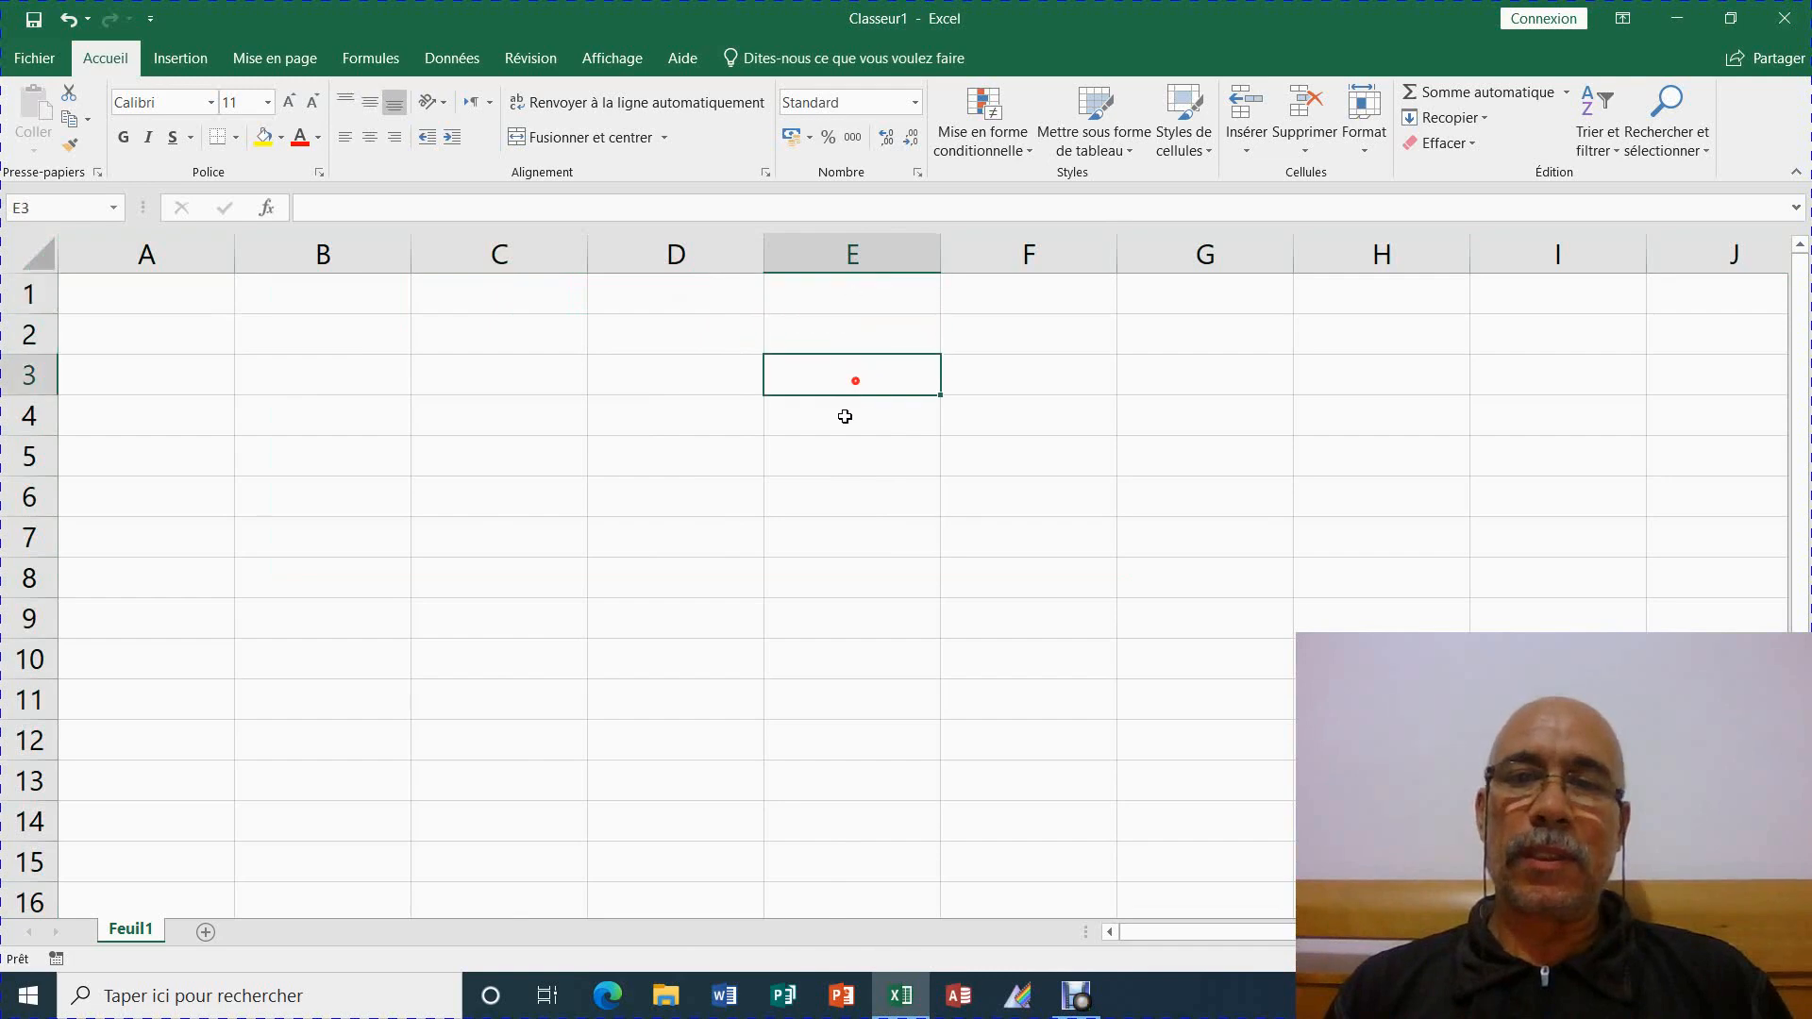
{"action": "left_click", "coordinate": [881, 522]}
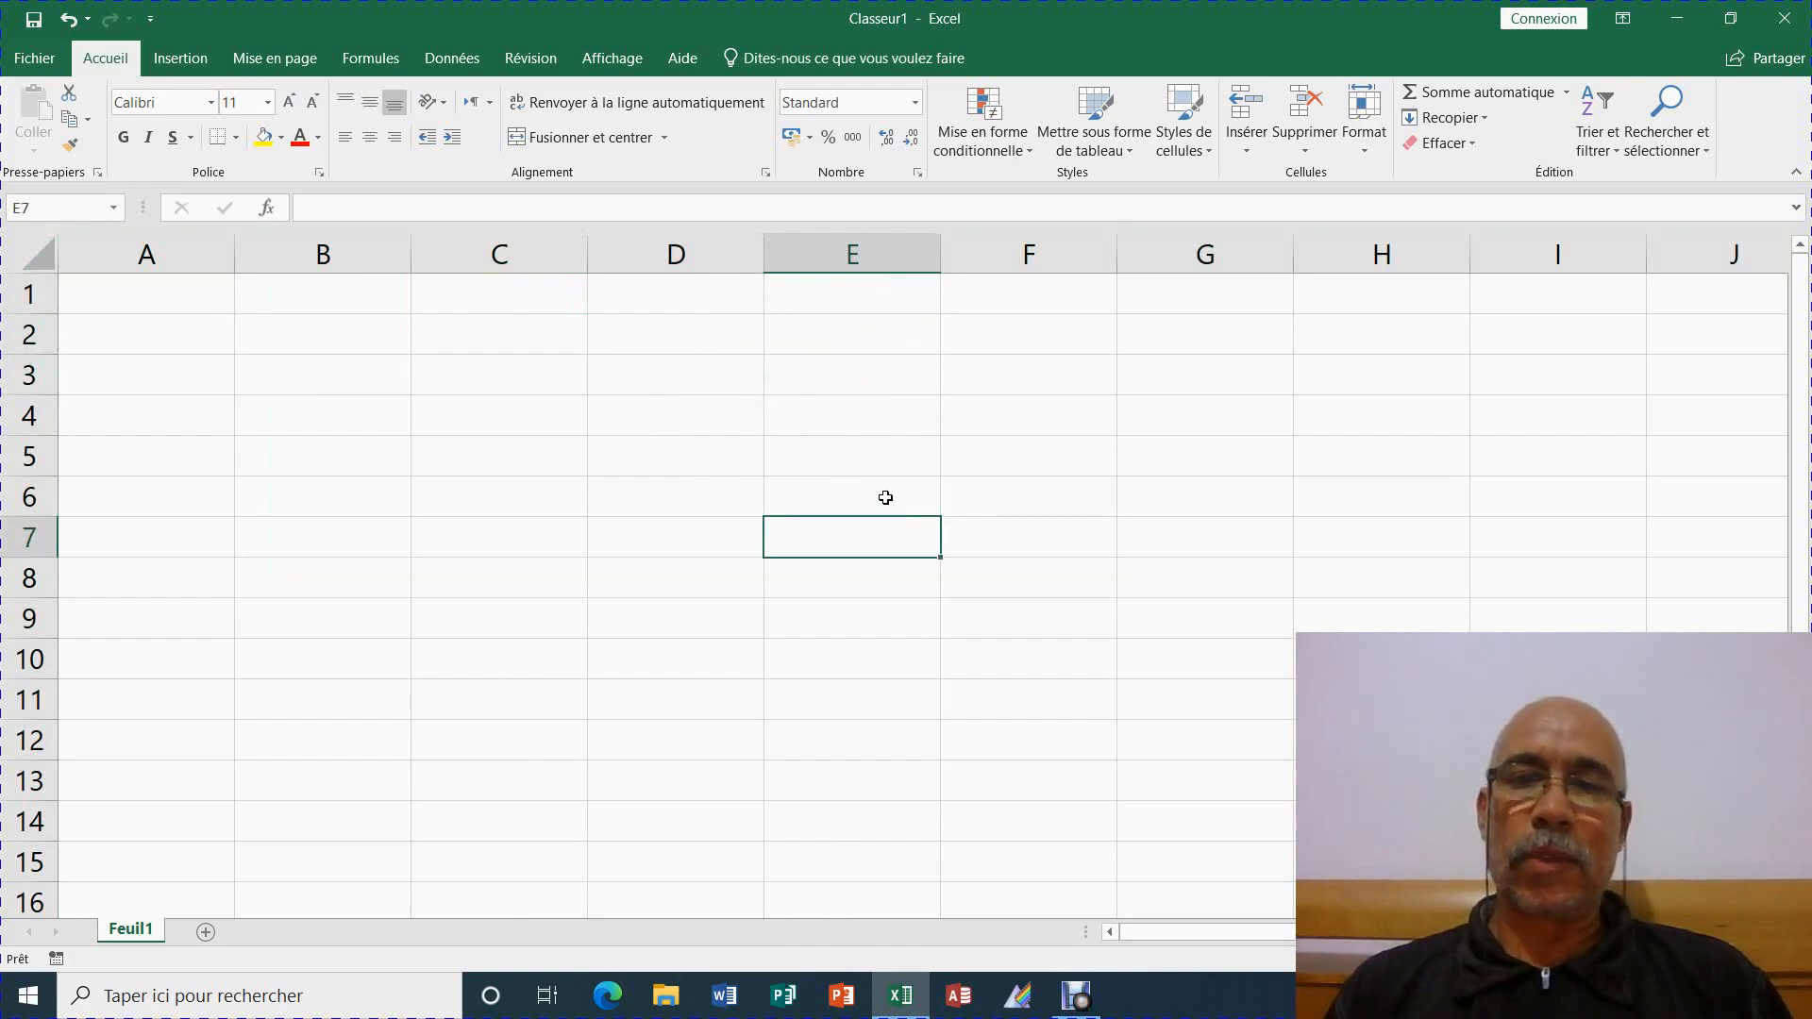
{"action": "left_click", "coordinate": [886, 499]}
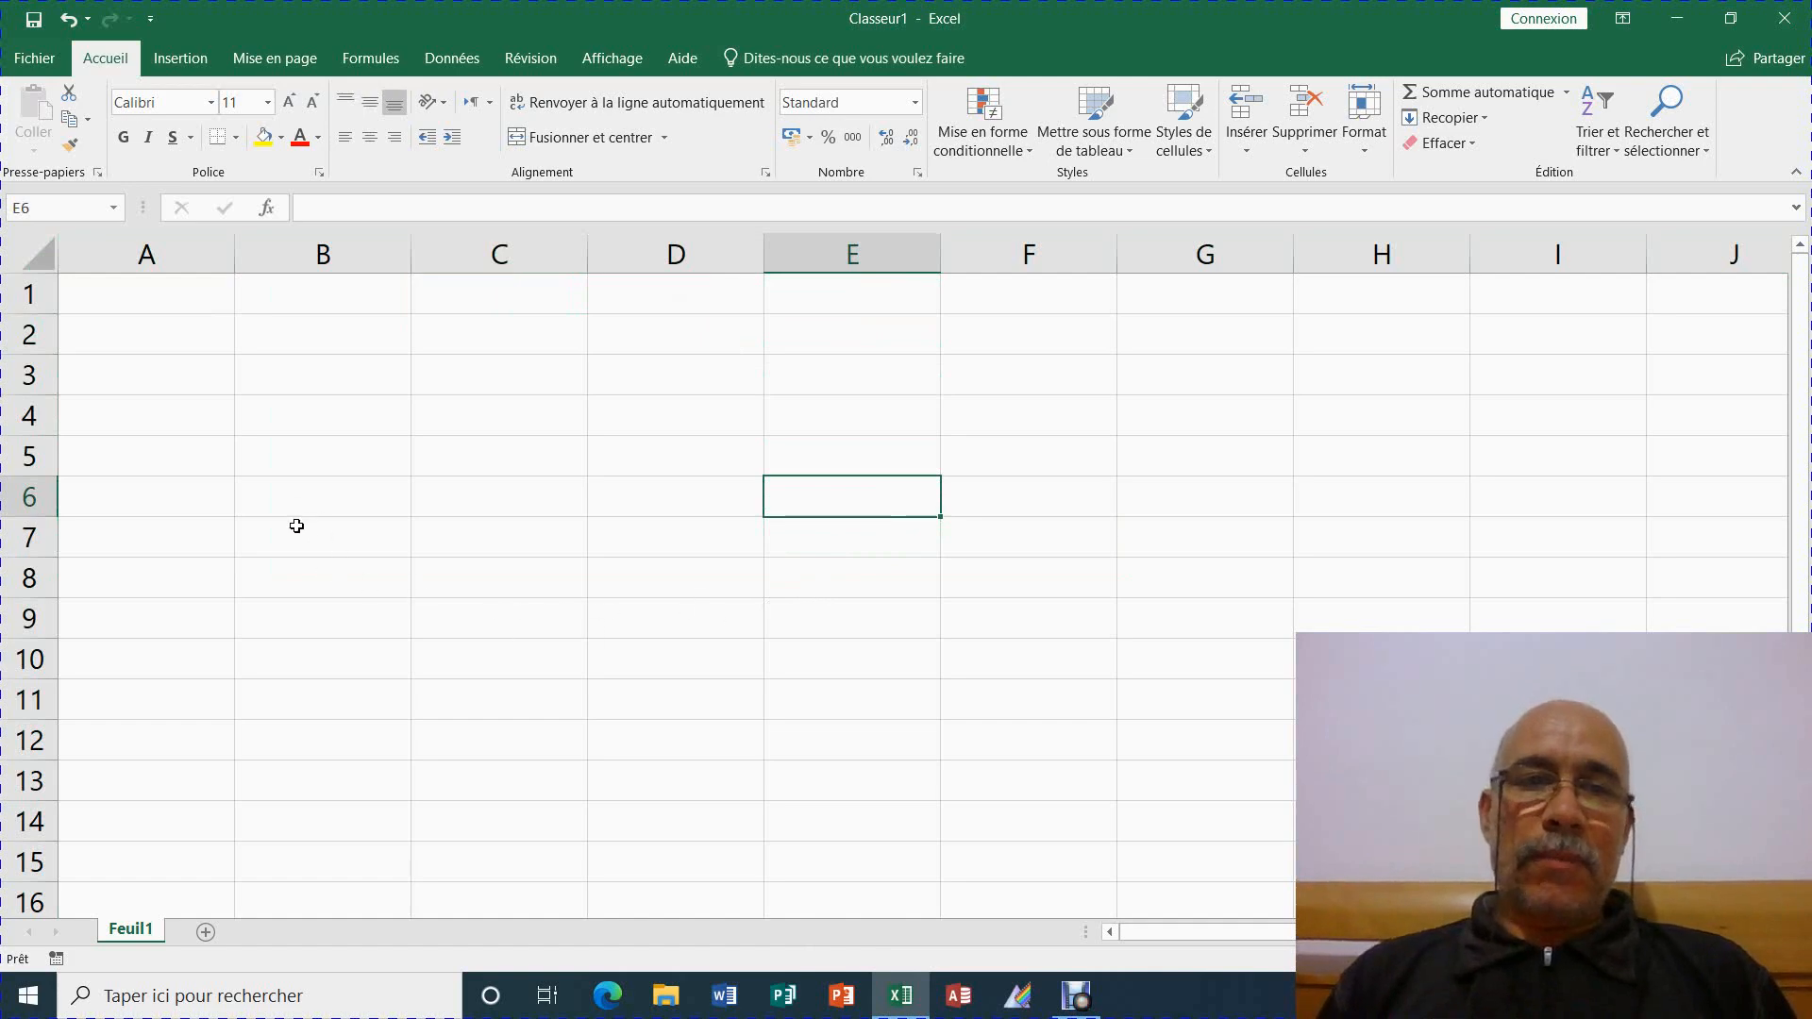
{"action": "left_click_drag", "start_coordinate": [334, 304], "coordinate": [369, 454]}
Enter 14, 55, 33 and 88 in B1:B4 and start a Somme automatique in B5
{"action": "type", "text": "14"}
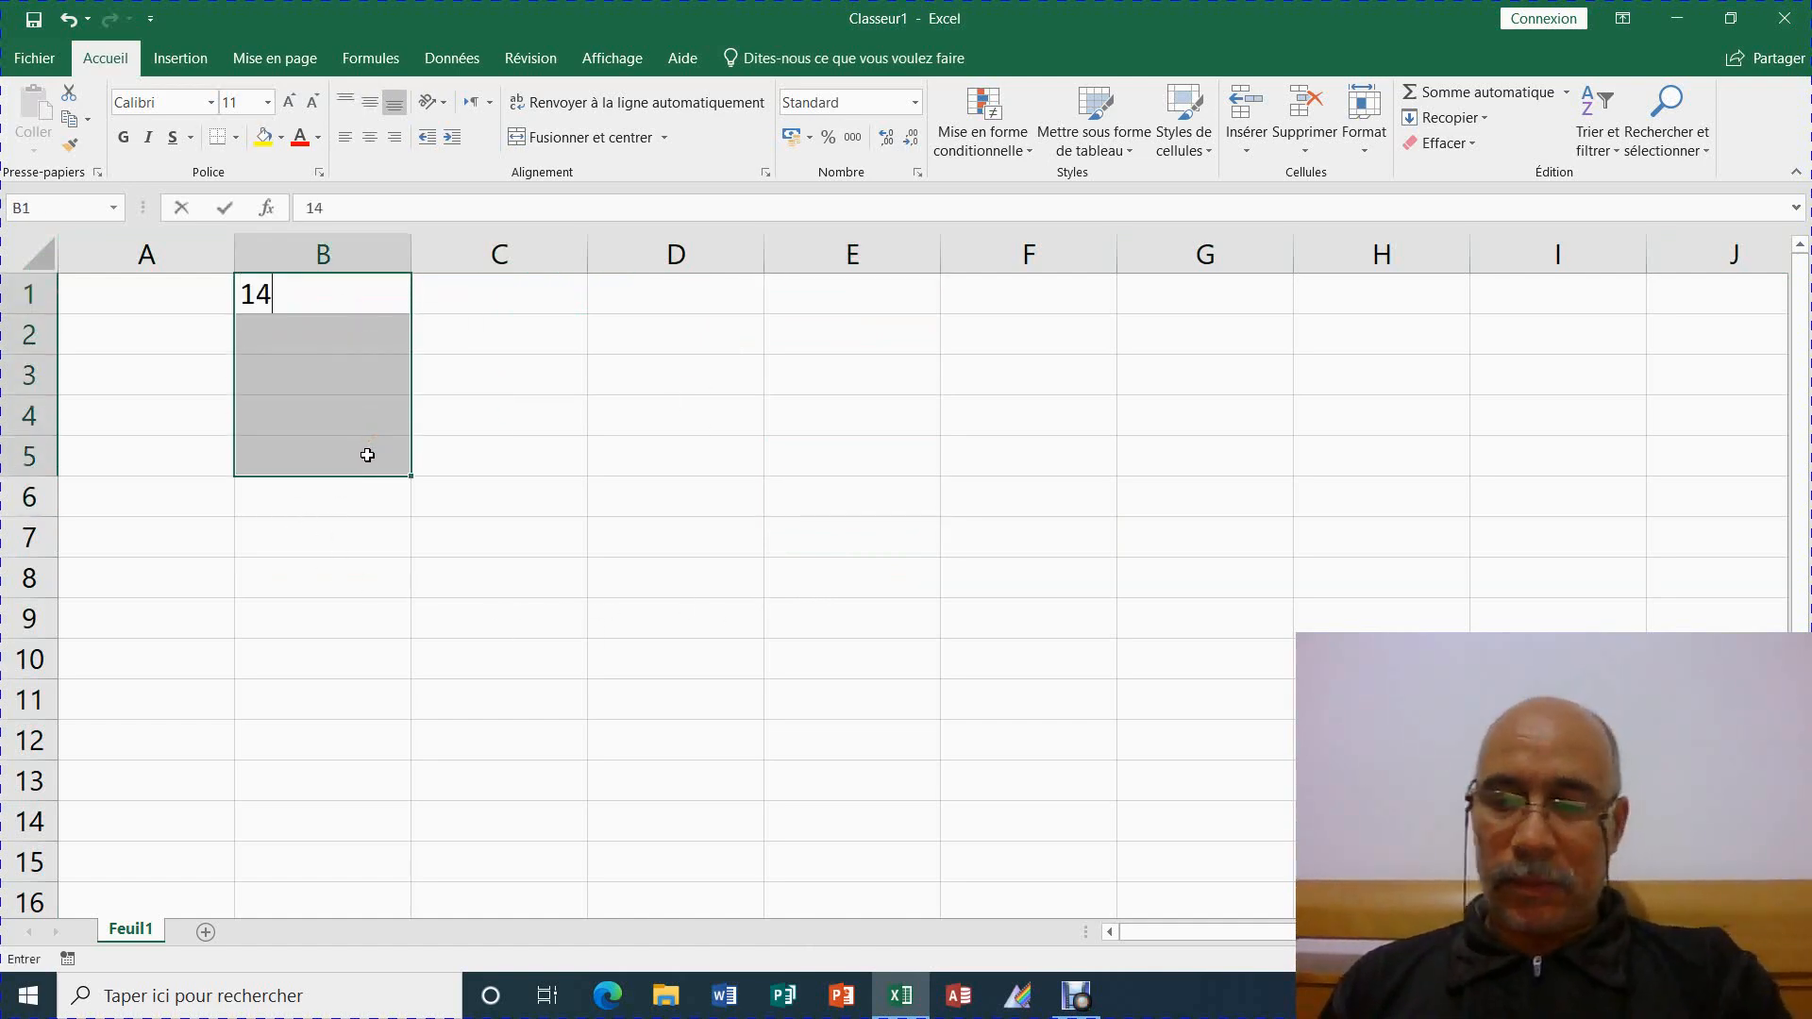
{"action": "key", "text": "Return"}
{"action": "type", "text": "55"}
{"action": "key", "text": "Return"}
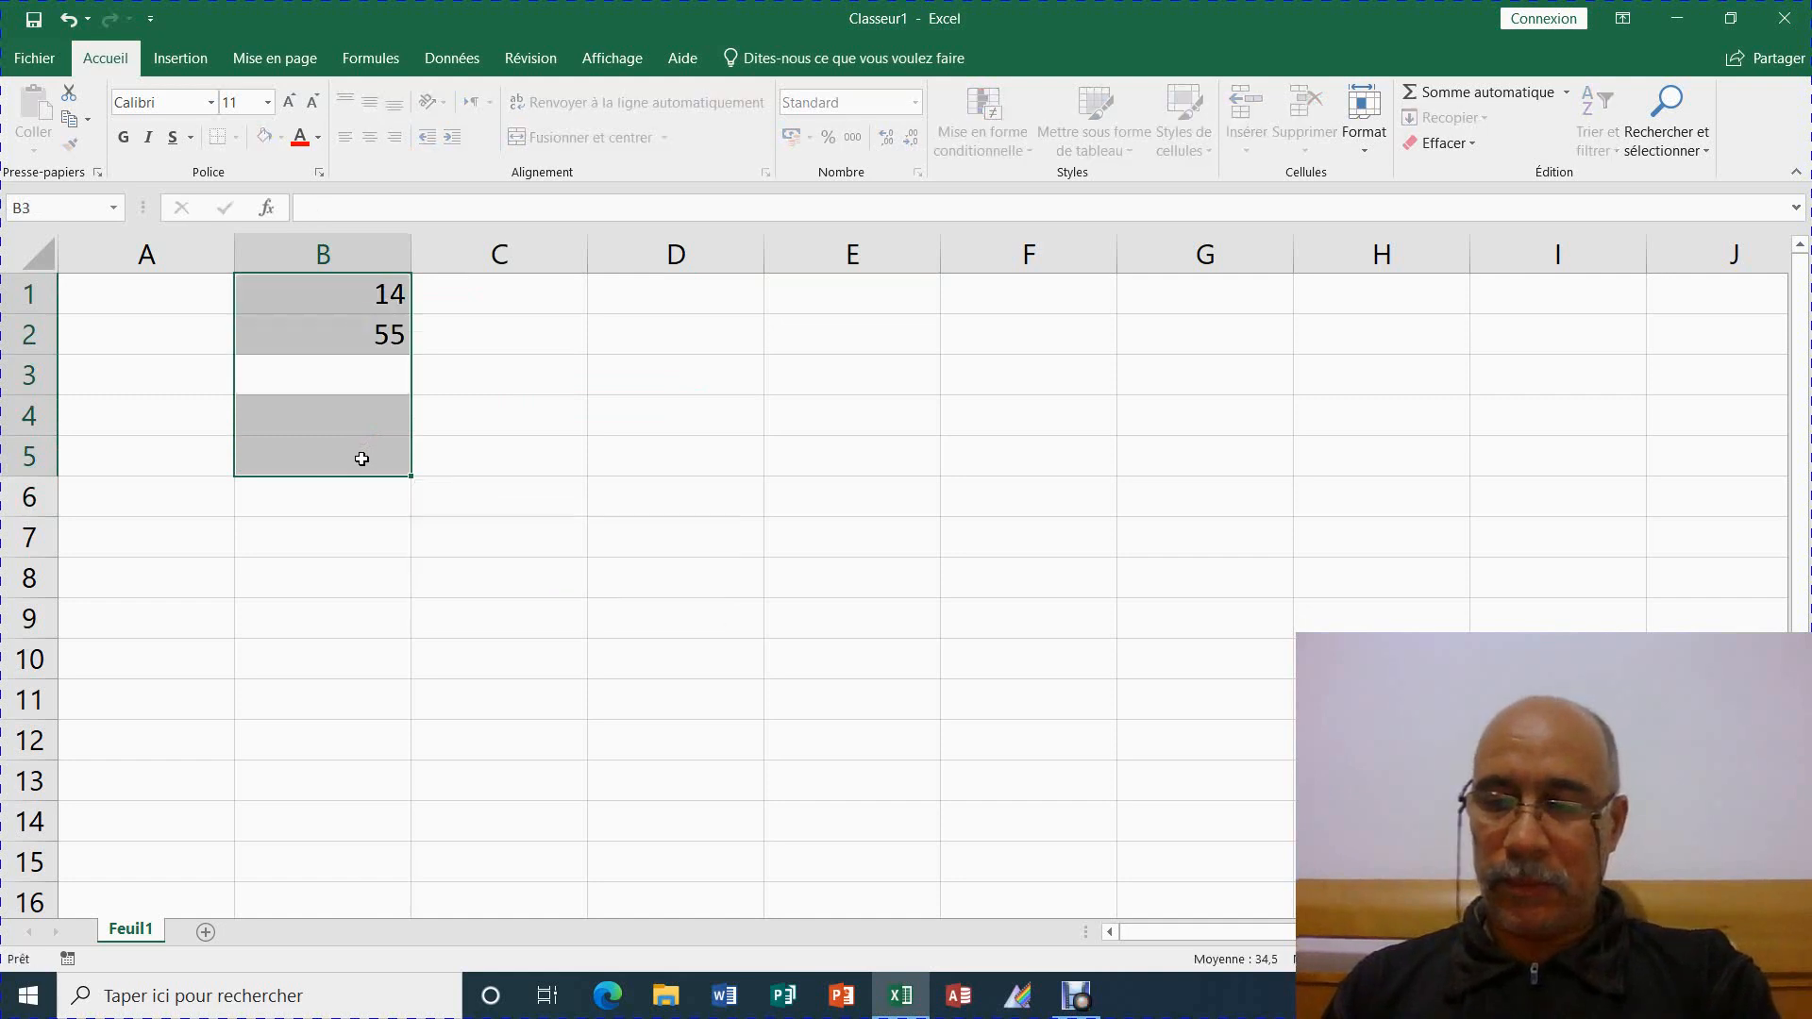
{"action": "type", "text": "33"}
{"action": "key", "text": "Return"}
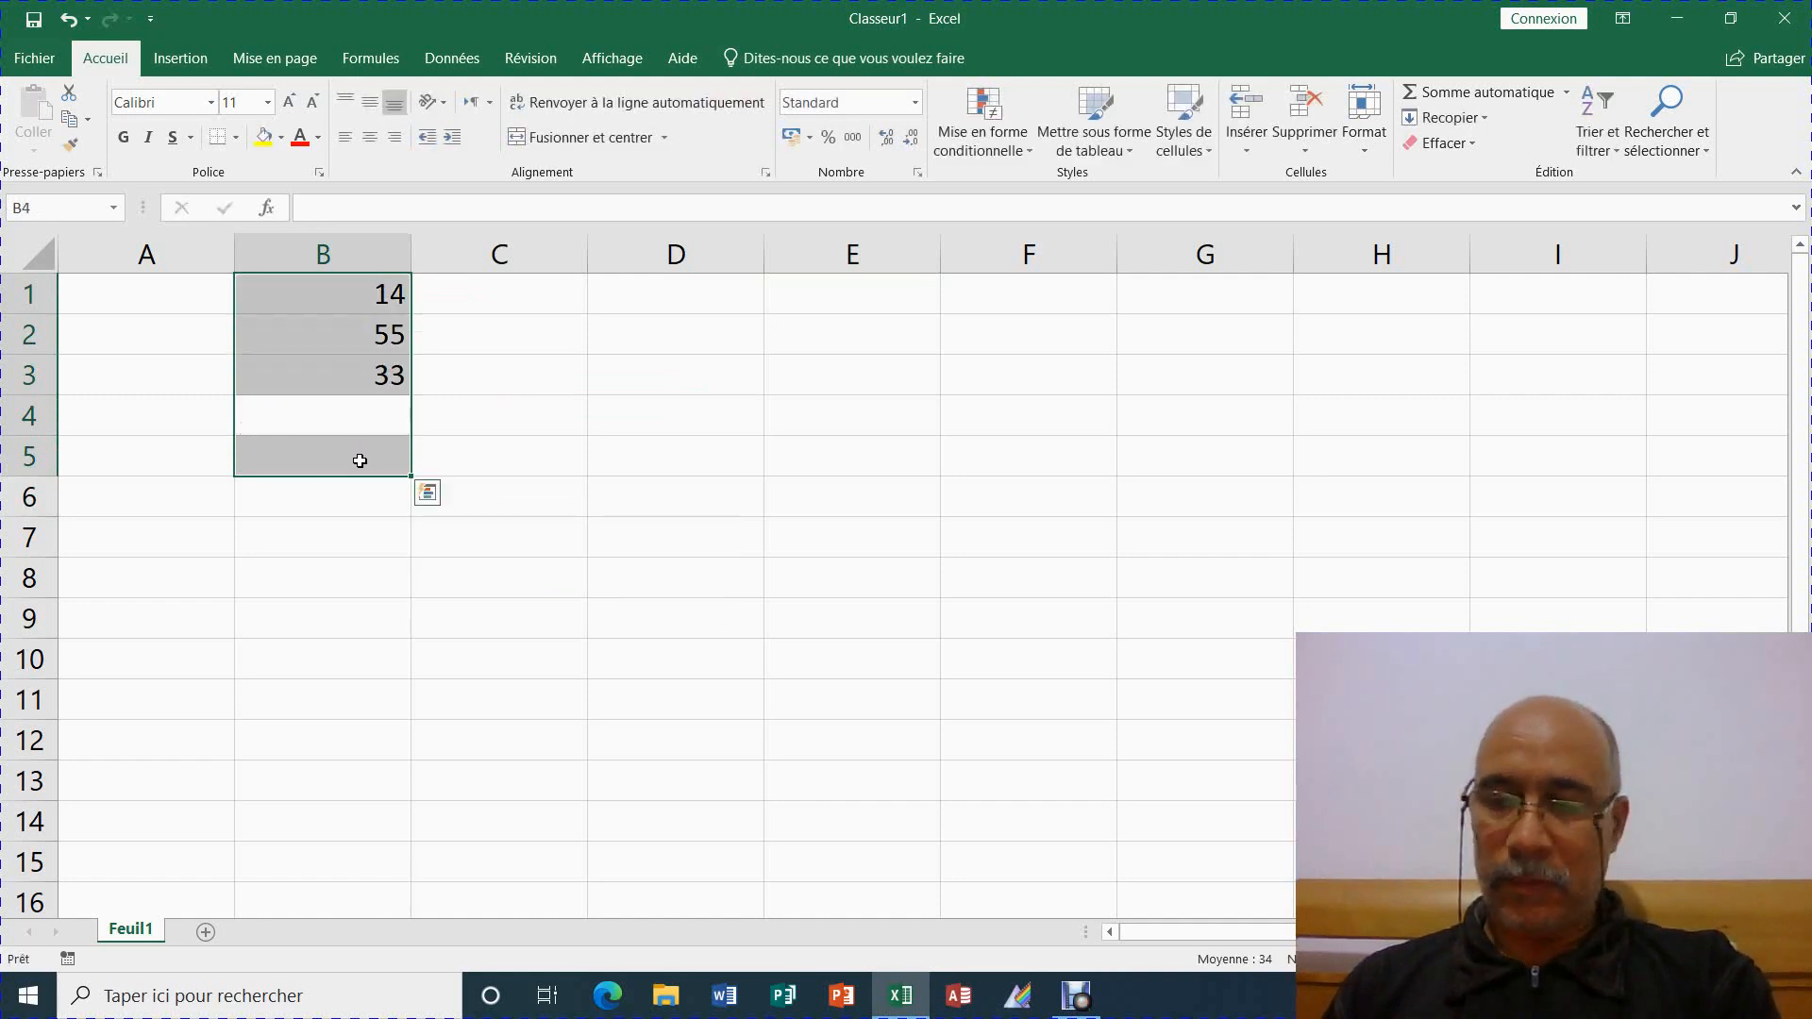
{"action": "type", "text": "88"}
{"action": "key", "text": "Return"}
{"action": "left_click", "coordinate": [360, 461]}
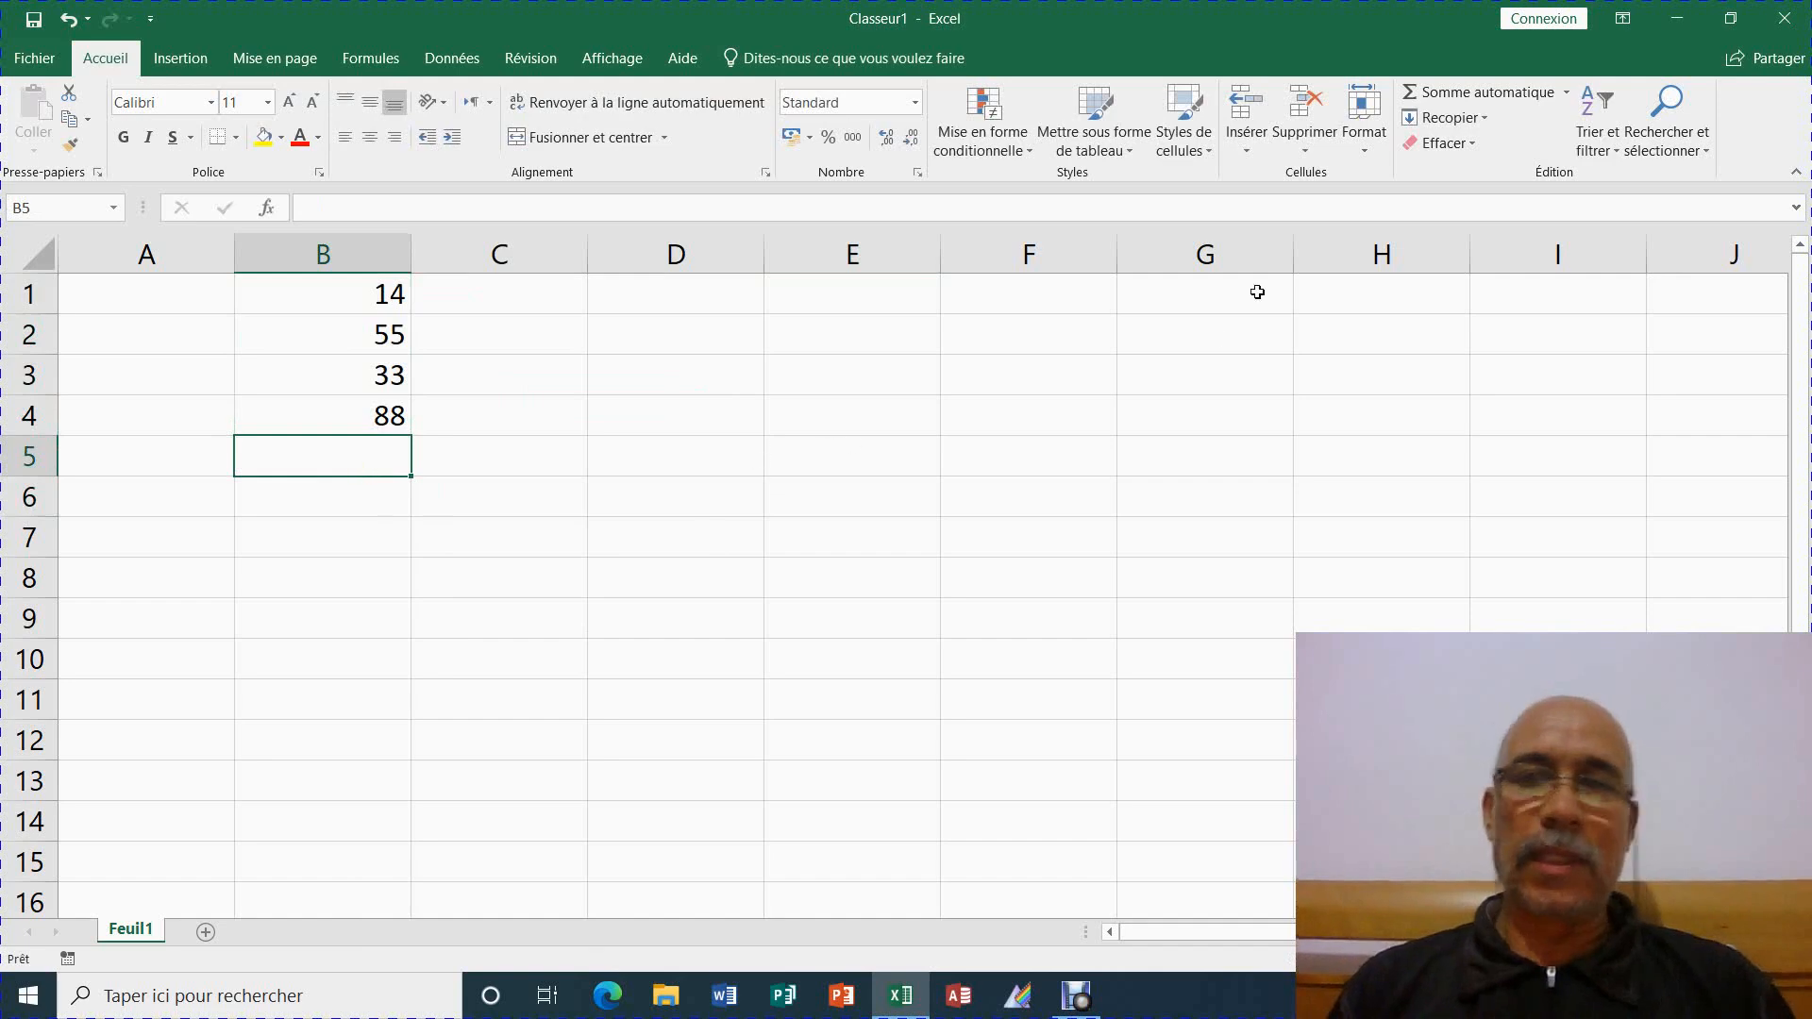
{"action": "left_click", "coordinate": [1500, 95]}
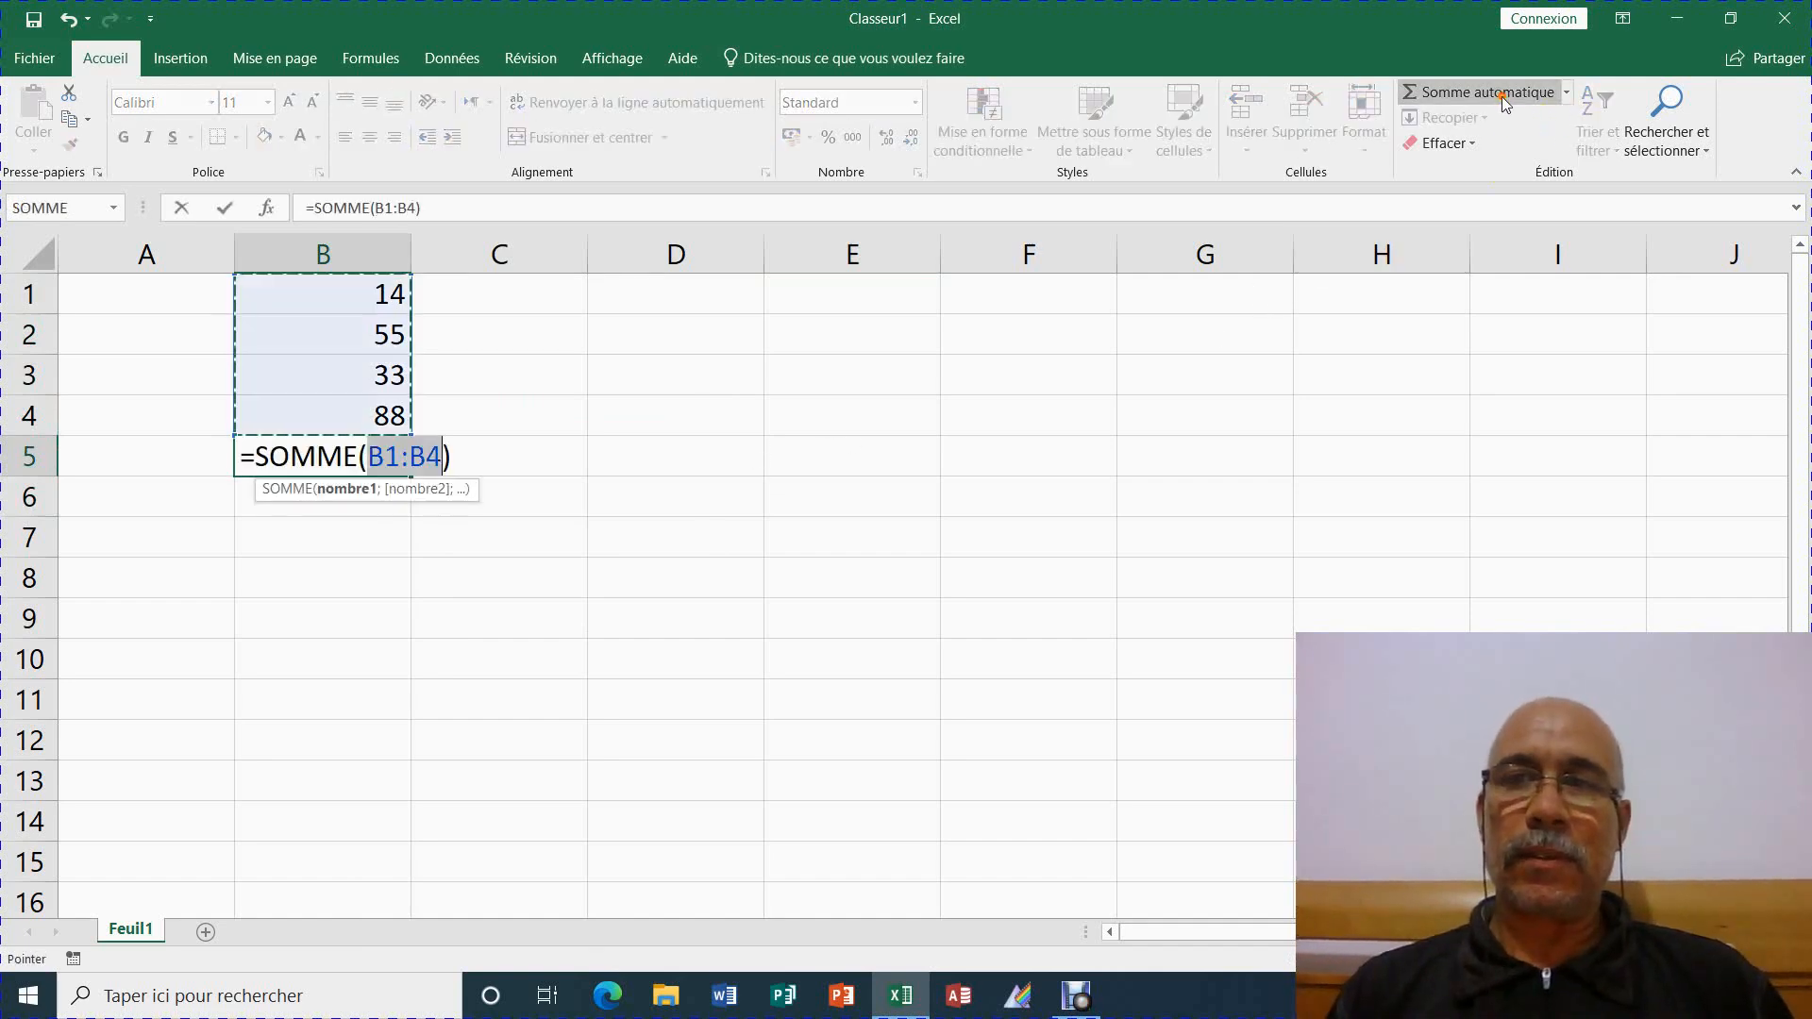
Commit =SOMME(B1:B4) in B5 and inspect its range reference in the formula bar
{"action": "key", "text": "Return"}
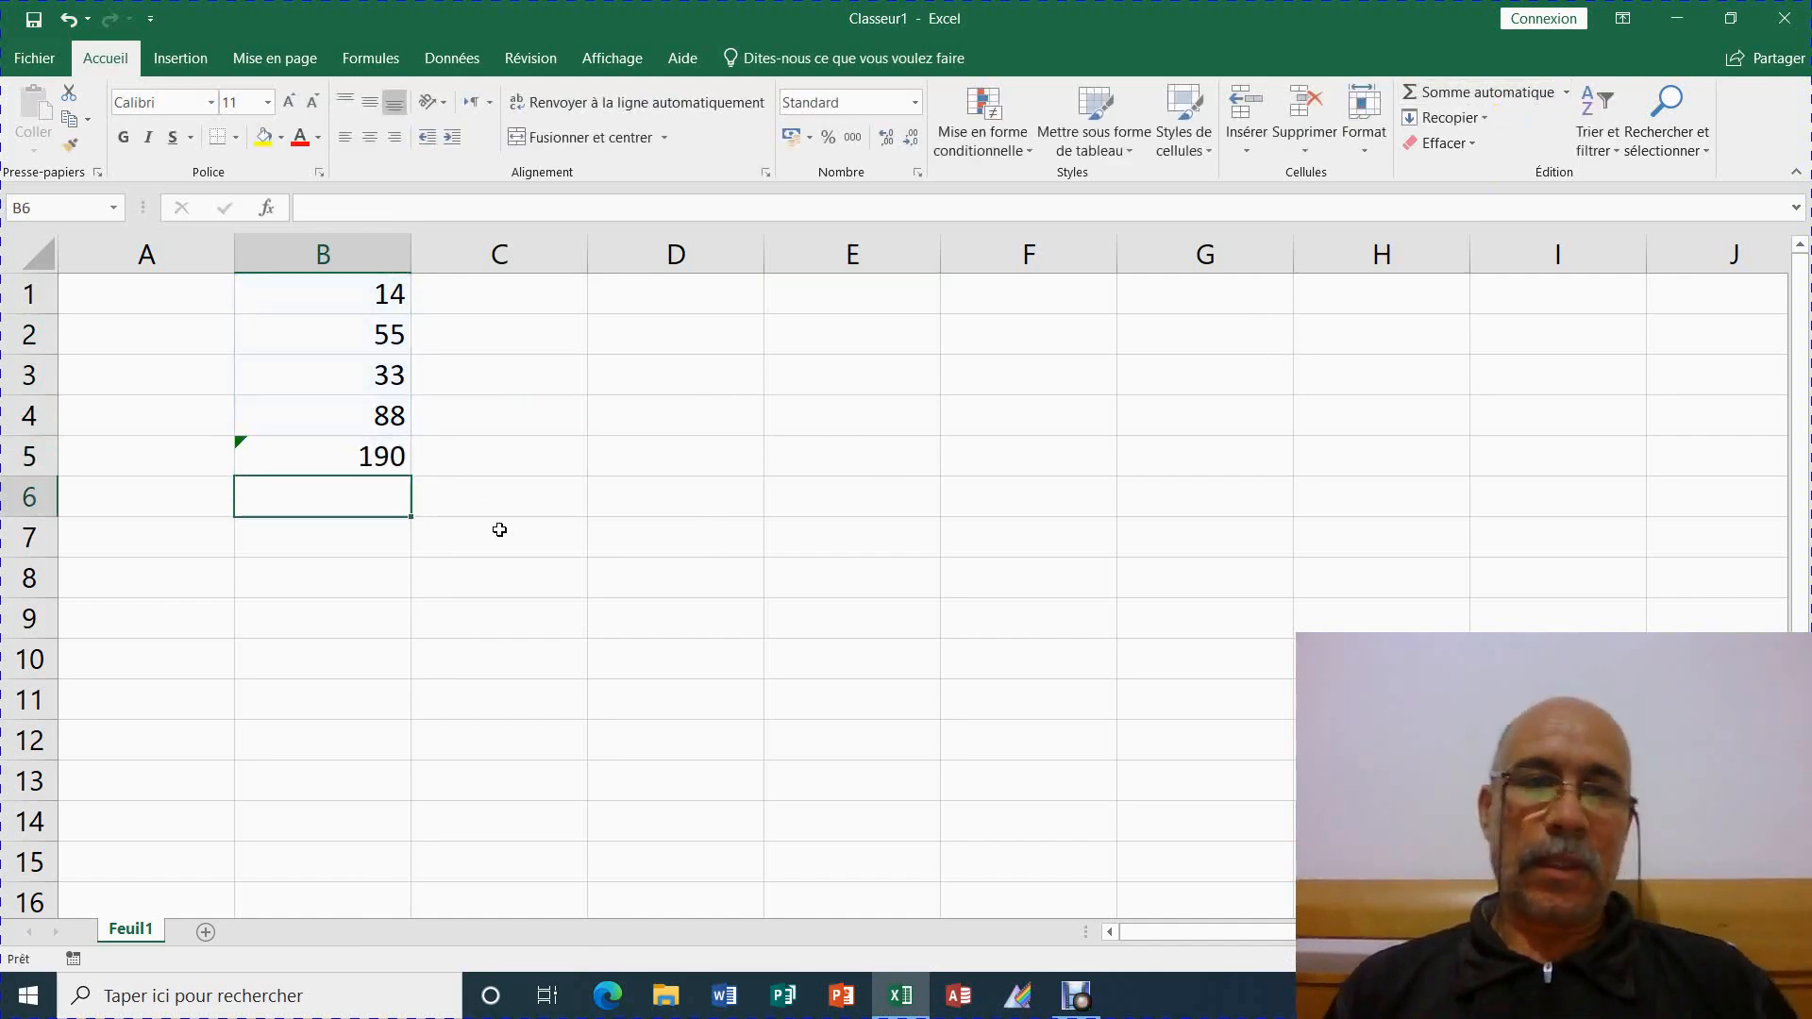
{"action": "left_click", "coordinate": [366, 460]}
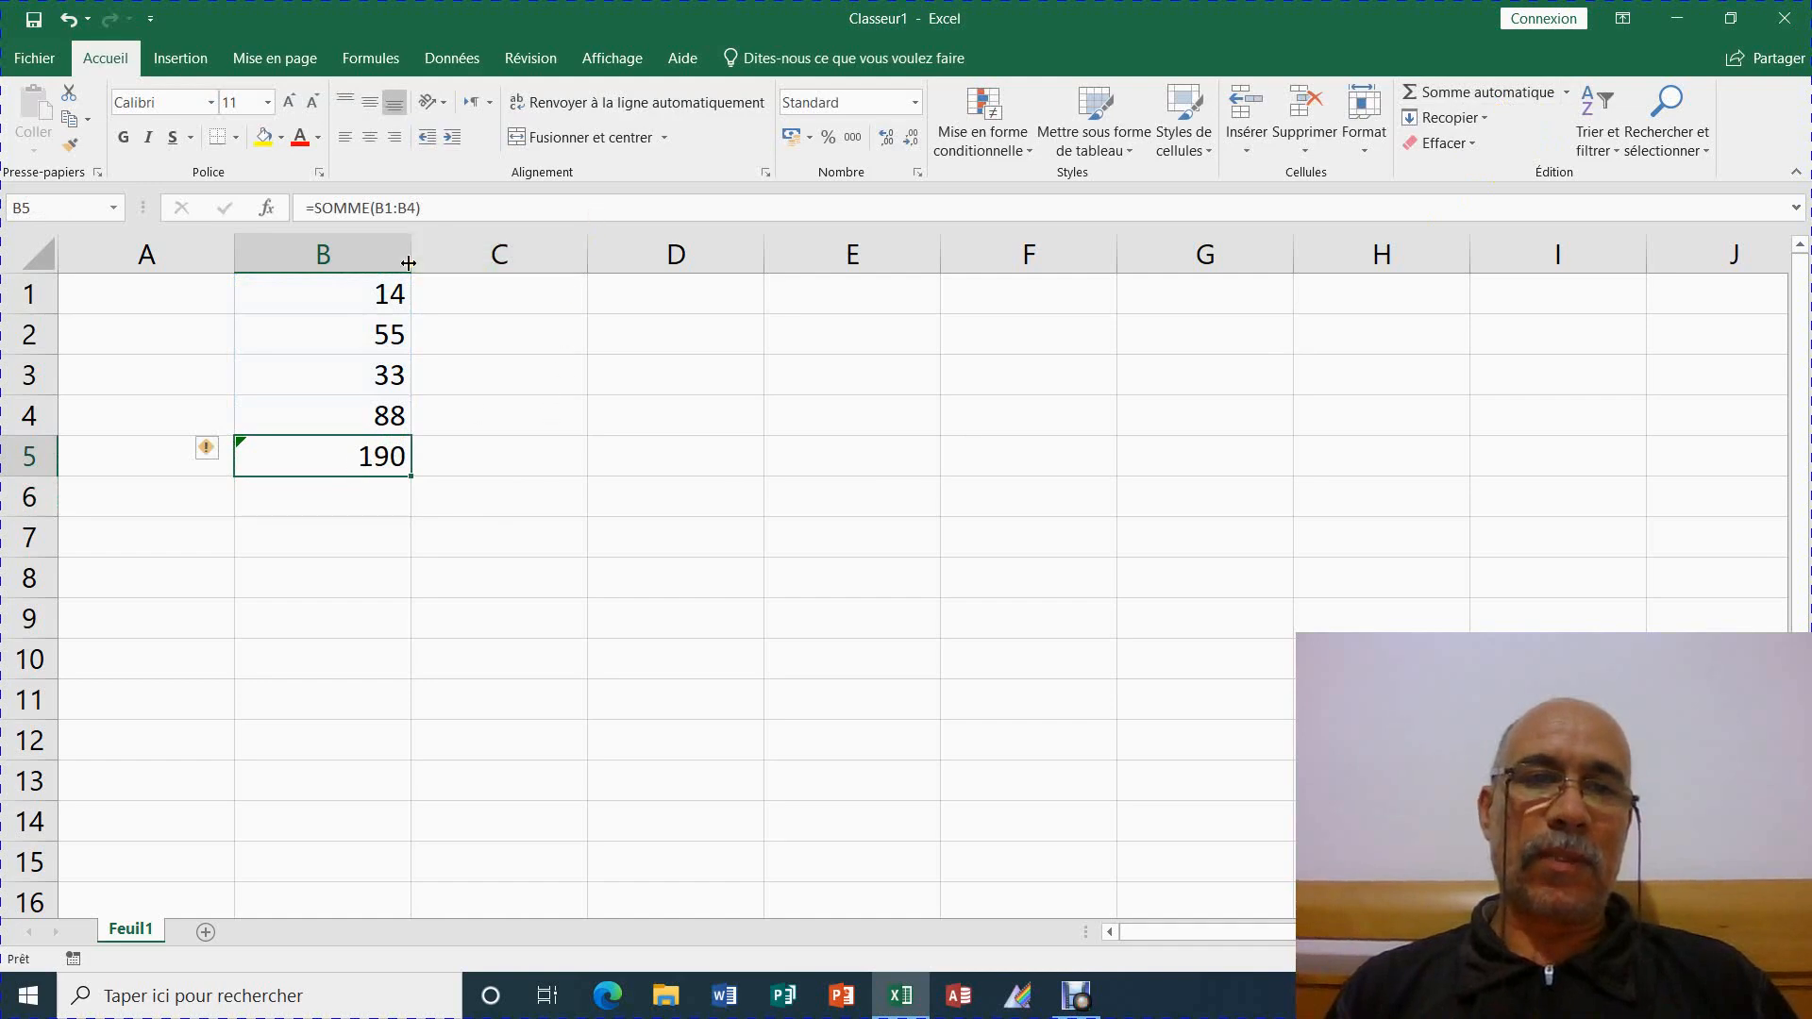
{"action": "left_click_drag", "start_coordinate": [382, 215], "coordinate": [406, 217]}
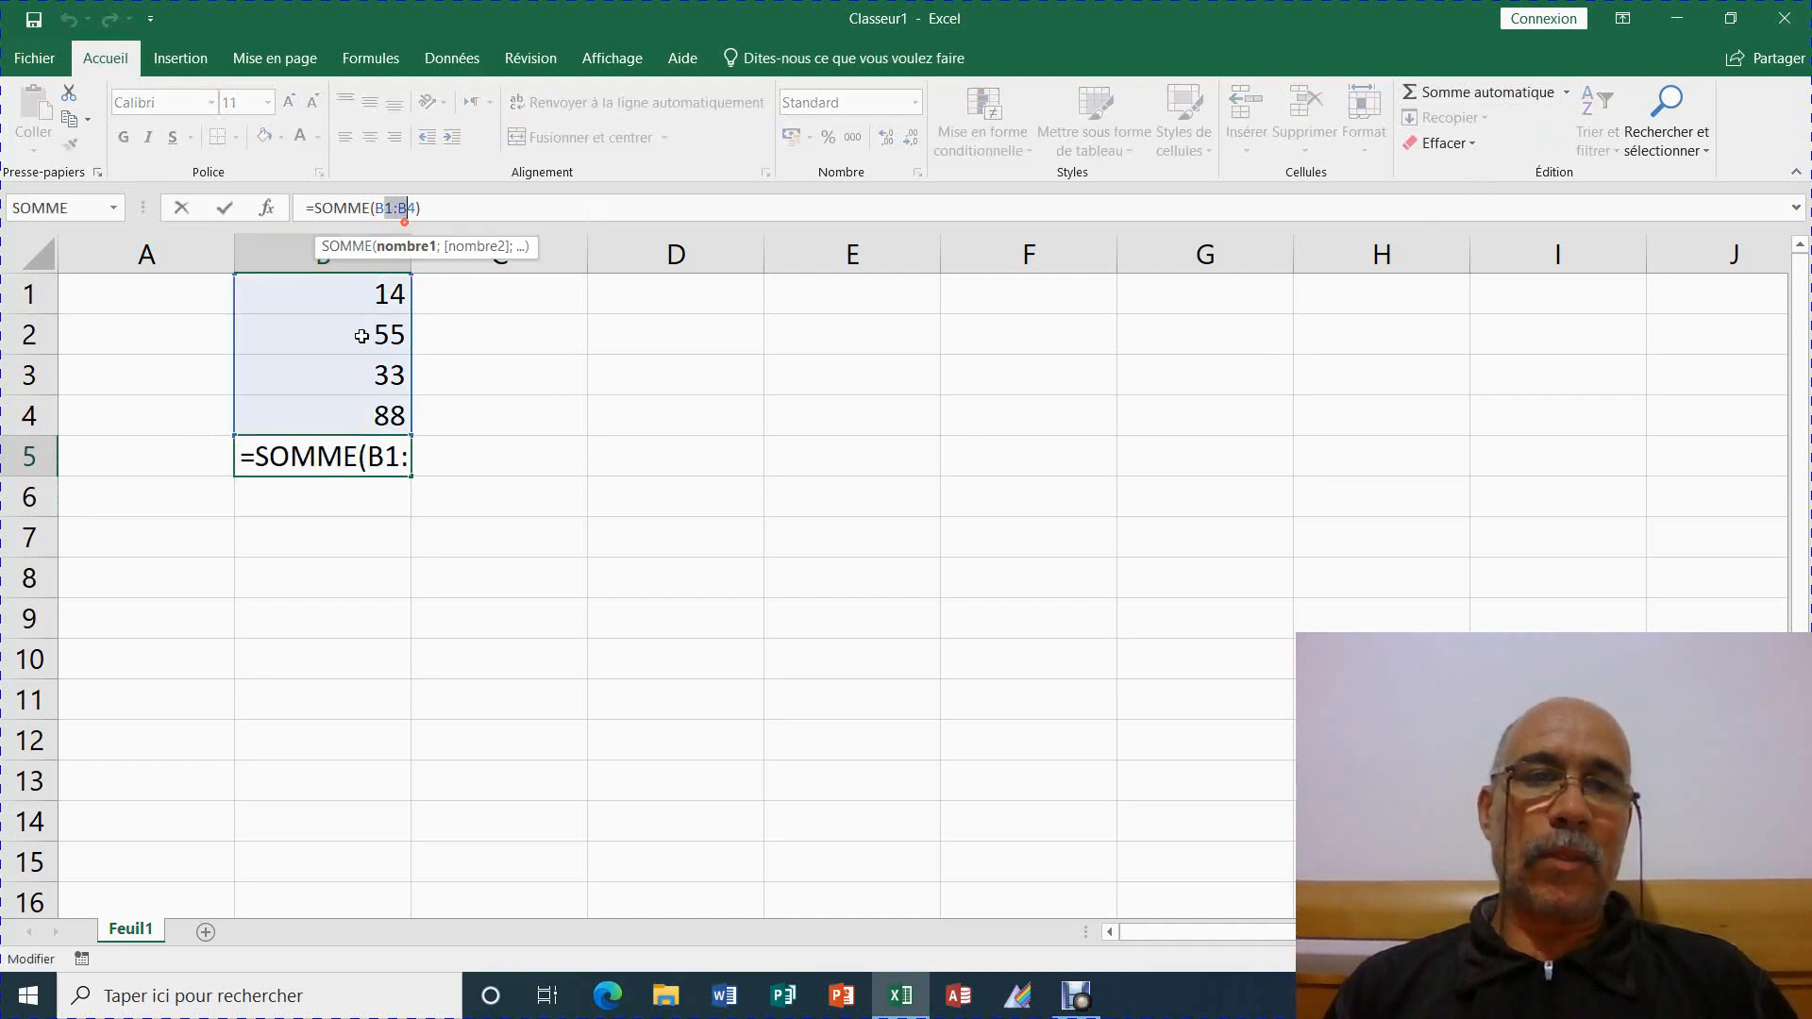
Select B1:B4 and copy the four numbers across to D1:D4
{"action": "left_click_drag", "start_coordinate": [362, 336], "coordinate": [356, 404]}
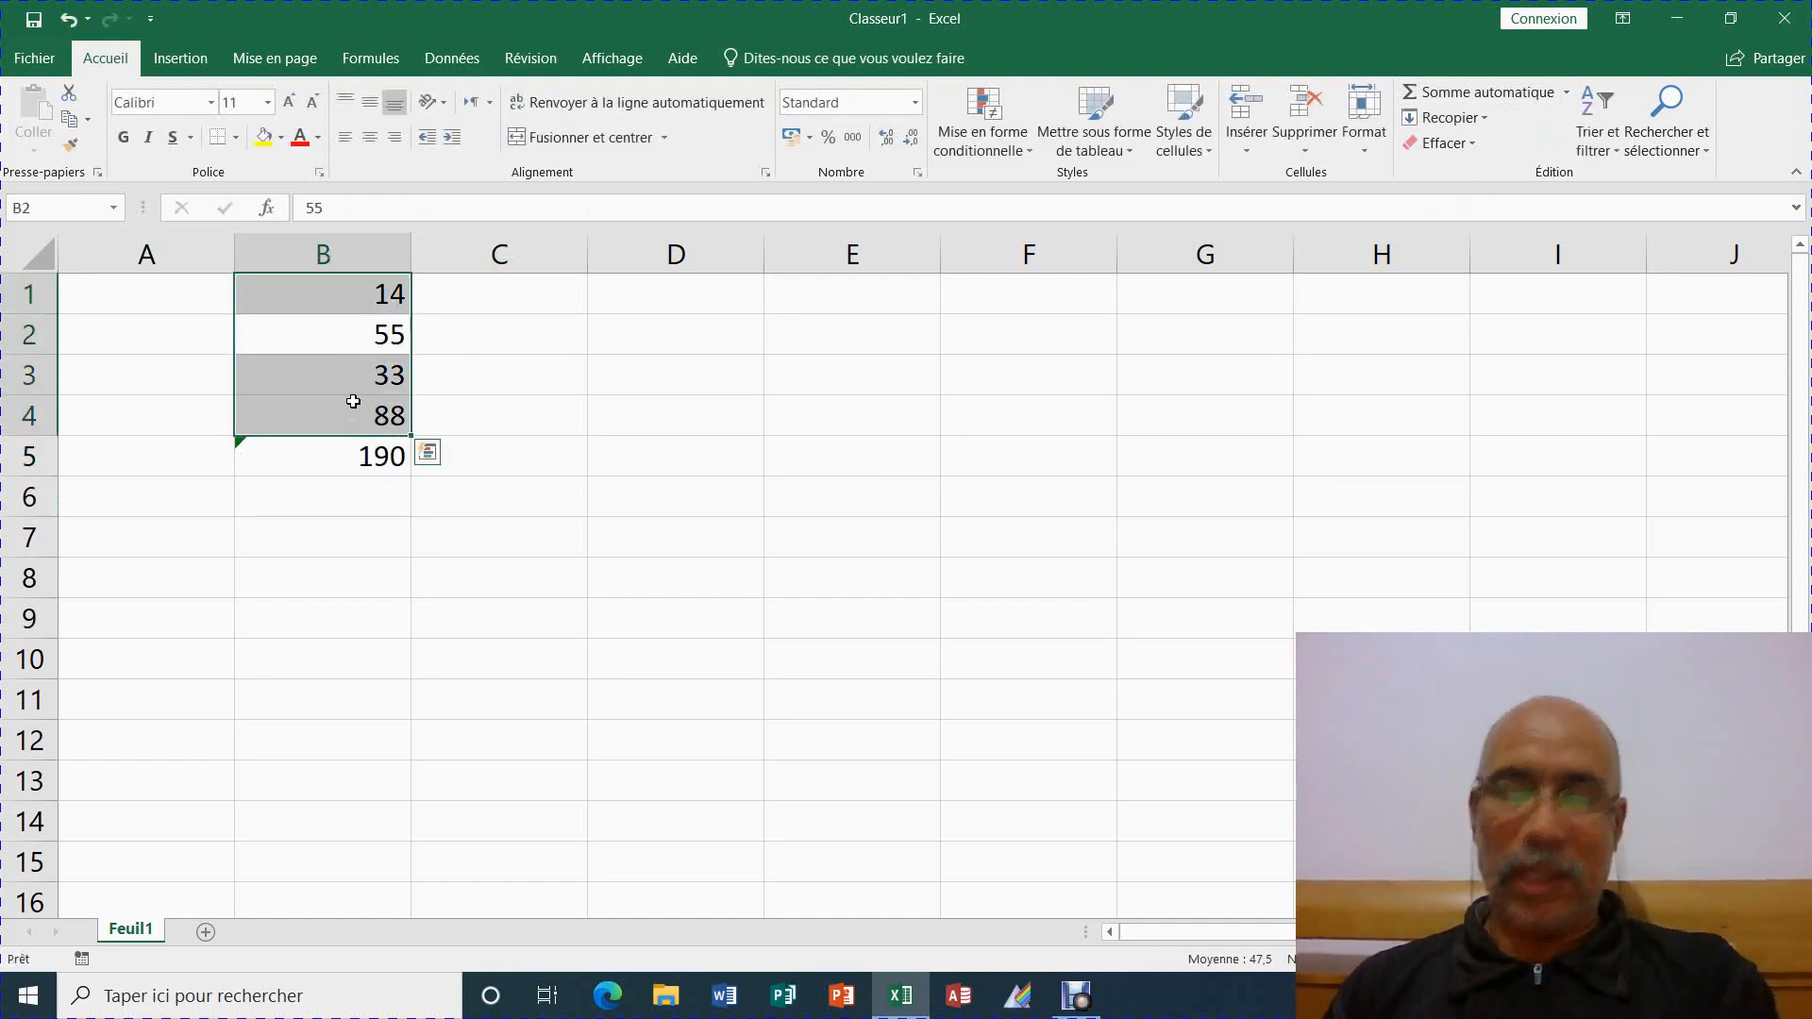
{"action": "left_click", "coordinate": [364, 461]}
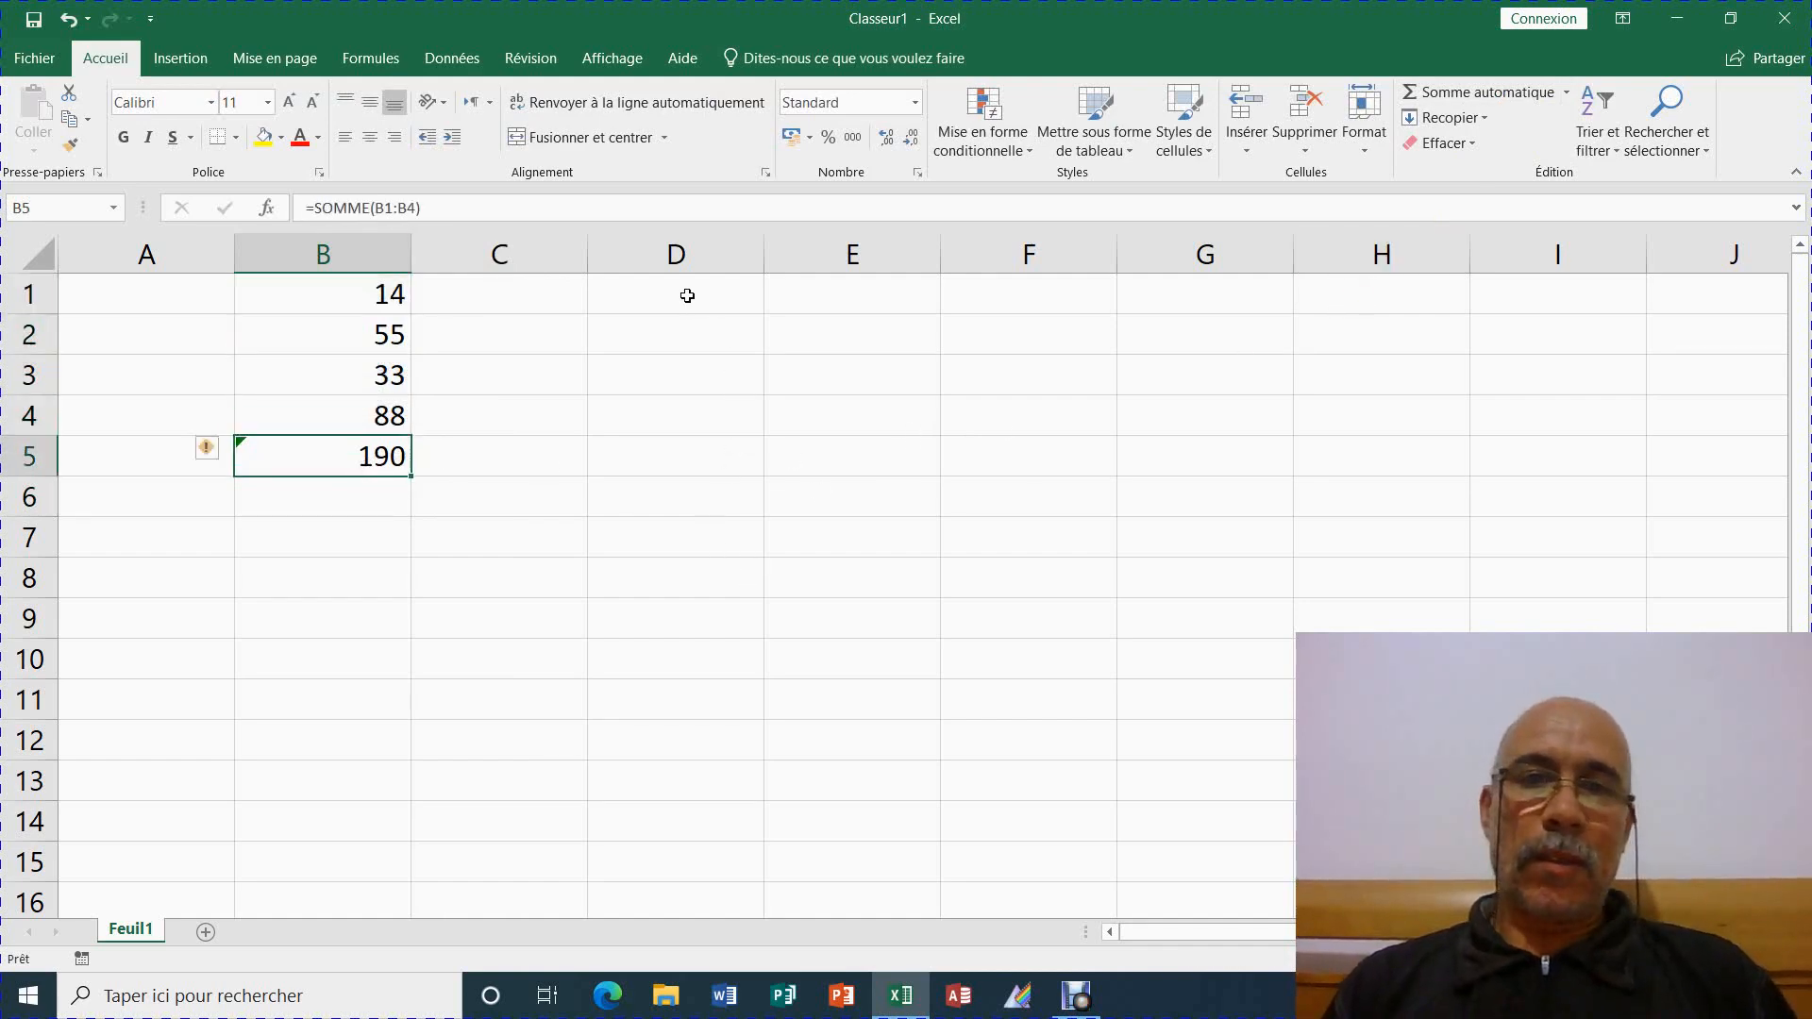
{"action": "left_click_drag", "start_coordinate": [348, 292], "coordinate": [404, 415]}
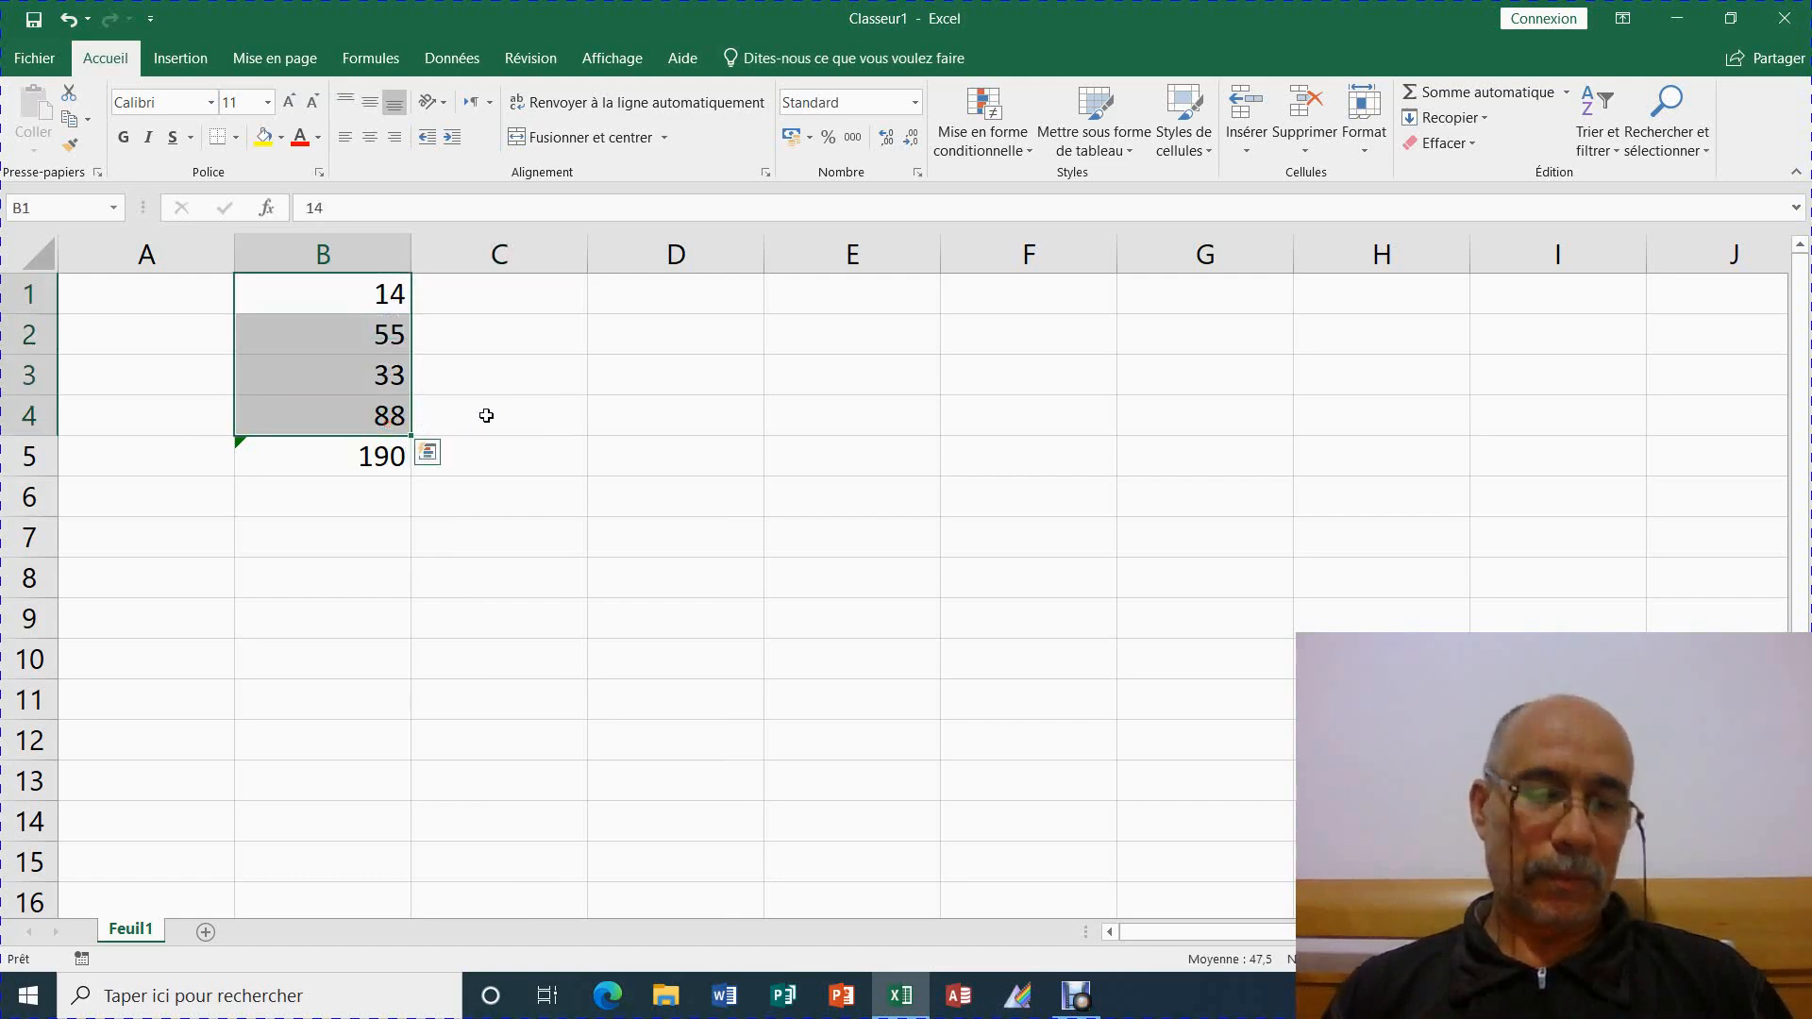
{"action": "left_click_drag", "start_coordinate": [416, 397], "coordinate": [660, 403], "text": "ctrl"}
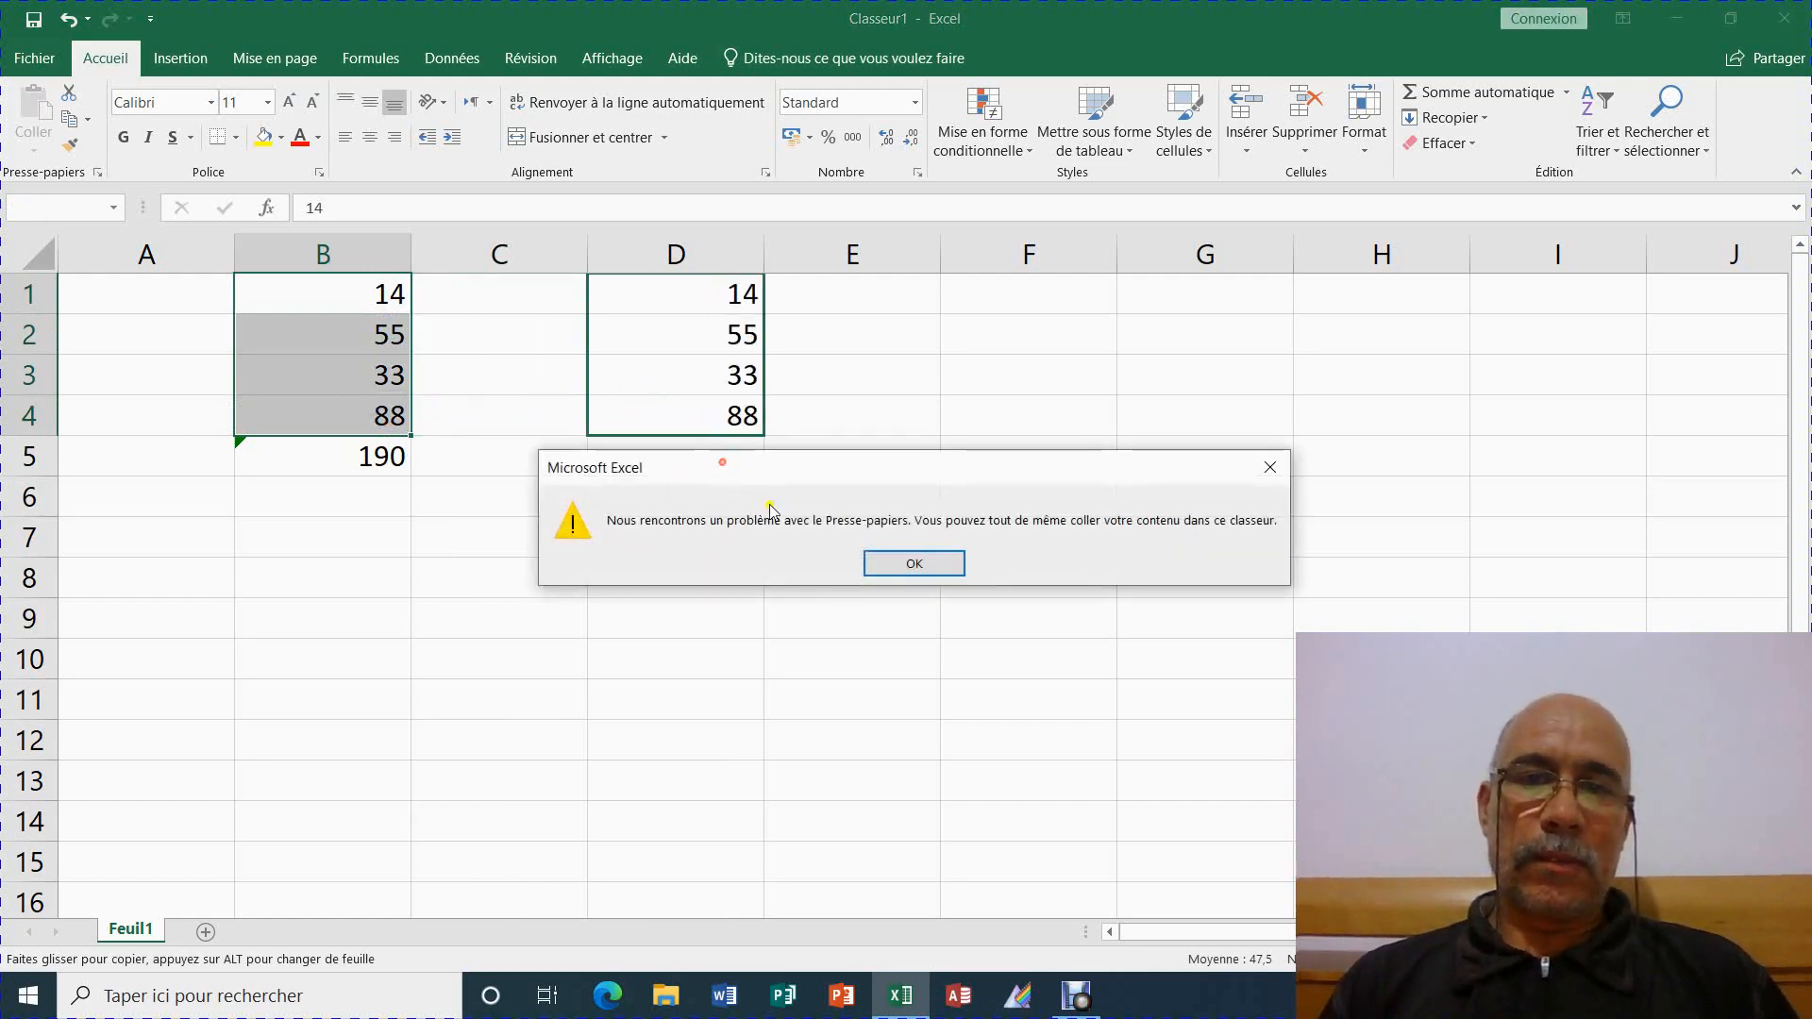
Dismiss the clipboard warning and put the Moyenne of D1:D4, 47,5, in D5
{"action": "left_click", "coordinate": [920, 564]}
{"action": "left_click", "coordinate": [720, 471]}
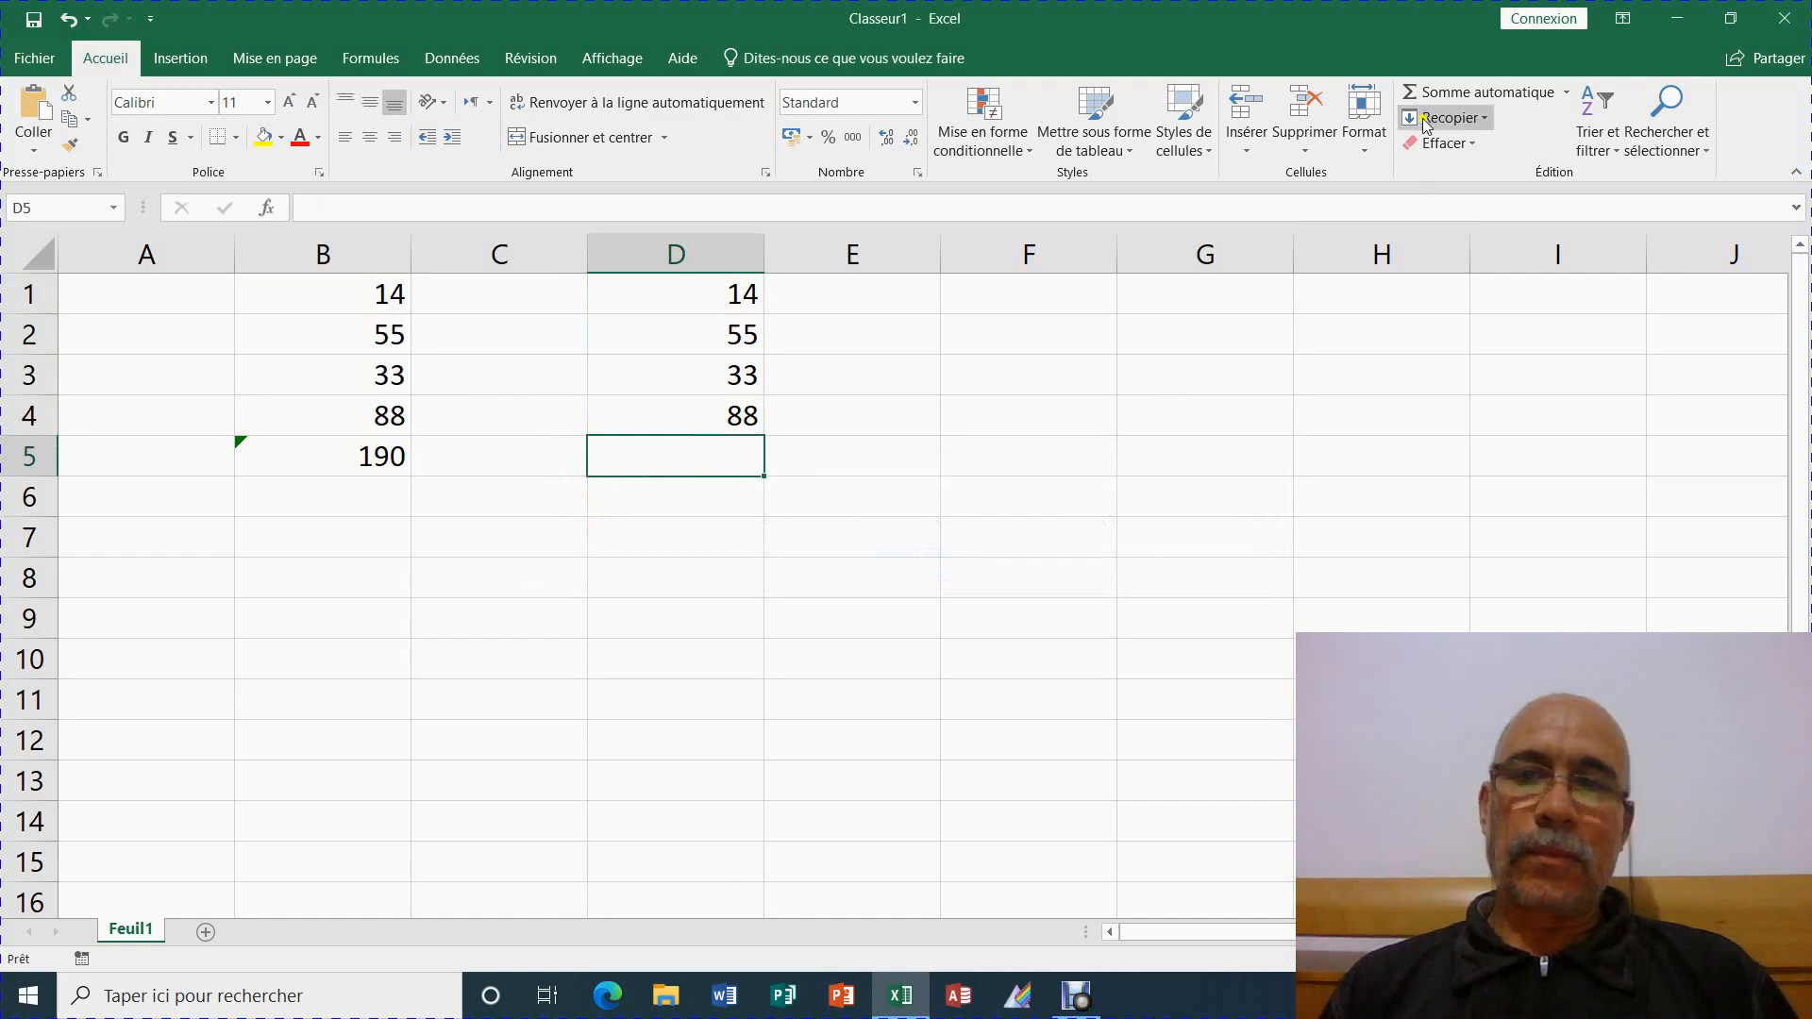
{"action": "left_click", "coordinate": [1566, 95]}
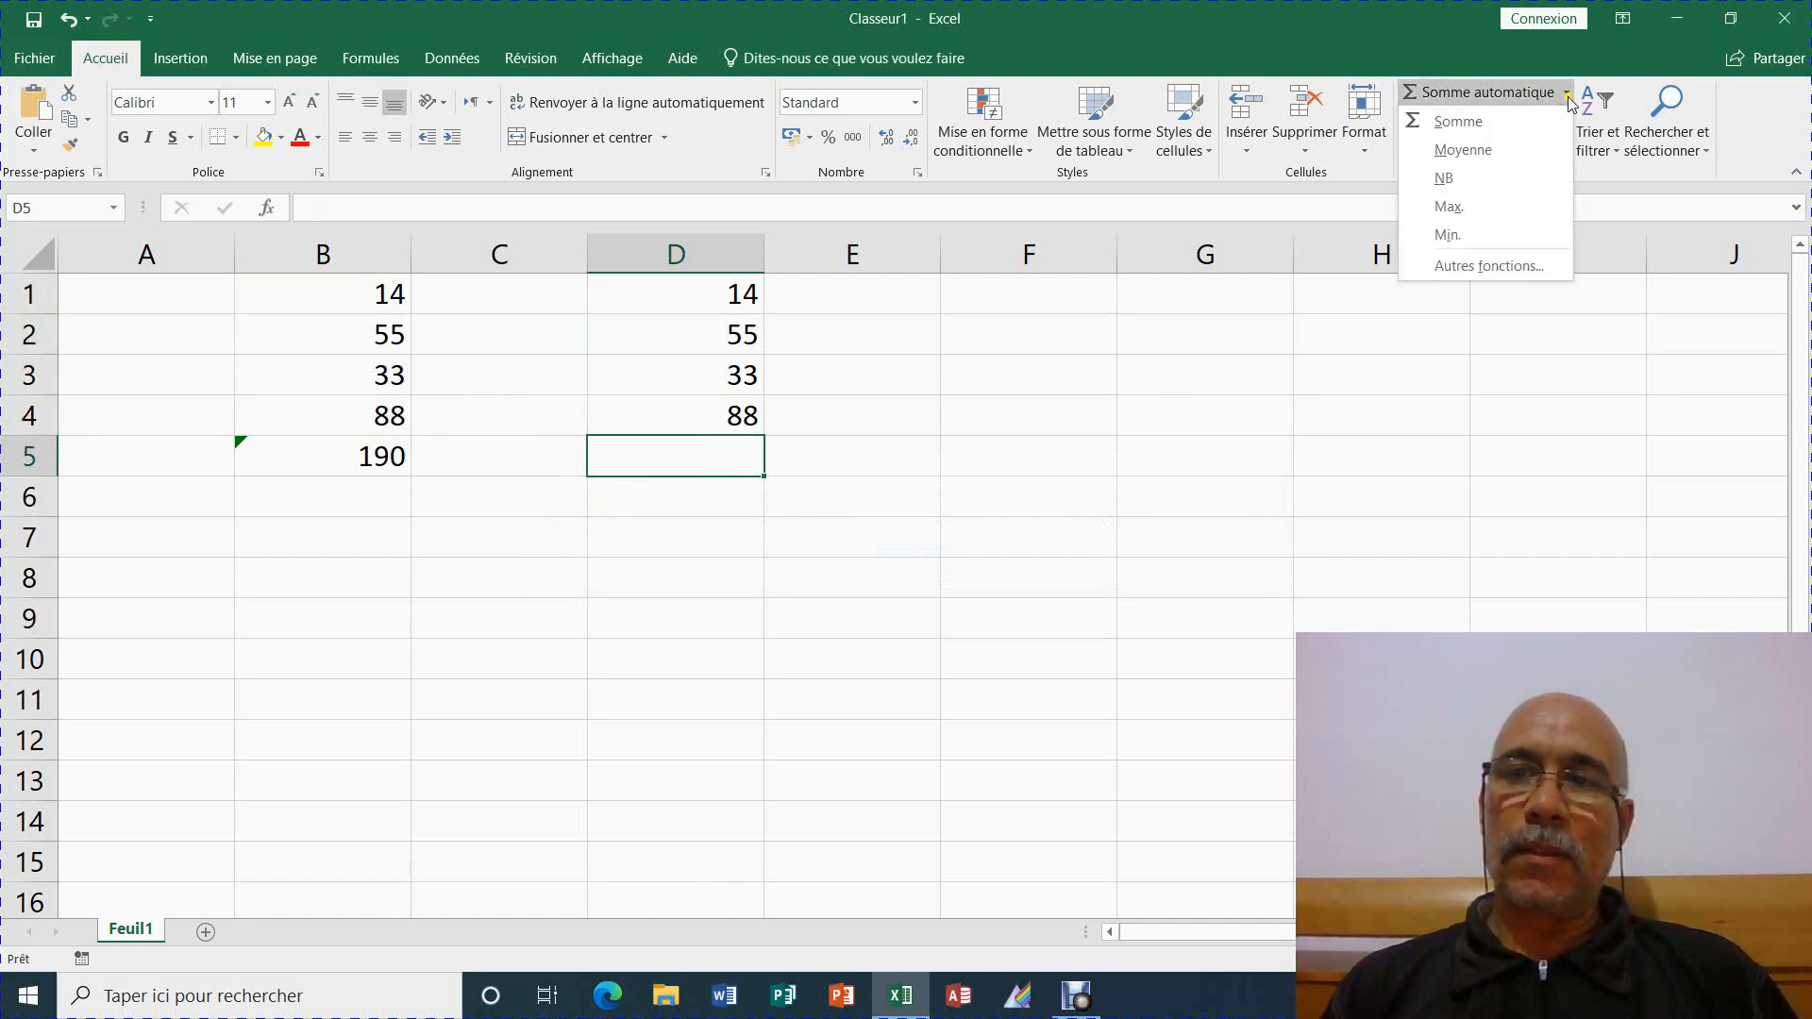
{"action": "left_click", "coordinate": [1525, 153]}
{"action": "key", "text": "Return"}
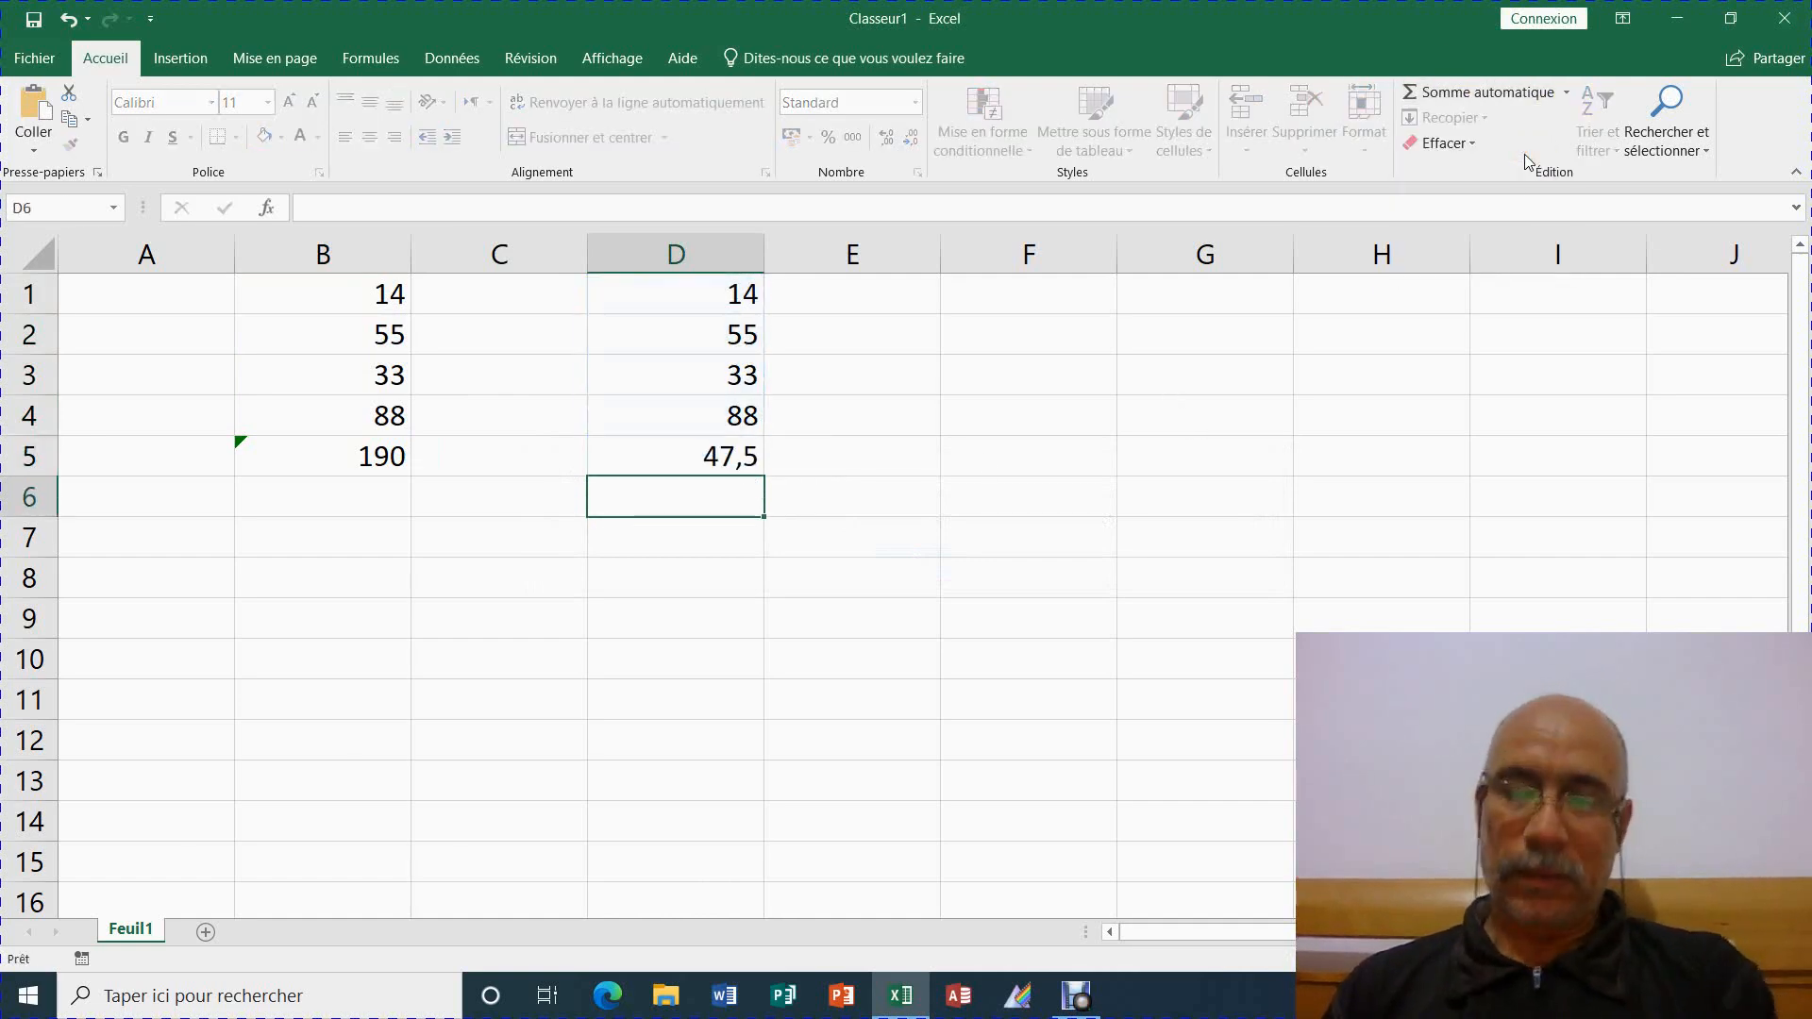
{"action": "left_click_drag", "start_coordinate": [713, 295], "coordinate": [737, 420]}
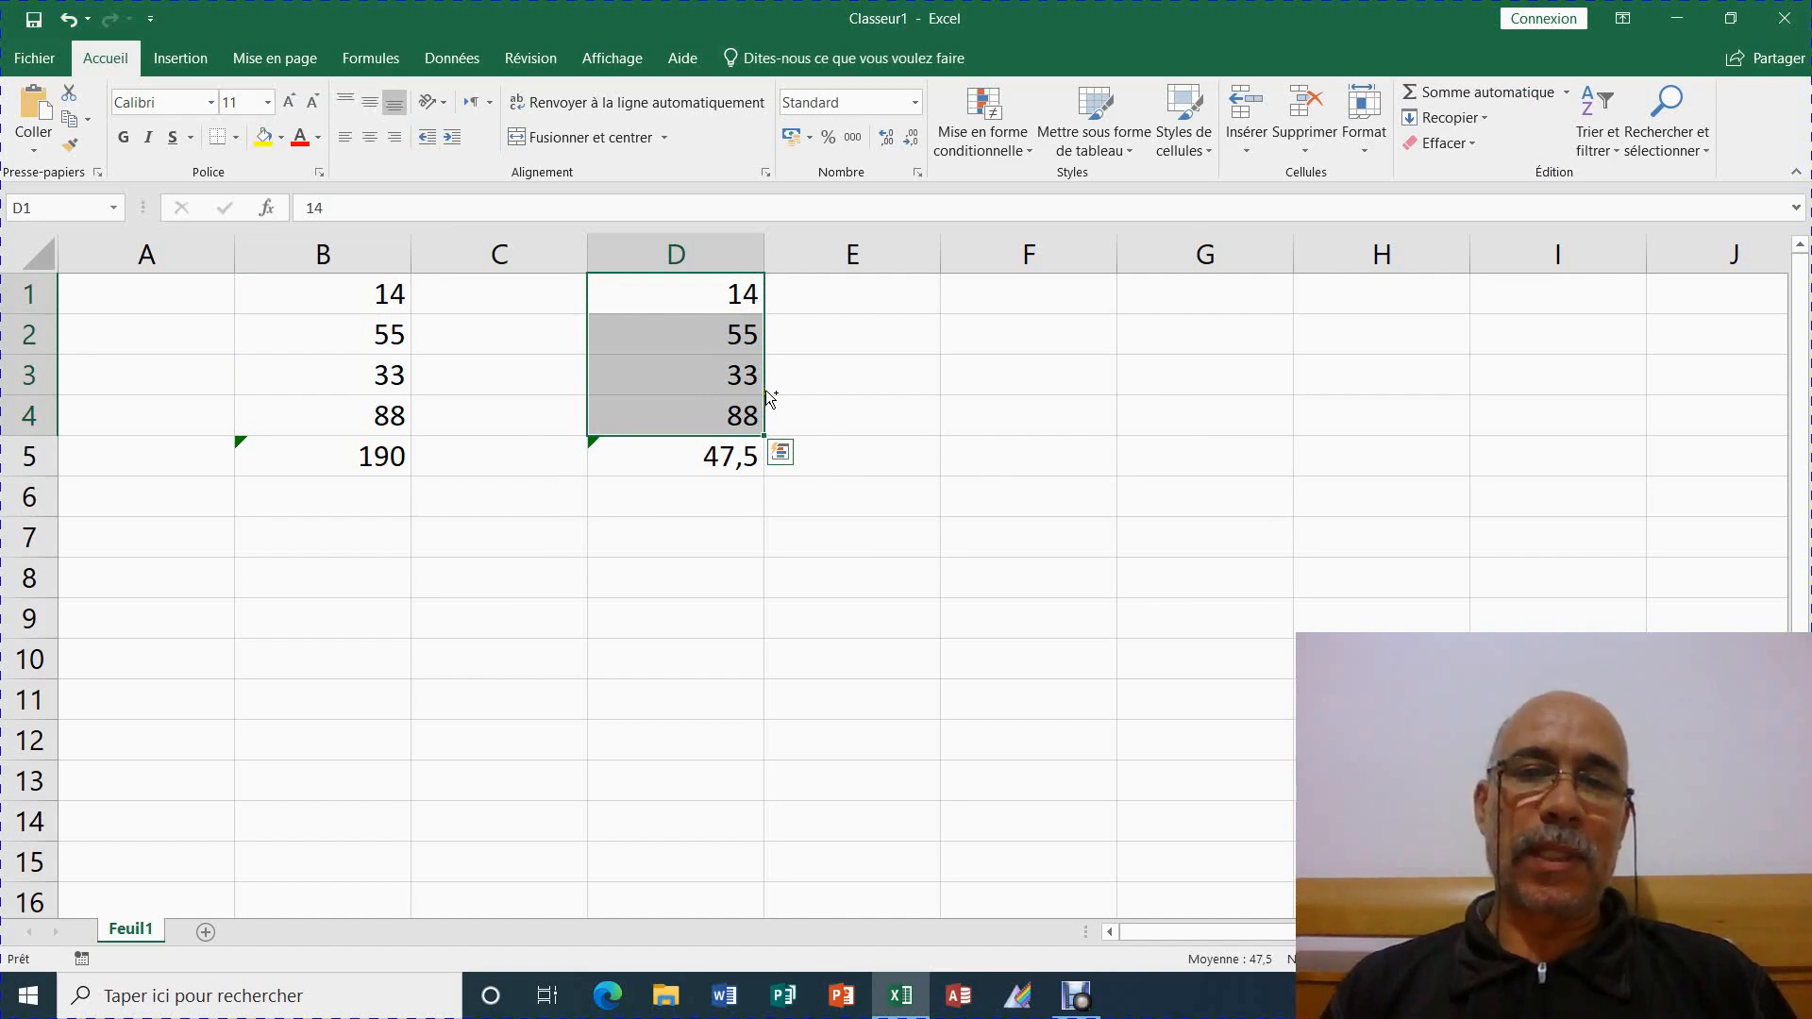
Copy the D1:D4 numbers into F1:F4 and dismiss the clipboard warning
{"action": "left_click_drag", "start_coordinate": [768, 397], "coordinate": [1008, 394]}
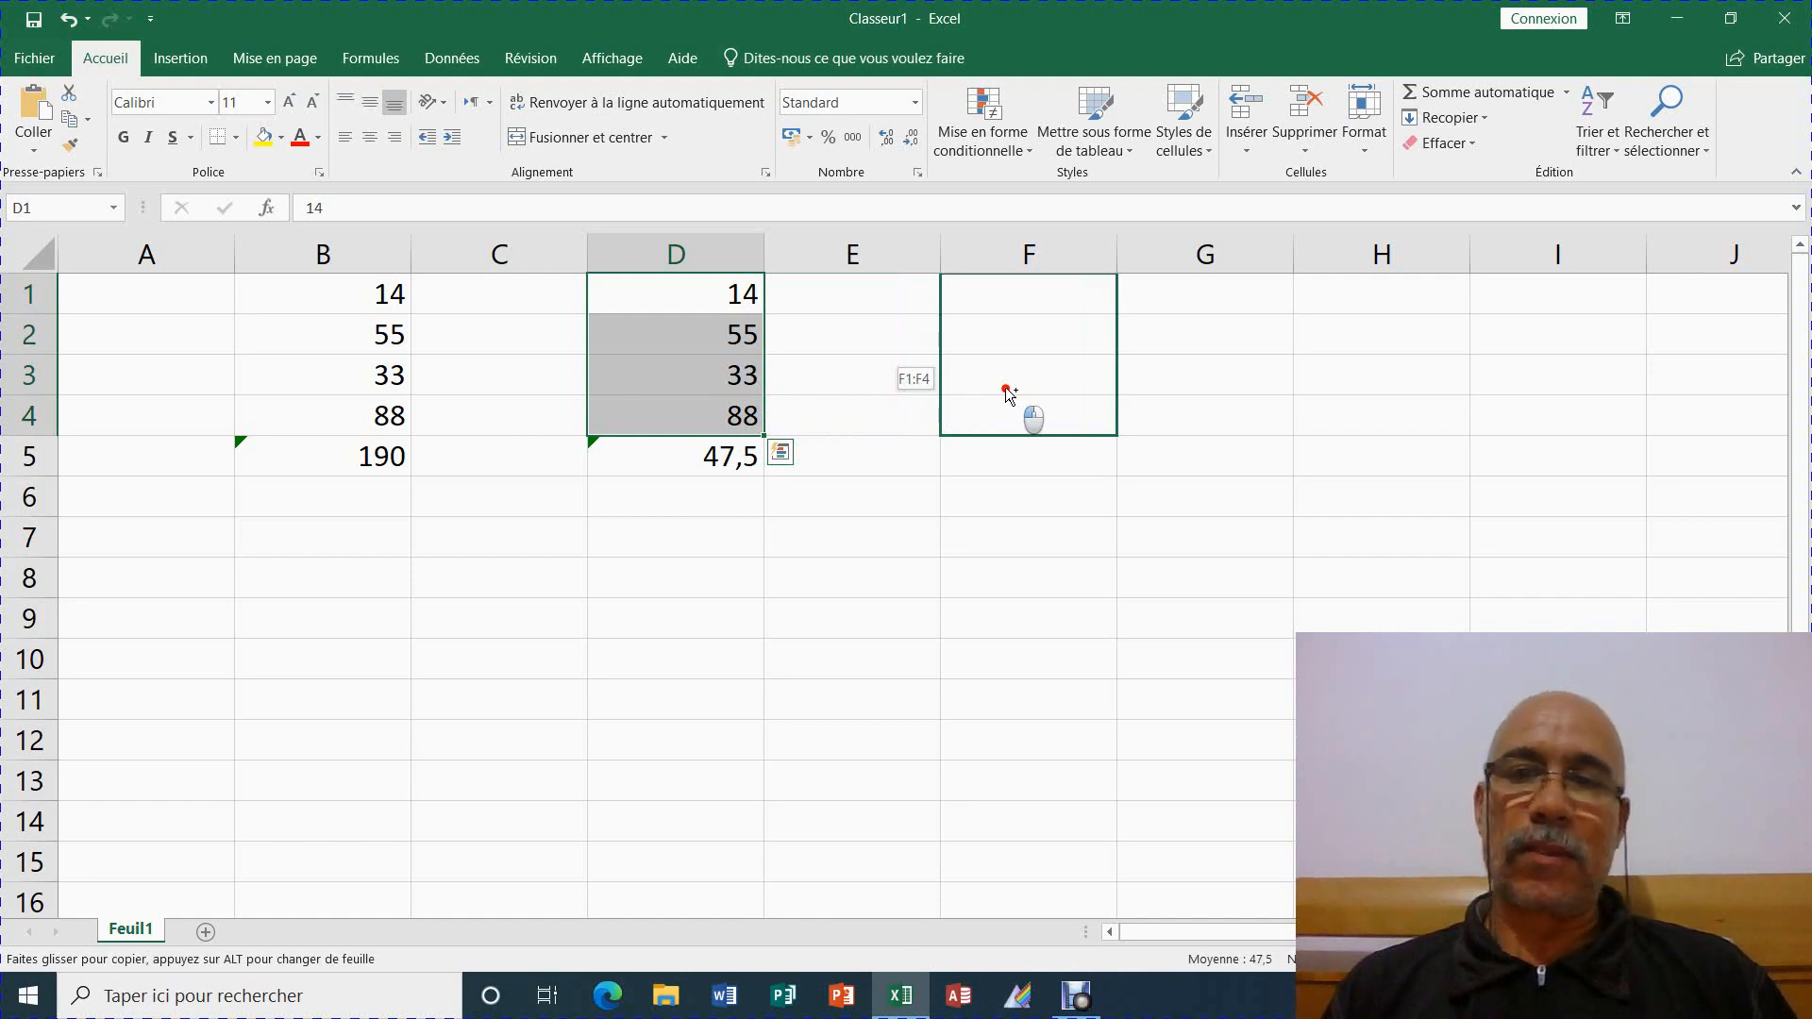
{"action": "left_click_drag", "start_coordinate": [1008, 394], "coordinate": [1006, 393]}
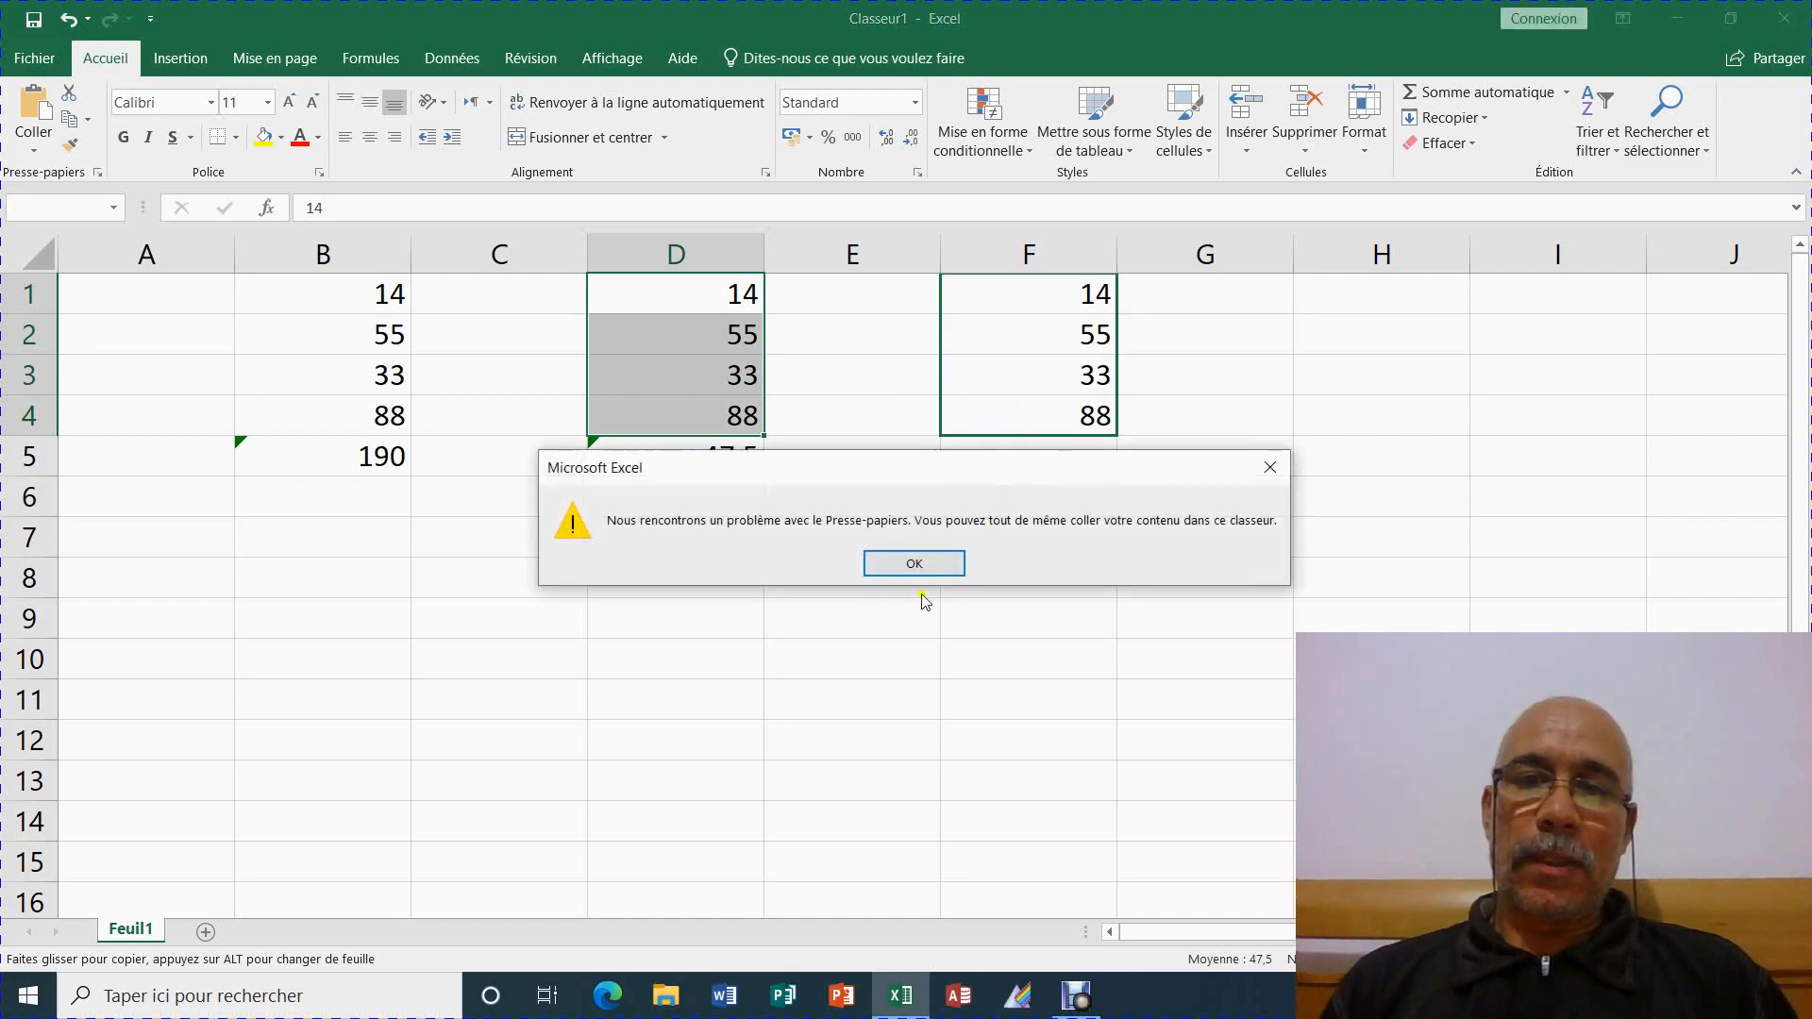
{"action": "left_click", "coordinate": [922, 567]}
Put =MAX(F1:F4), showing 88, in F5 via the Somme automatique list
{"action": "left_click", "coordinate": [1055, 453]}
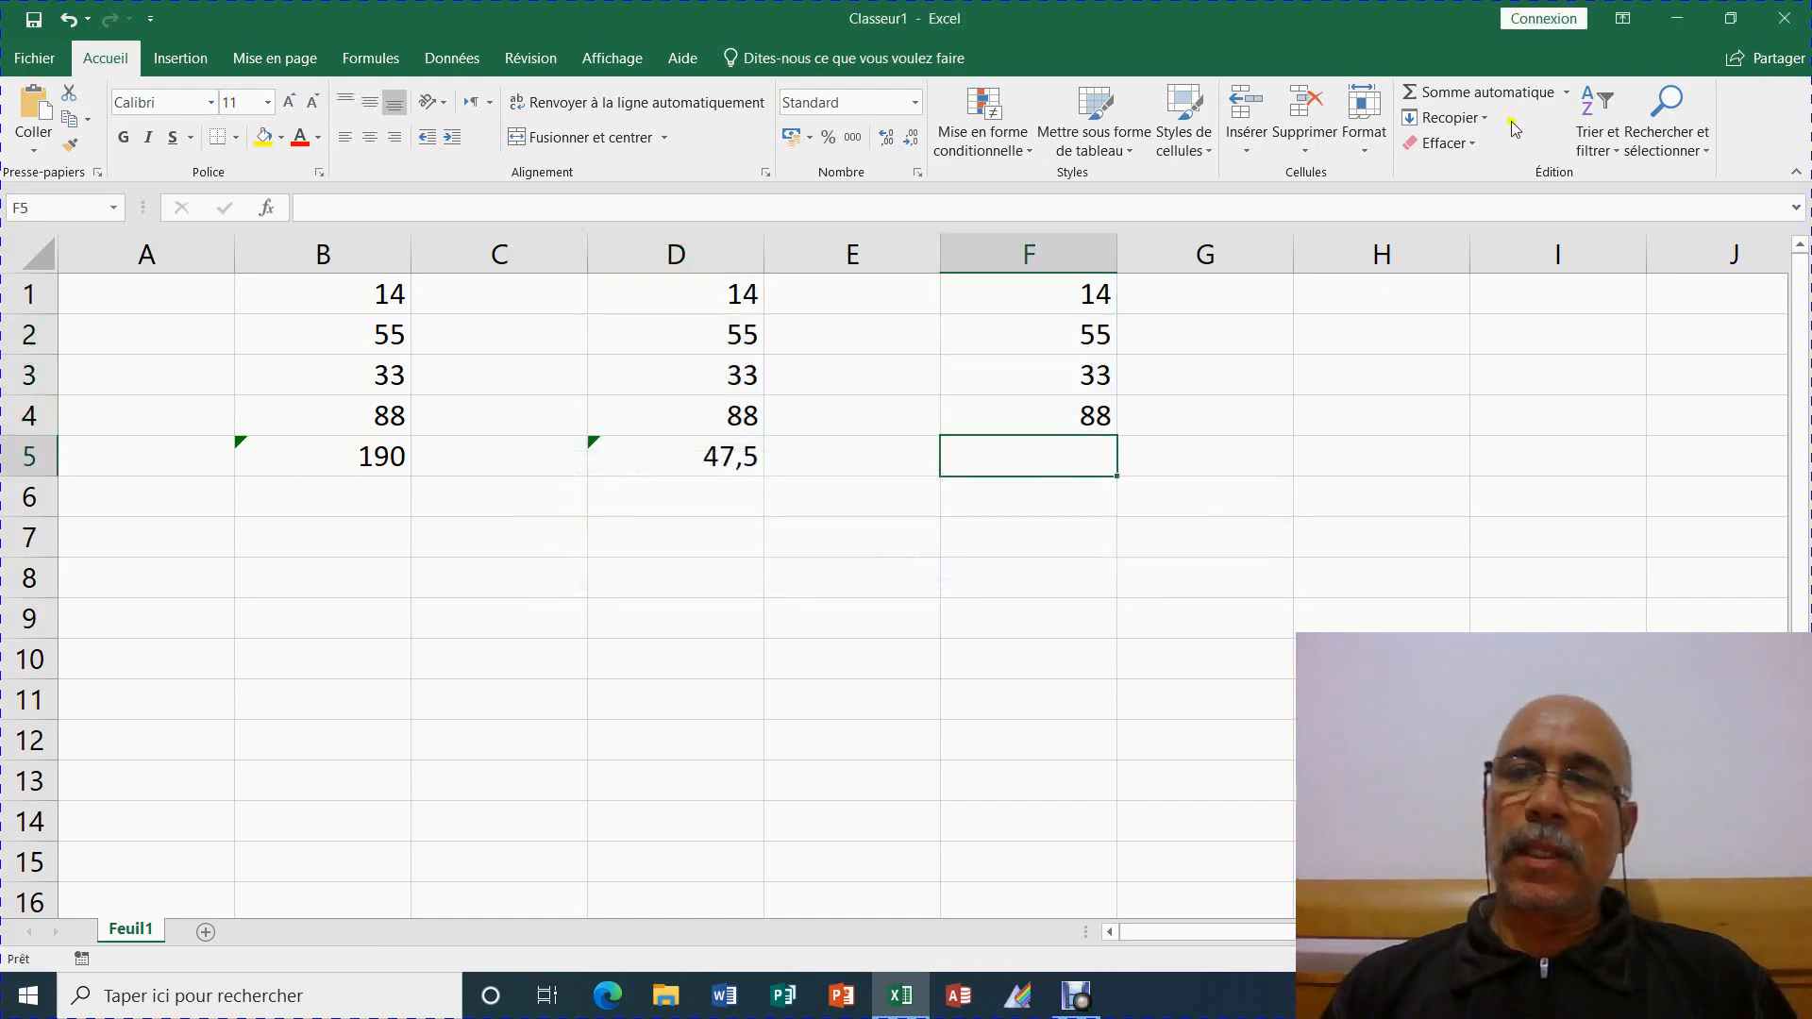
{"action": "left_click", "coordinate": [1565, 91]}
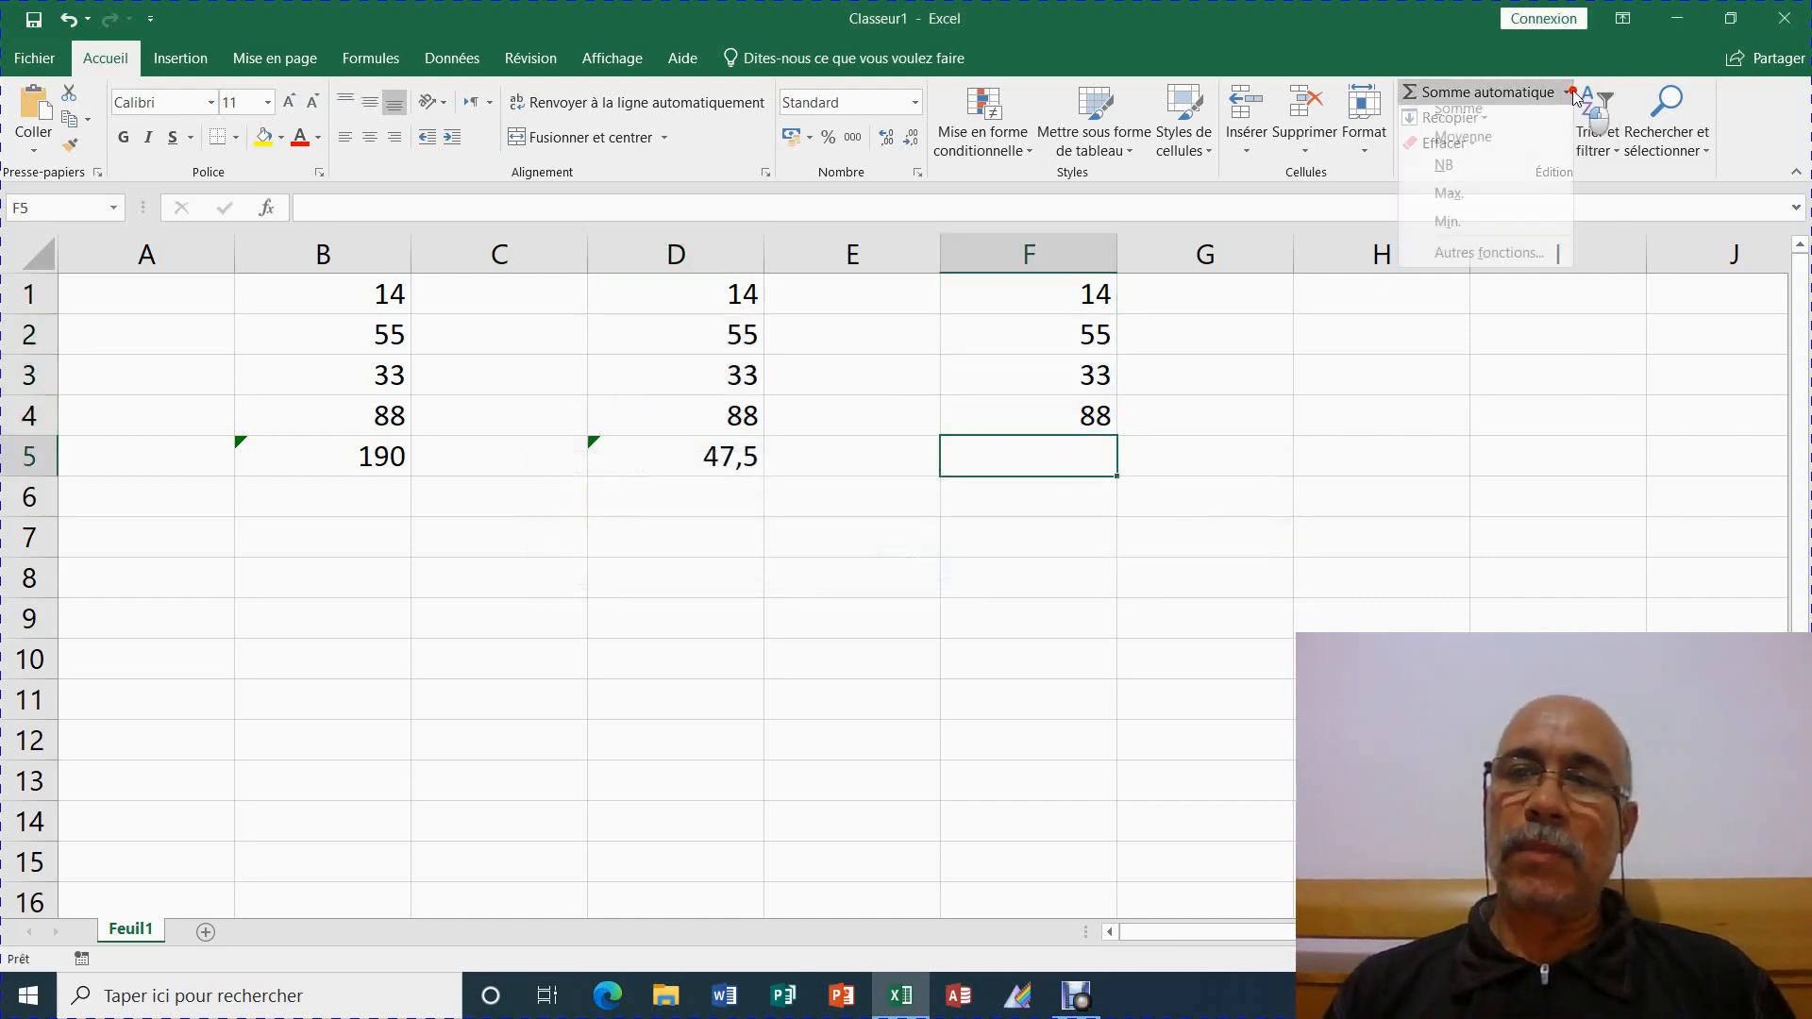
{"action": "left_click", "coordinate": [1481, 208]}
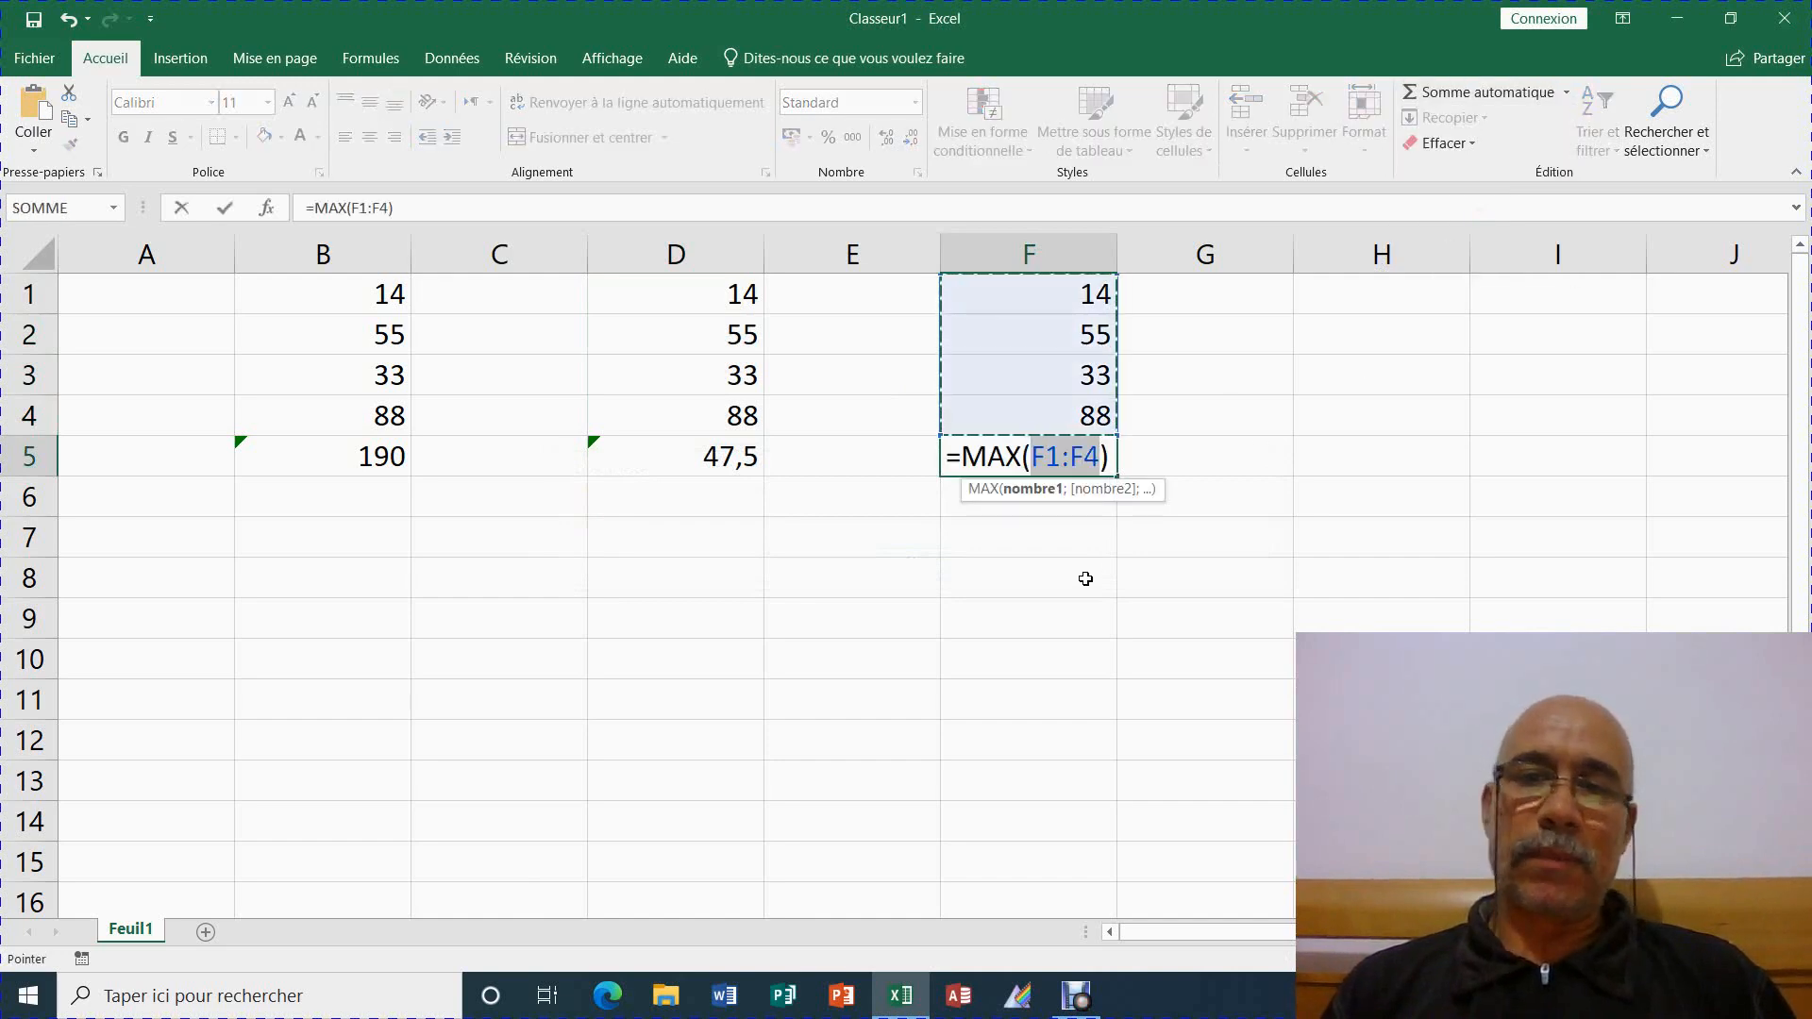
{"action": "key", "text": "Return"}
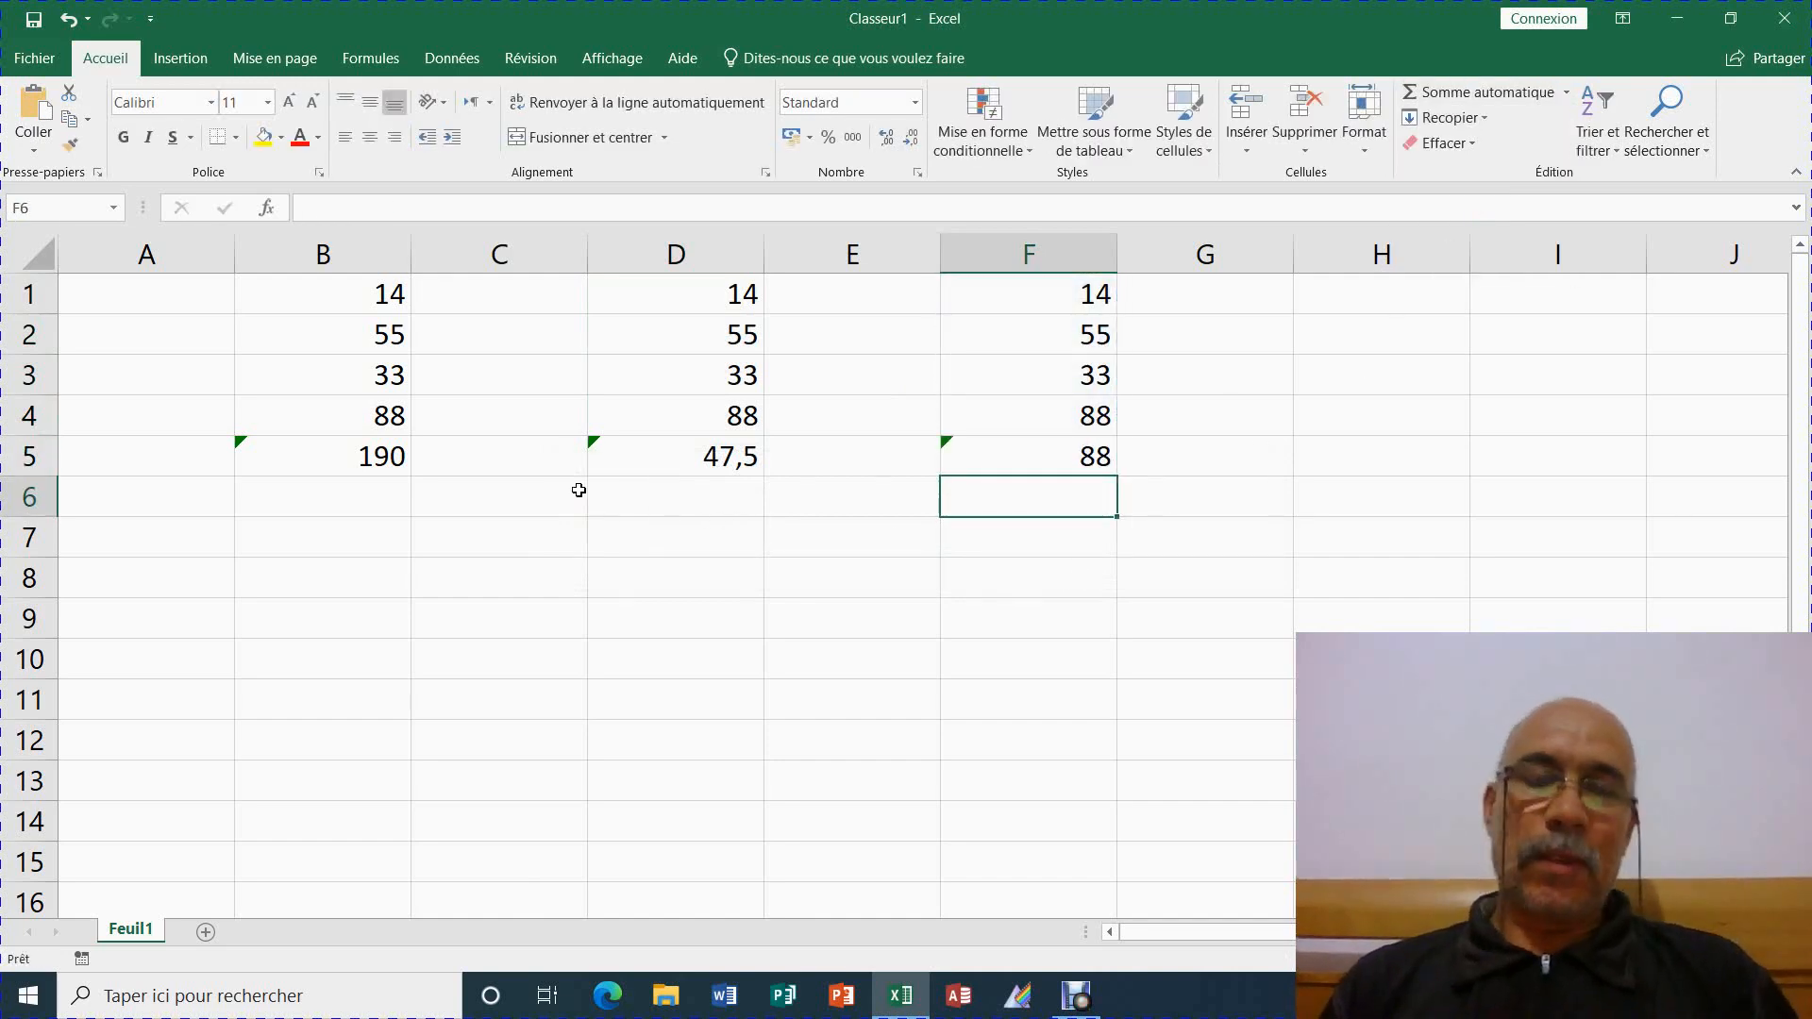
{"action": "left_click", "coordinate": [388, 464]}
Review the formulas in B5, D5 and F5
{"action": "left_click", "coordinate": [748, 467]}
{"action": "left_click", "coordinate": [1010, 455]}
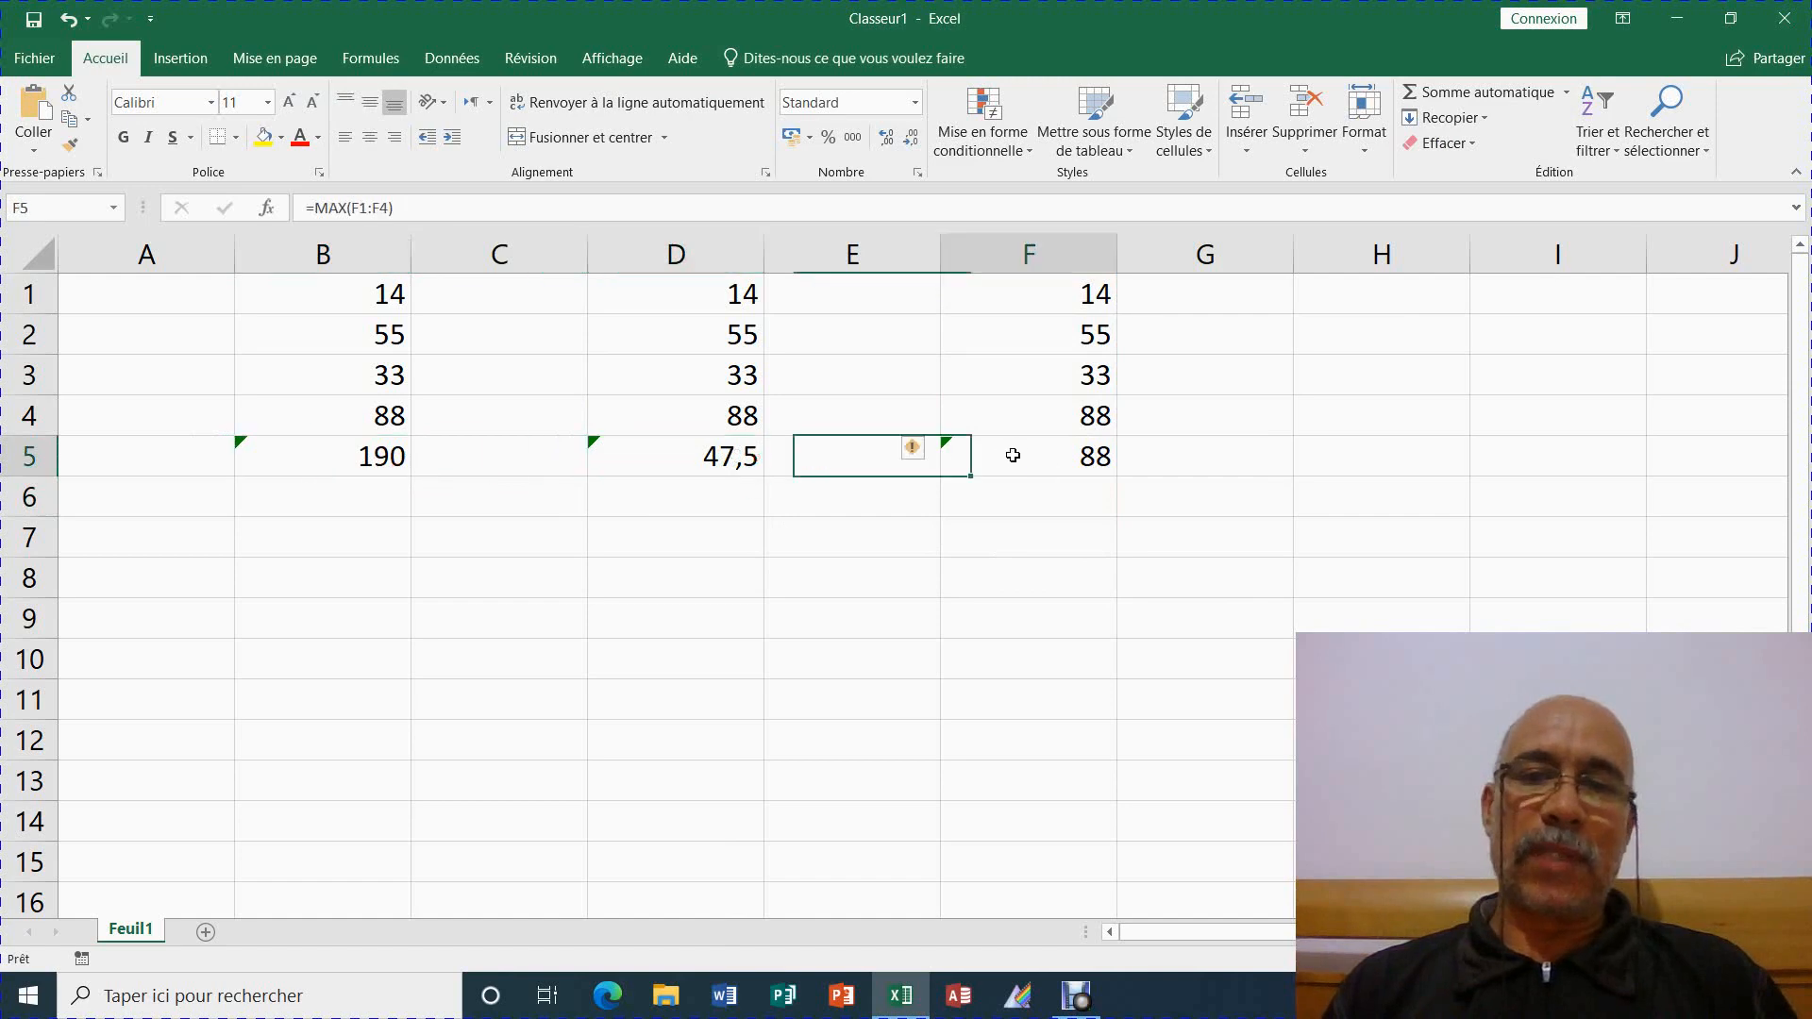
{"action": "left_click", "coordinate": [371, 463]}
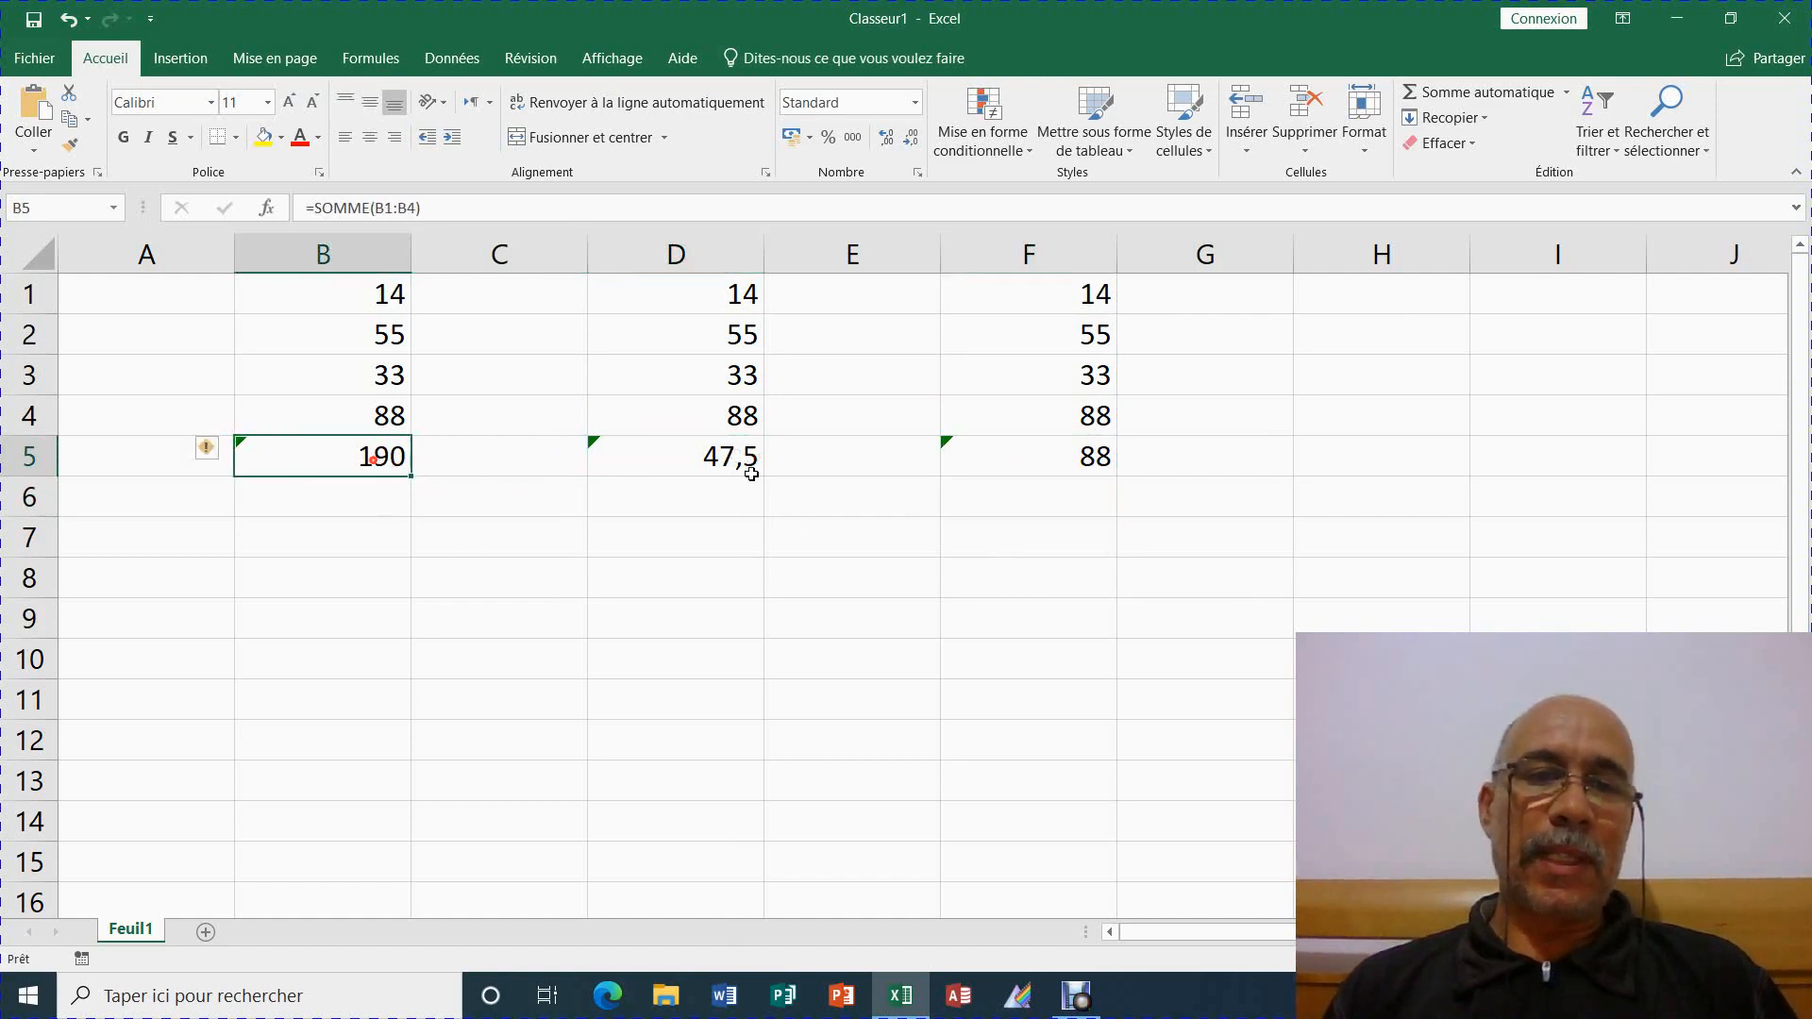
{"action": "left_click", "coordinate": [684, 461]}
{"action": "left_click", "coordinate": [1007, 456]}
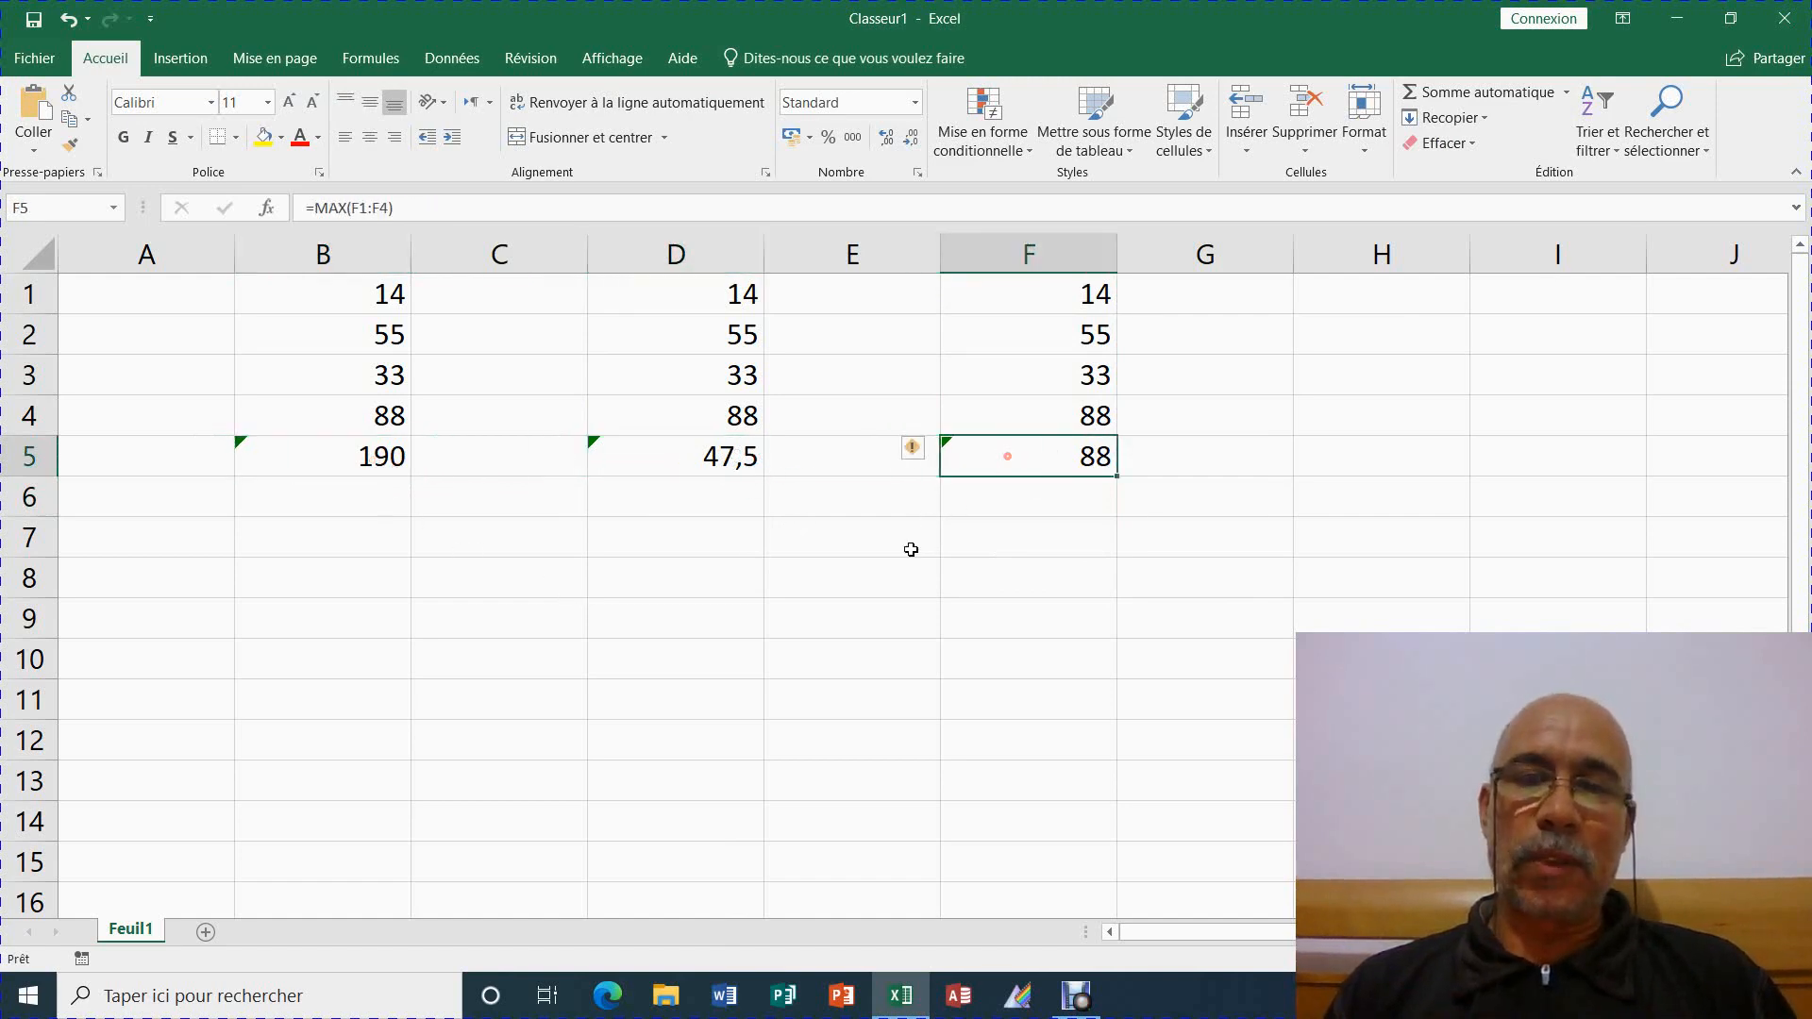
{"action": "left_click", "coordinate": [287, 467]}
{"action": "left_click", "coordinate": [719, 465]}
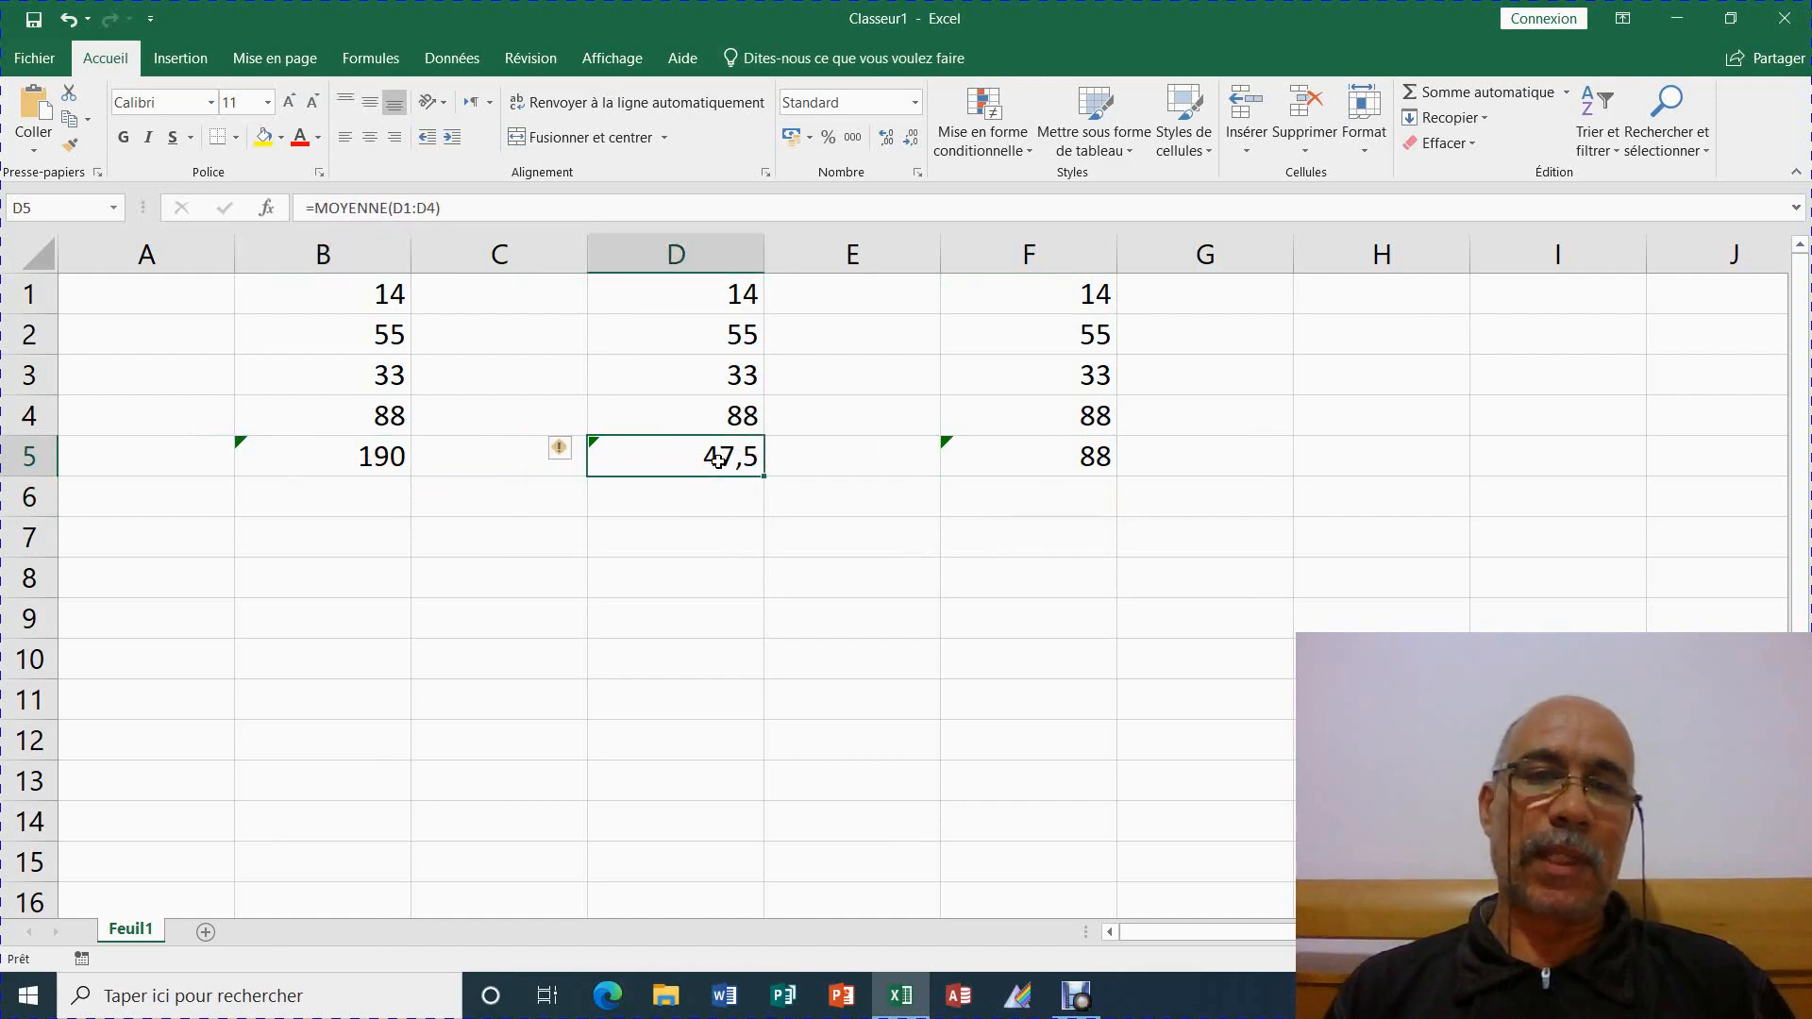
Choose Ignorer l'erreur for the unprotected-formula flags on B5, D5 and F5
{"action": "left_click", "coordinate": [323, 462]}
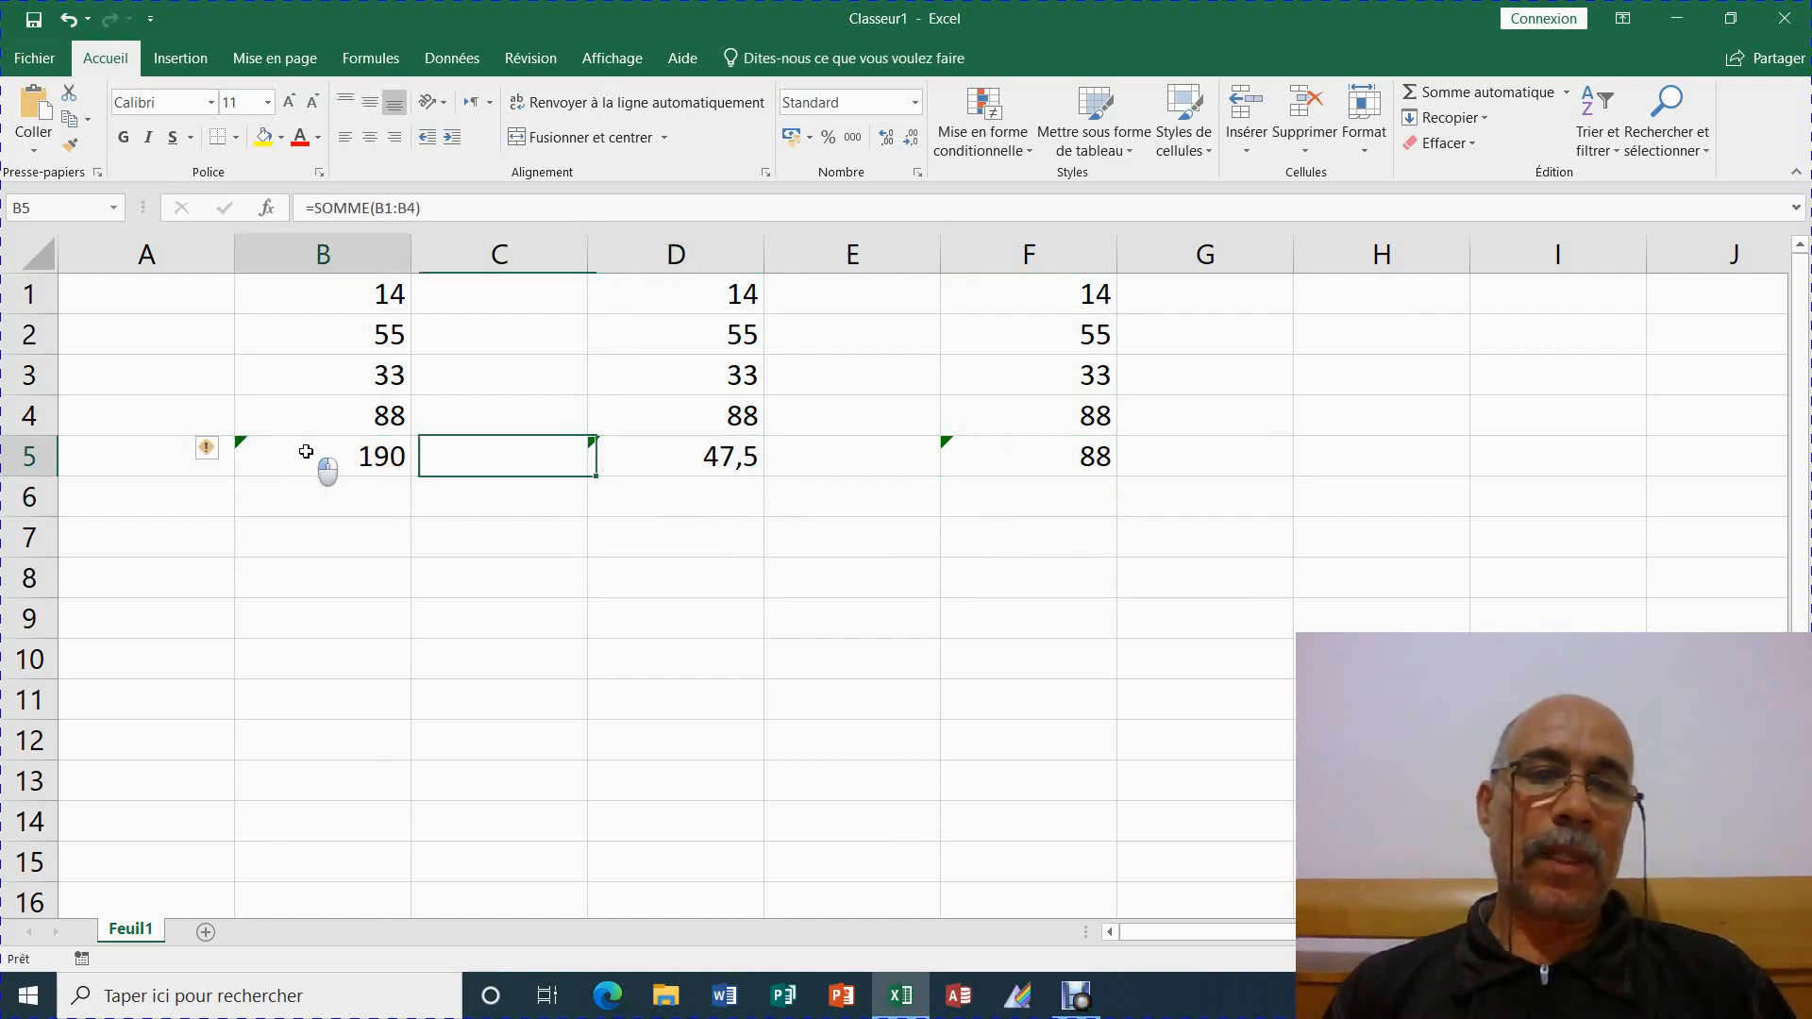
{"action": "left_click", "coordinate": [207, 450]}
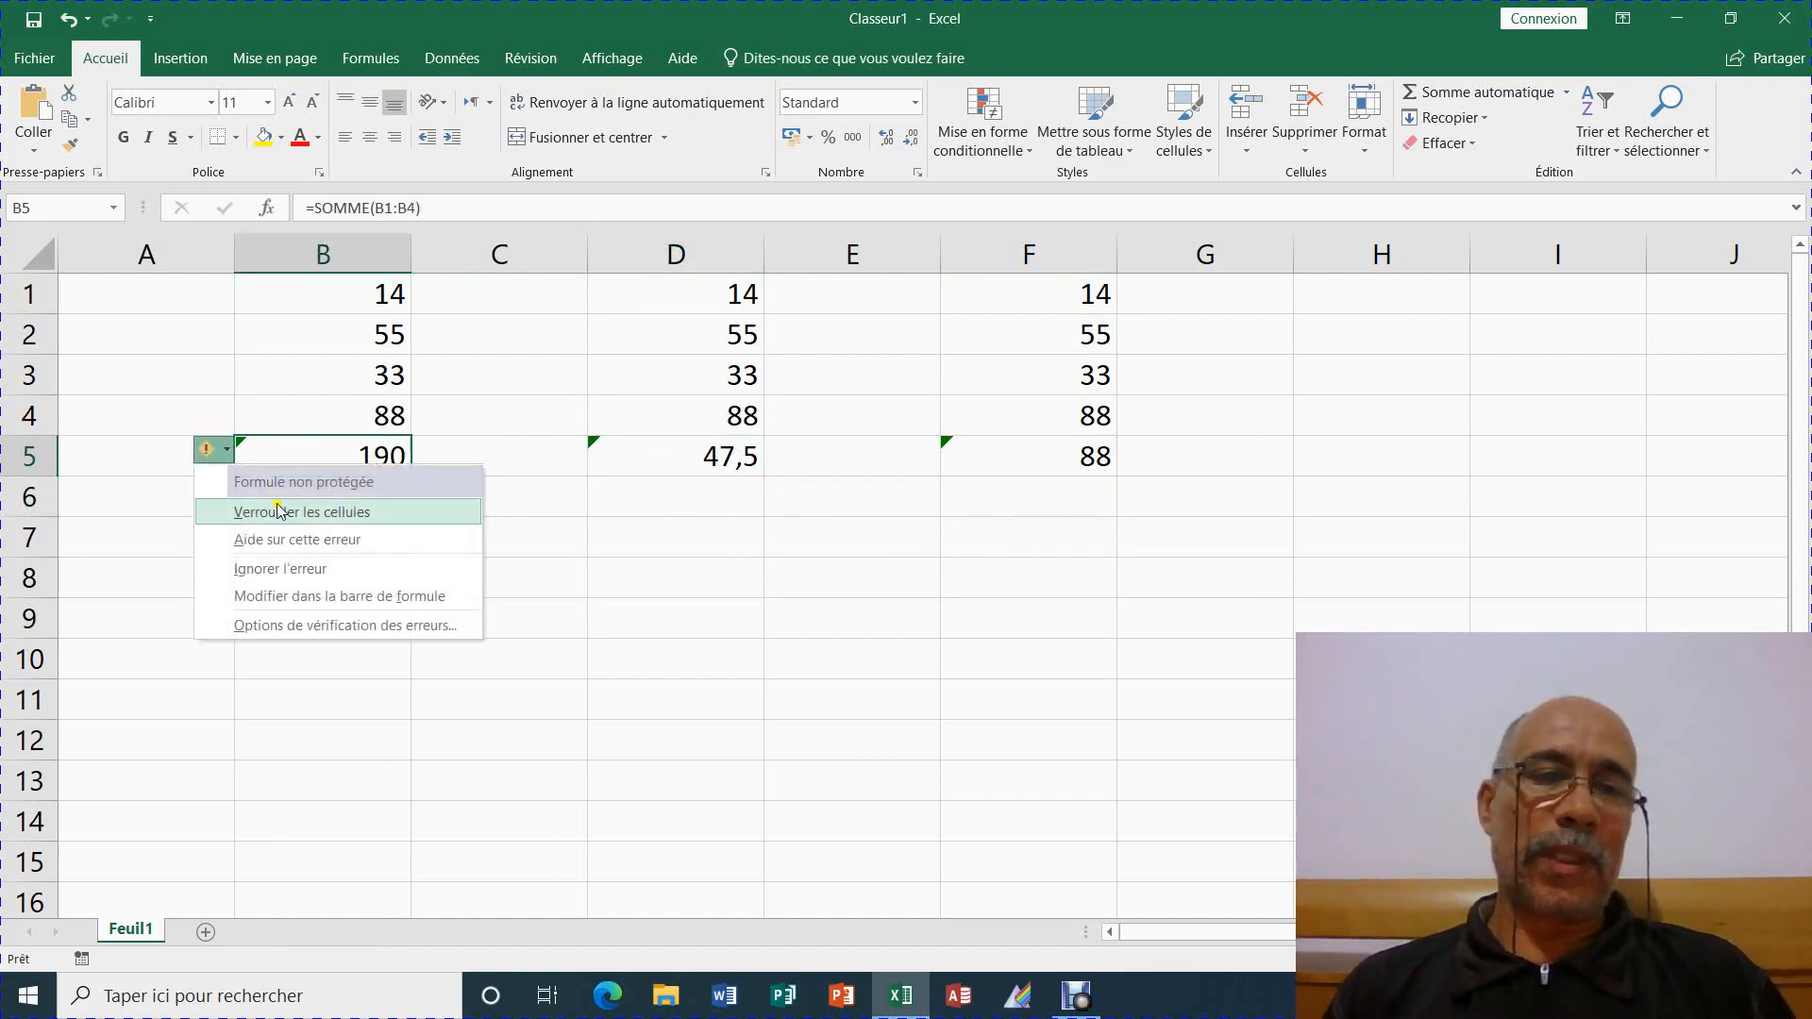
{"action": "left_click", "coordinate": [311, 570]}
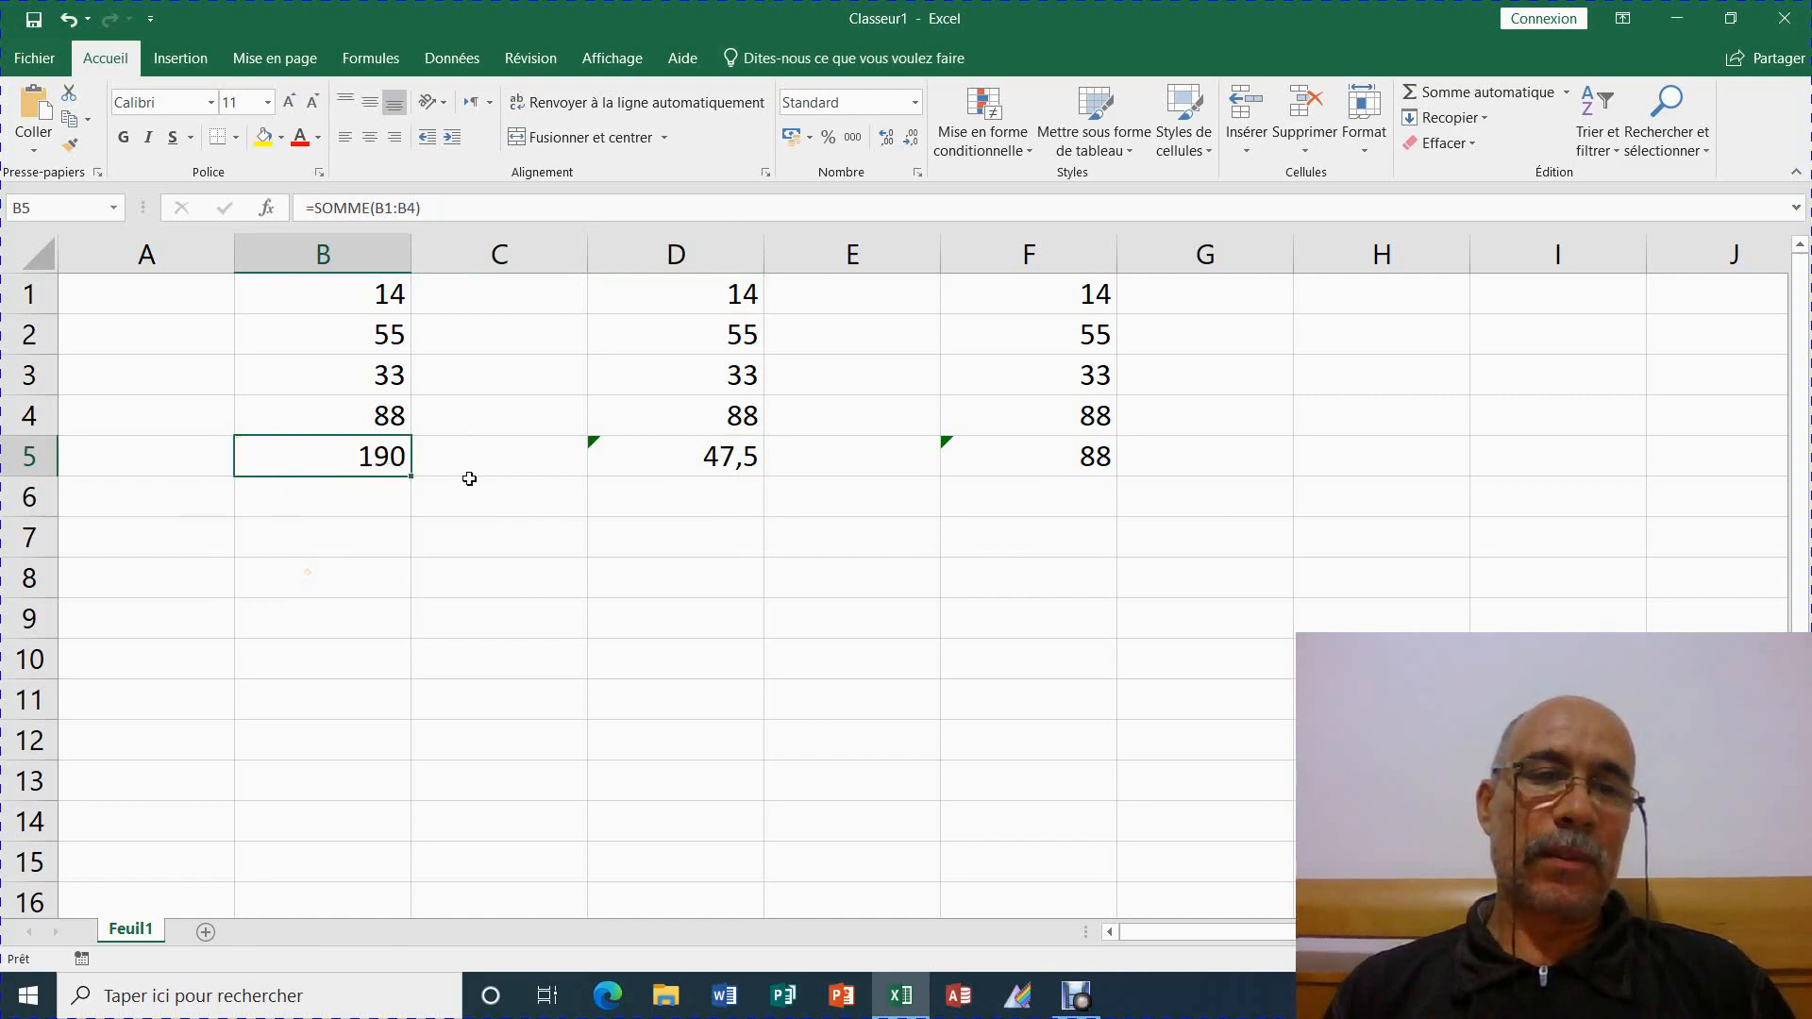
{"action": "left_click", "coordinate": [663, 465]}
{"action": "left_click", "coordinate": [562, 449]}
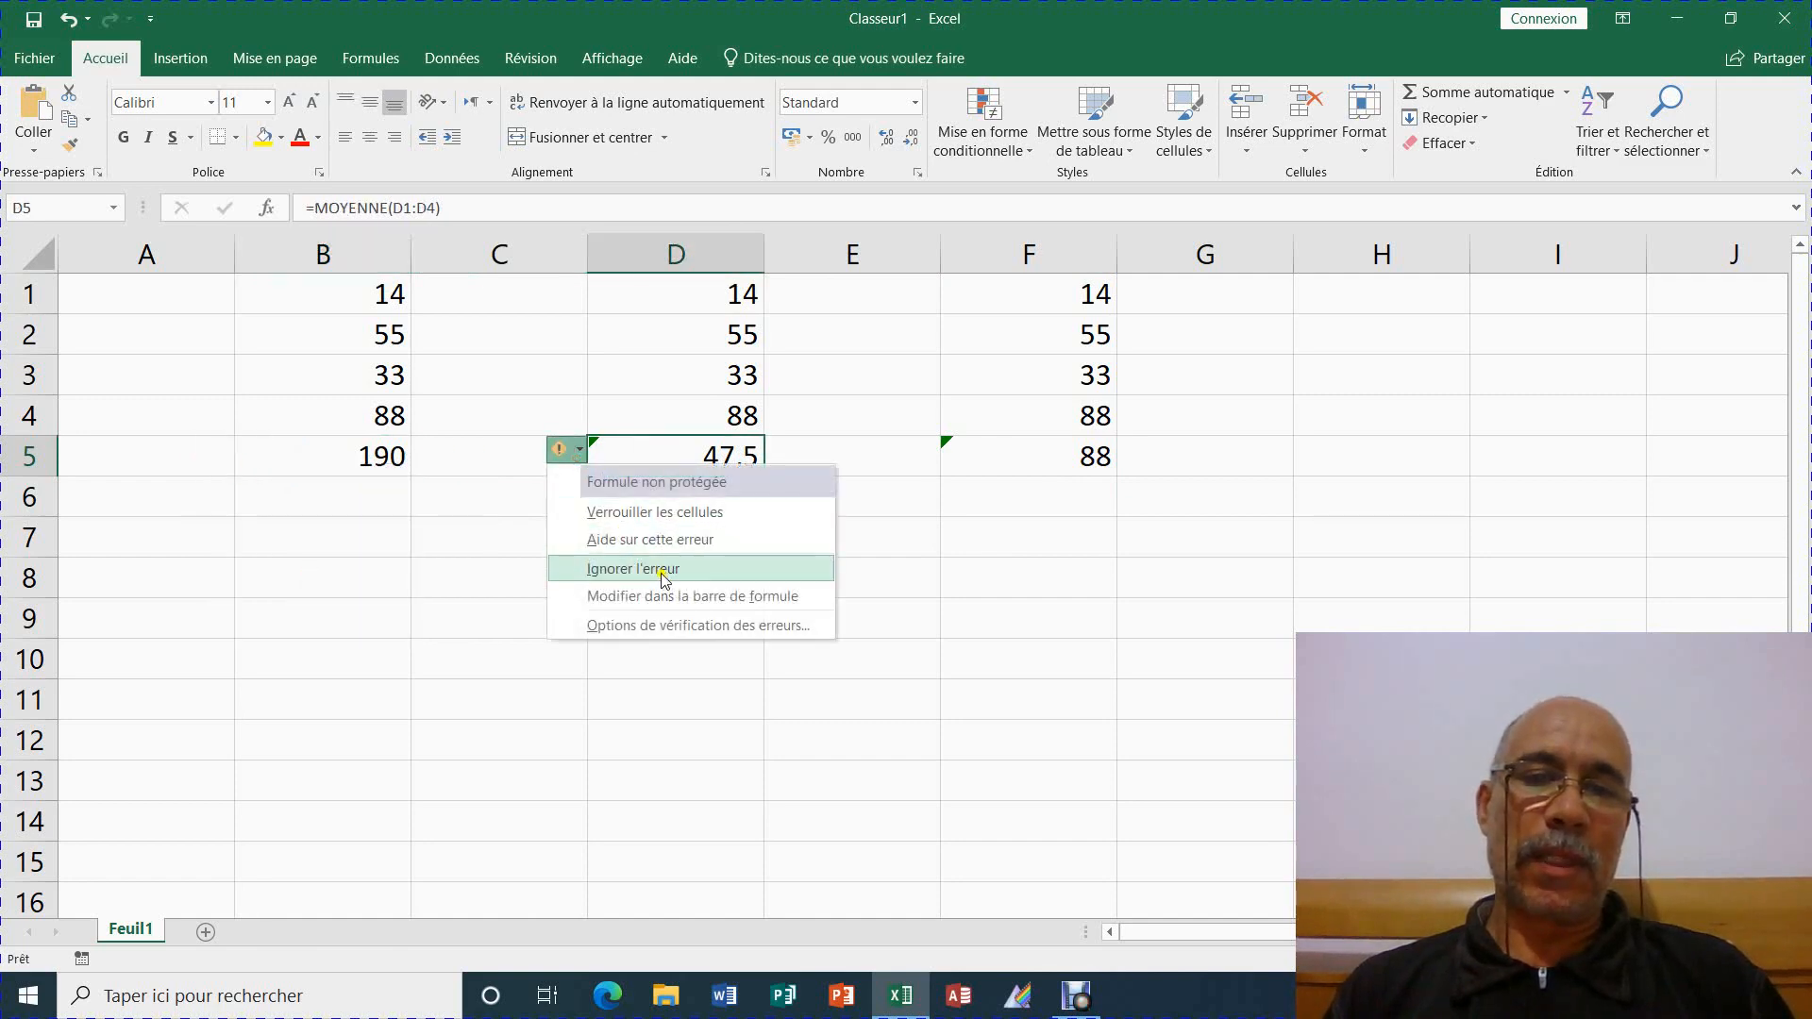
{"action": "left_click", "coordinate": [664, 569]}
{"action": "left_click", "coordinate": [996, 456]}
{"action": "left_click", "coordinate": [912, 449]}
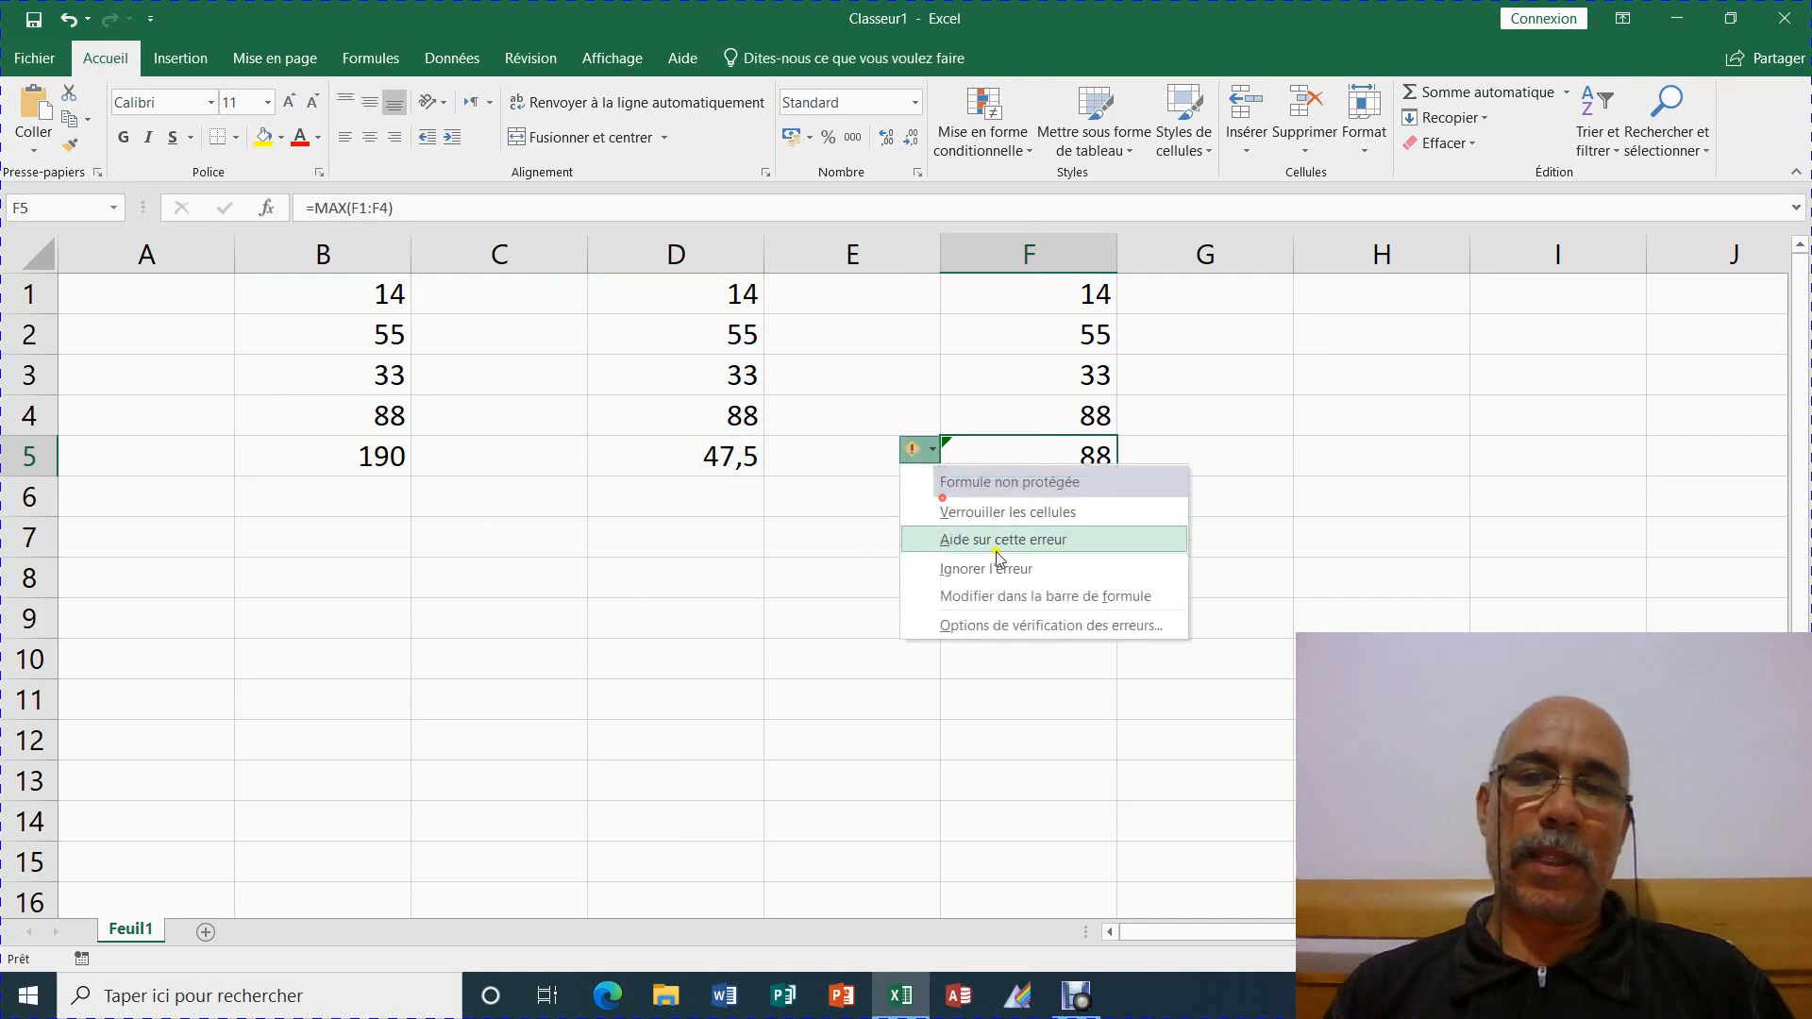
{"action": "left_click", "coordinate": [997, 568]}
{"action": "left_click", "coordinate": [1042, 549]}
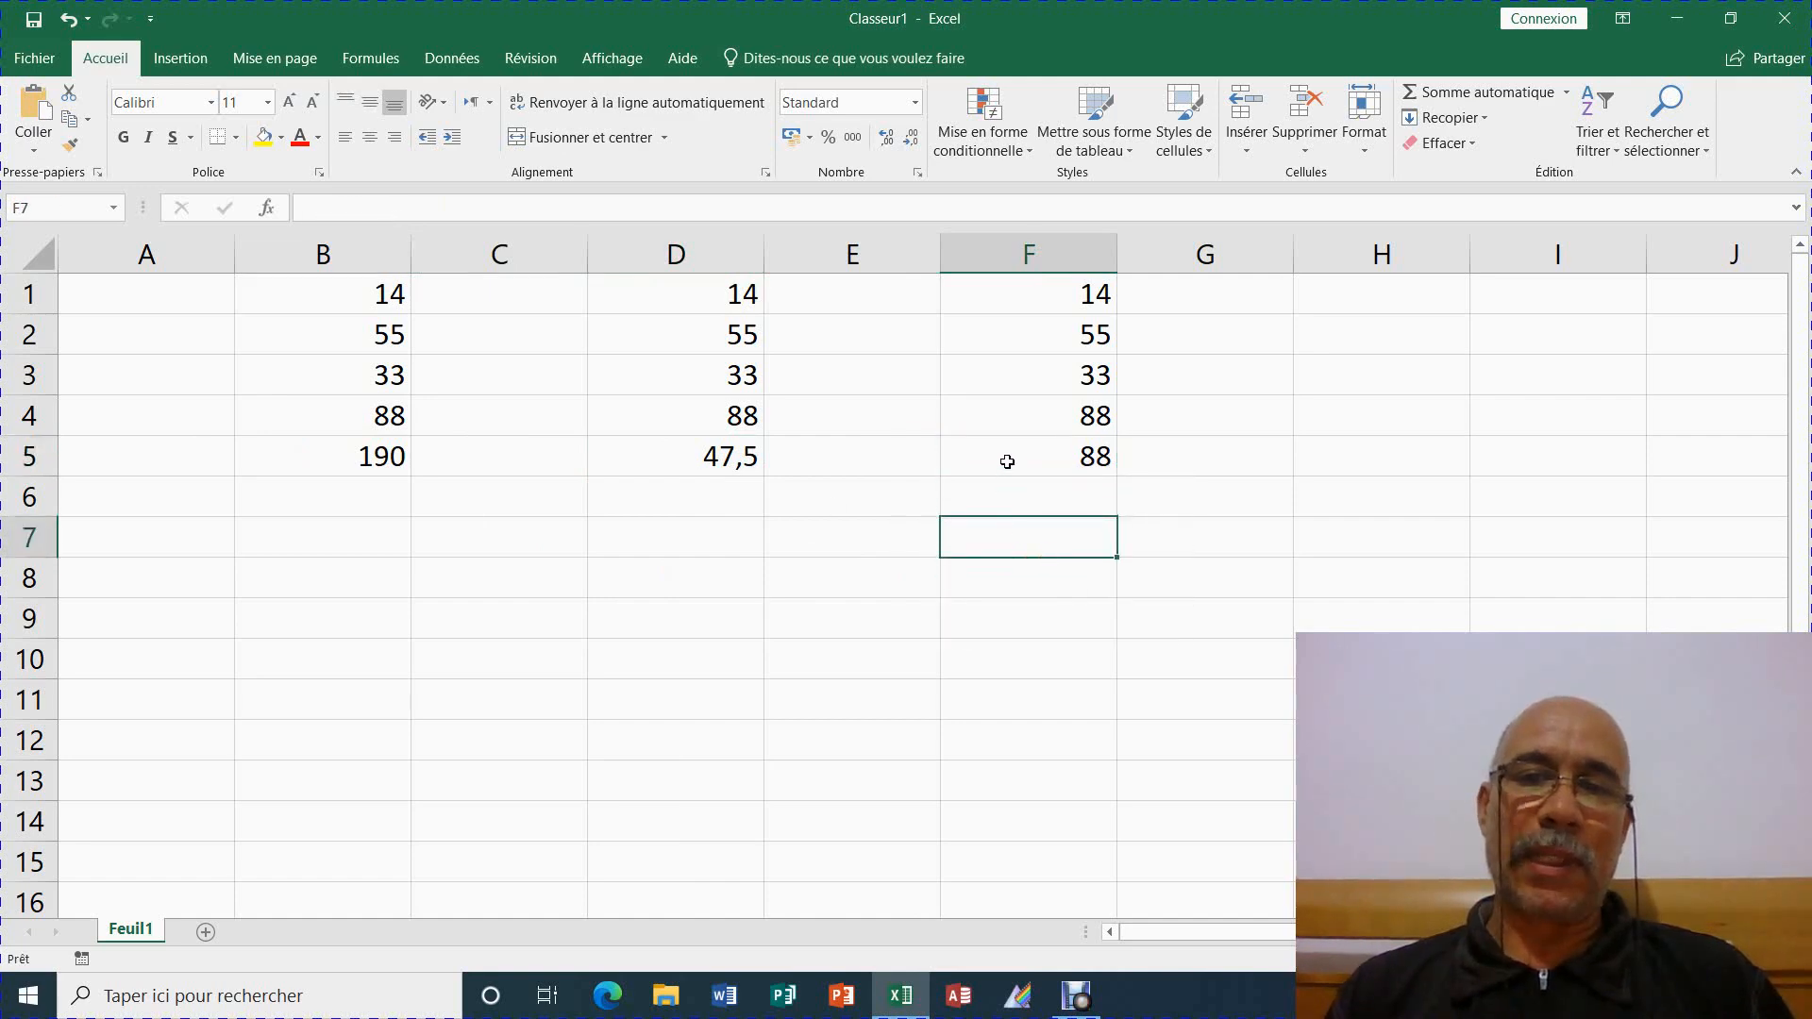
{"action": "left_click", "coordinate": [1007, 462]}
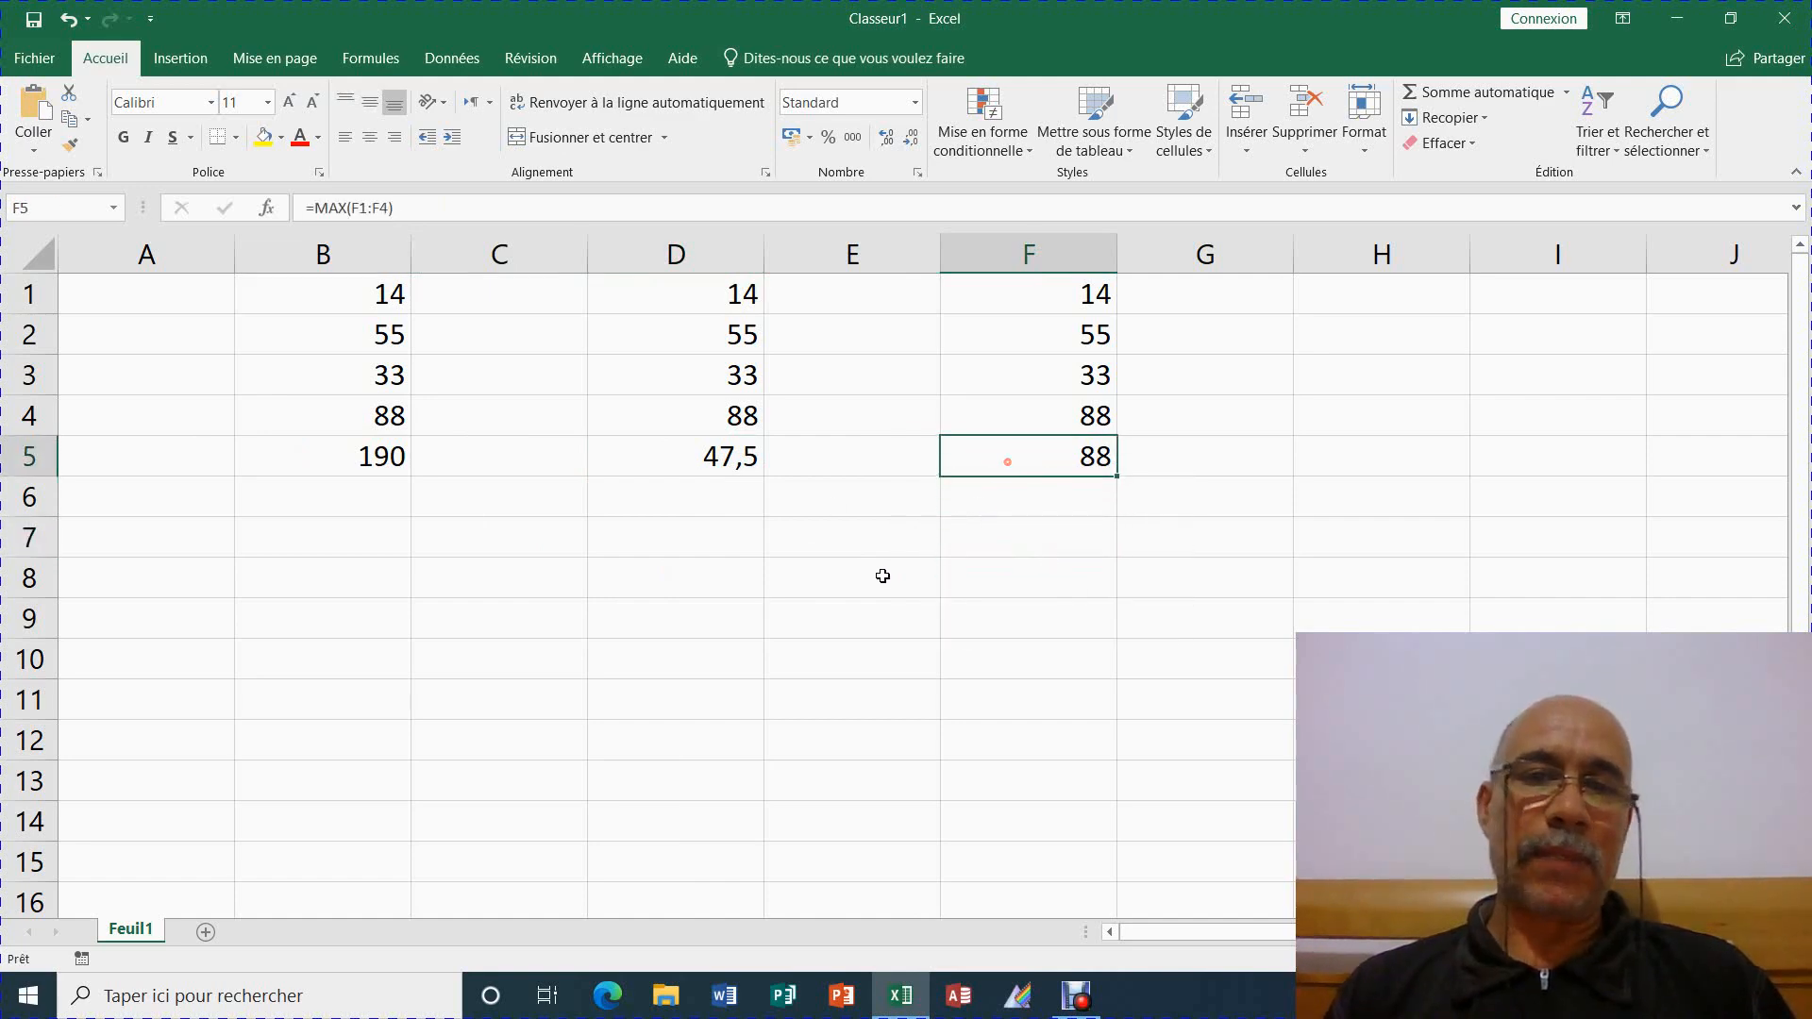
{"action": "left_click", "coordinate": [401, 467]}
{"action": "left_click", "coordinate": [677, 464]}
{"action": "left_click", "coordinate": [1083, 456]}
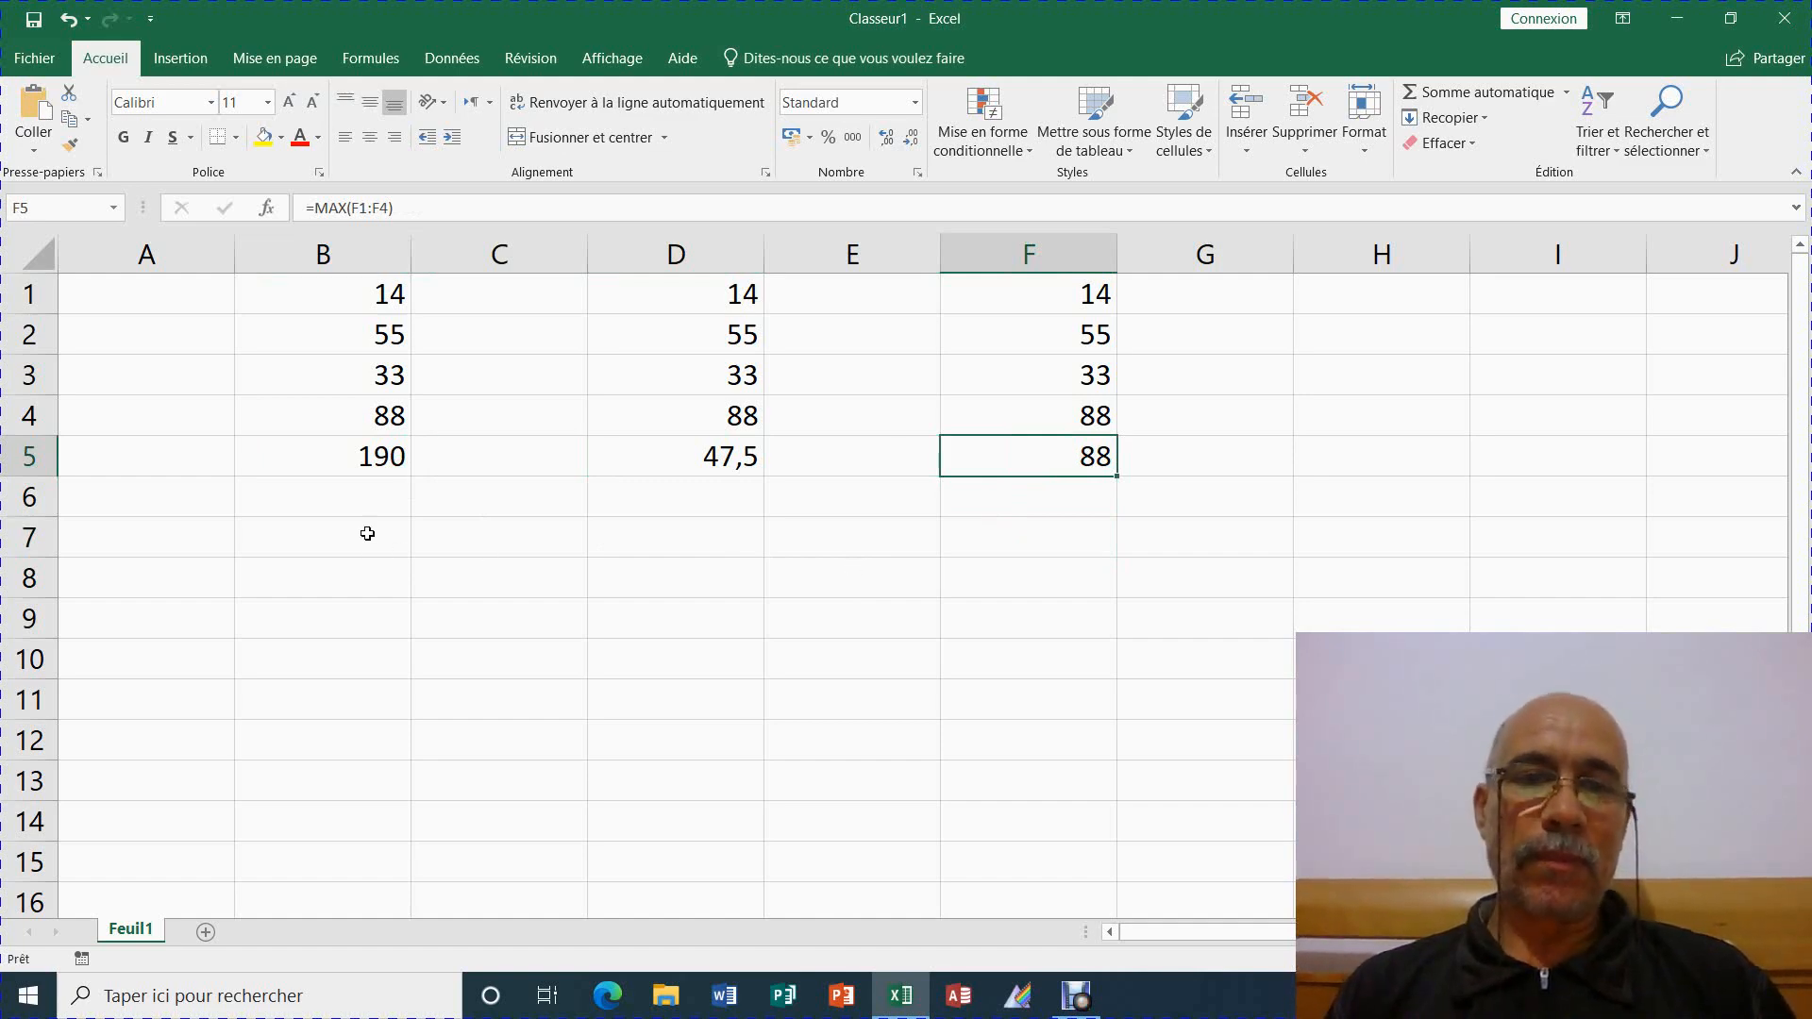
{"action": "left_click", "coordinate": [318, 464]}
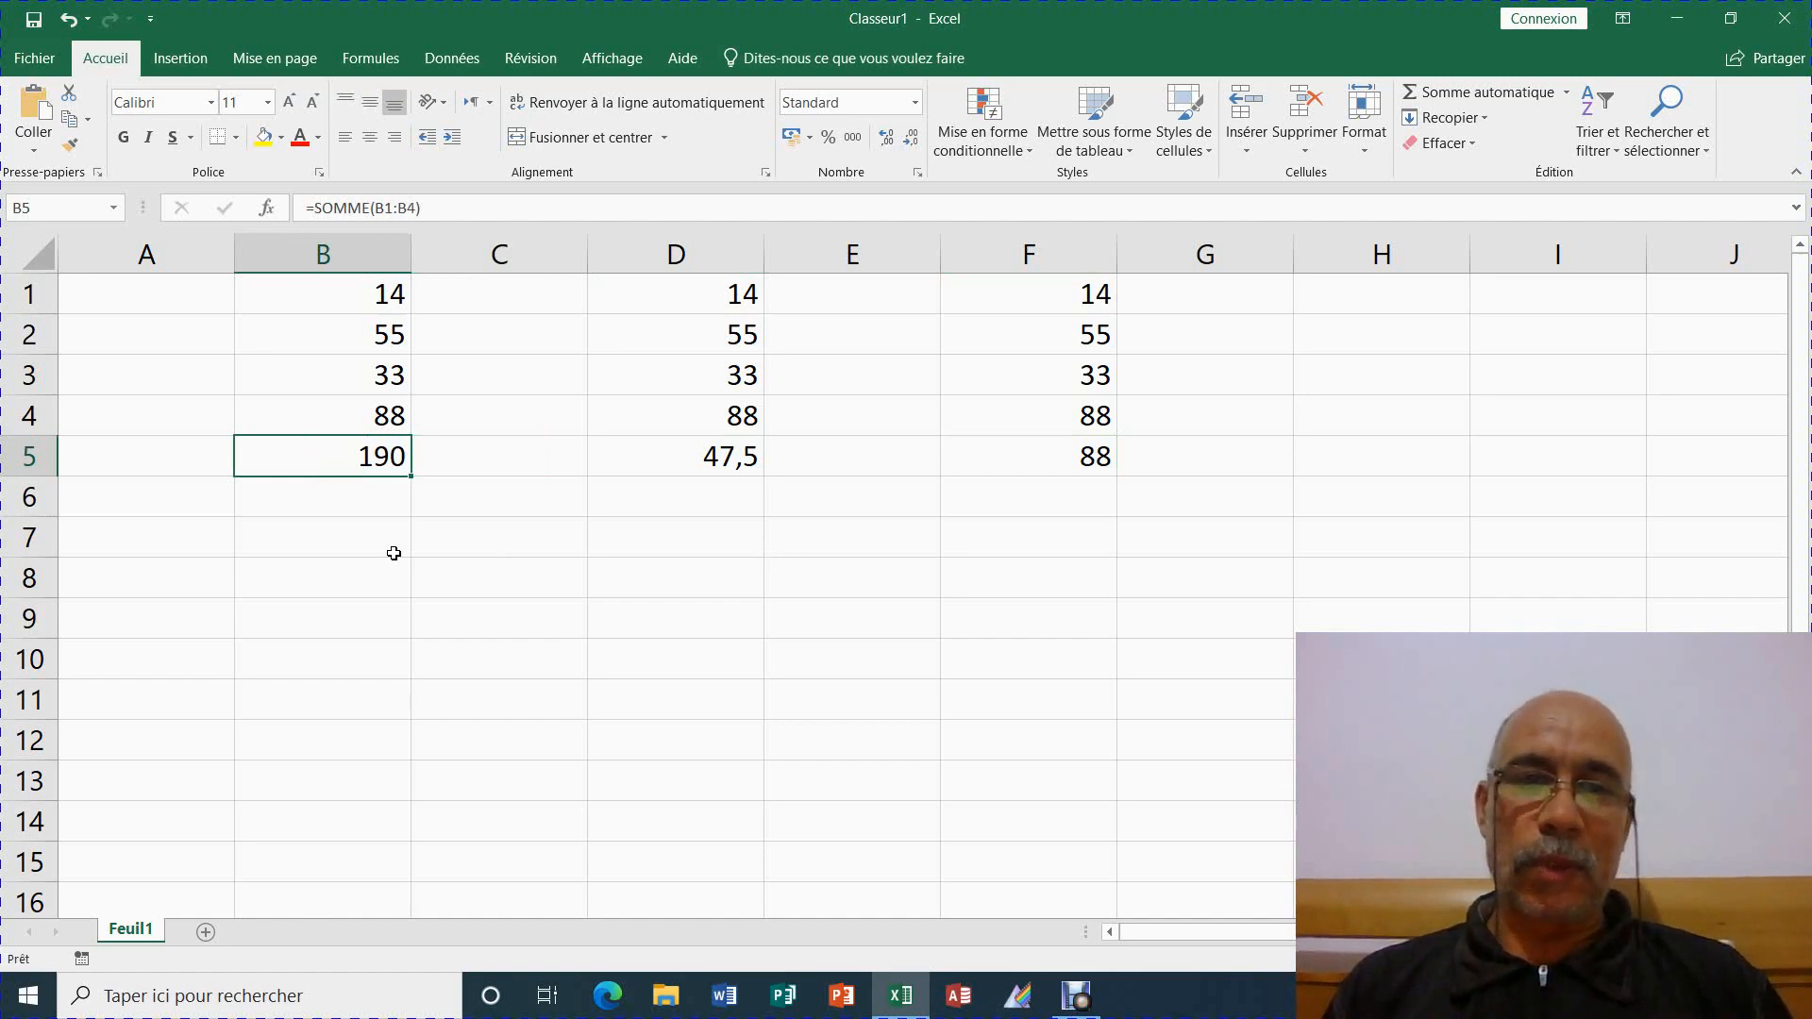
{"action": "left_click", "coordinate": [727, 462], "text": "ctrl"}
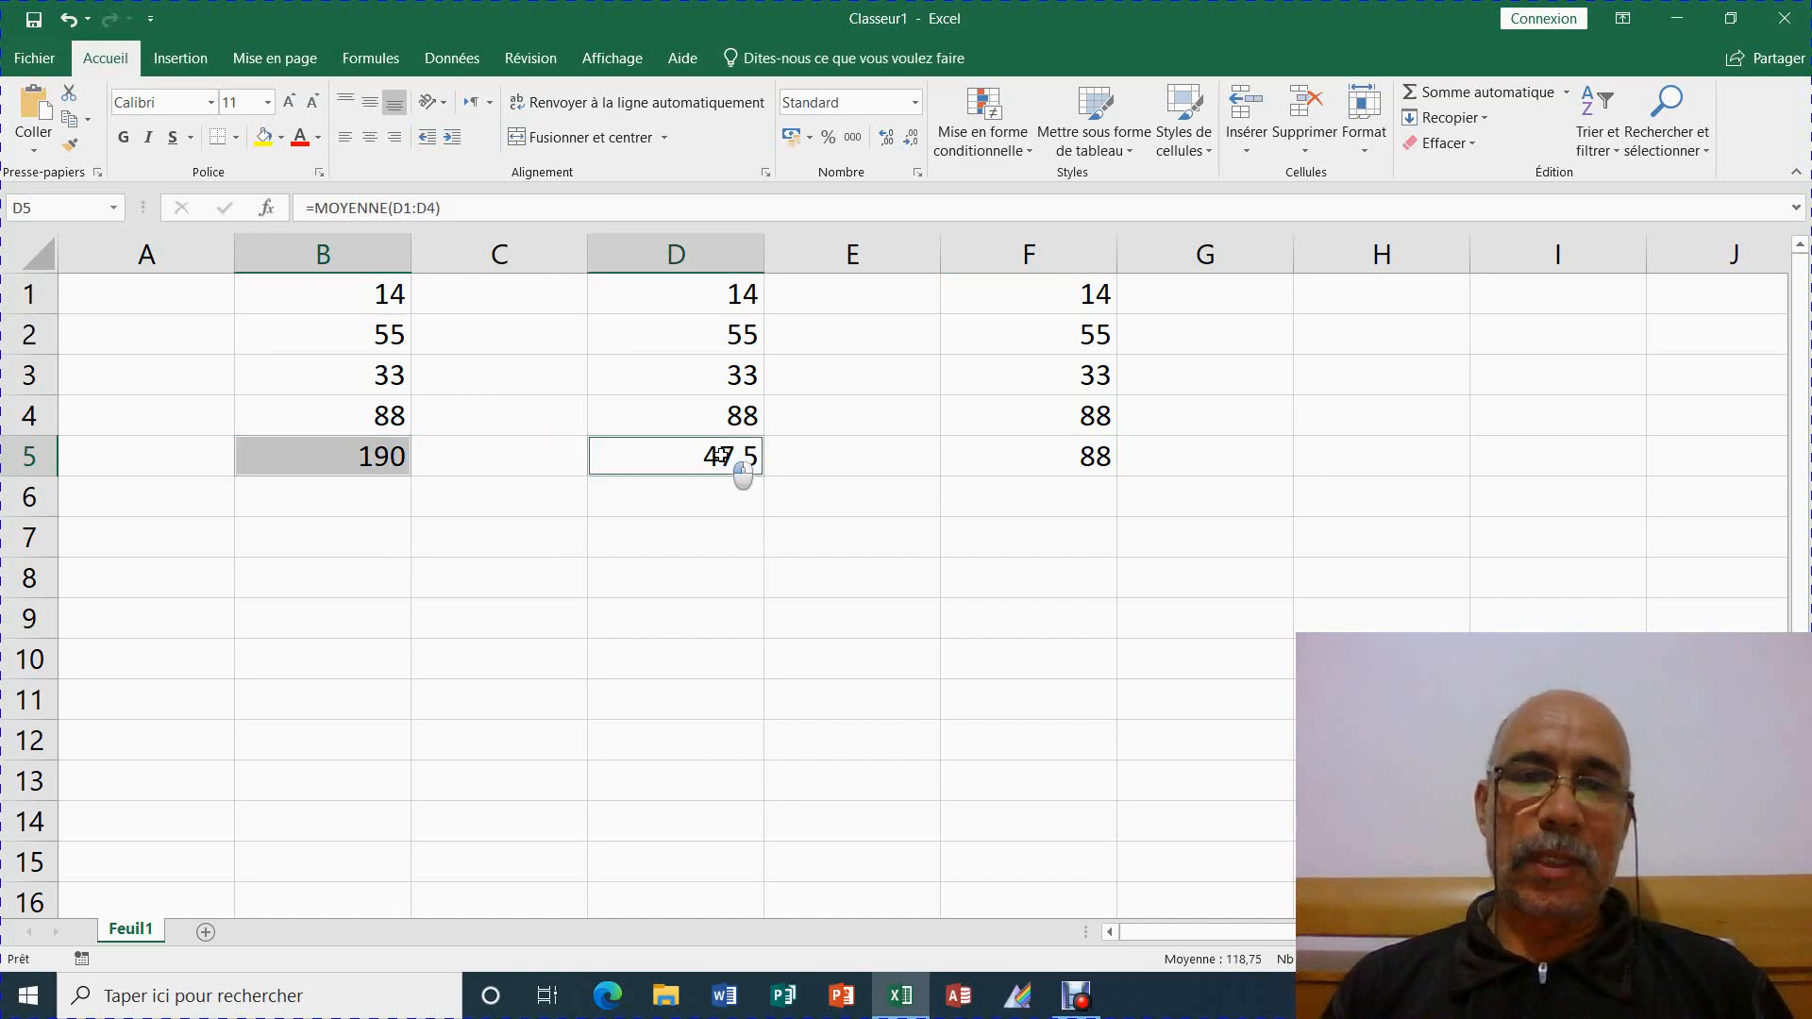
{"action": "left_click", "coordinate": [1066, 455], "text": "ctrl"}
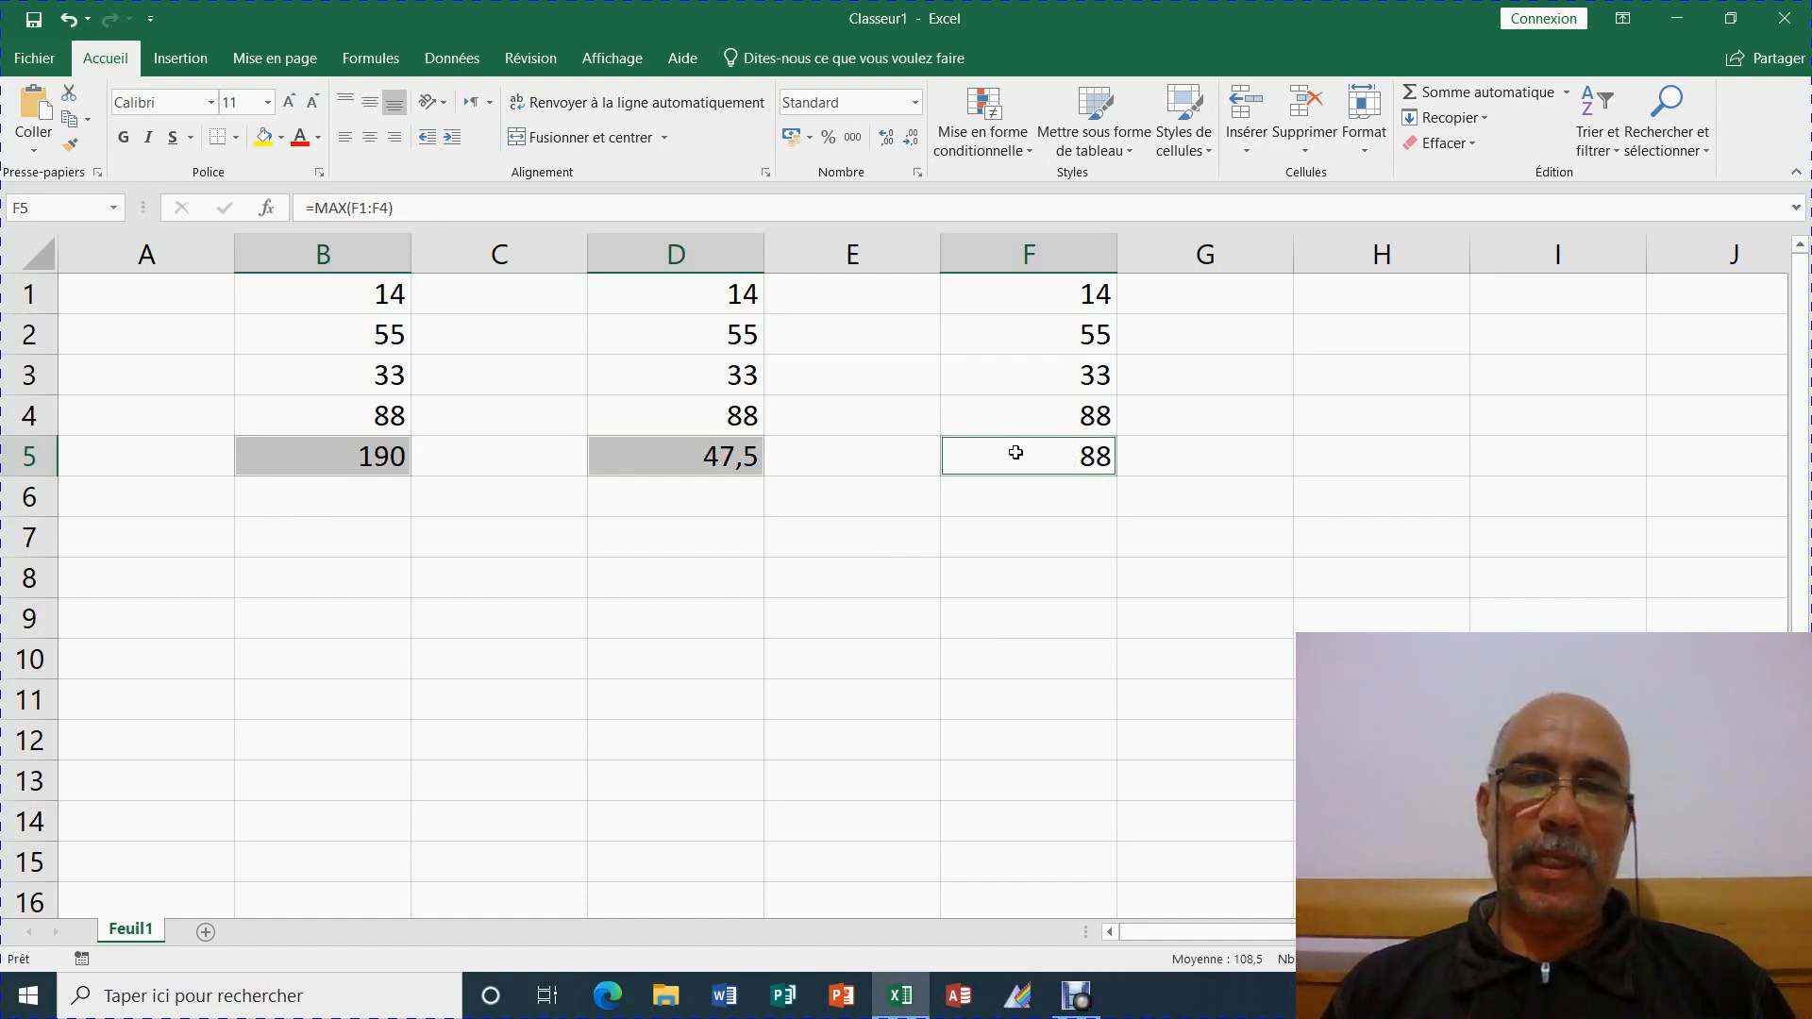
{"action": "left_click", "coordinate": [1061, 510]}
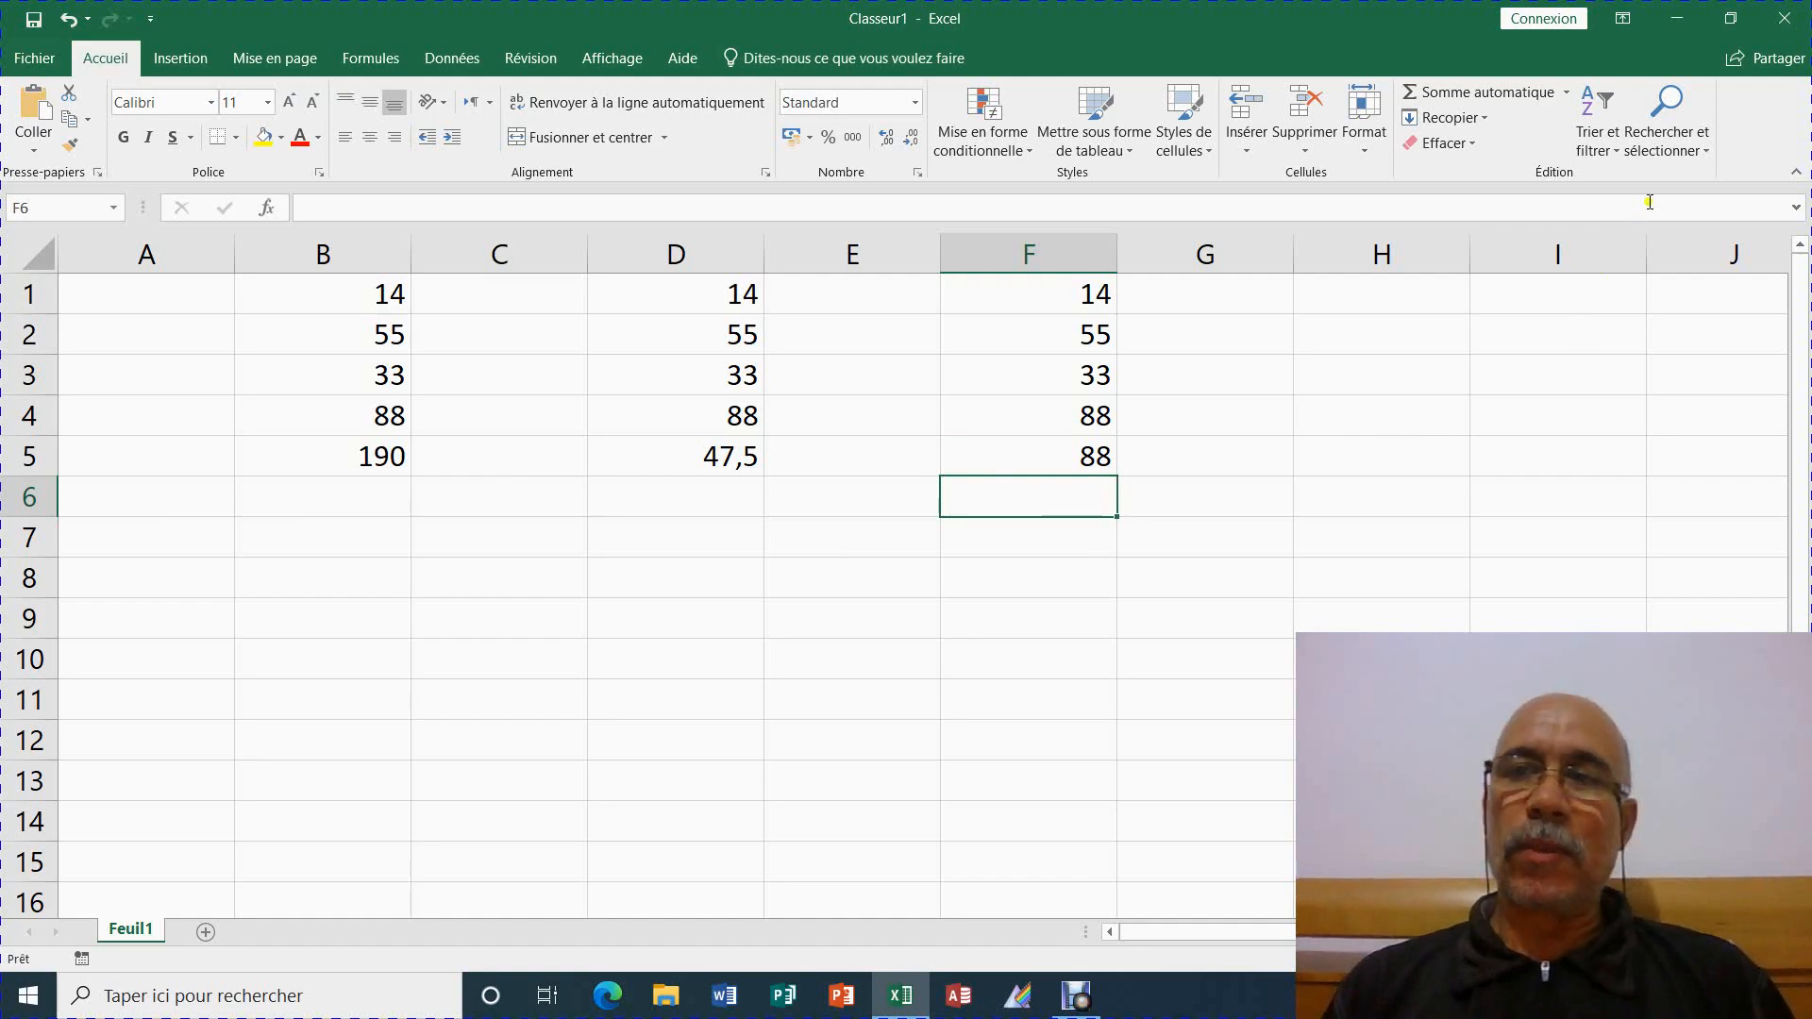
{"action": "left_click", "coordinate": [1694, 151]}
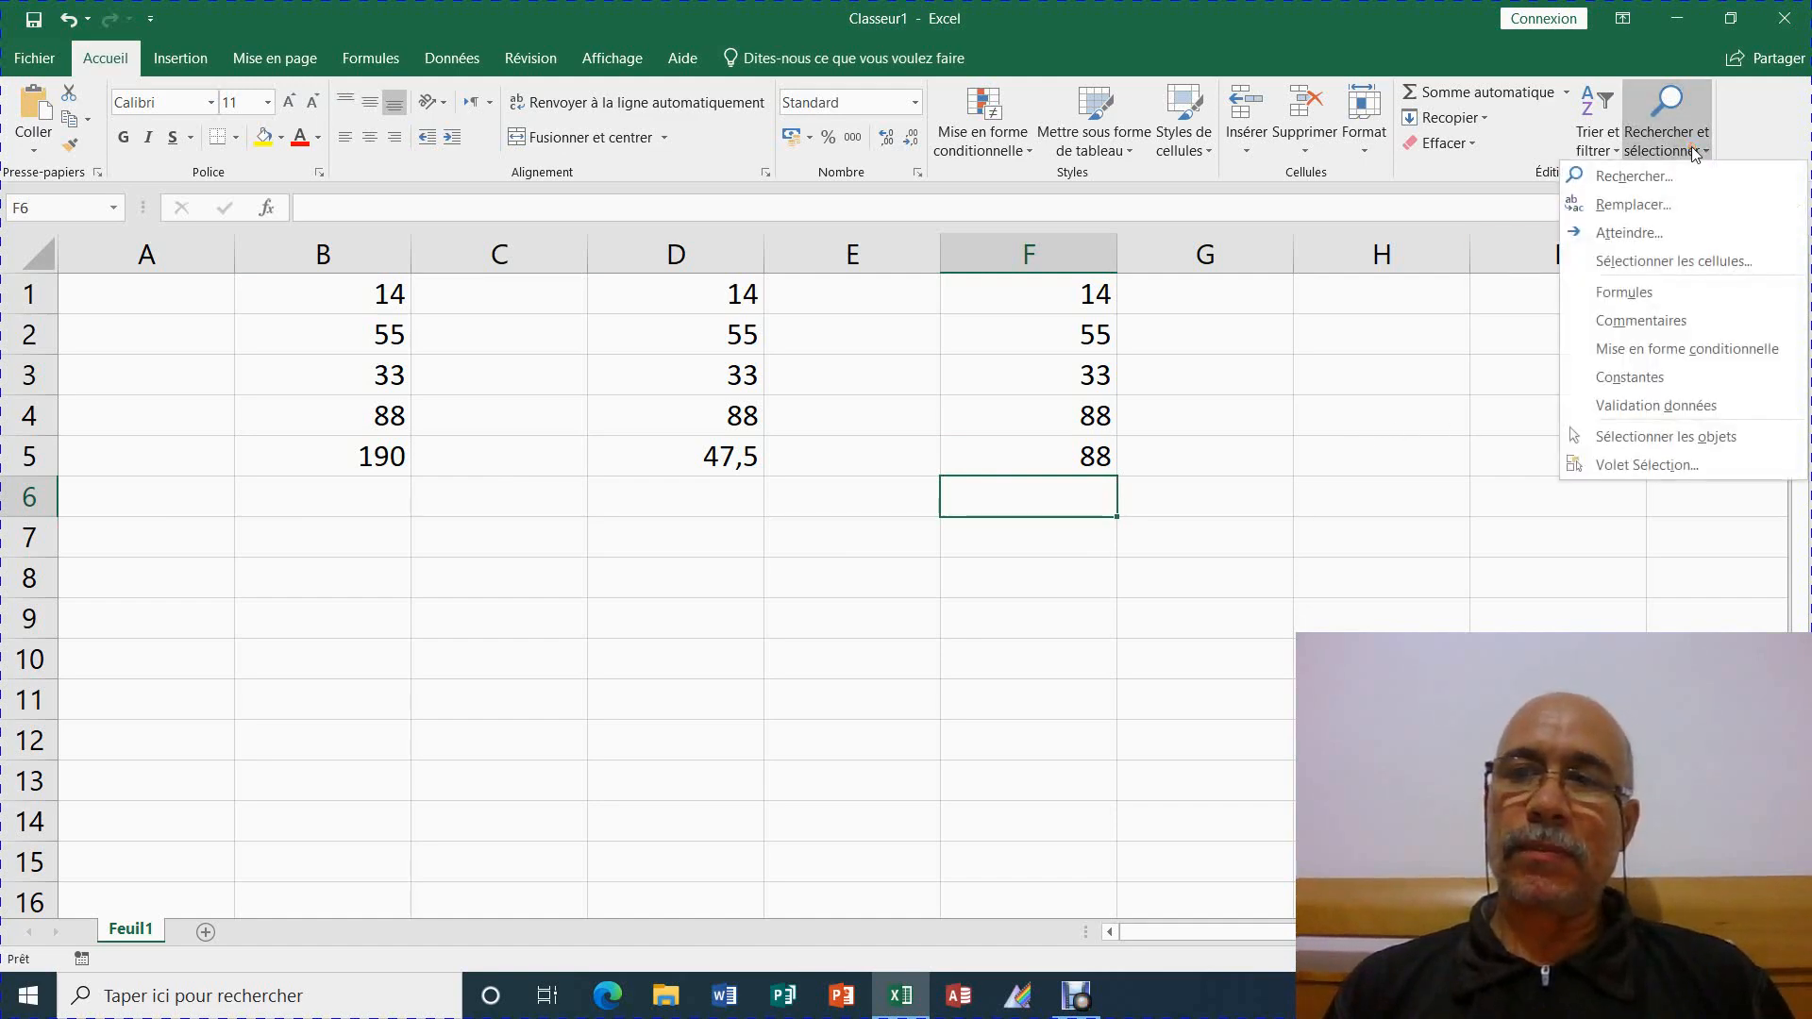
{"action": "left_click", "coordinate": [1665, 230]}
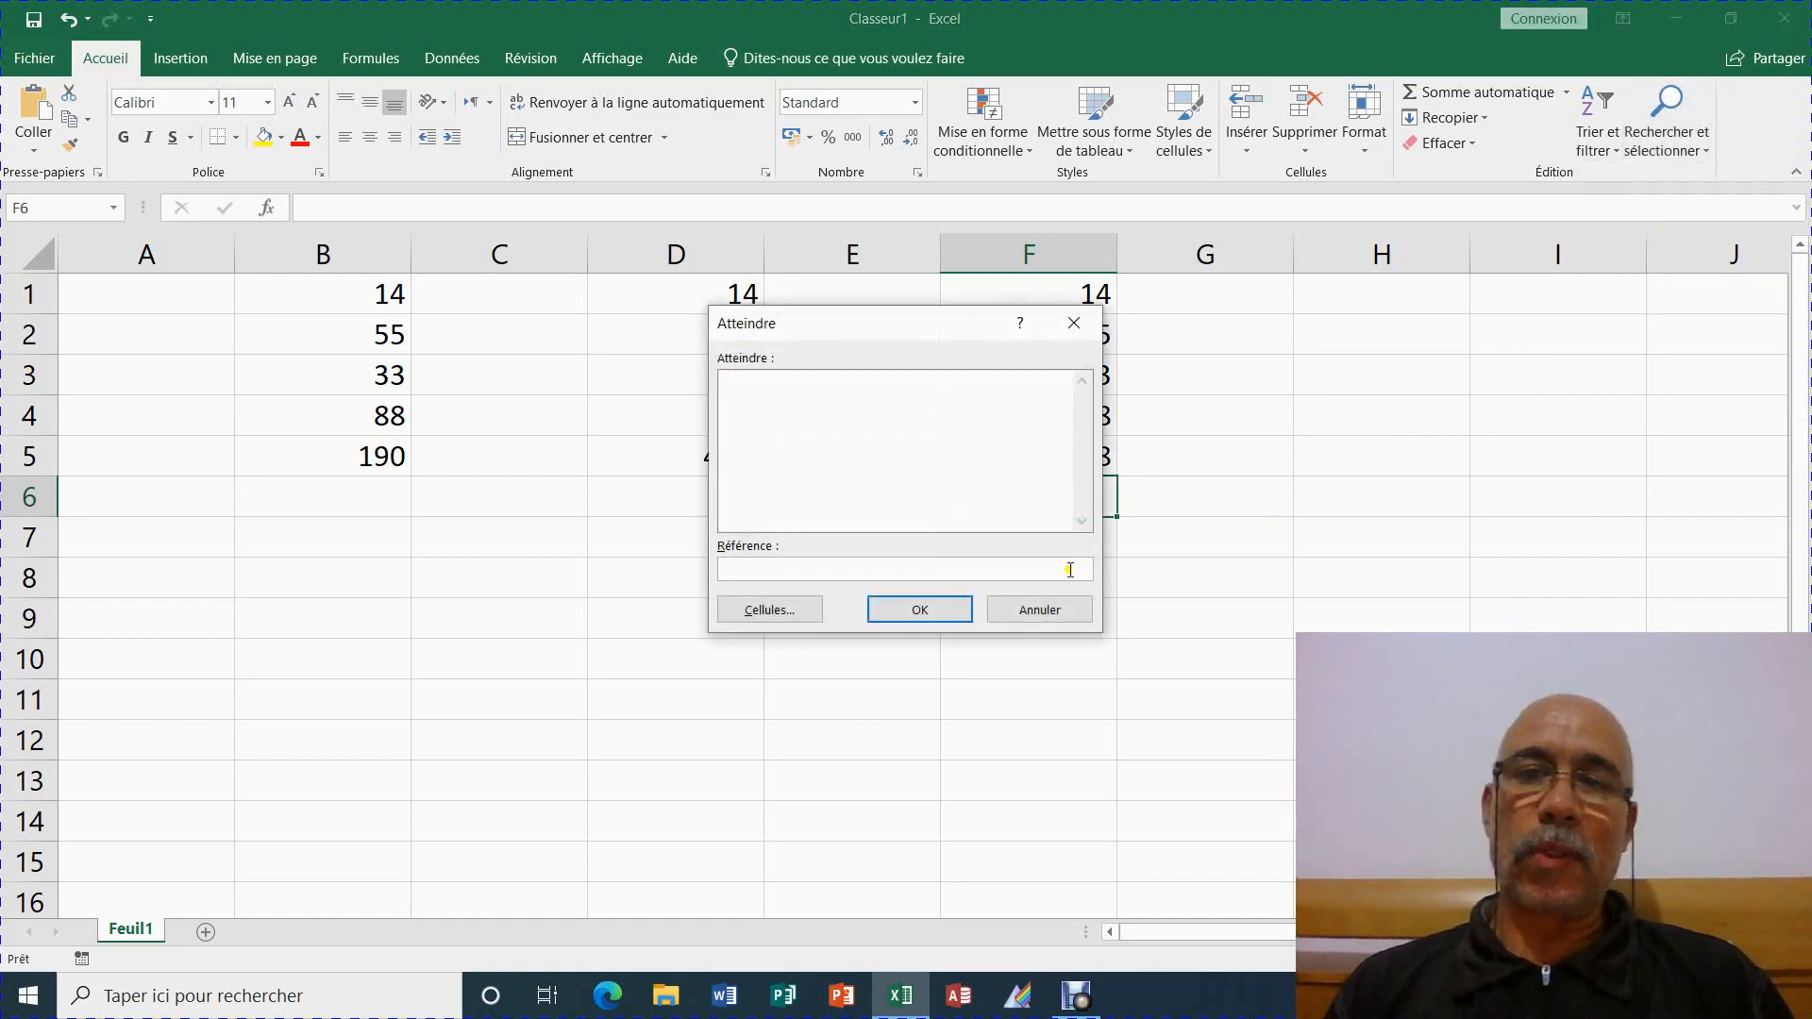
{"action": "left_click_drag", "start_coordinate": [834, 331], "coordinate": [1277, 240]}
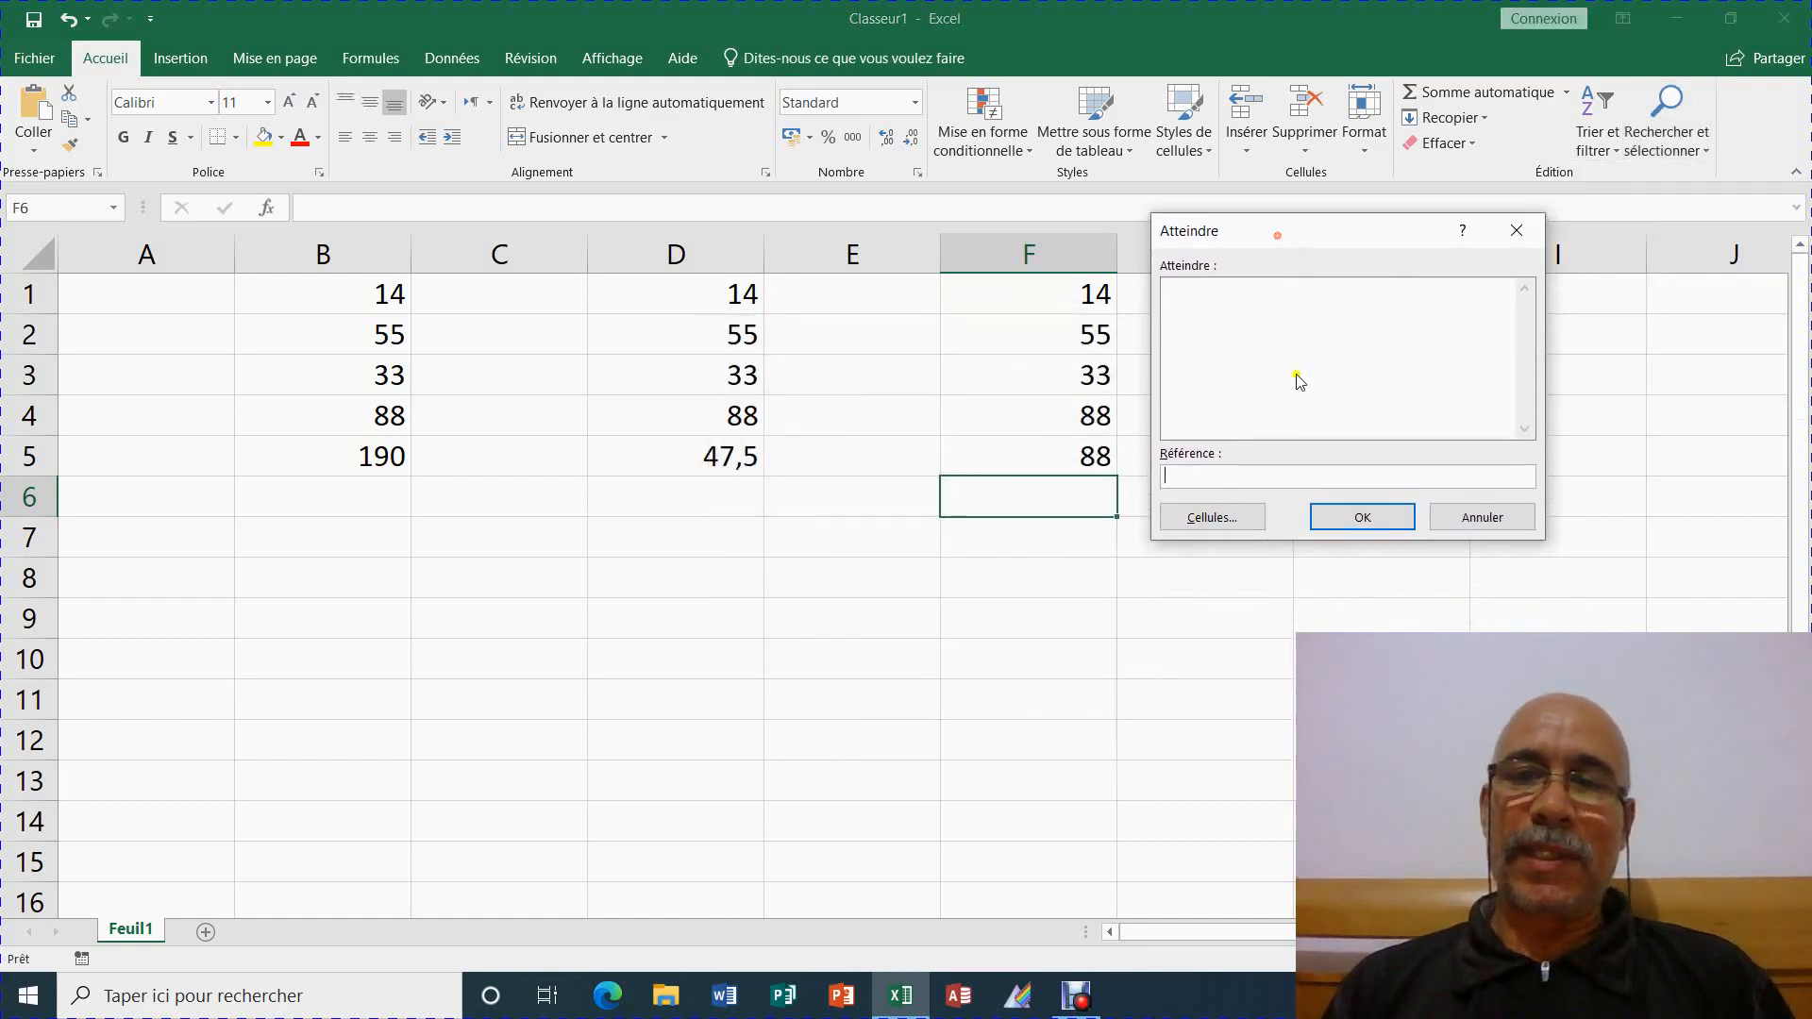
{"action": "left_click", "coordinate": [1211, 524]}
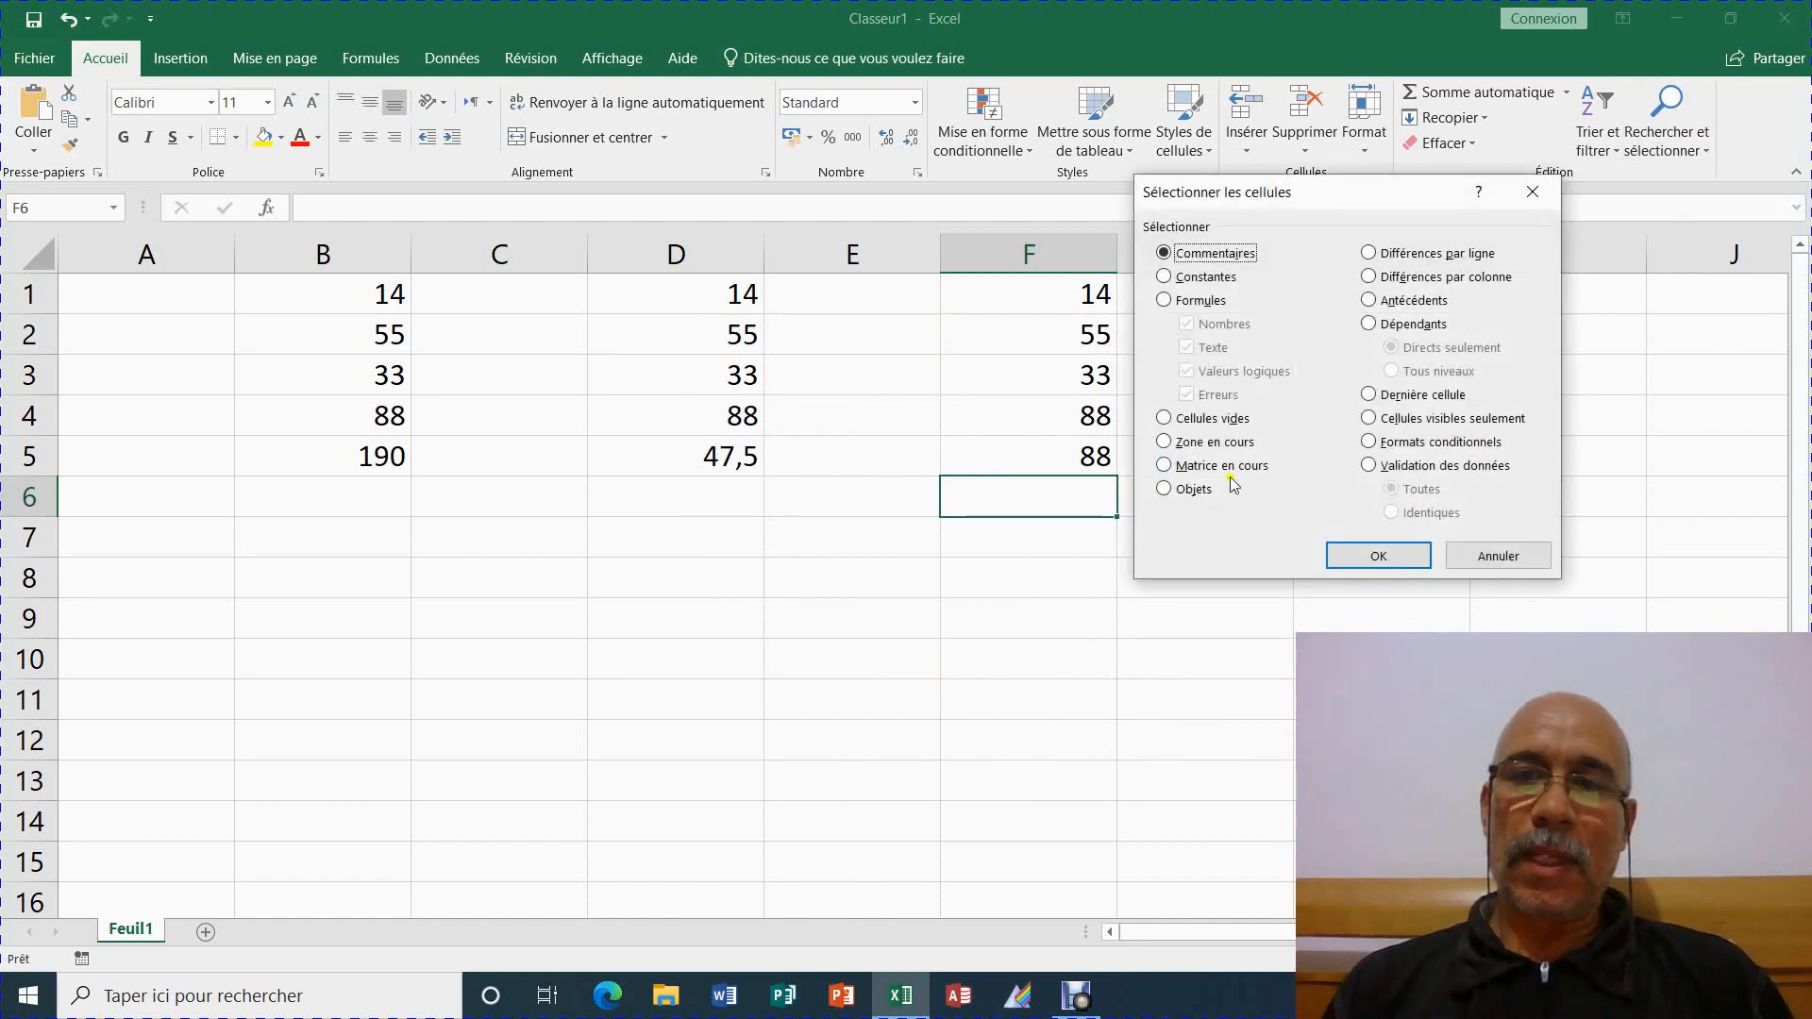
{"action": "left_click", "coordinate": [1180, 302]}
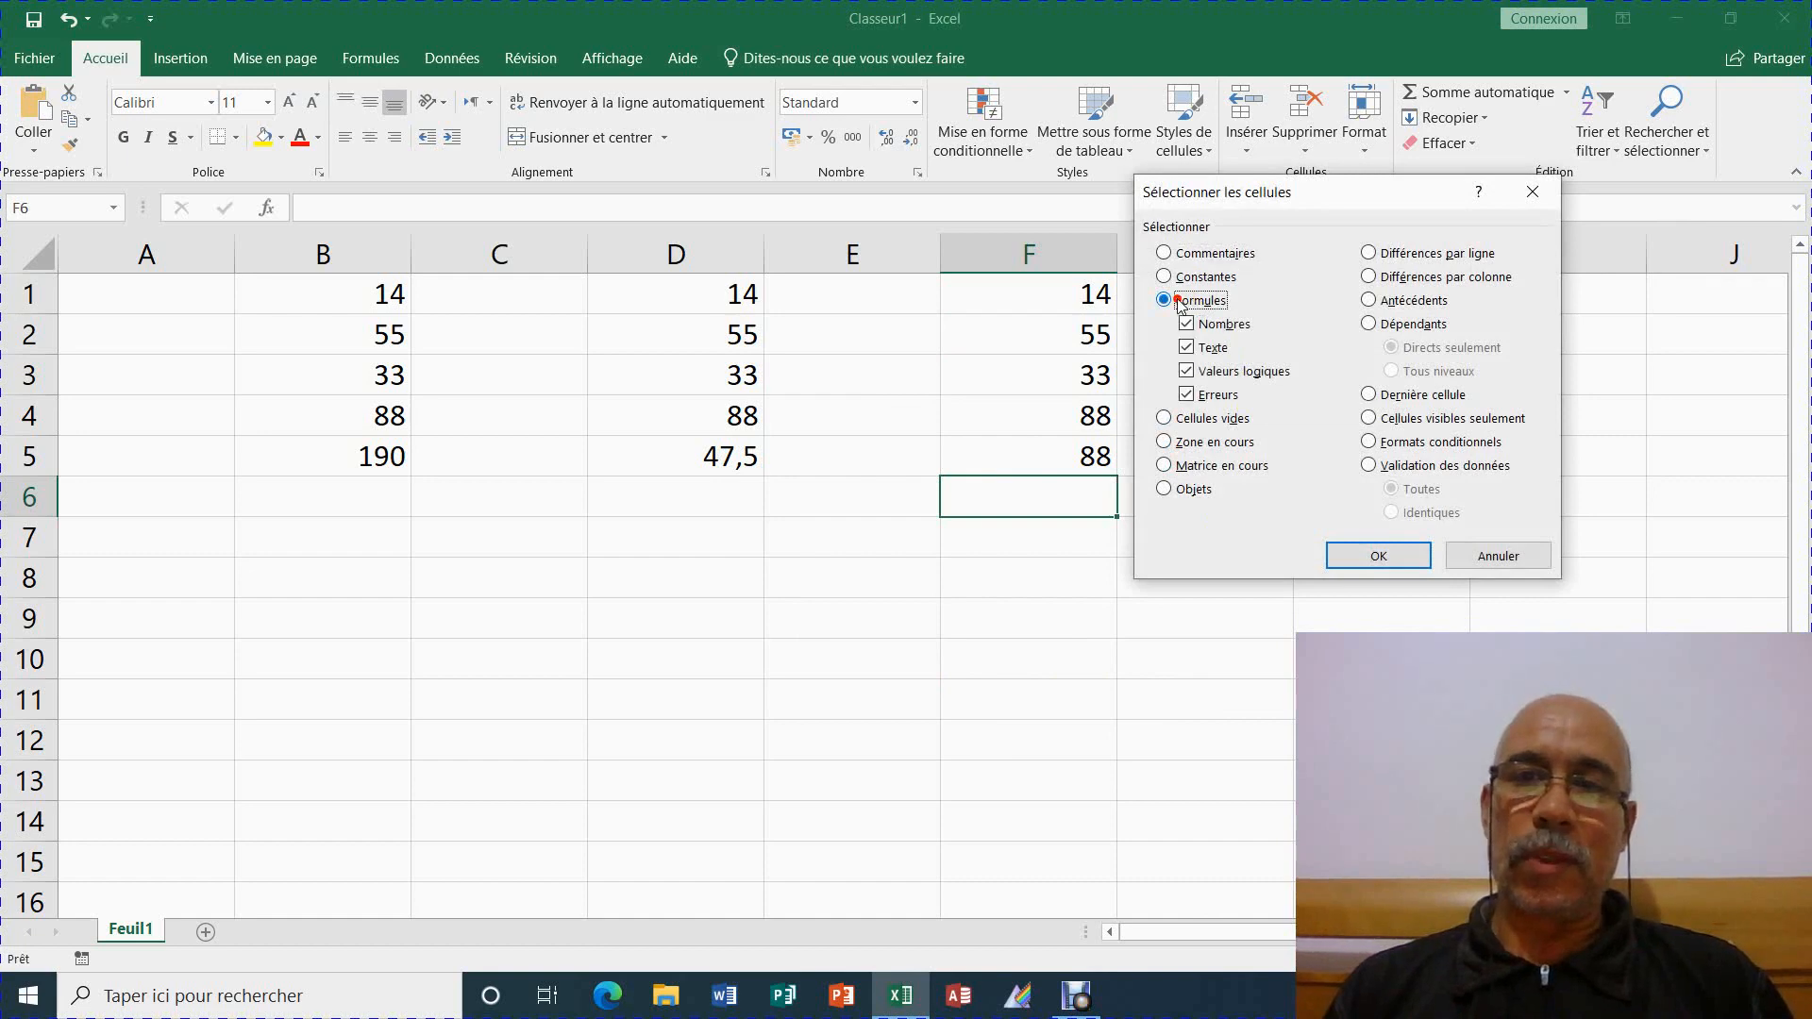
{"action": "left_click", "coordinate": [1378, 556]}
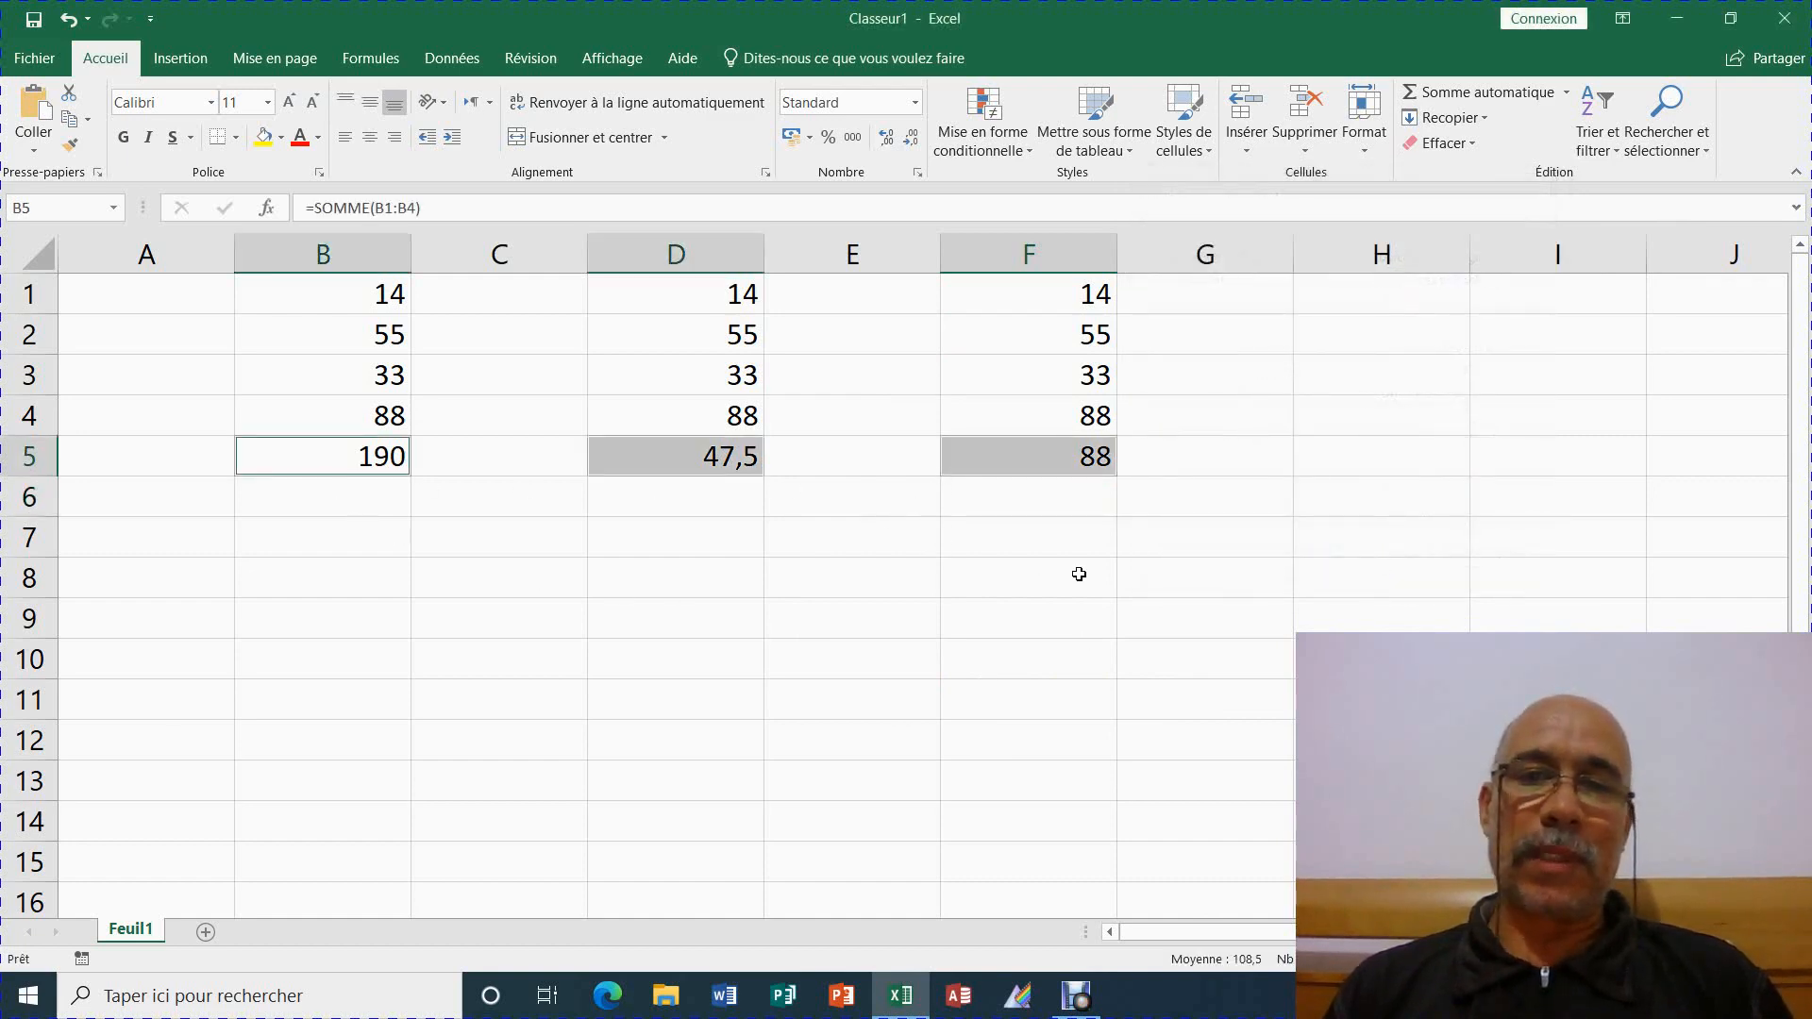
{"action": "left_click", "coordinate": [1162, 577]}
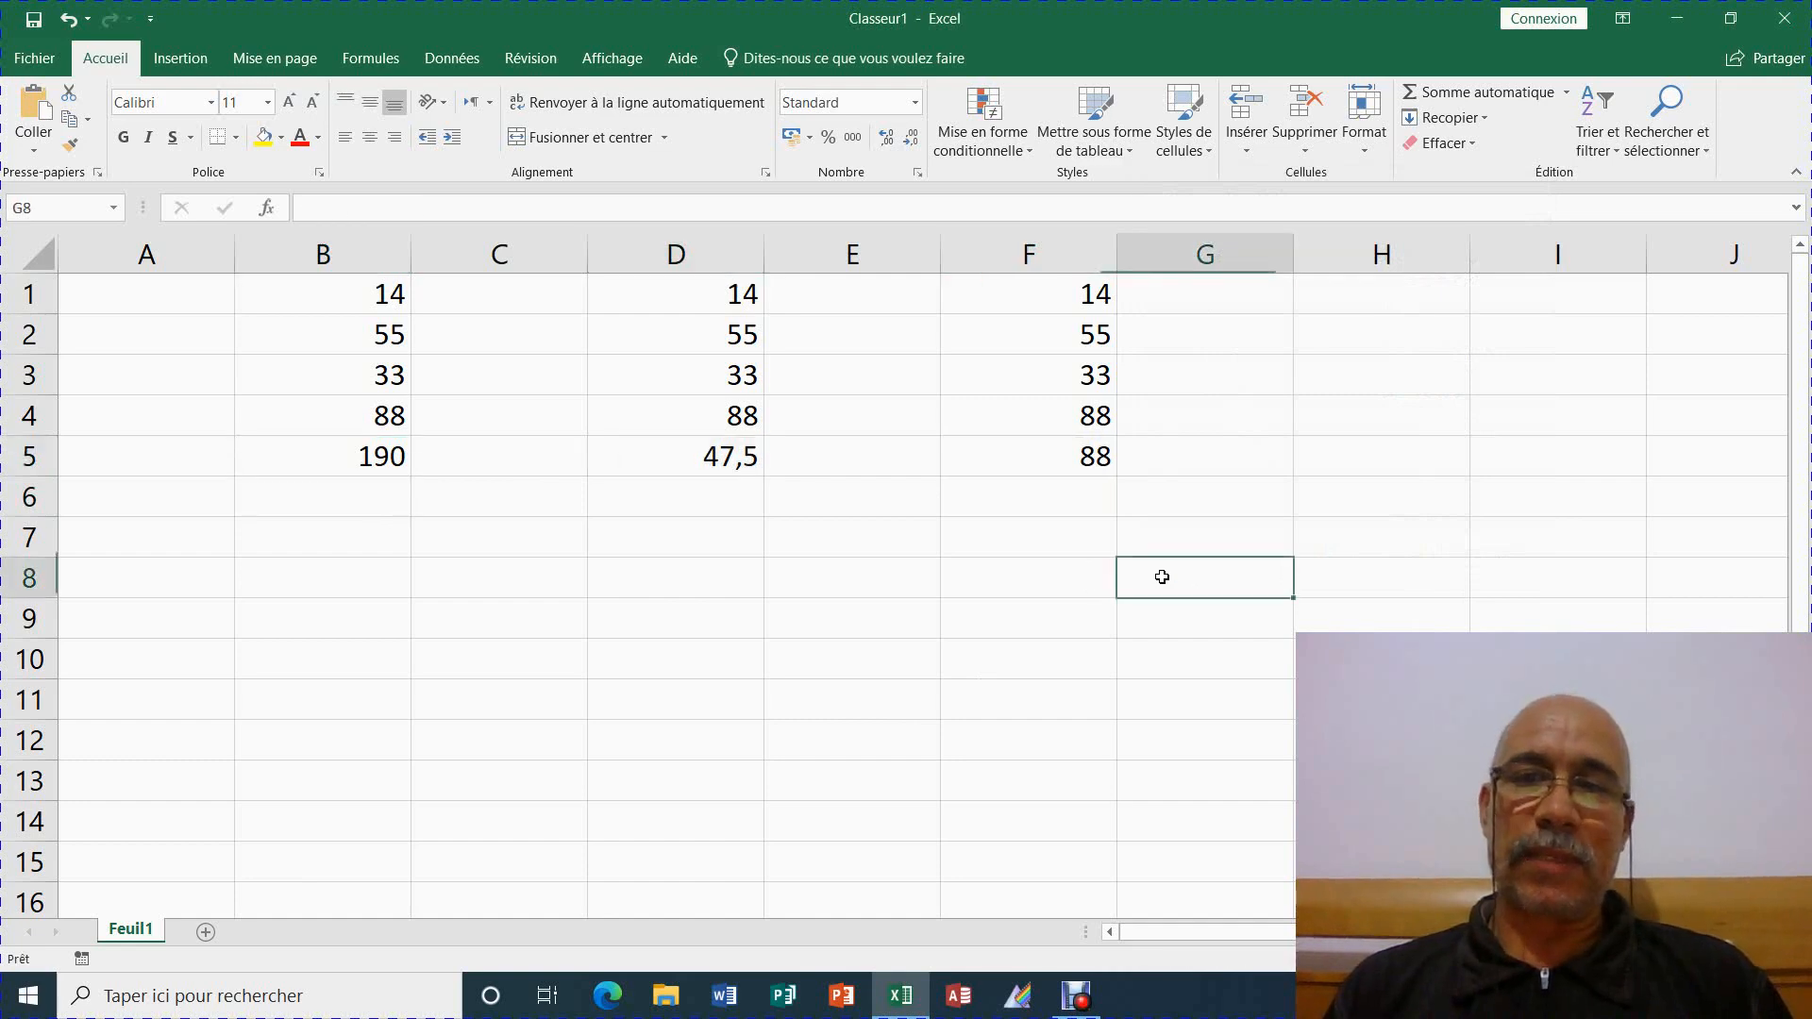
Use Go To (F5) > Spécial > Formules to select all formula cells
{"action": "left_click", "coordinate": [1361, 500]}
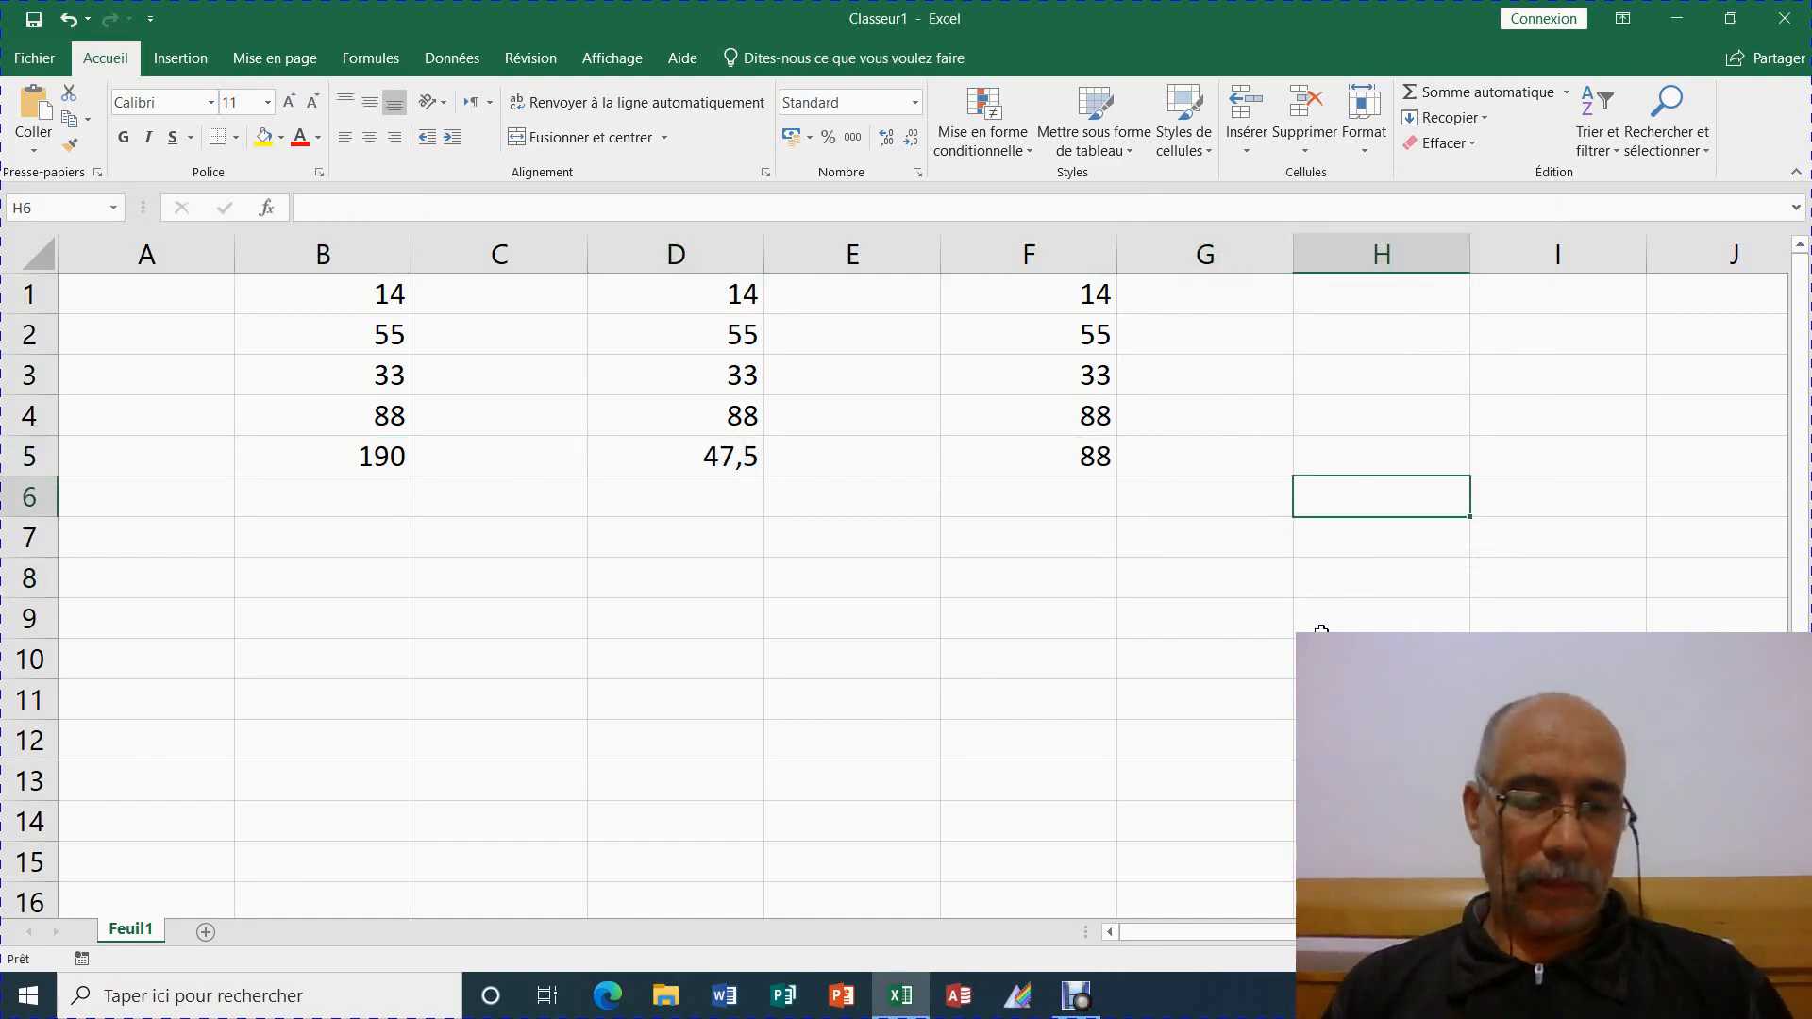
{"action": "key", "text": "F5"}
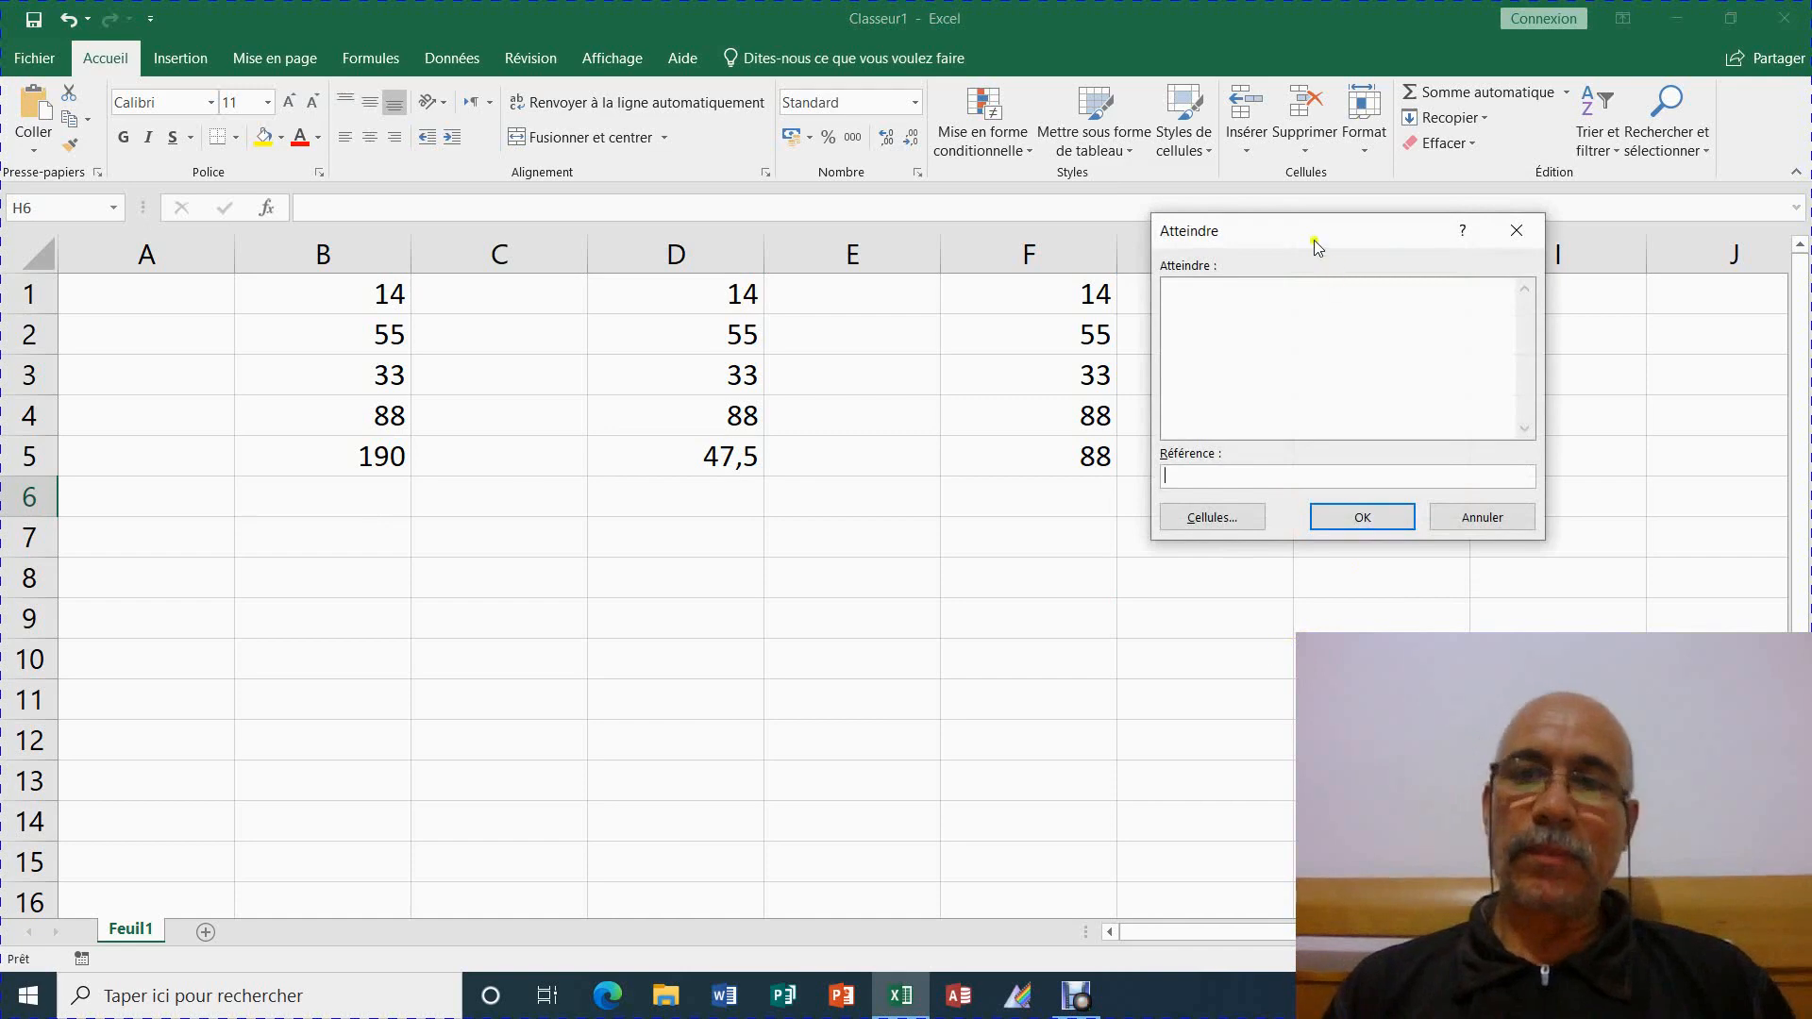
{"action": "left_click_drag", "start_coordinate": [1314, 240], "coordinate": [1328, 330]}
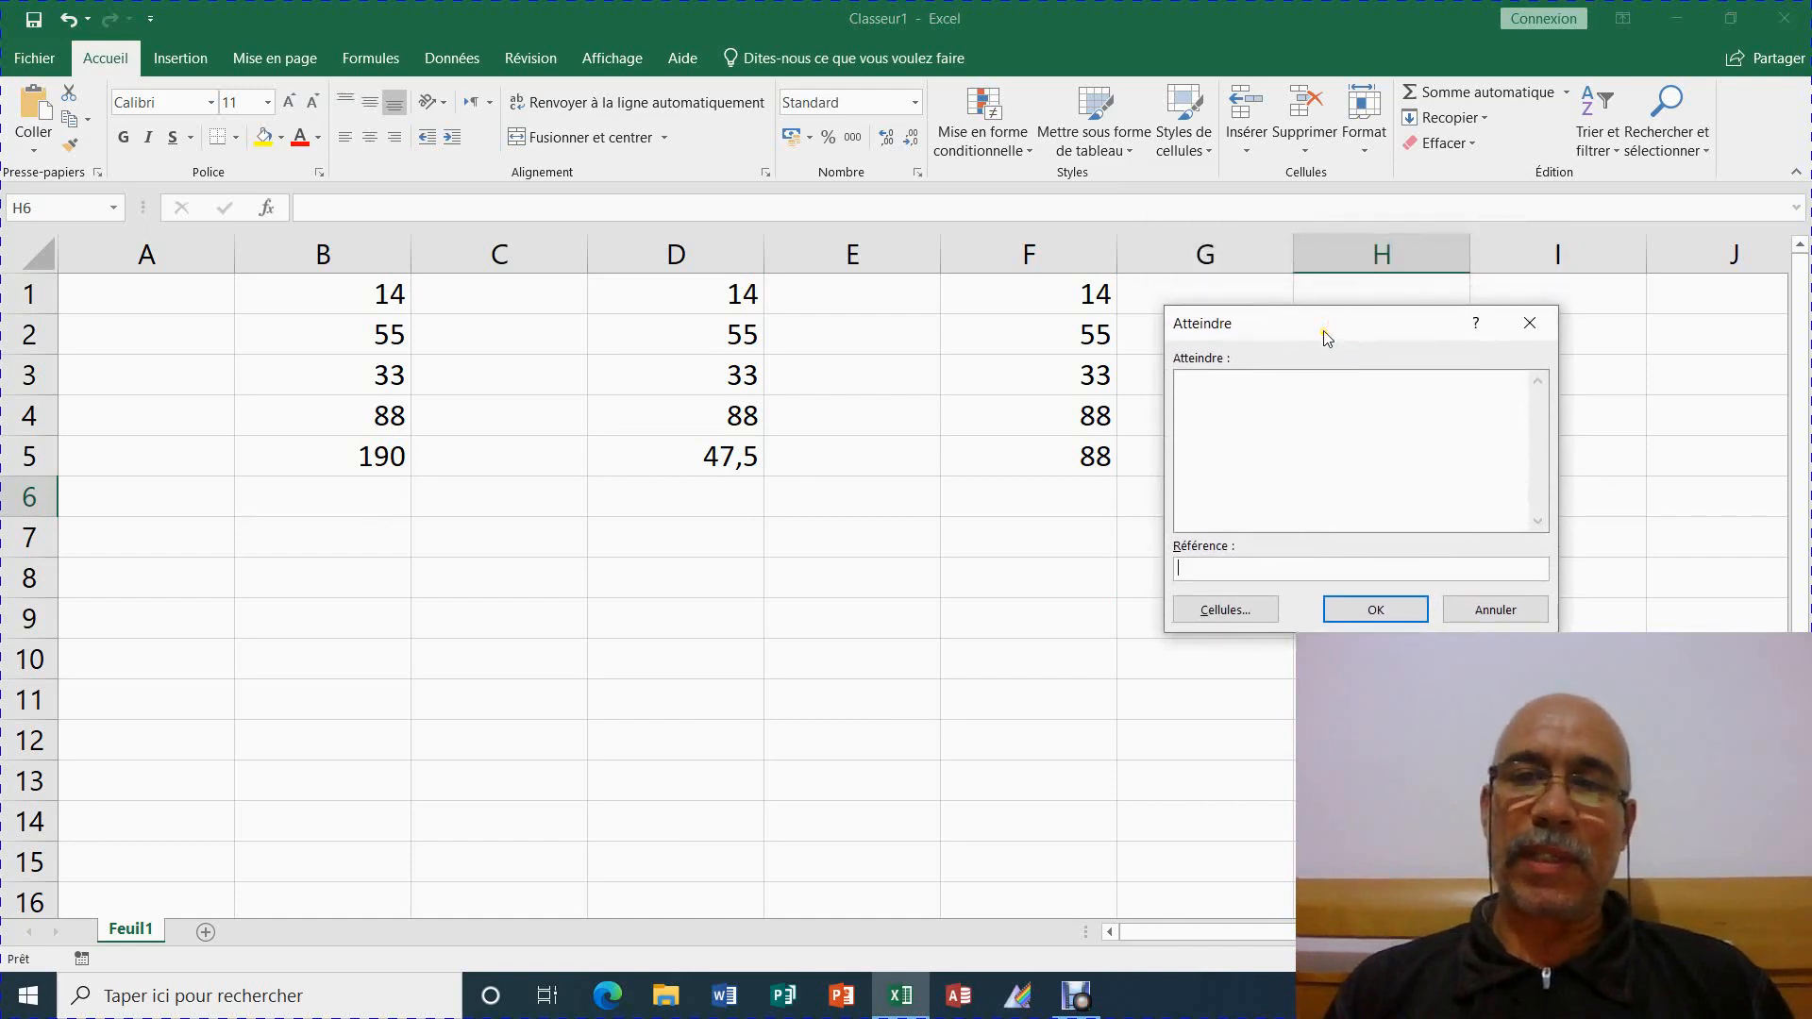
{"action": "left_click", "coordinate": [1242, 613]}
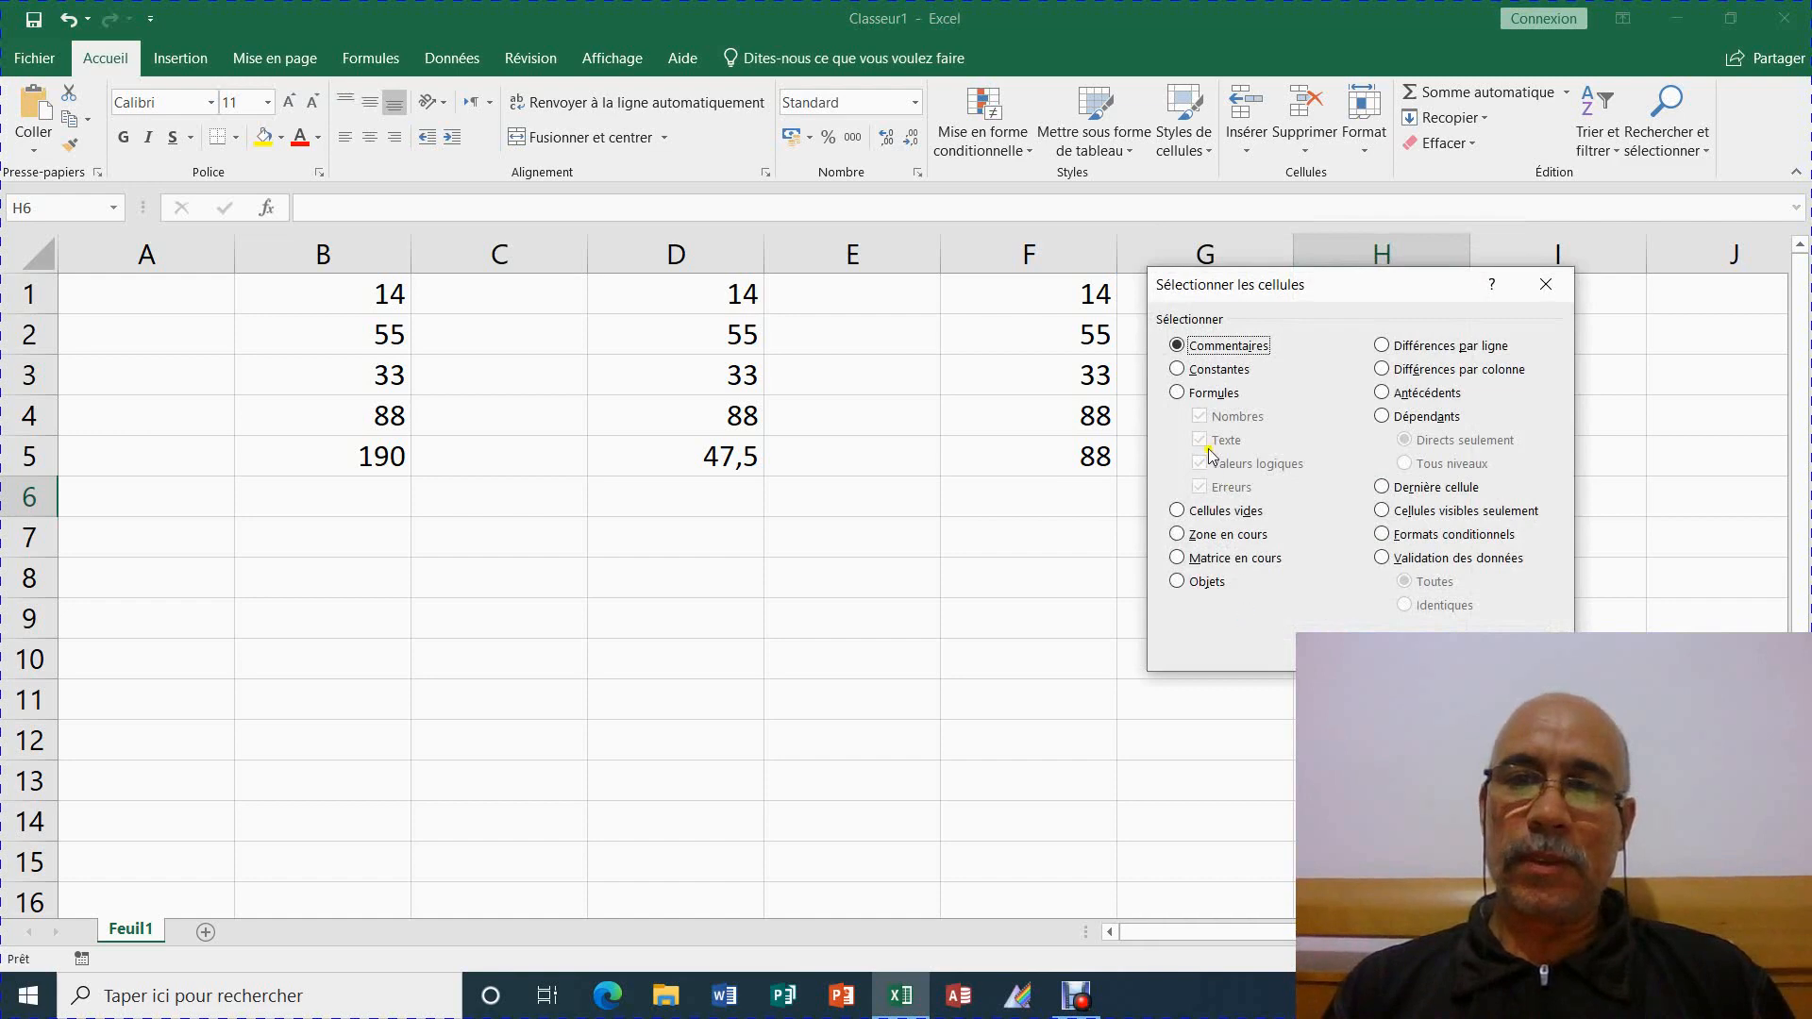
{"action": "left_click", "coordinate": [1211, 394]}
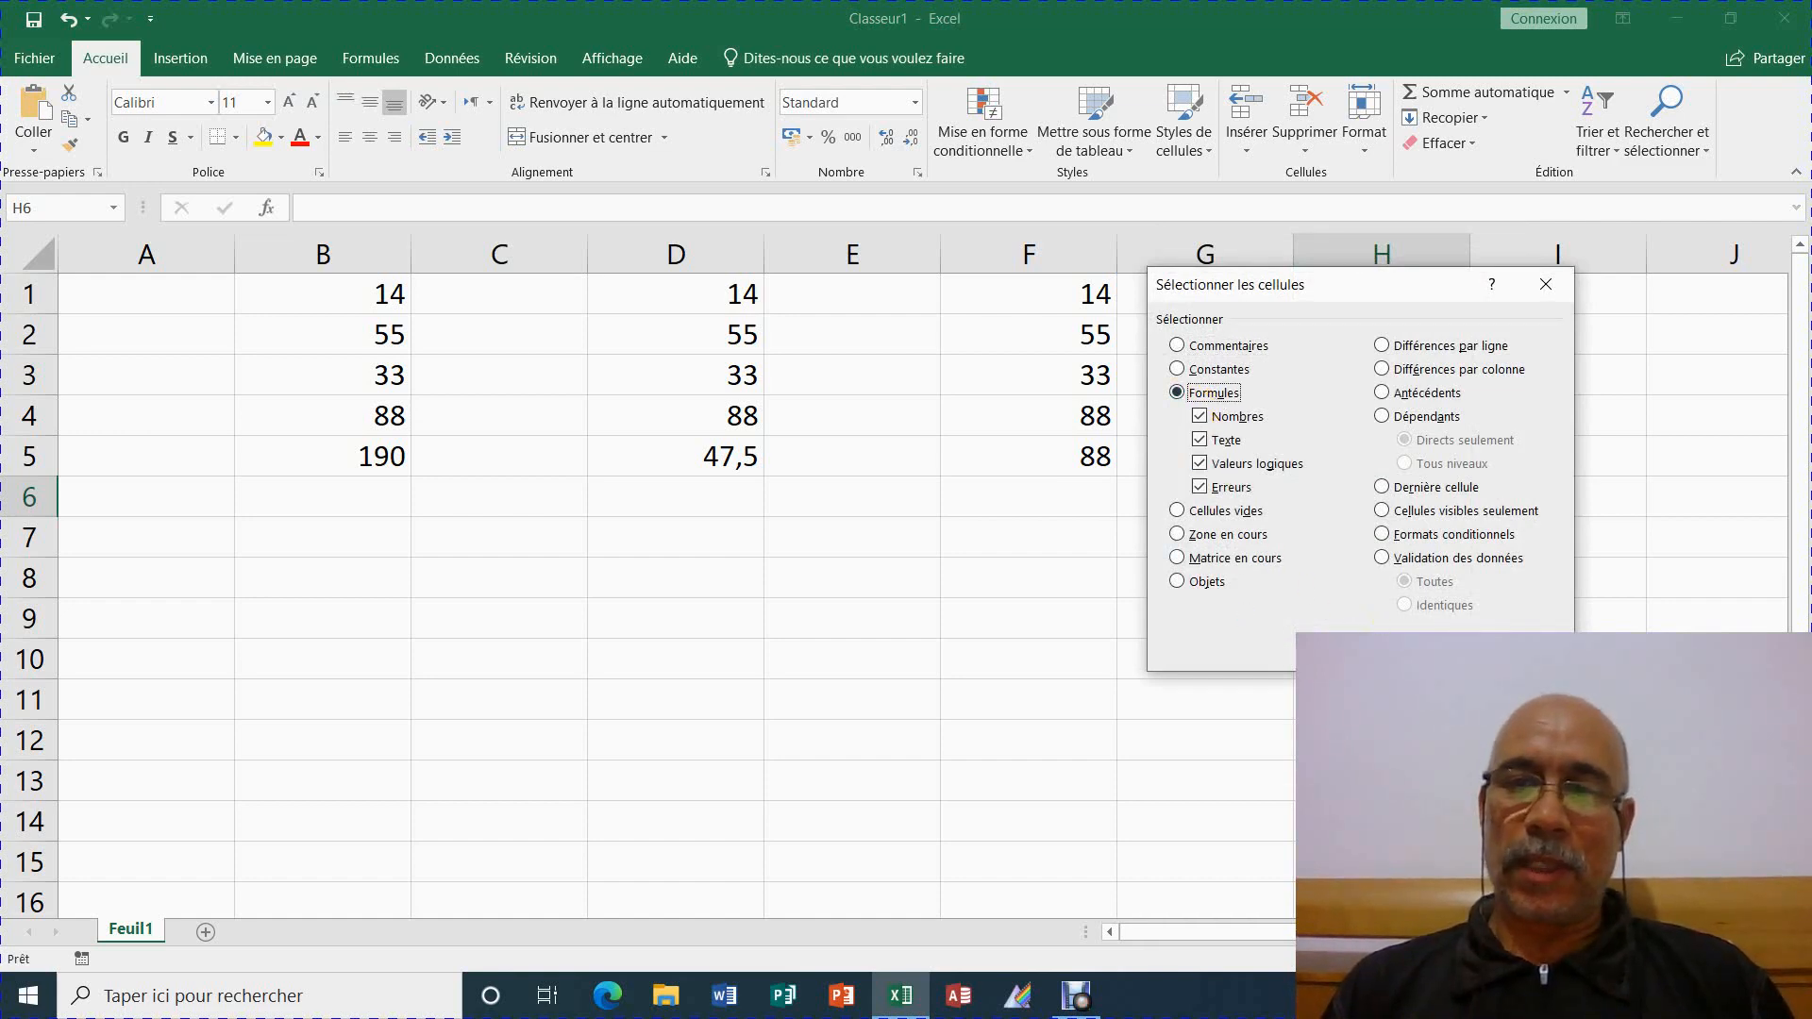
{"action": "left_click", "coordinate": [1415, 651]}
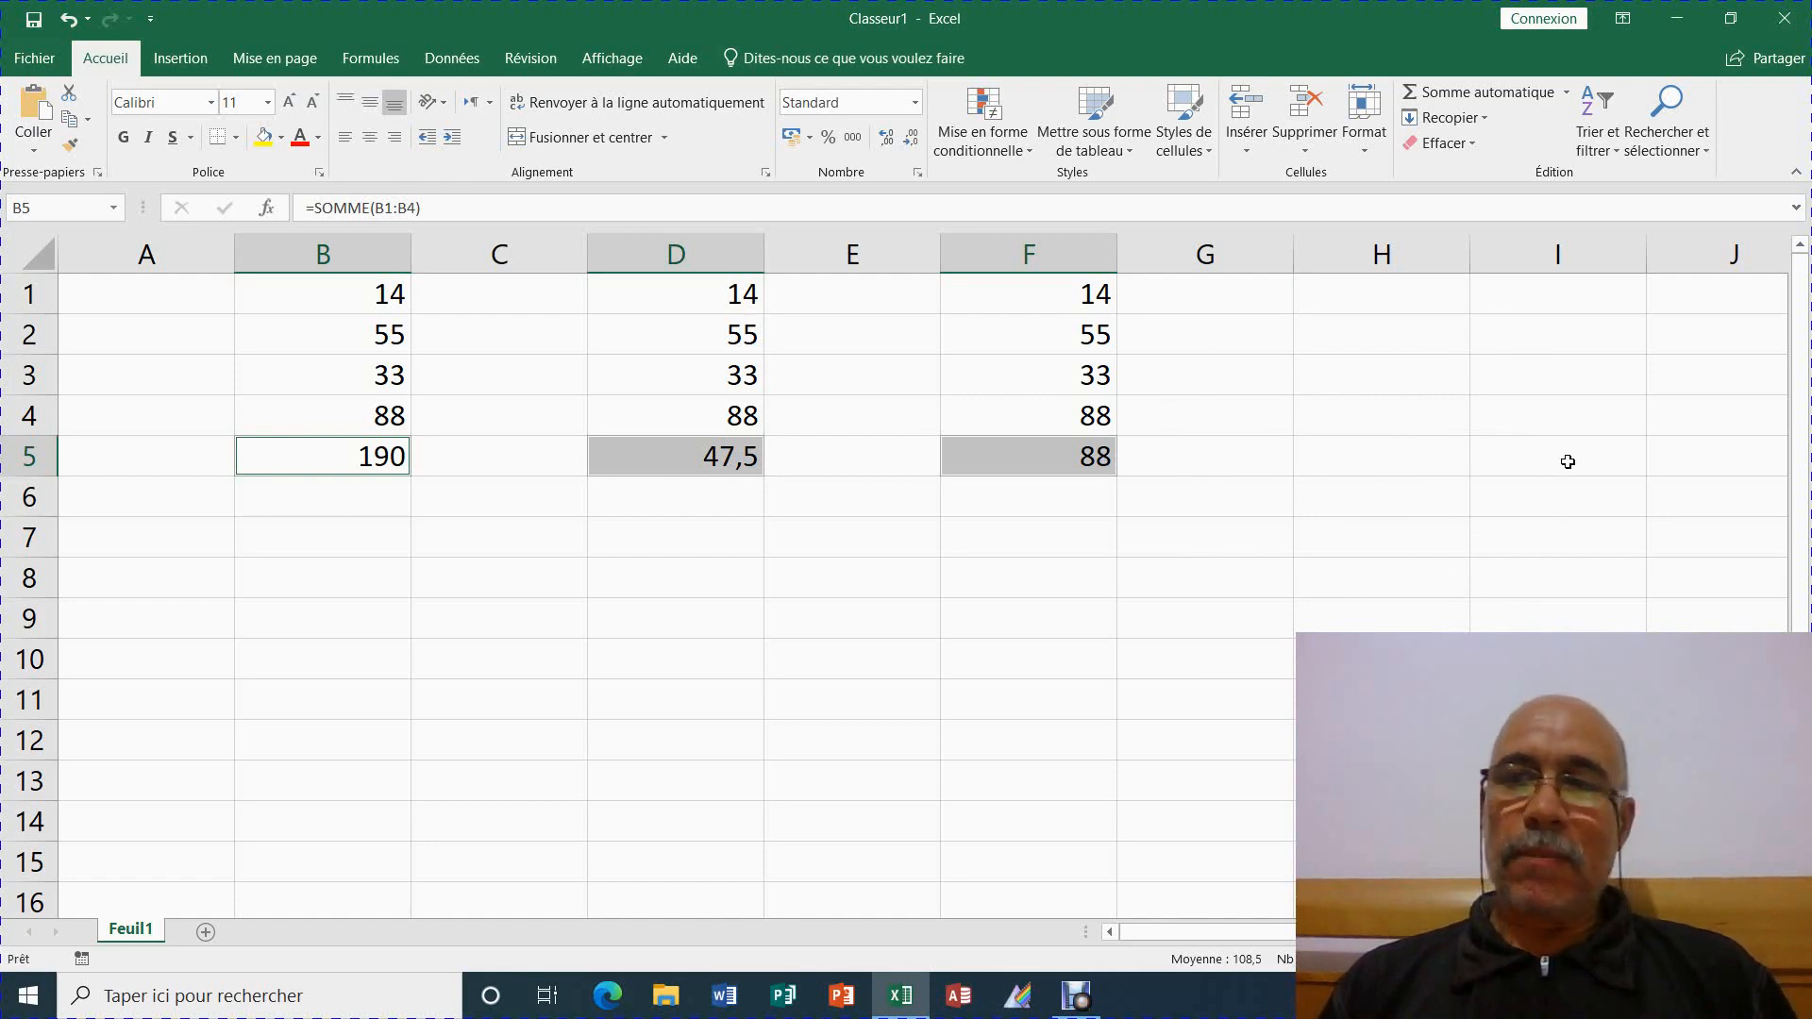
{"action": "left_click", "coordinate": [1554, 513]}
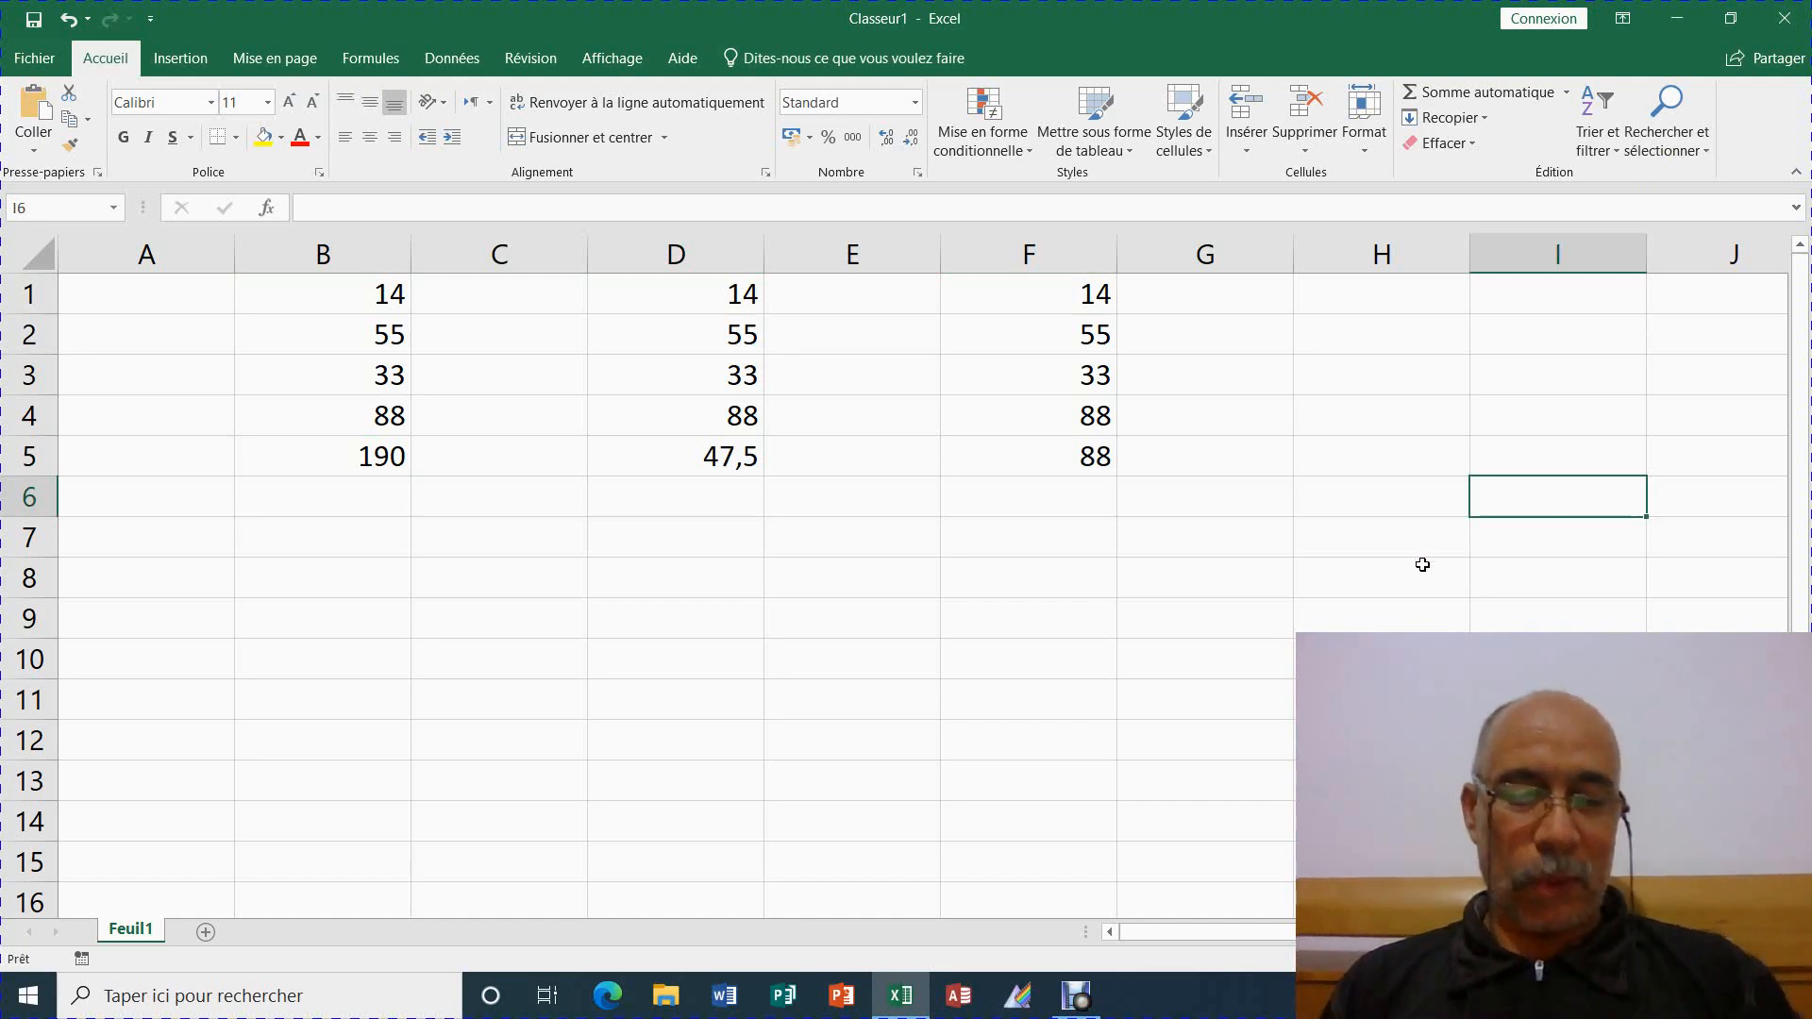
{"action": "key", "text": "F5"}
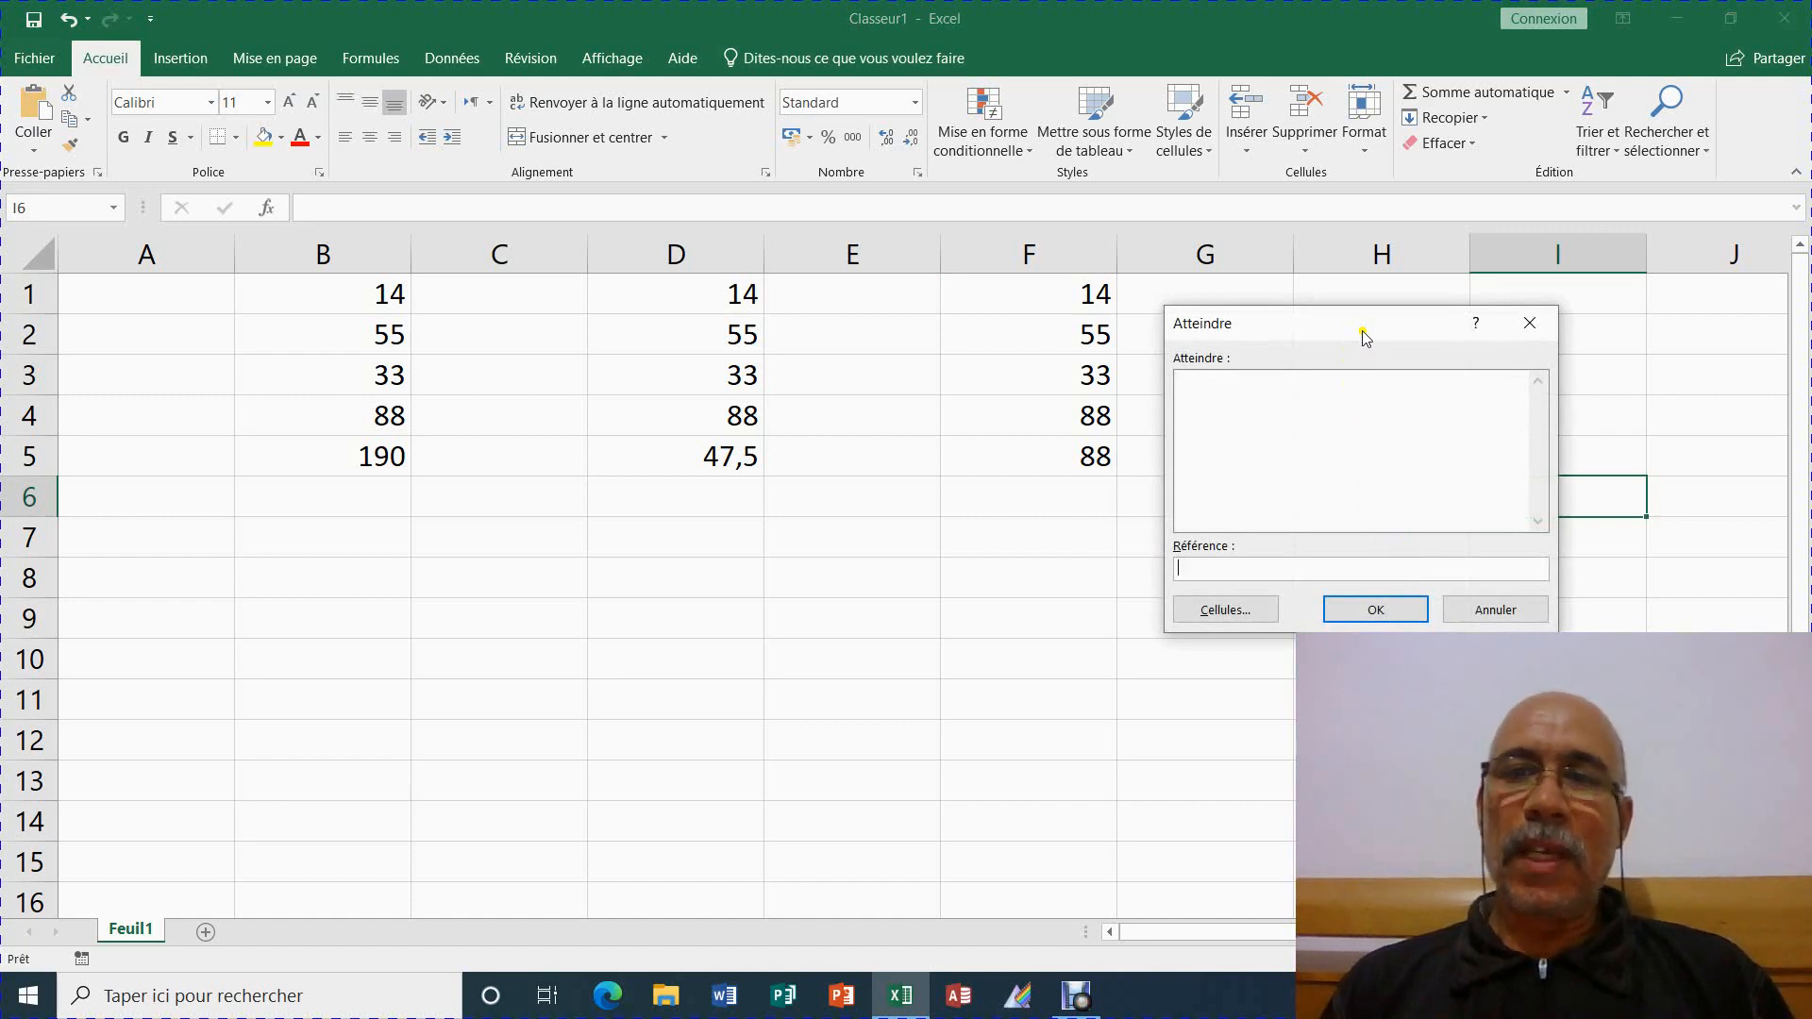
{"action": "left_click", "coordinate": [1231, 614]}
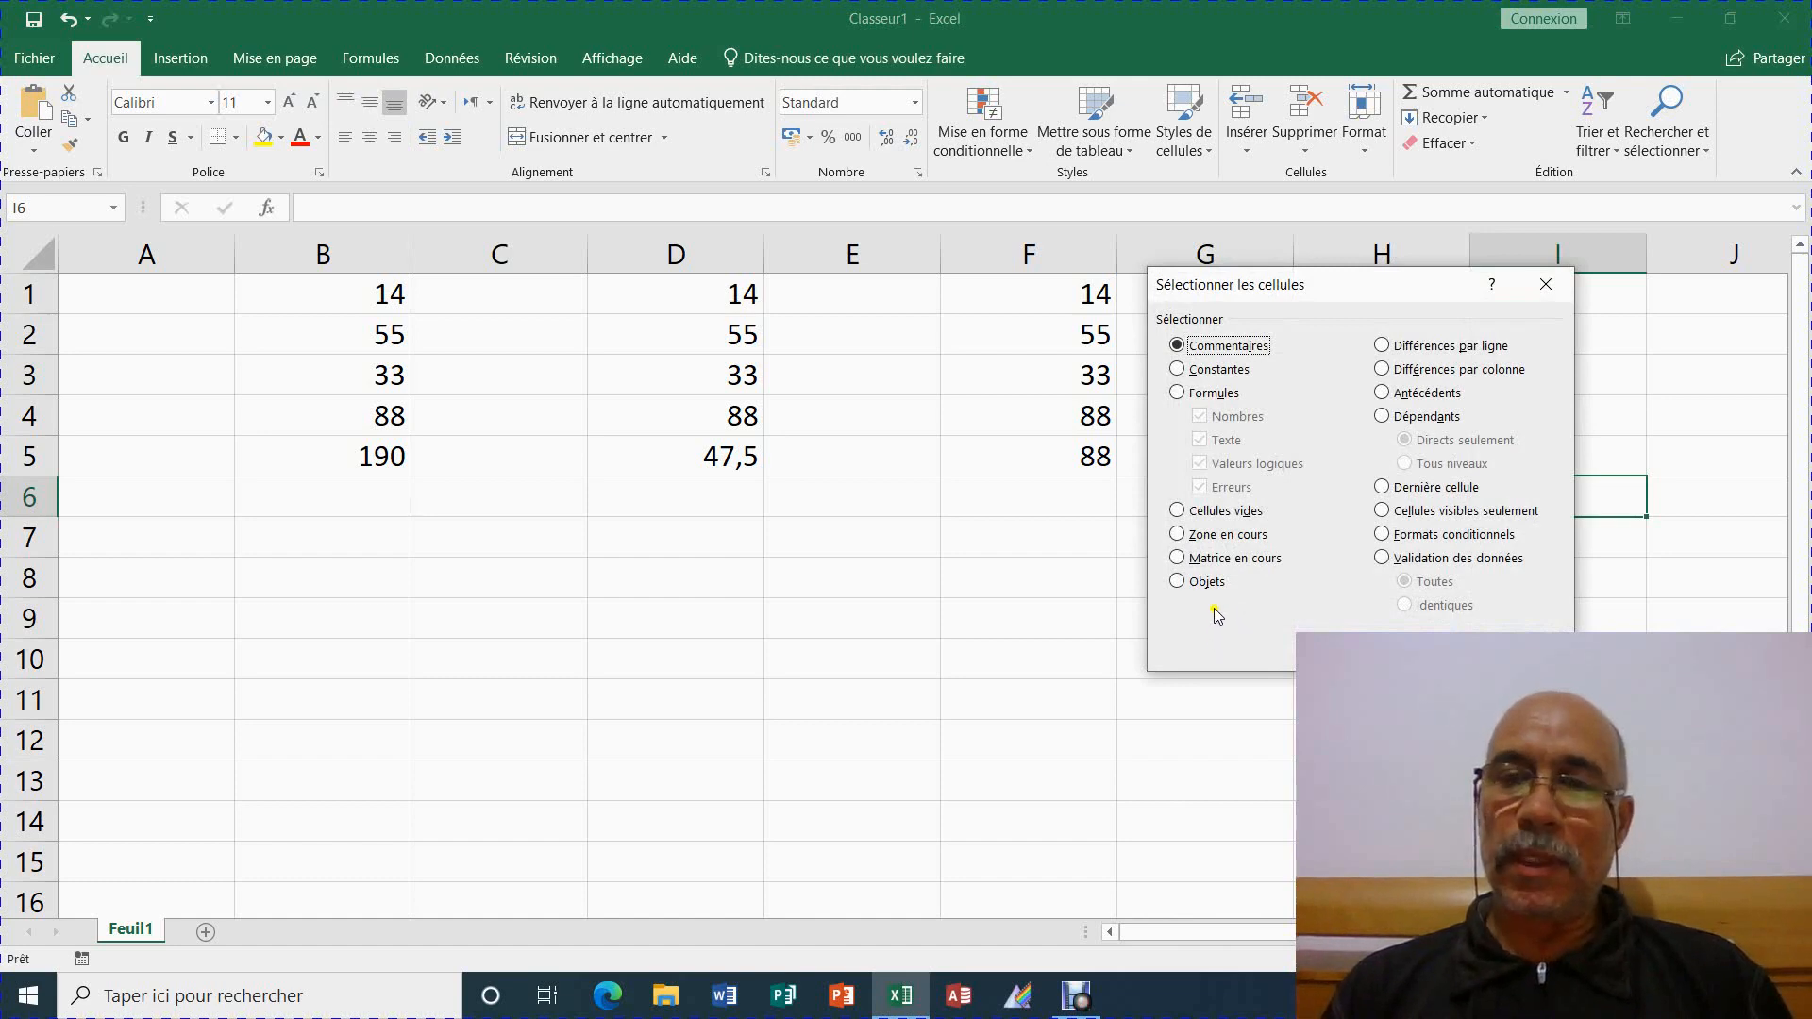
{"action": "left_click", "coordinate": [1179, 394]}
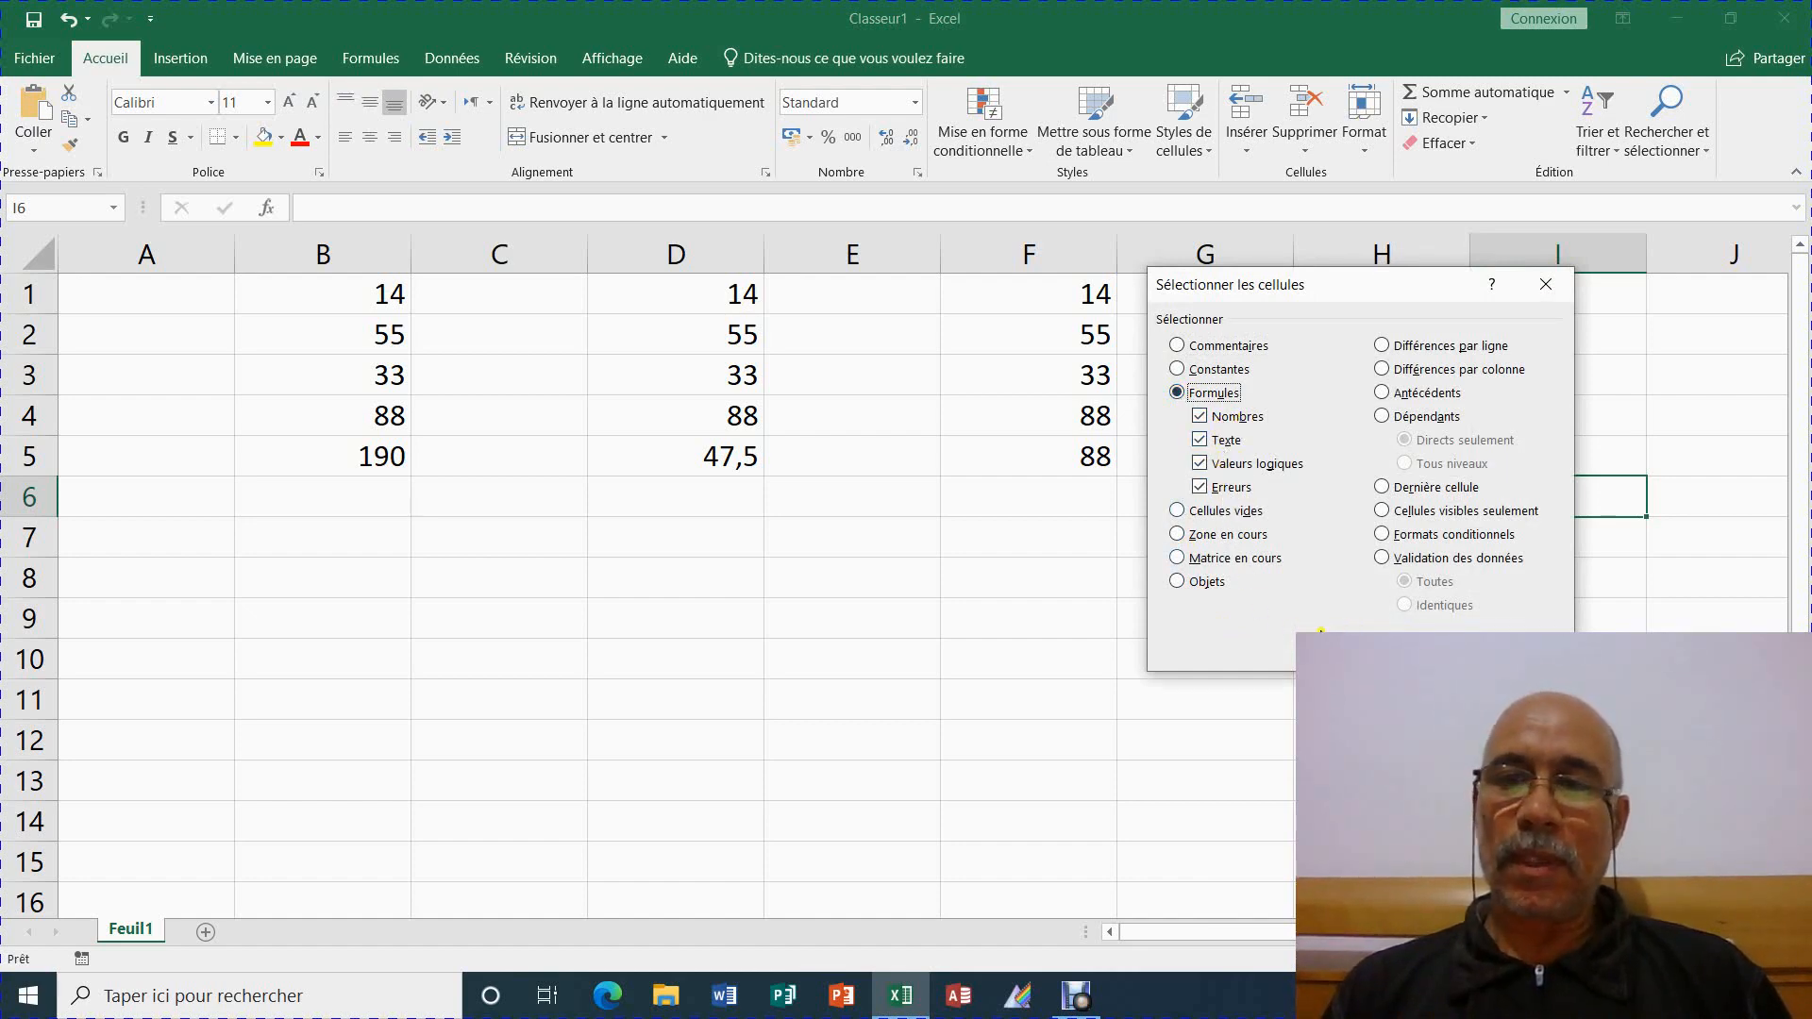
{"action": "left_click", "coordinate": [1421, 651]}
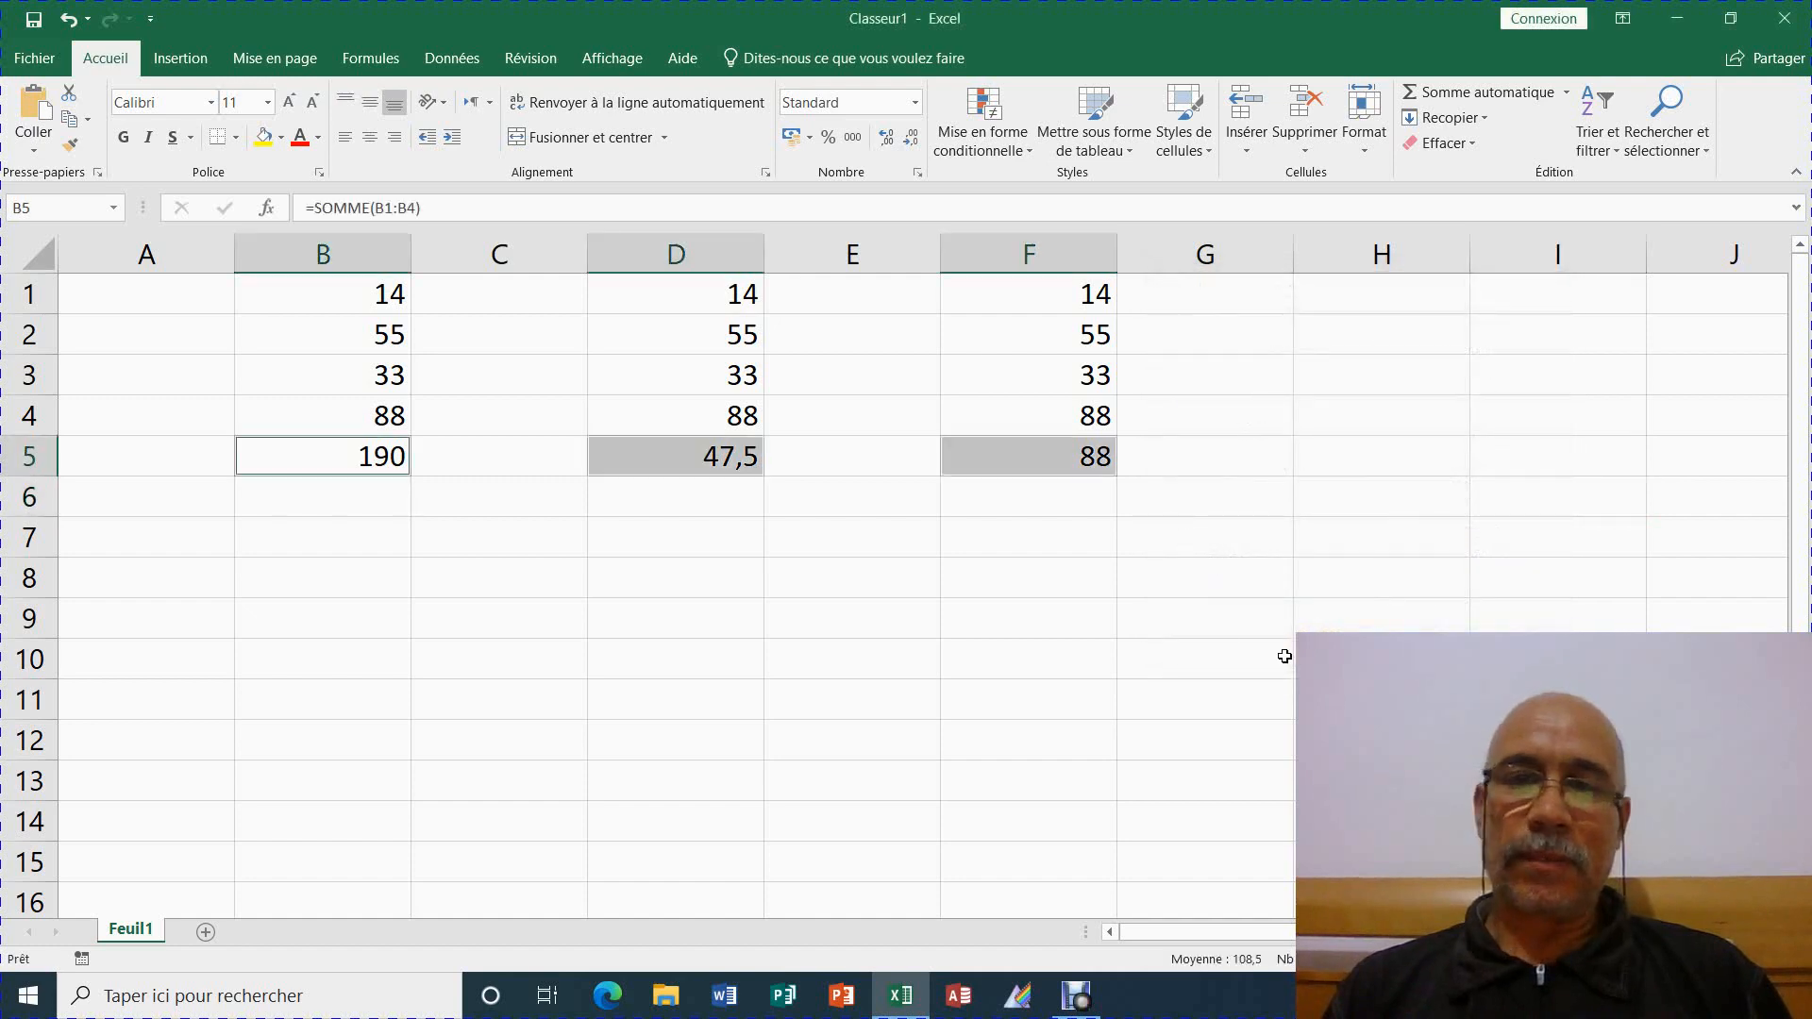
Tick Verrouillée in Format de cellule for the selected formula cells B5, D5 and F5
{"action": "right_click", "coordinate": [1006, 457]}
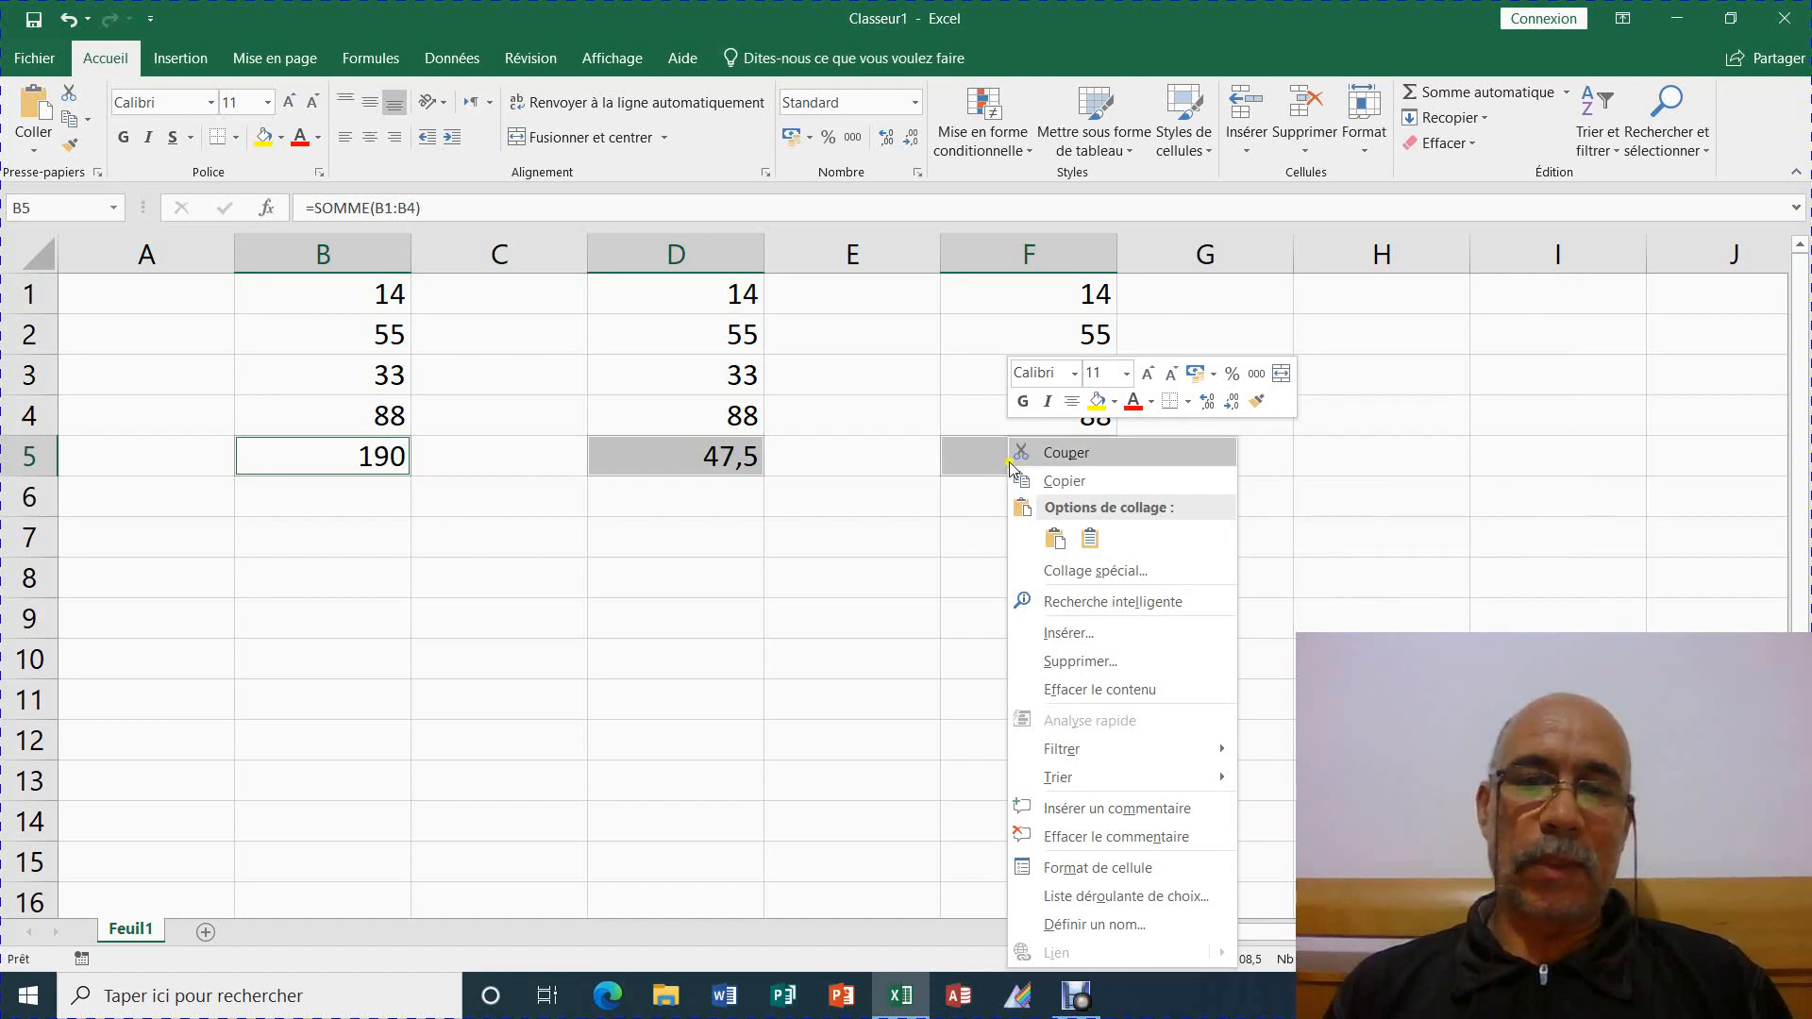
{"action": "left_click", "coordinate": [1099, 868]}
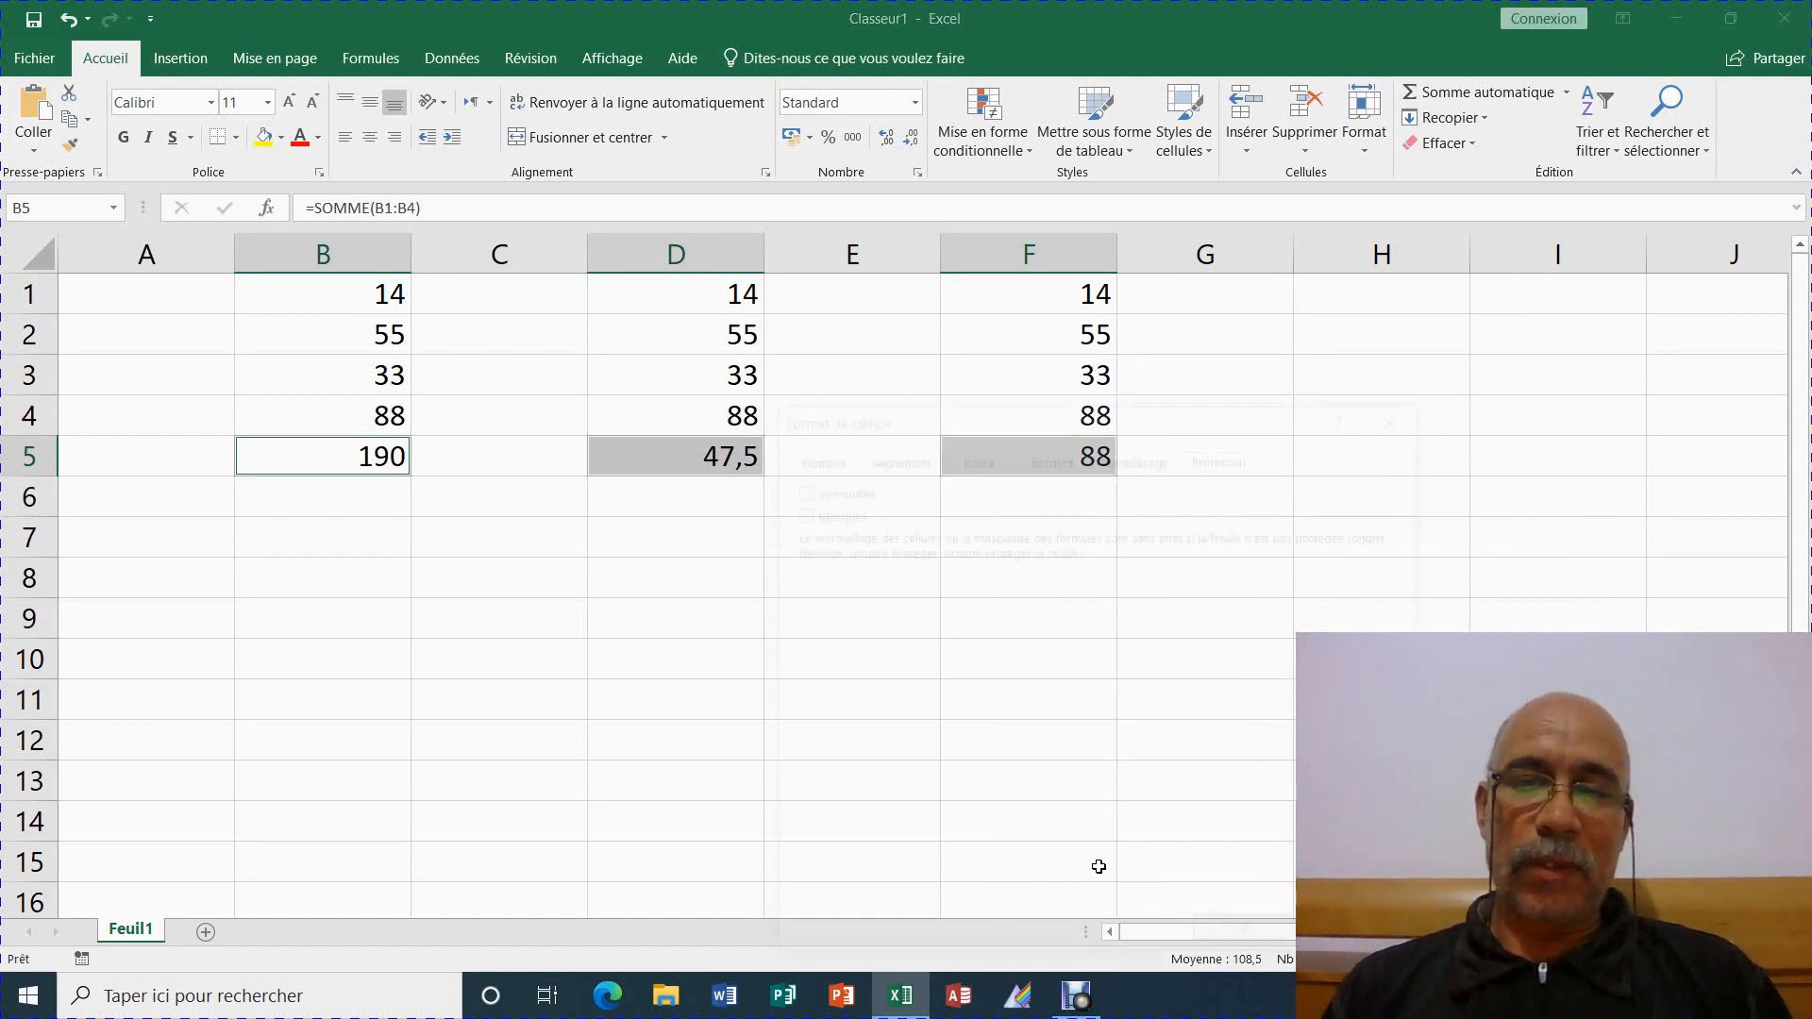
{"action": "left_click_drag", "start_coordinate": [1056, 418], "coordinate": [1077, 172]}
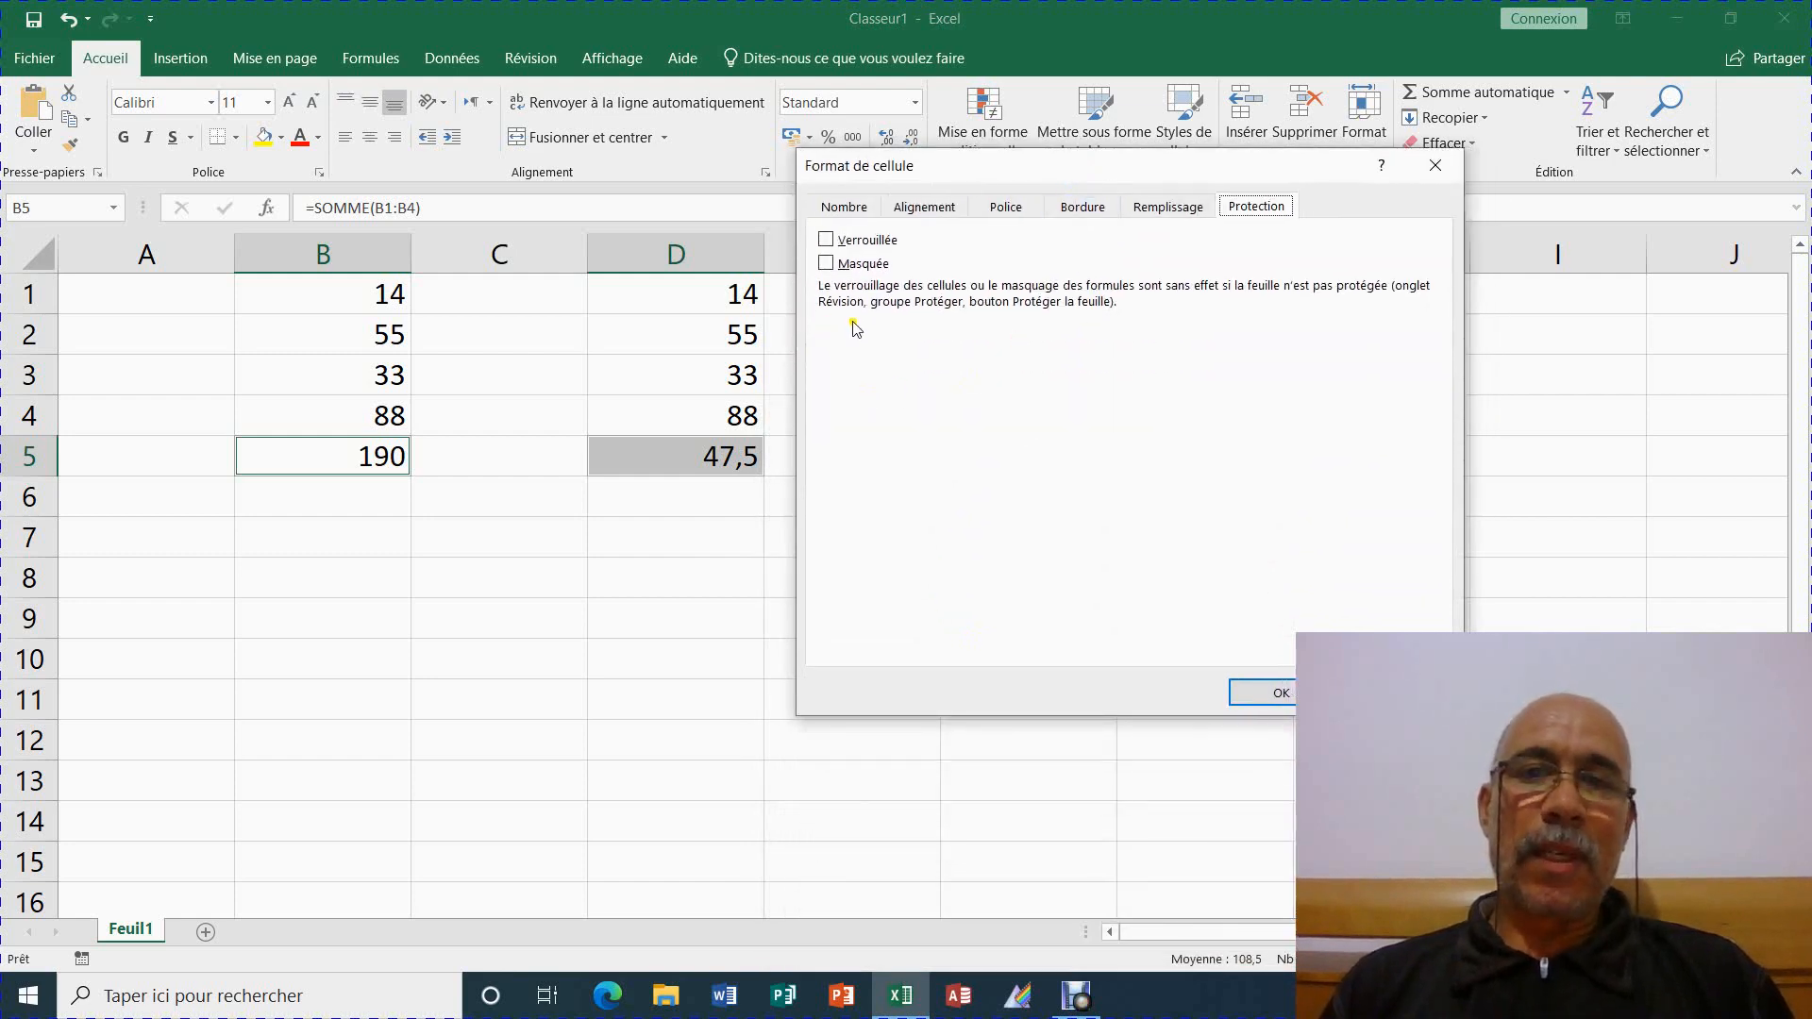
{"action": "left_click", "coordinate": [827, 240]}
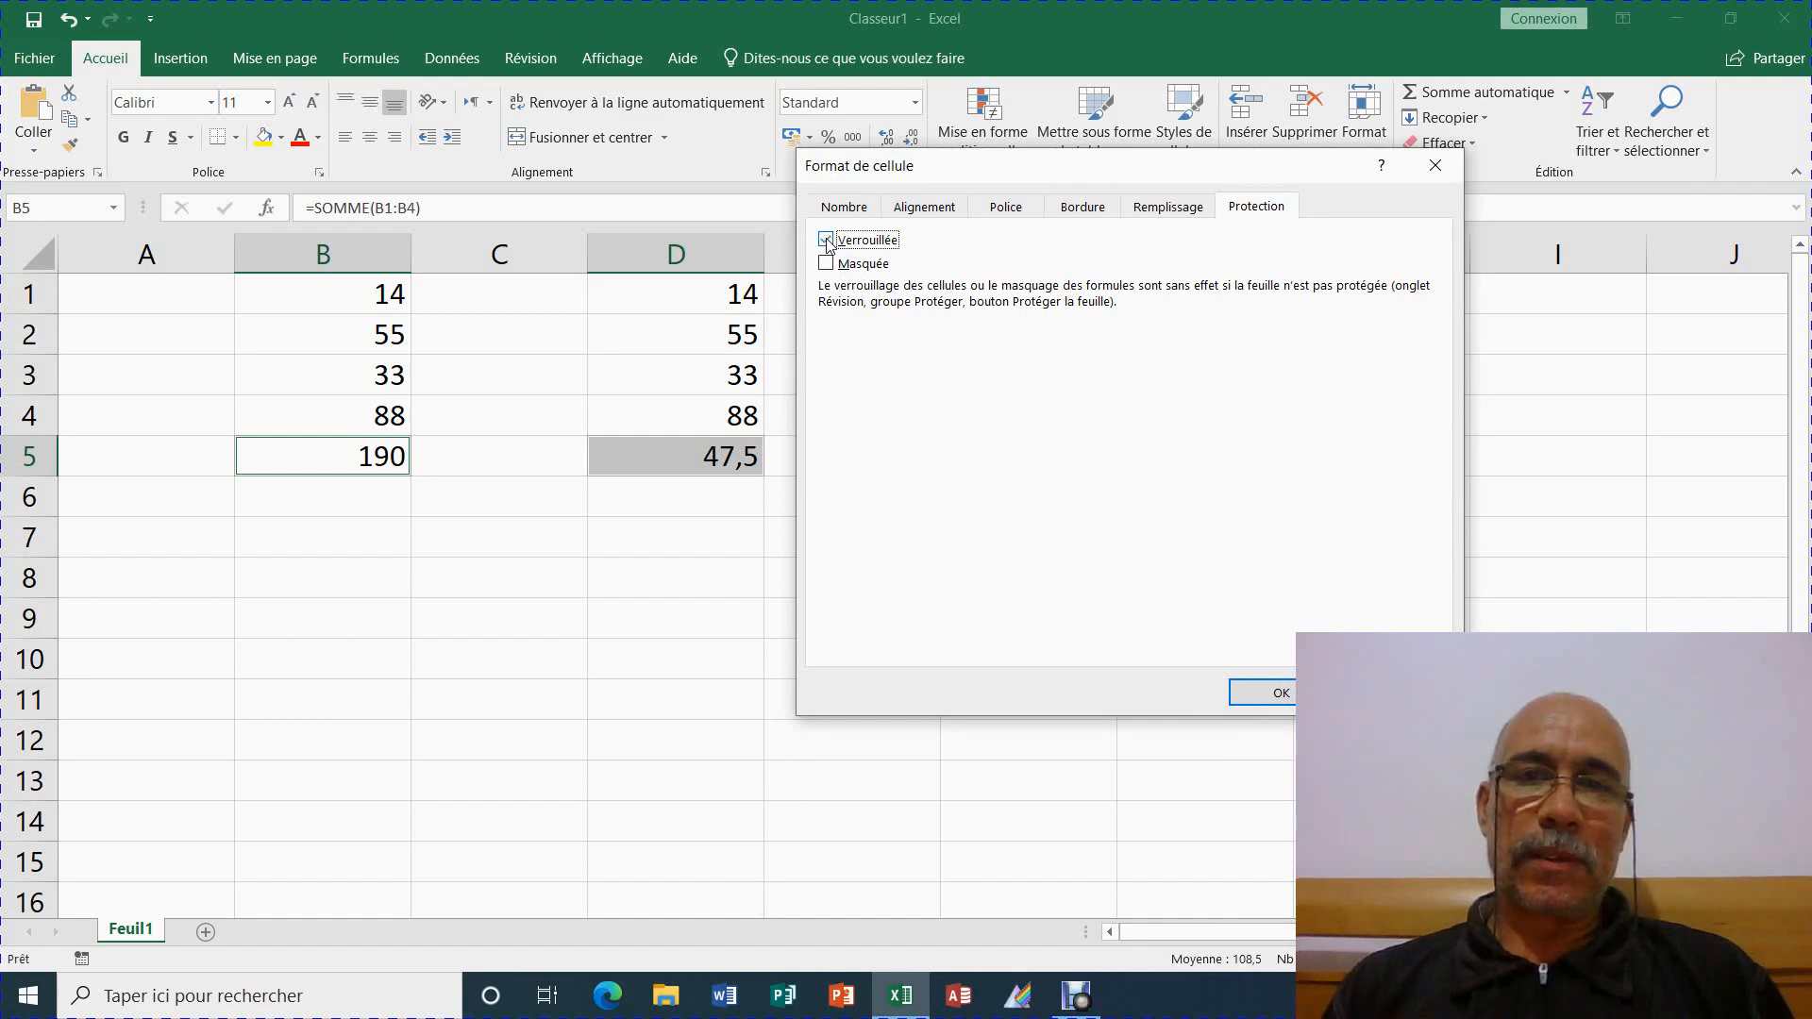
{"action": "left_click", "coordinate": [1279, 692]}
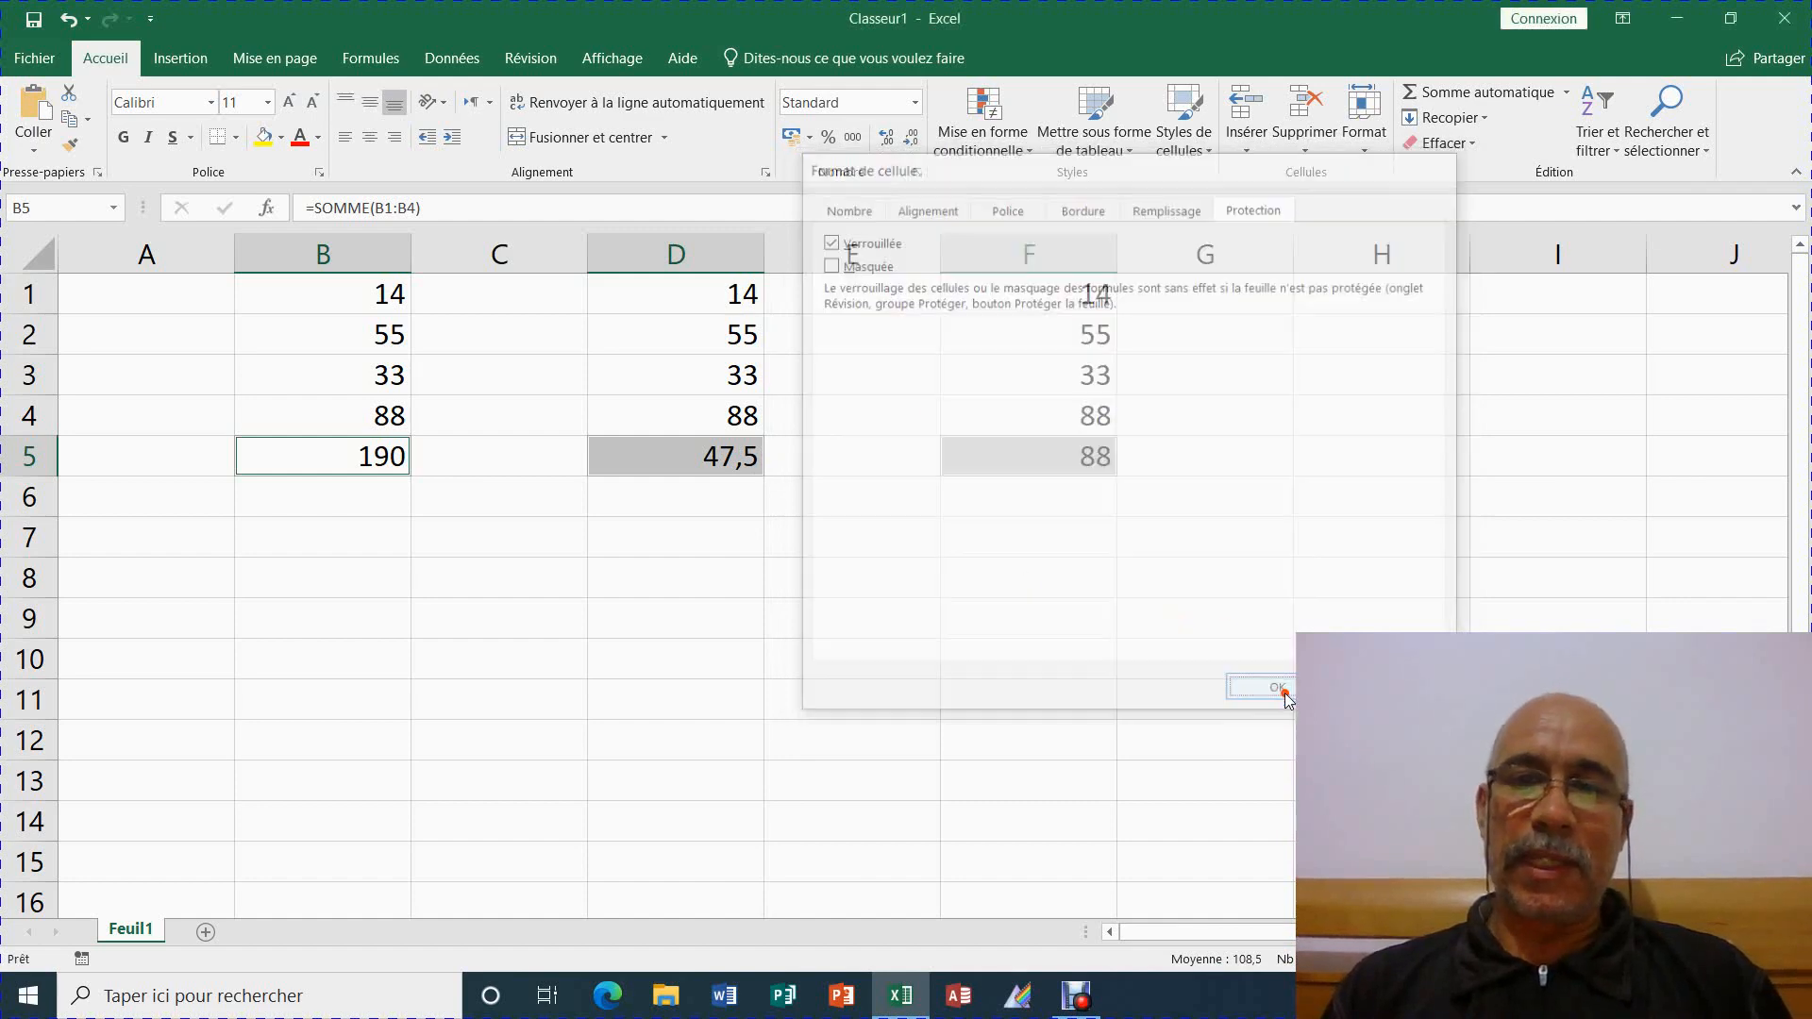
{"action": "left_click", "coordinate": [968, 649]}
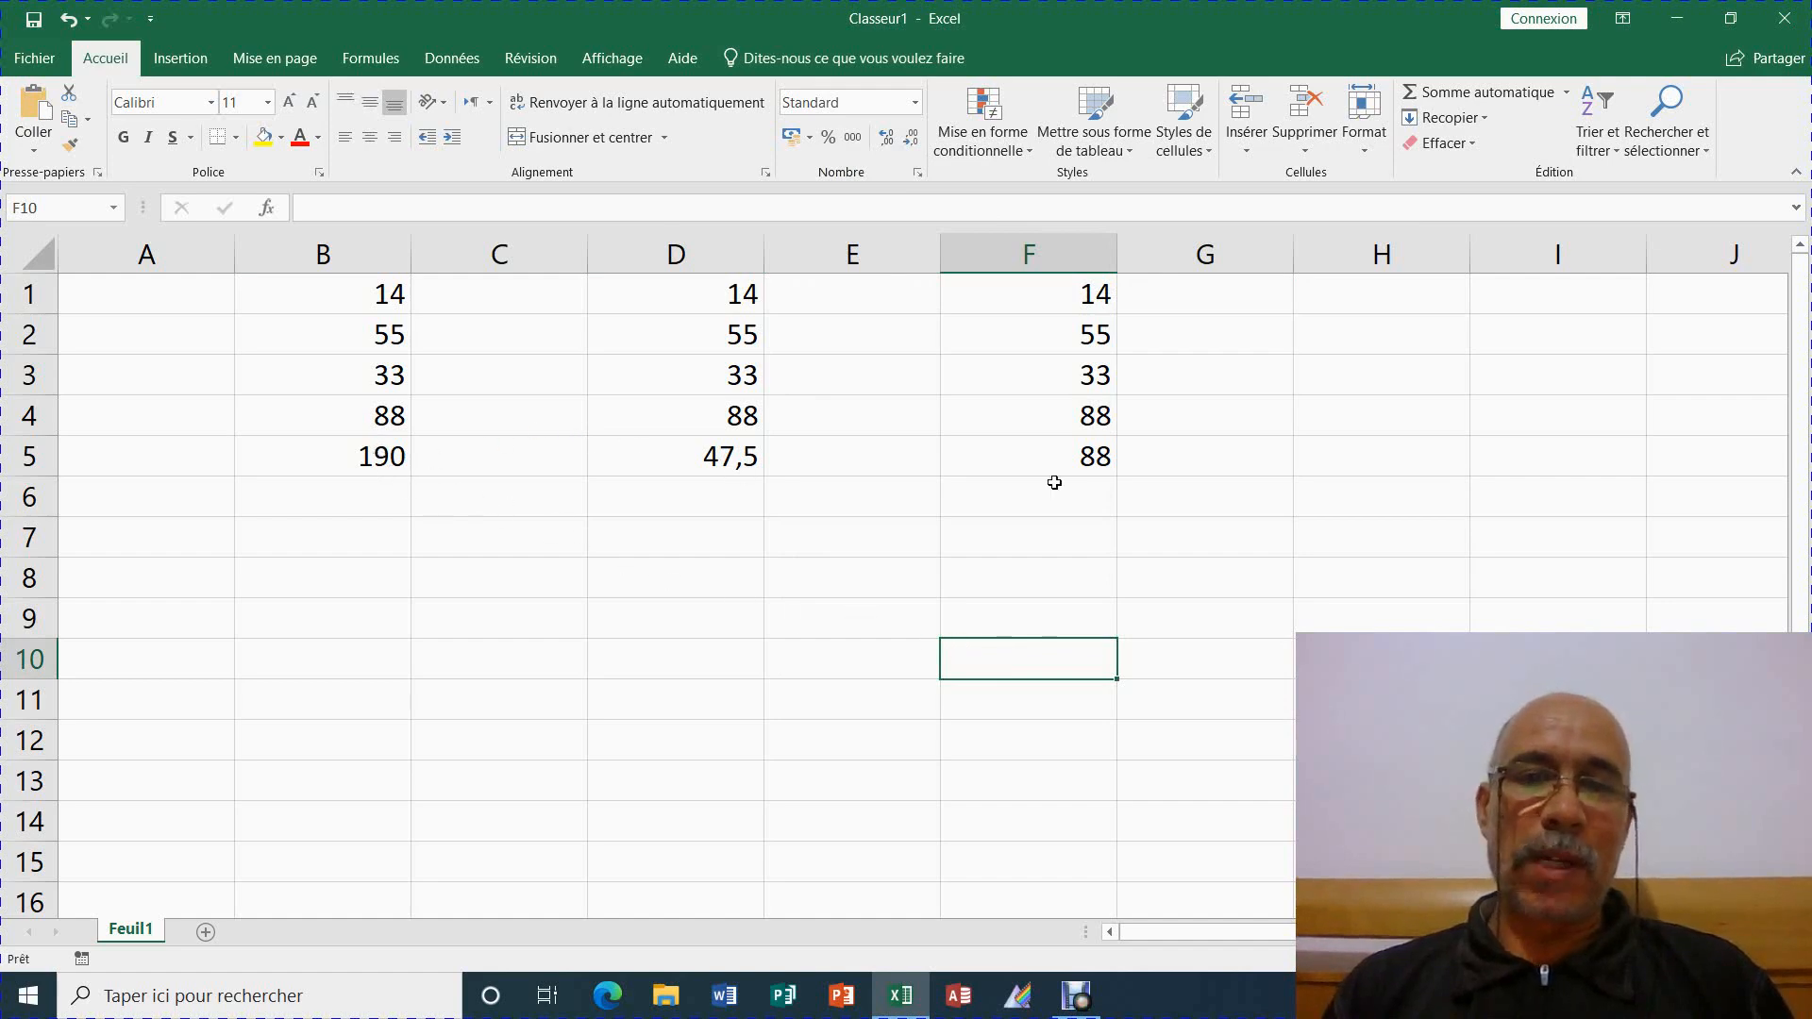
Check the F5, D5 and B5 formulas, then open Protéger la feuille under Révision
{"action": "left_click", "coordinate": [1047, 453]}
{"action": "left_click", "coordinate": [715, 463]}
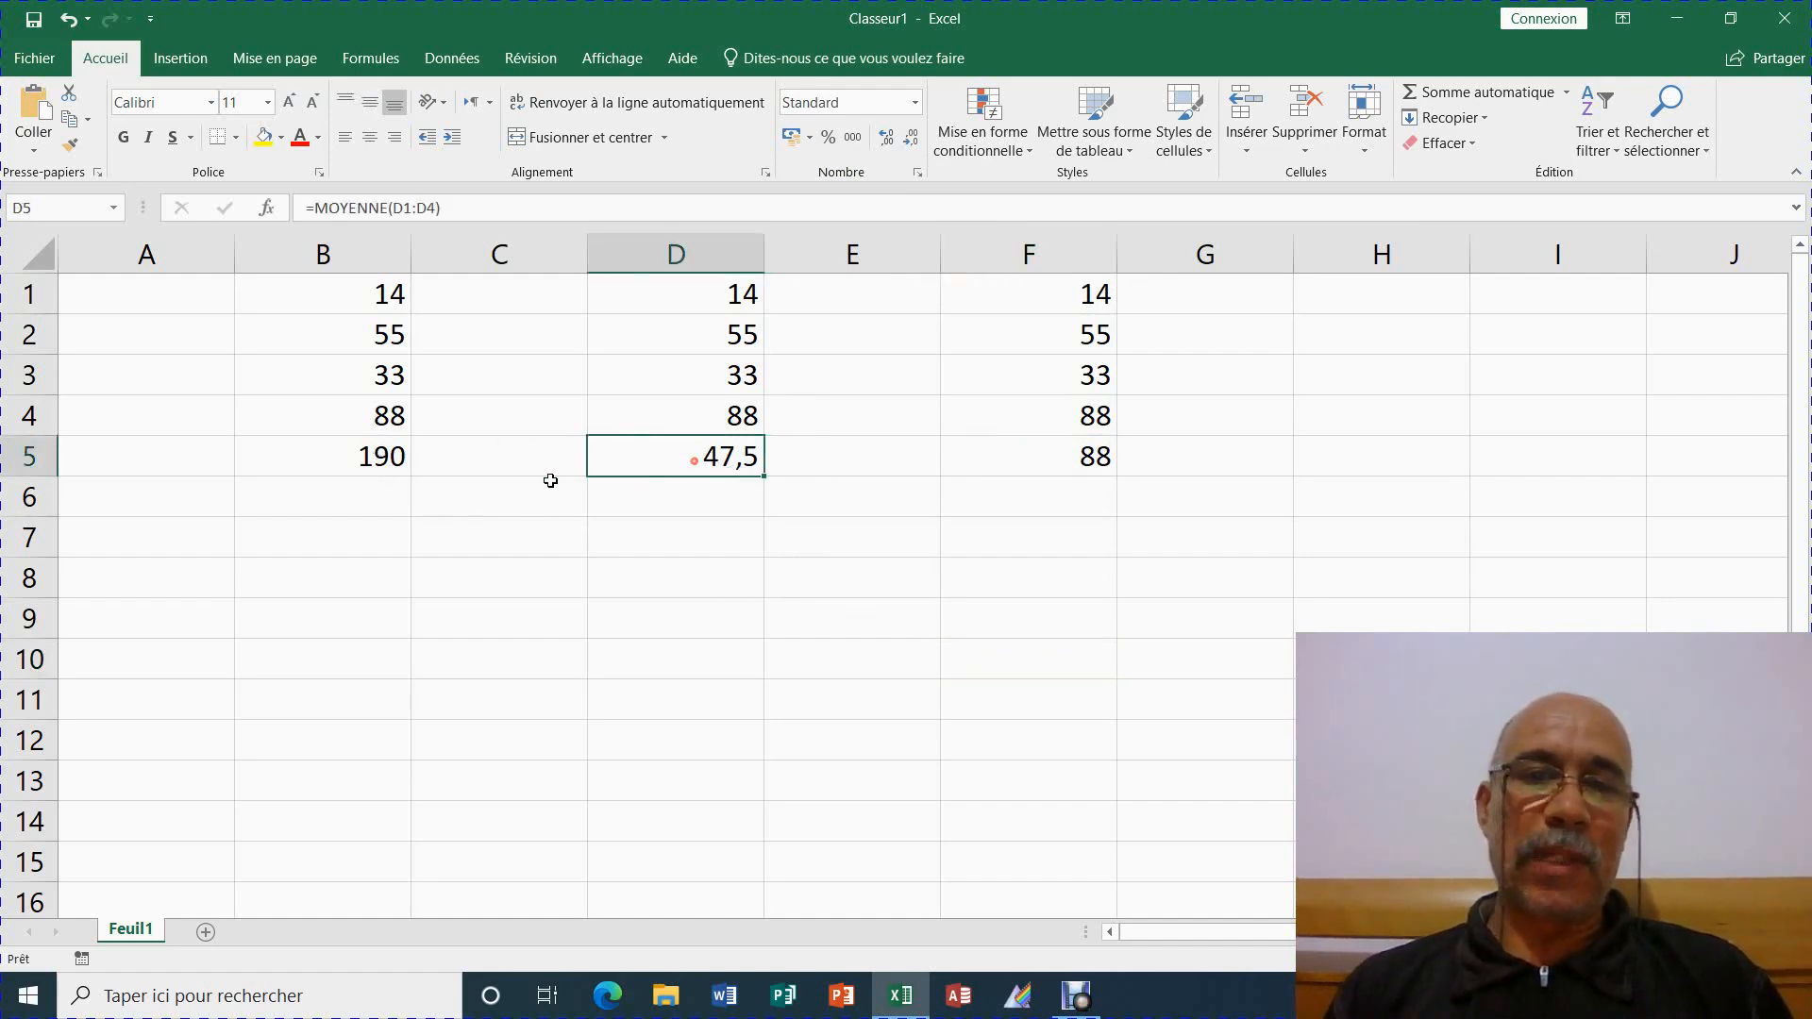
{"action": "left_click", "coordinate": [401, 464]}
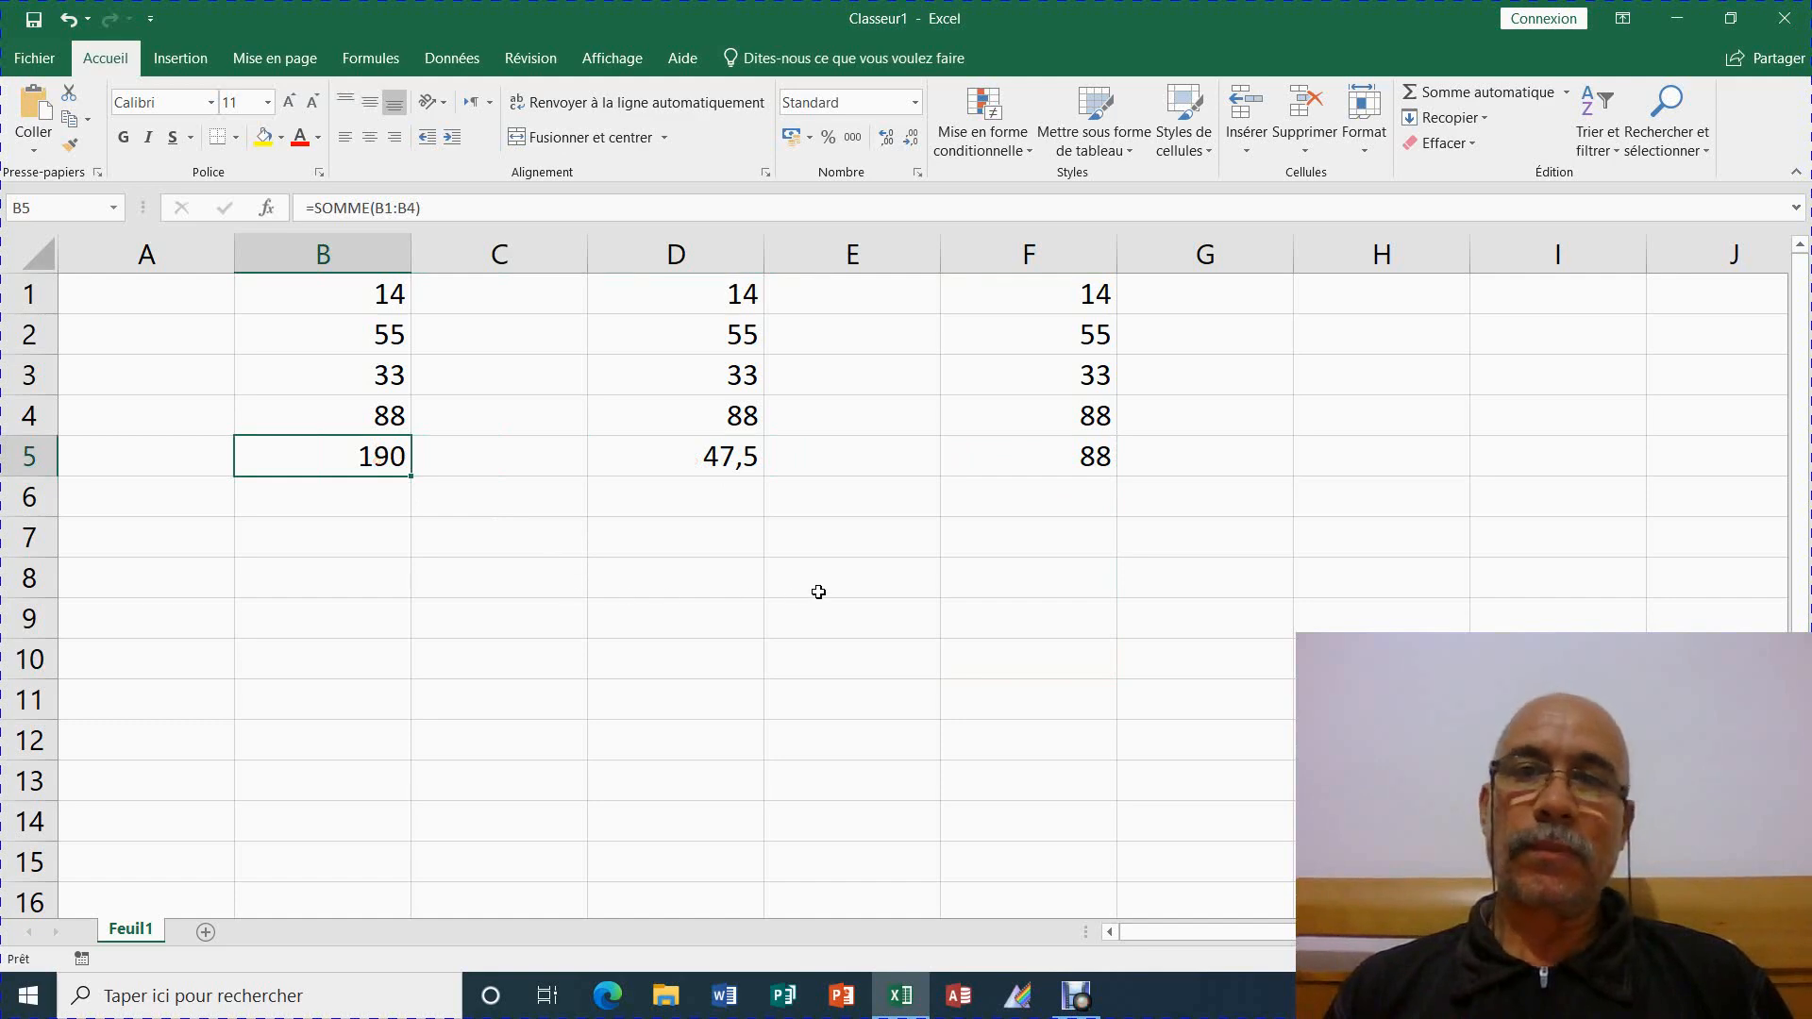
{"action": "left_click", "coordinate": [528, 55]}
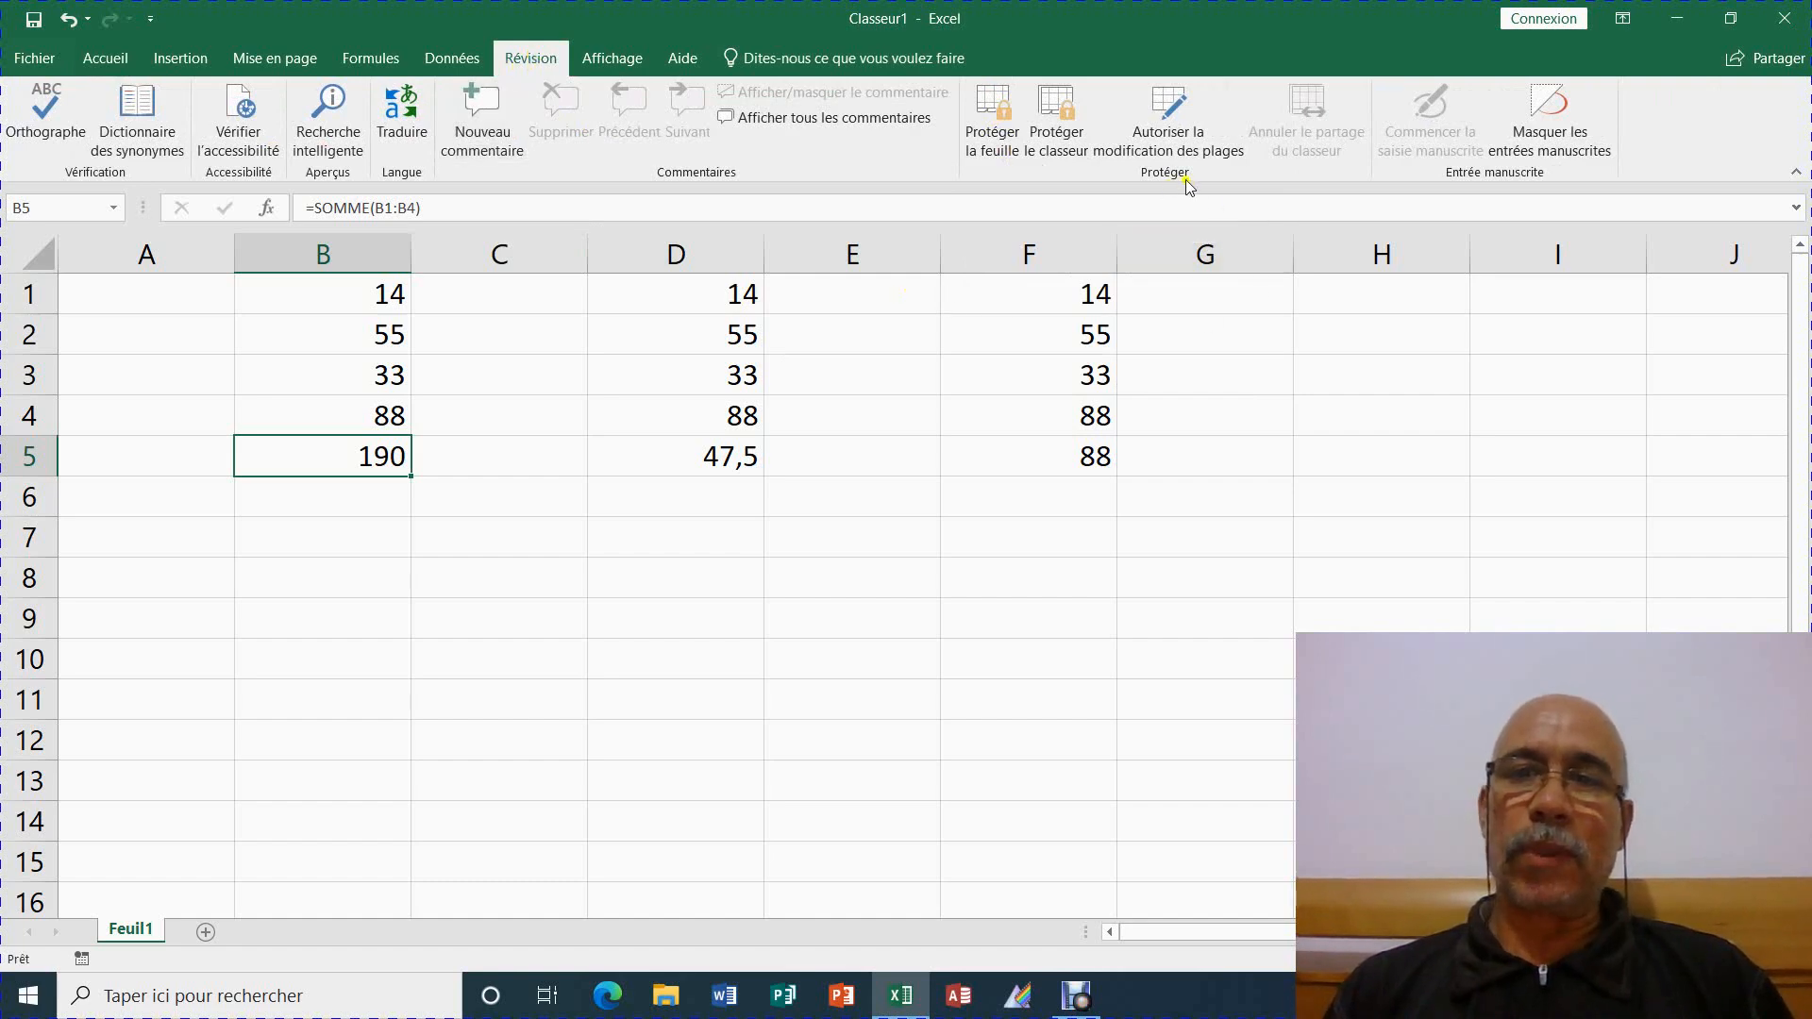
{"action": "left_click", "coordinate": [984, 144]}
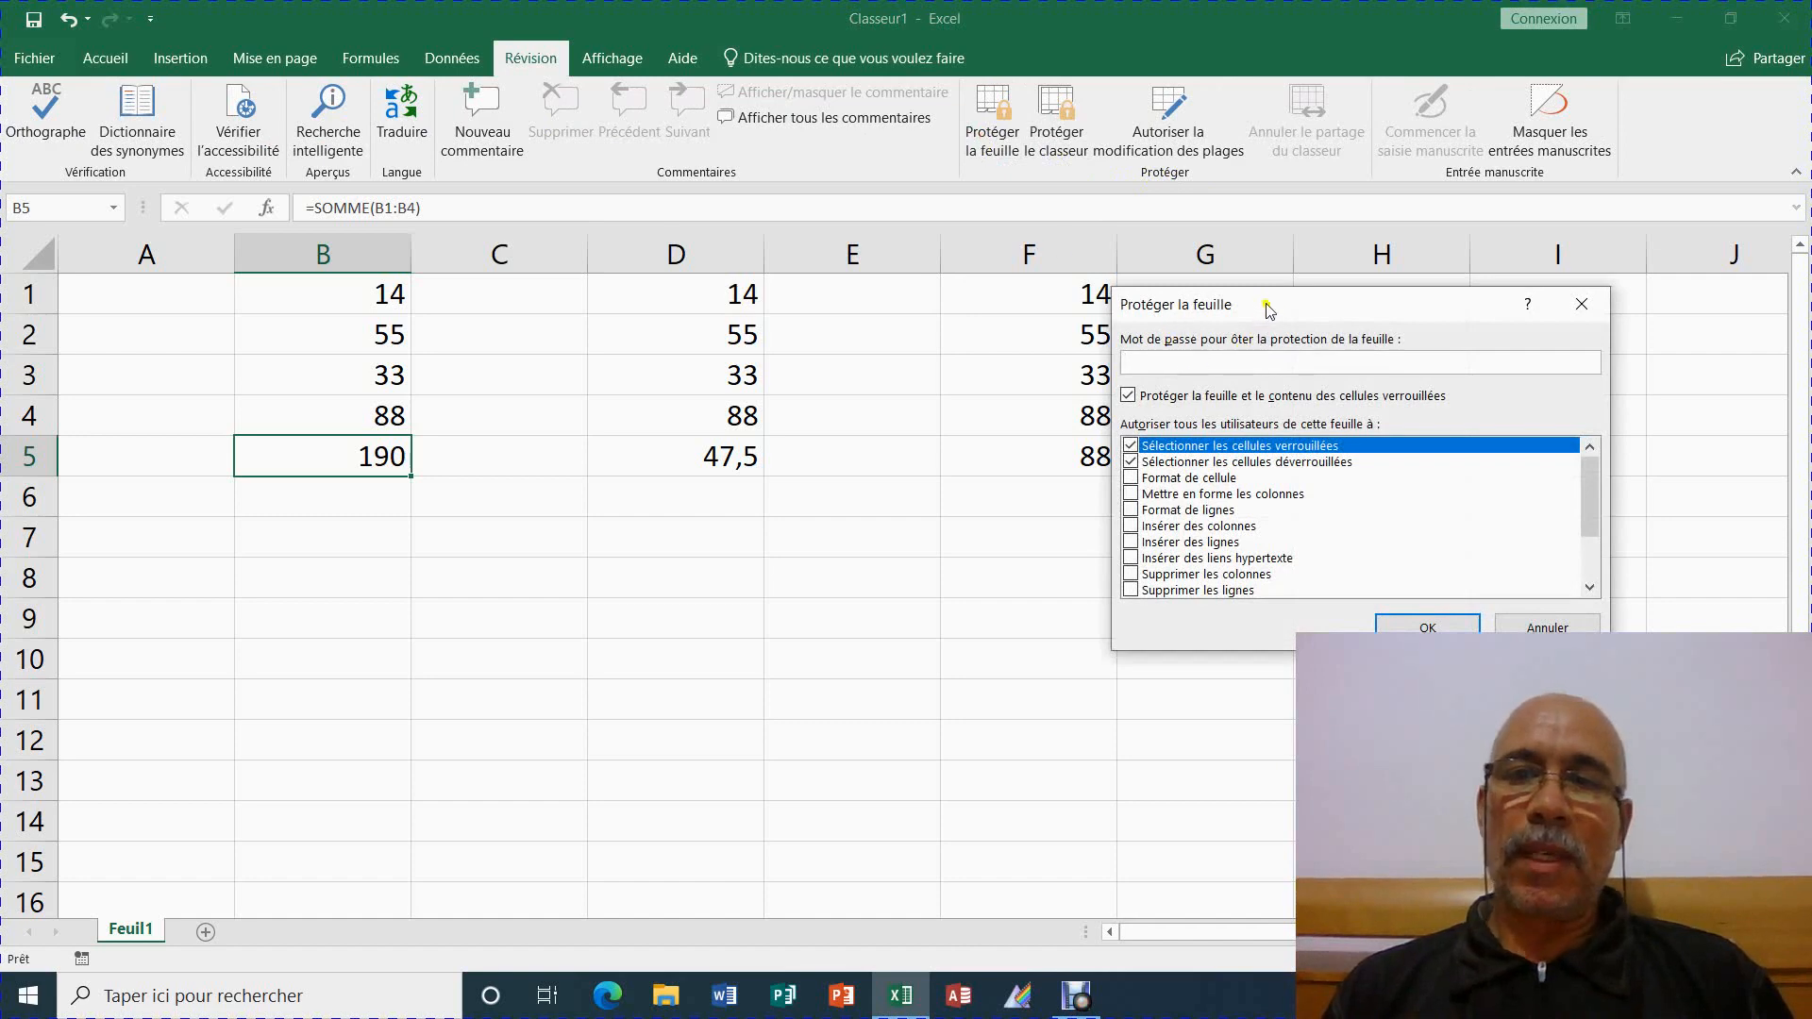
Protect Feuil1 by entering a sheet password and confirming it when asked again
{"action": "left_click_drag", "start_coordinate": [1273, 307], "coordinate": [977, 241]}
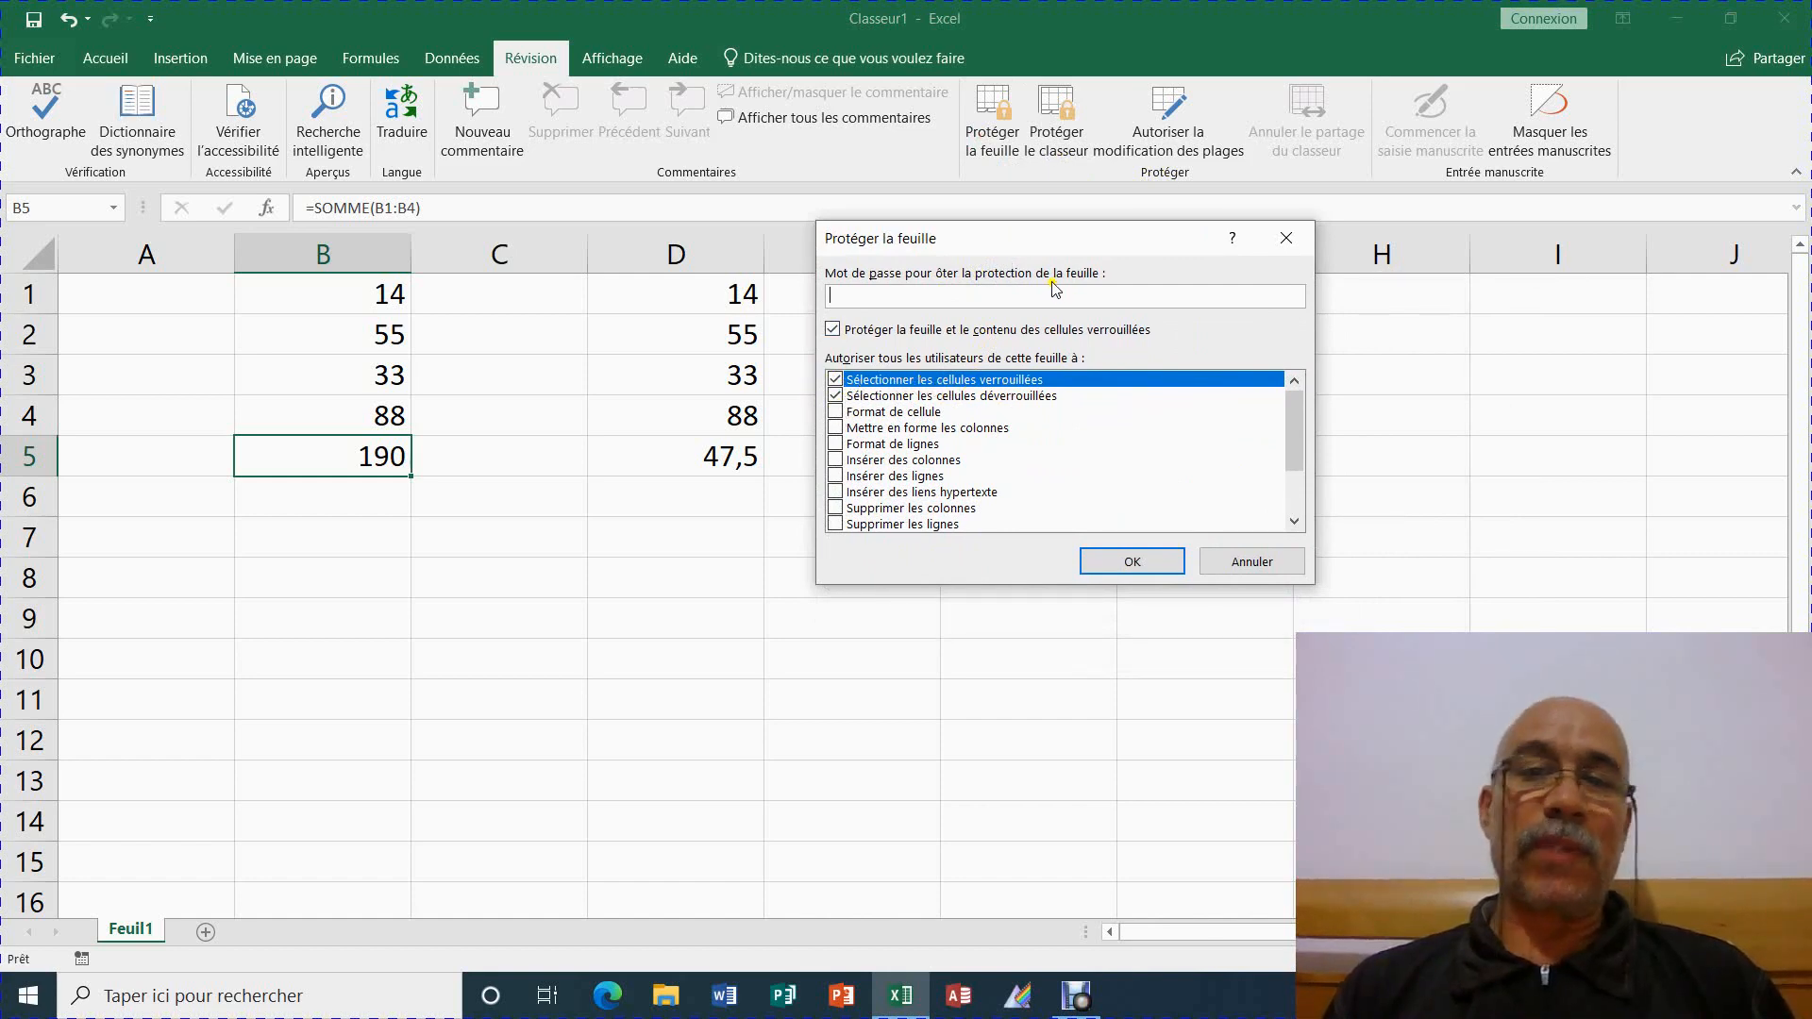
{"action": "left_click_drag", "start_coordinate": [1048, 242], "coordinate": [1289, 257]}
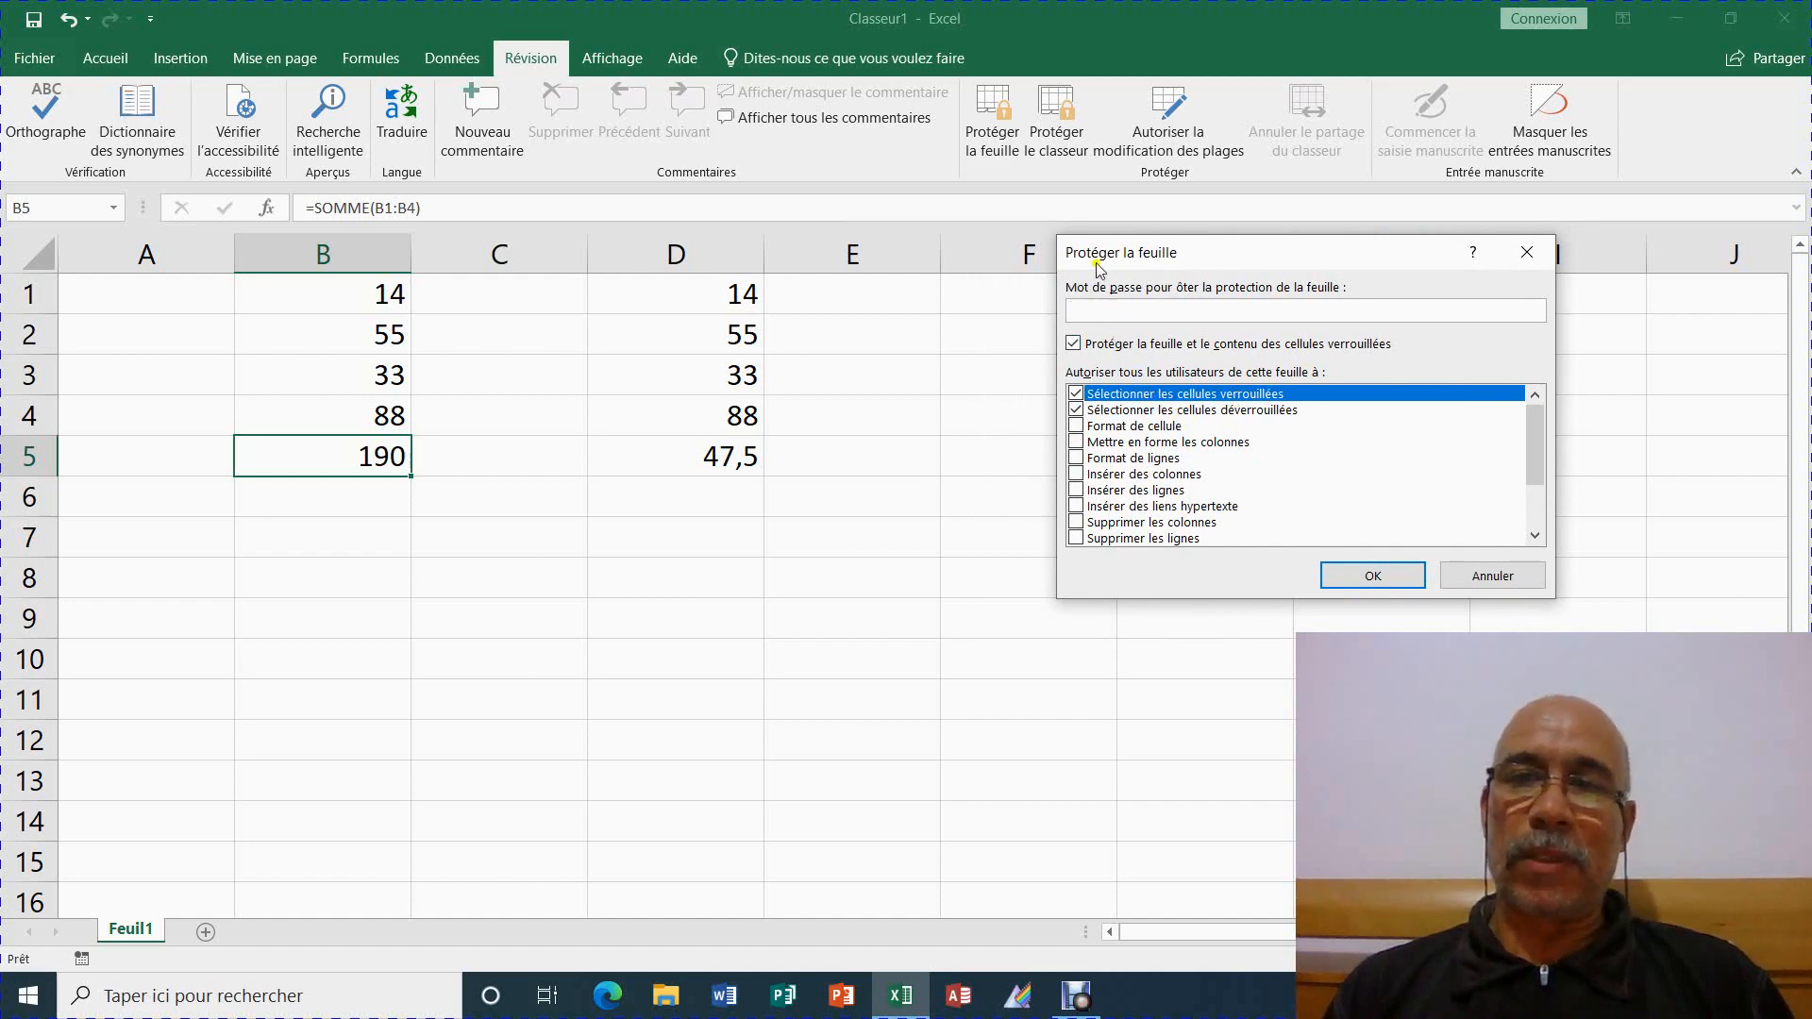
{"action": "left_click_drag", "start_coordinate": [1100, 253], "coordinate": [1100, 263]}
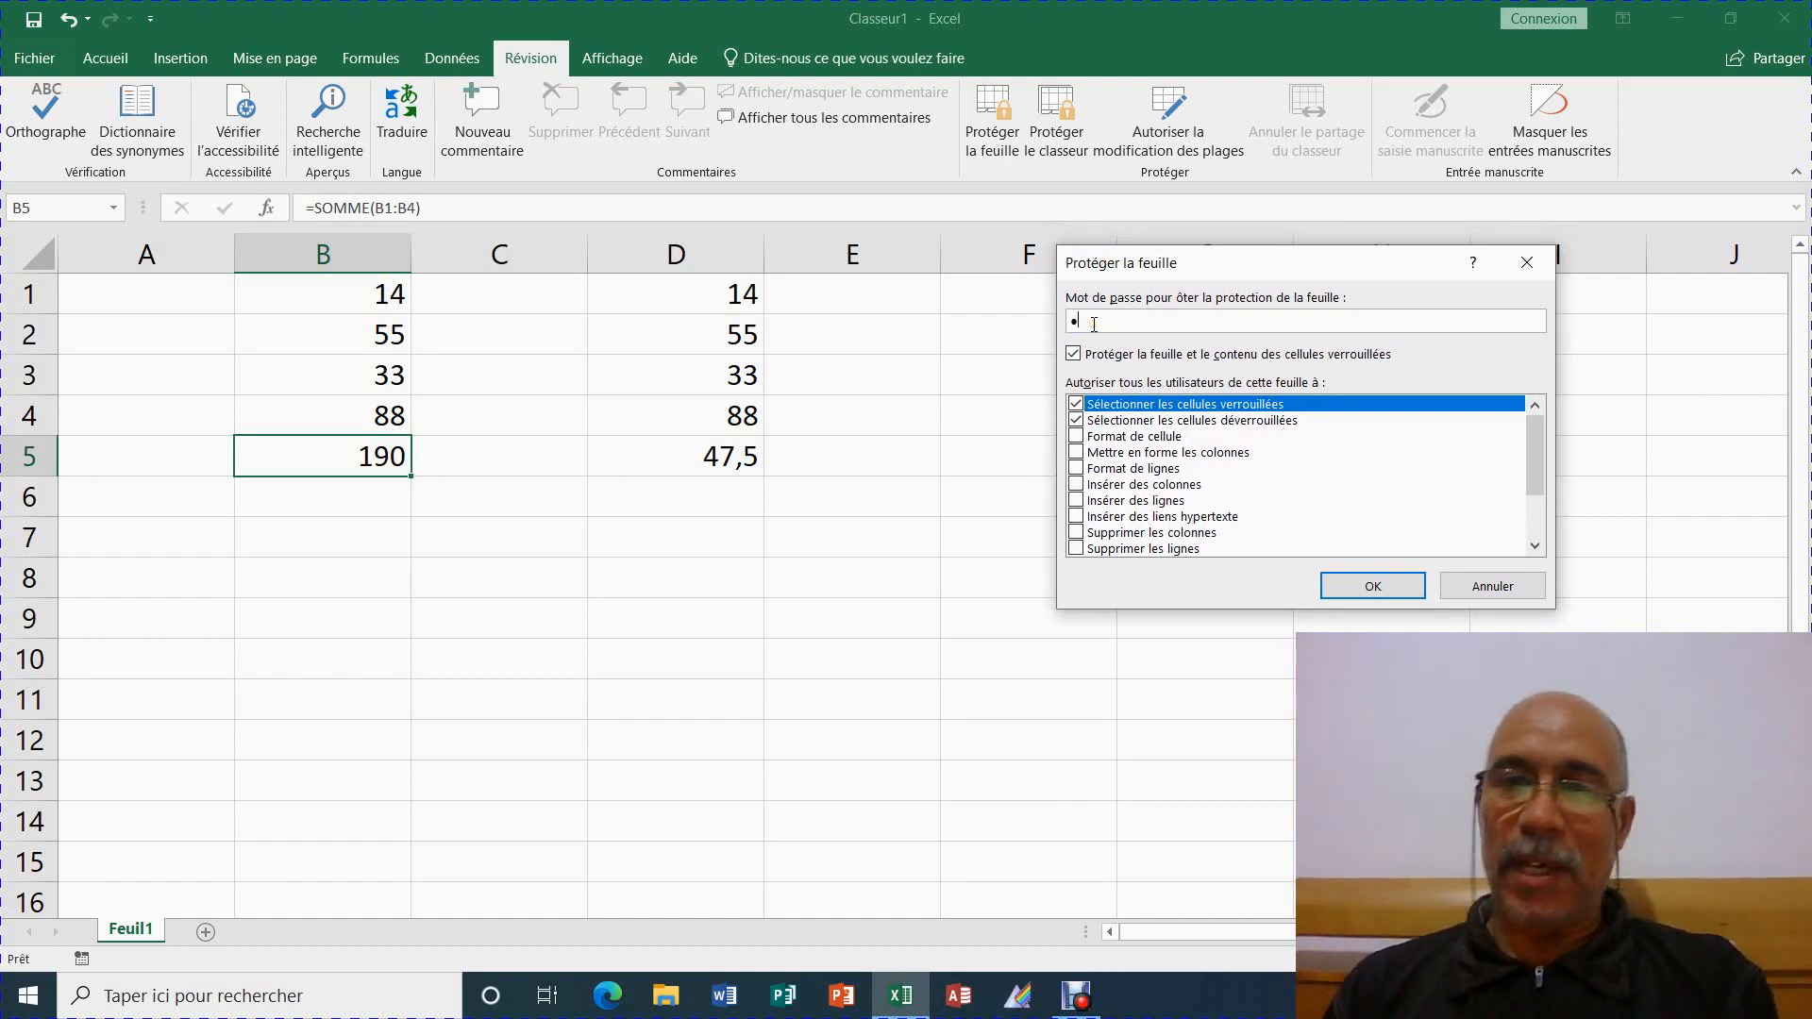
{"action": "type", "text": "3"}
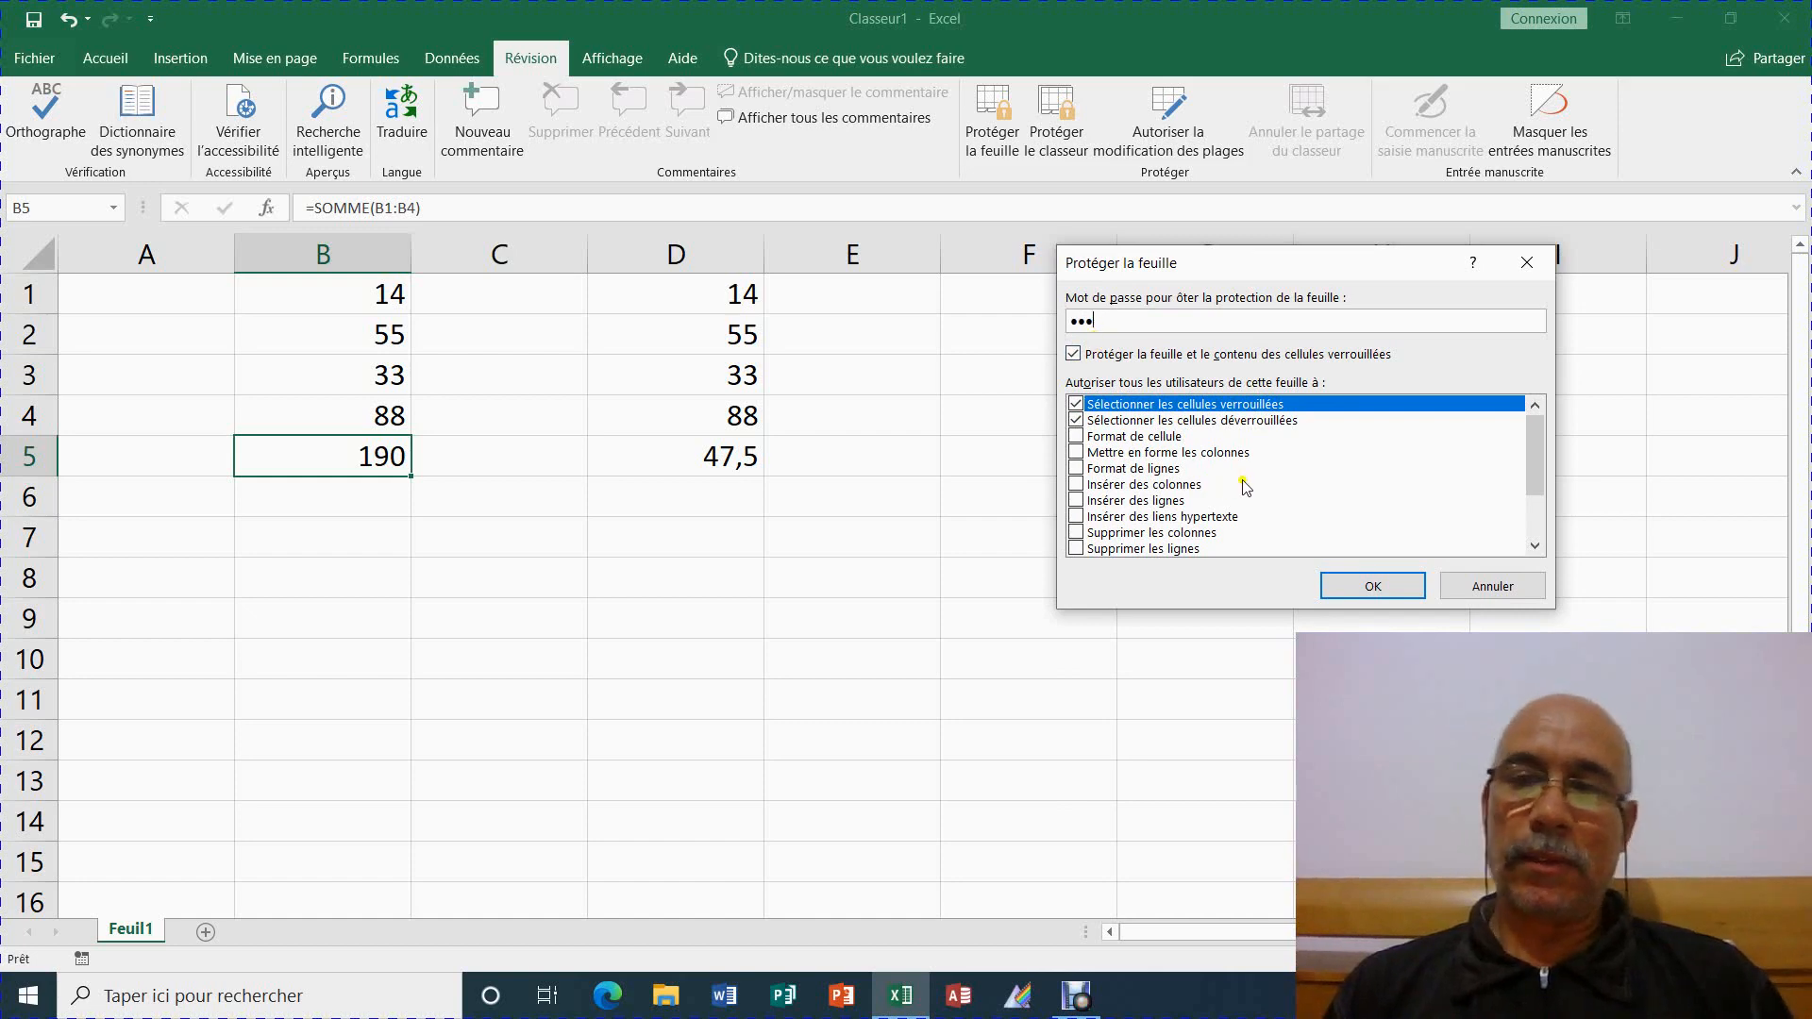
{"action": "left_click", "coordinate": [1374, 585]}
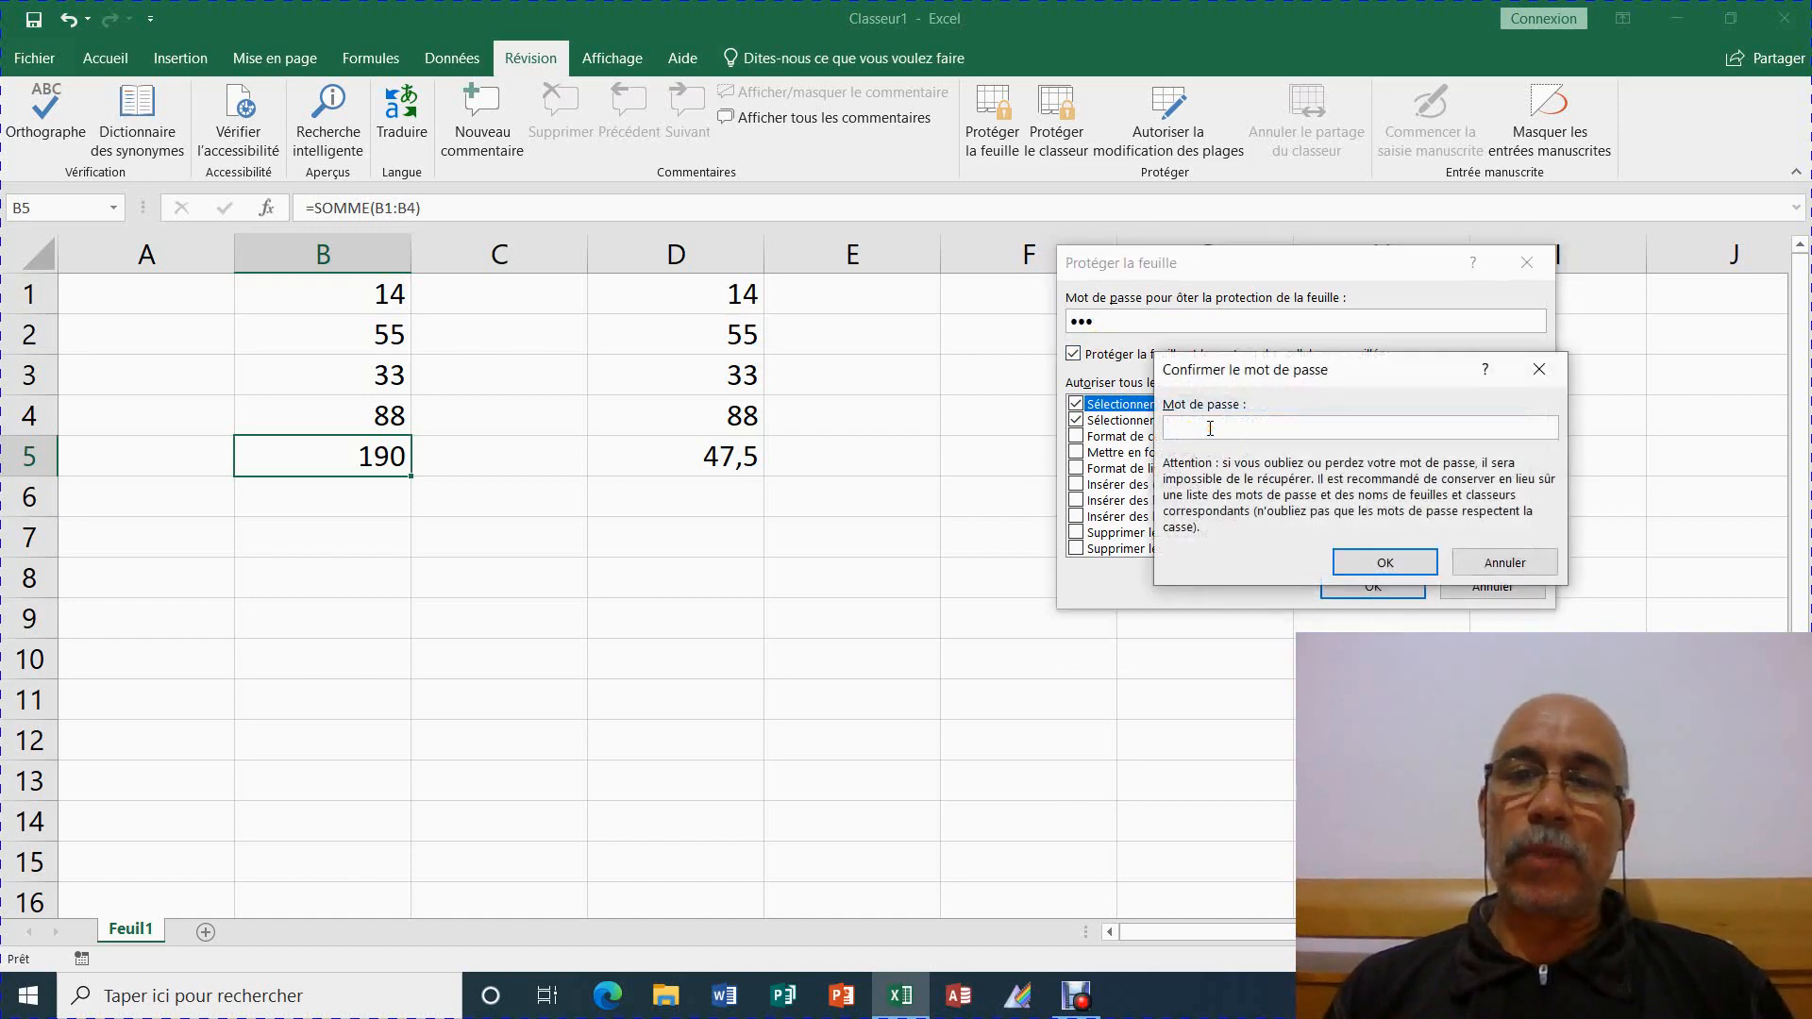
{"action": "type", "text": "1"}
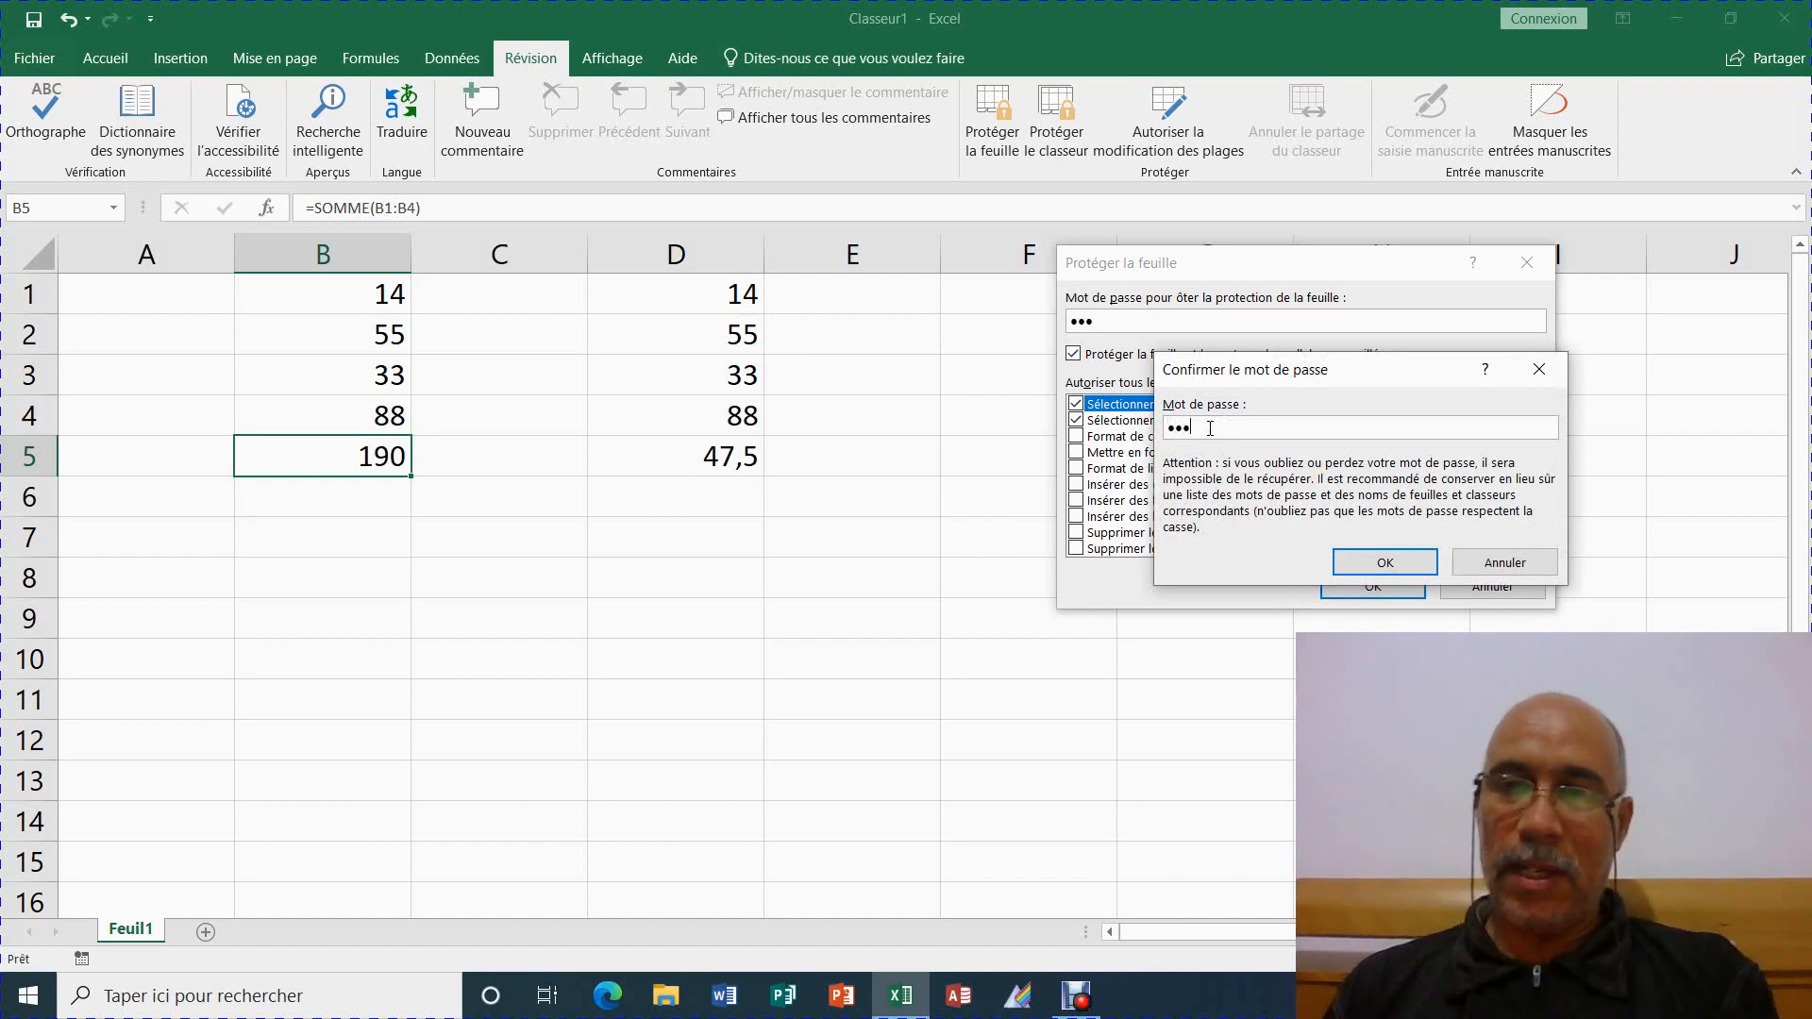
{"action": "left_click", "coordinate": [1385, 562]}
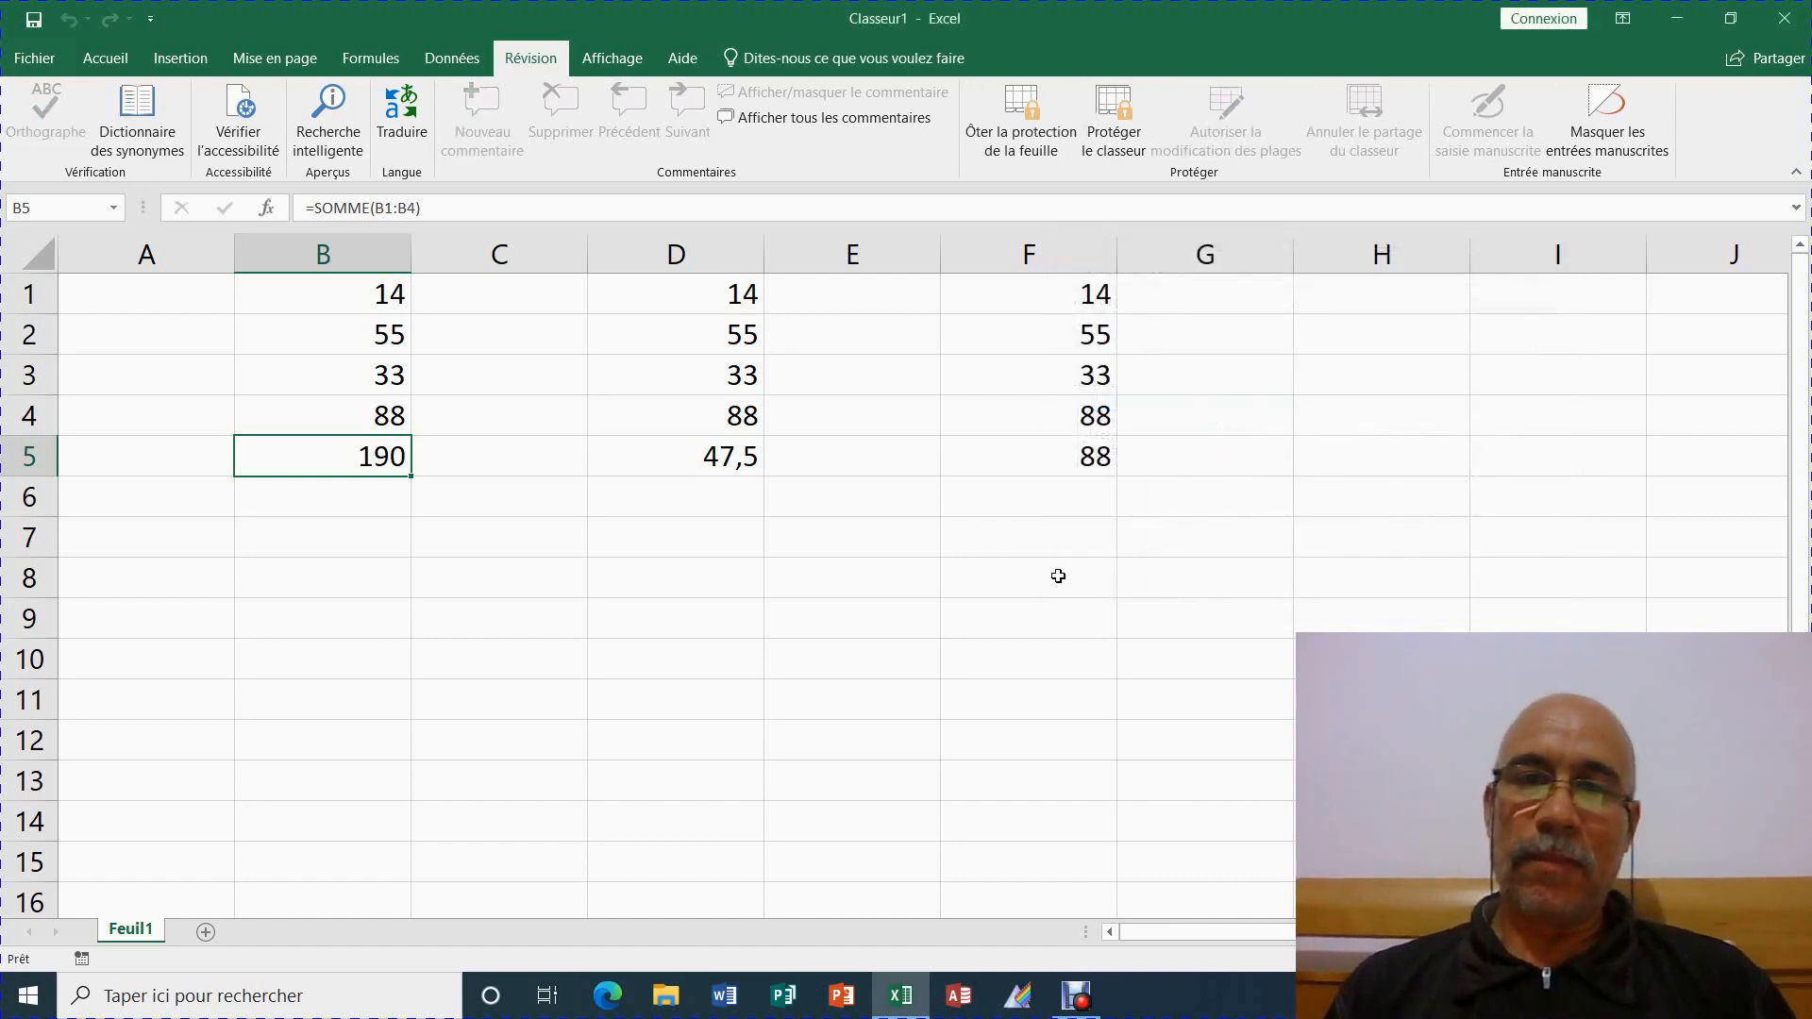
Select F5, D5, B5 and B8, then try deleting B5's sum, triggering the protected-sheet warning
{"action": "left_click", "coordinate": [1051, 469]}
{"action": "left_click", "coordinate": [683, 457]}
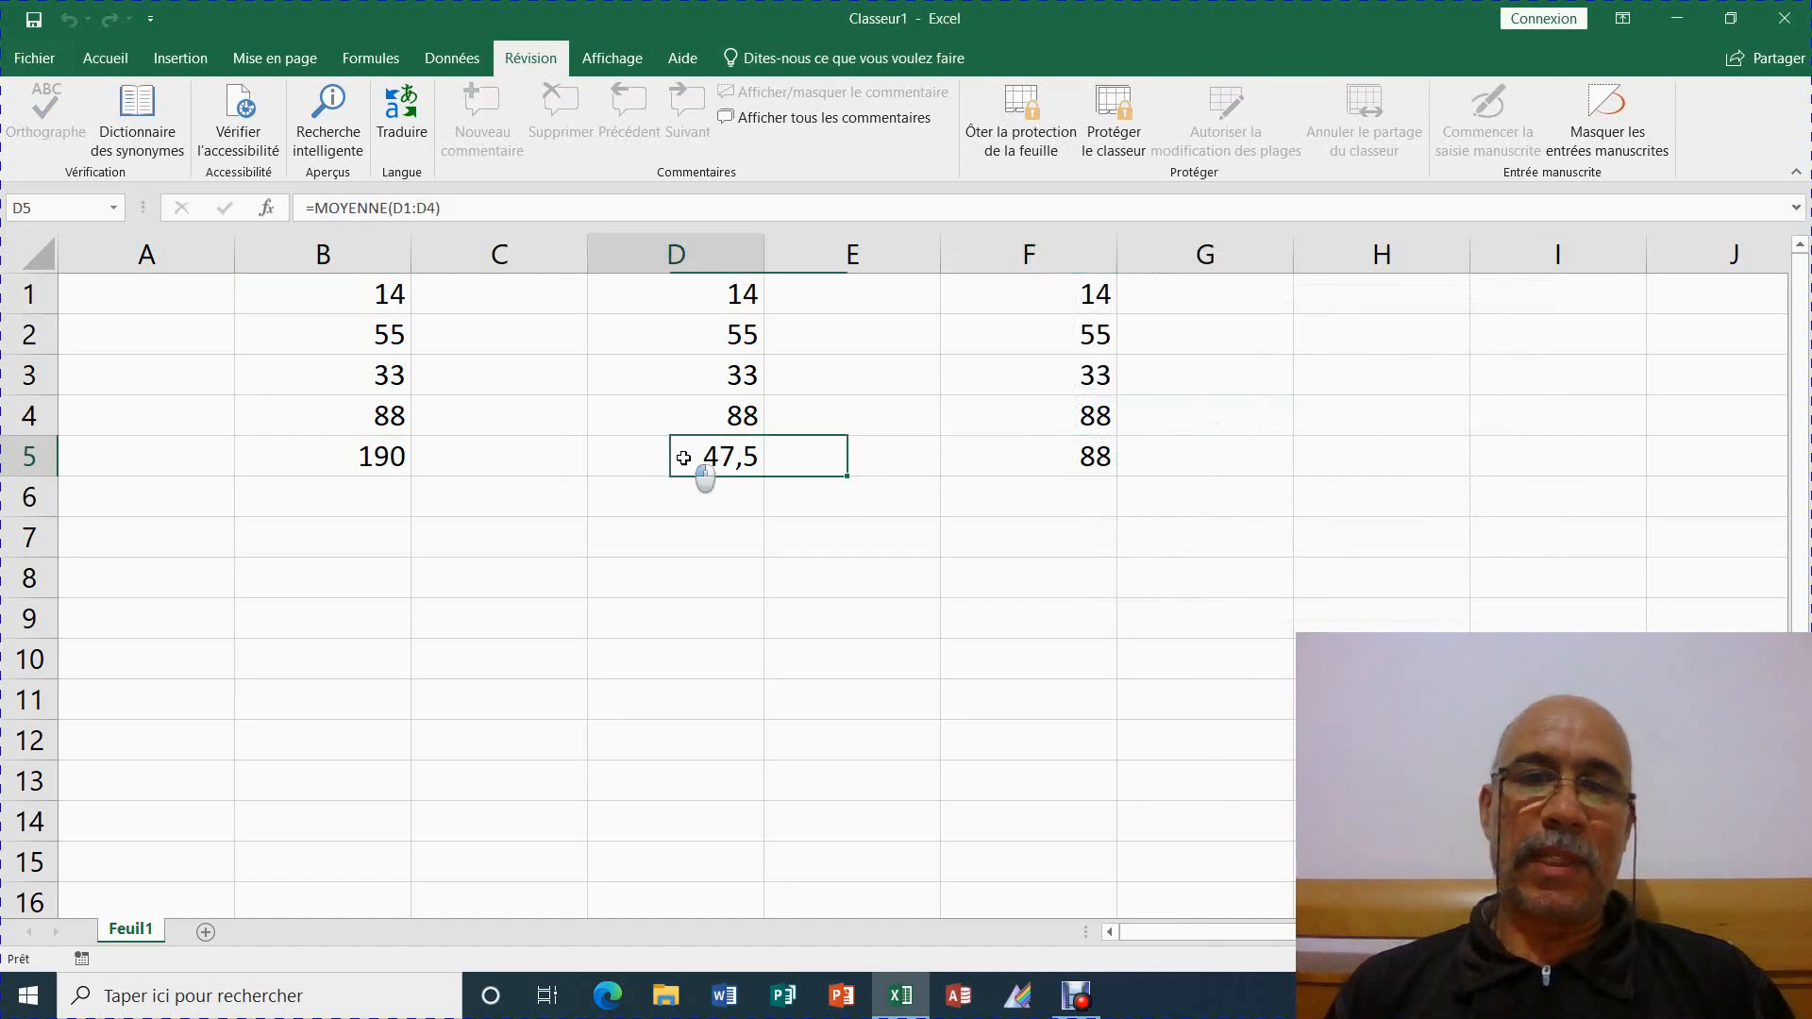
{"action": "left_click", "coordinate": [395, 452]}
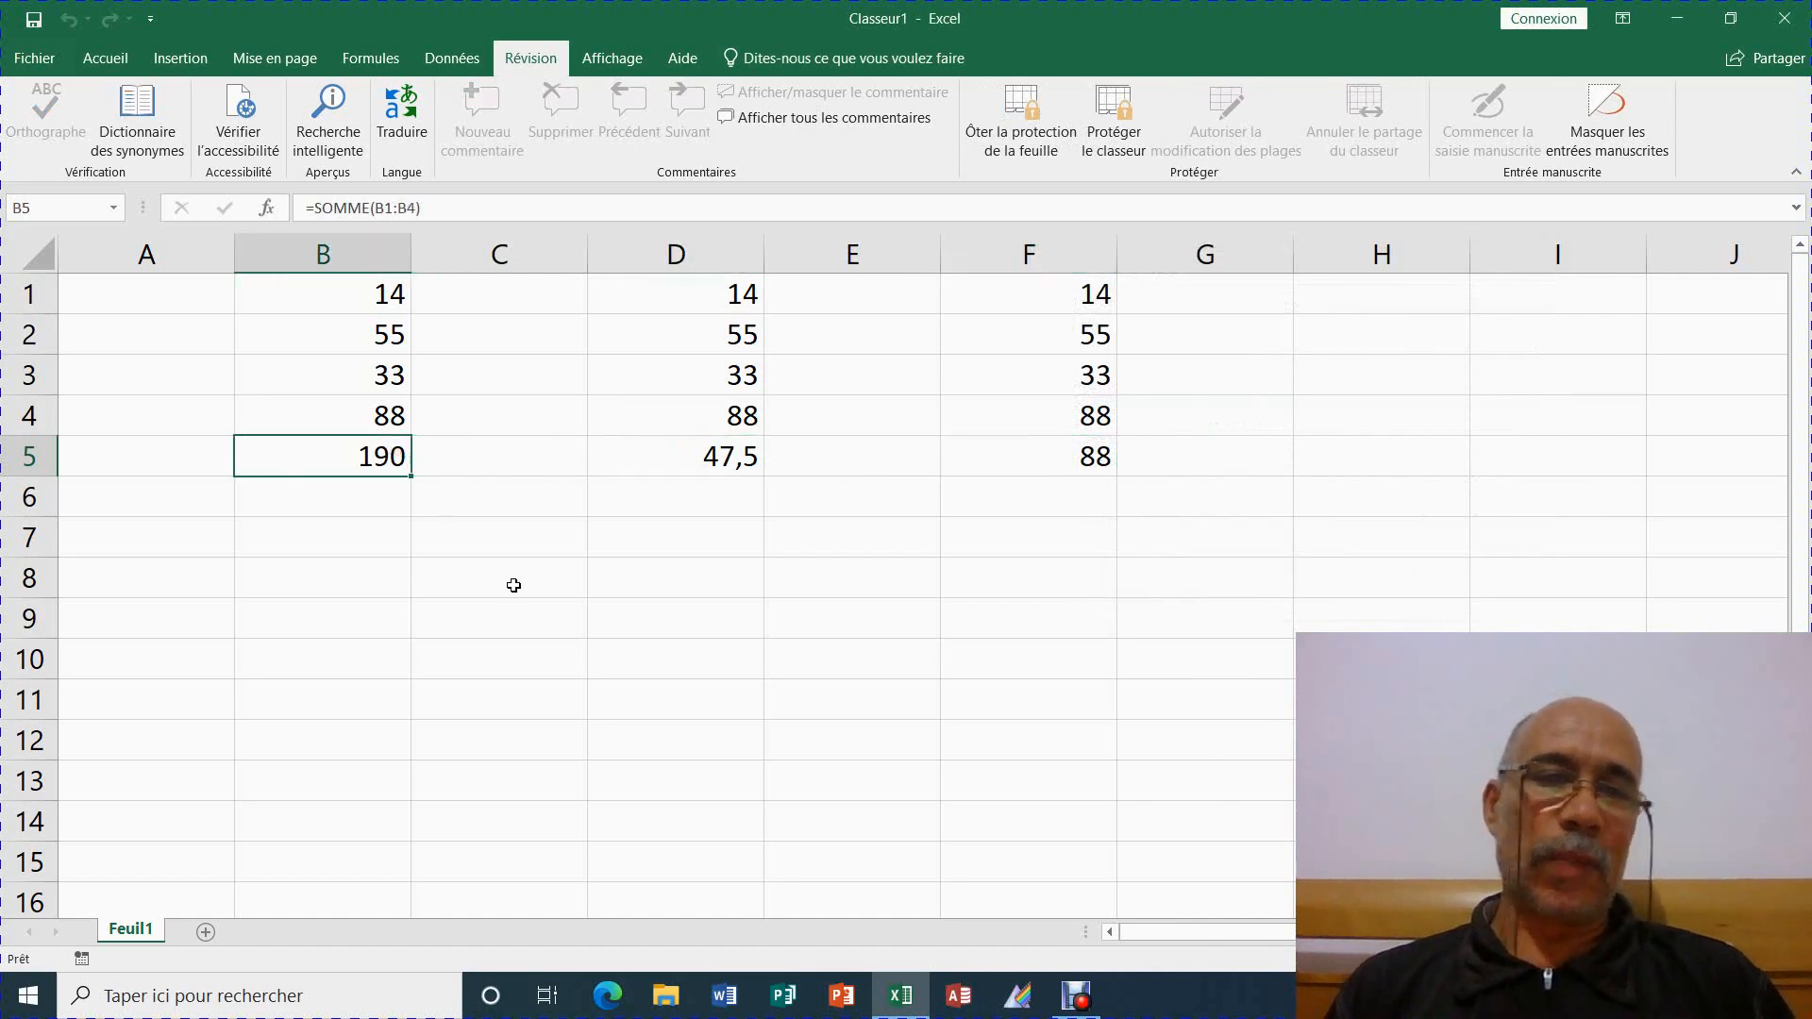
{"action": "left_click", "coordinate": [392, 592]}
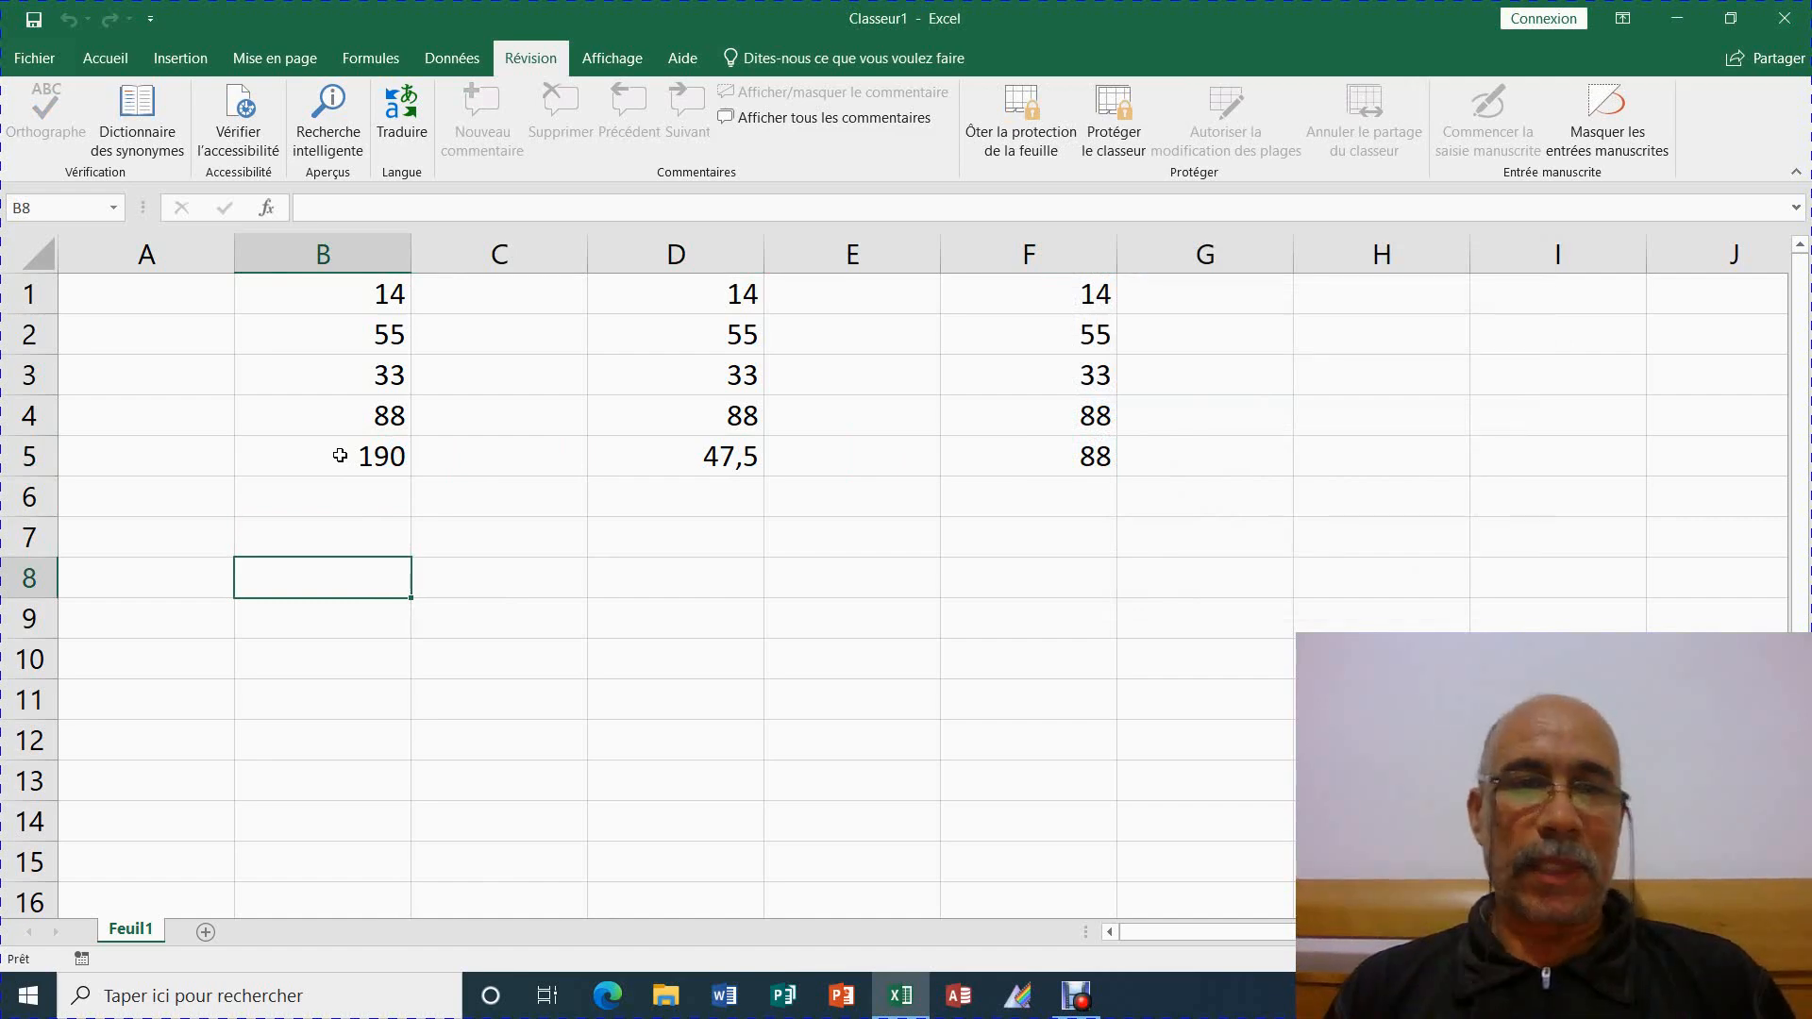
{"action": "left_click", "coordinate": [340, 456]}
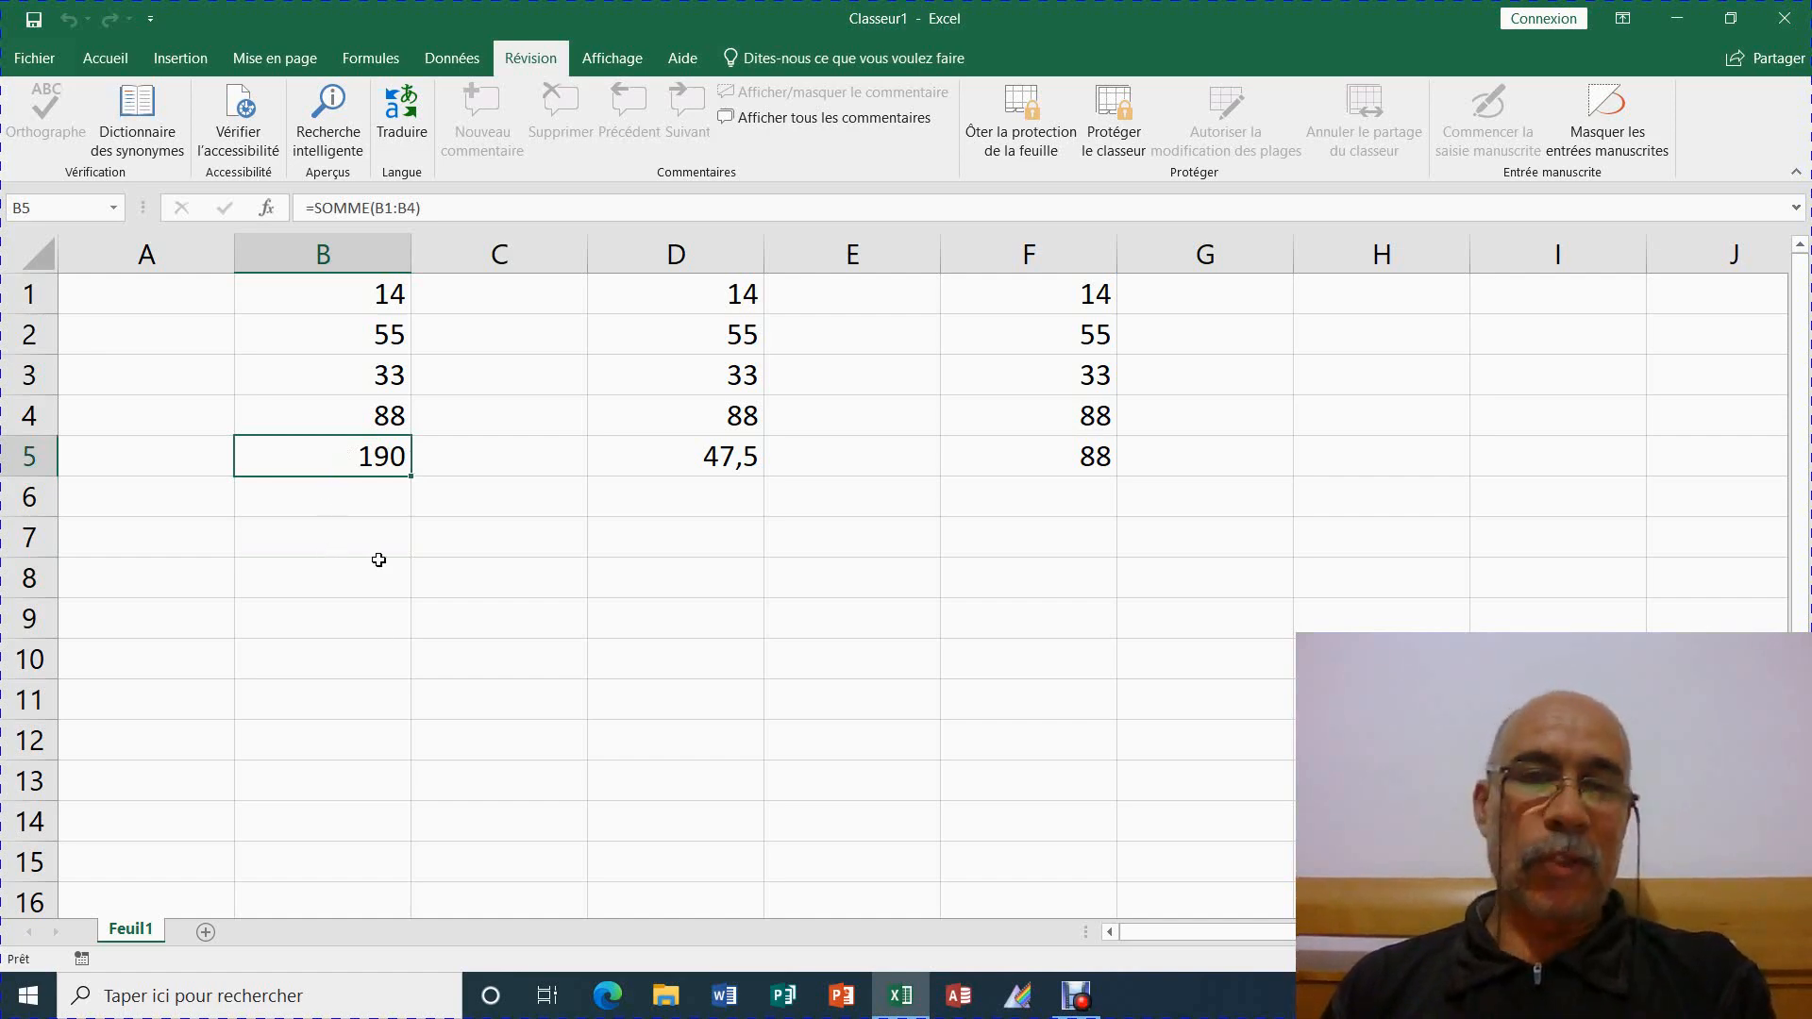
{"action": "key", "text": "Delete"}
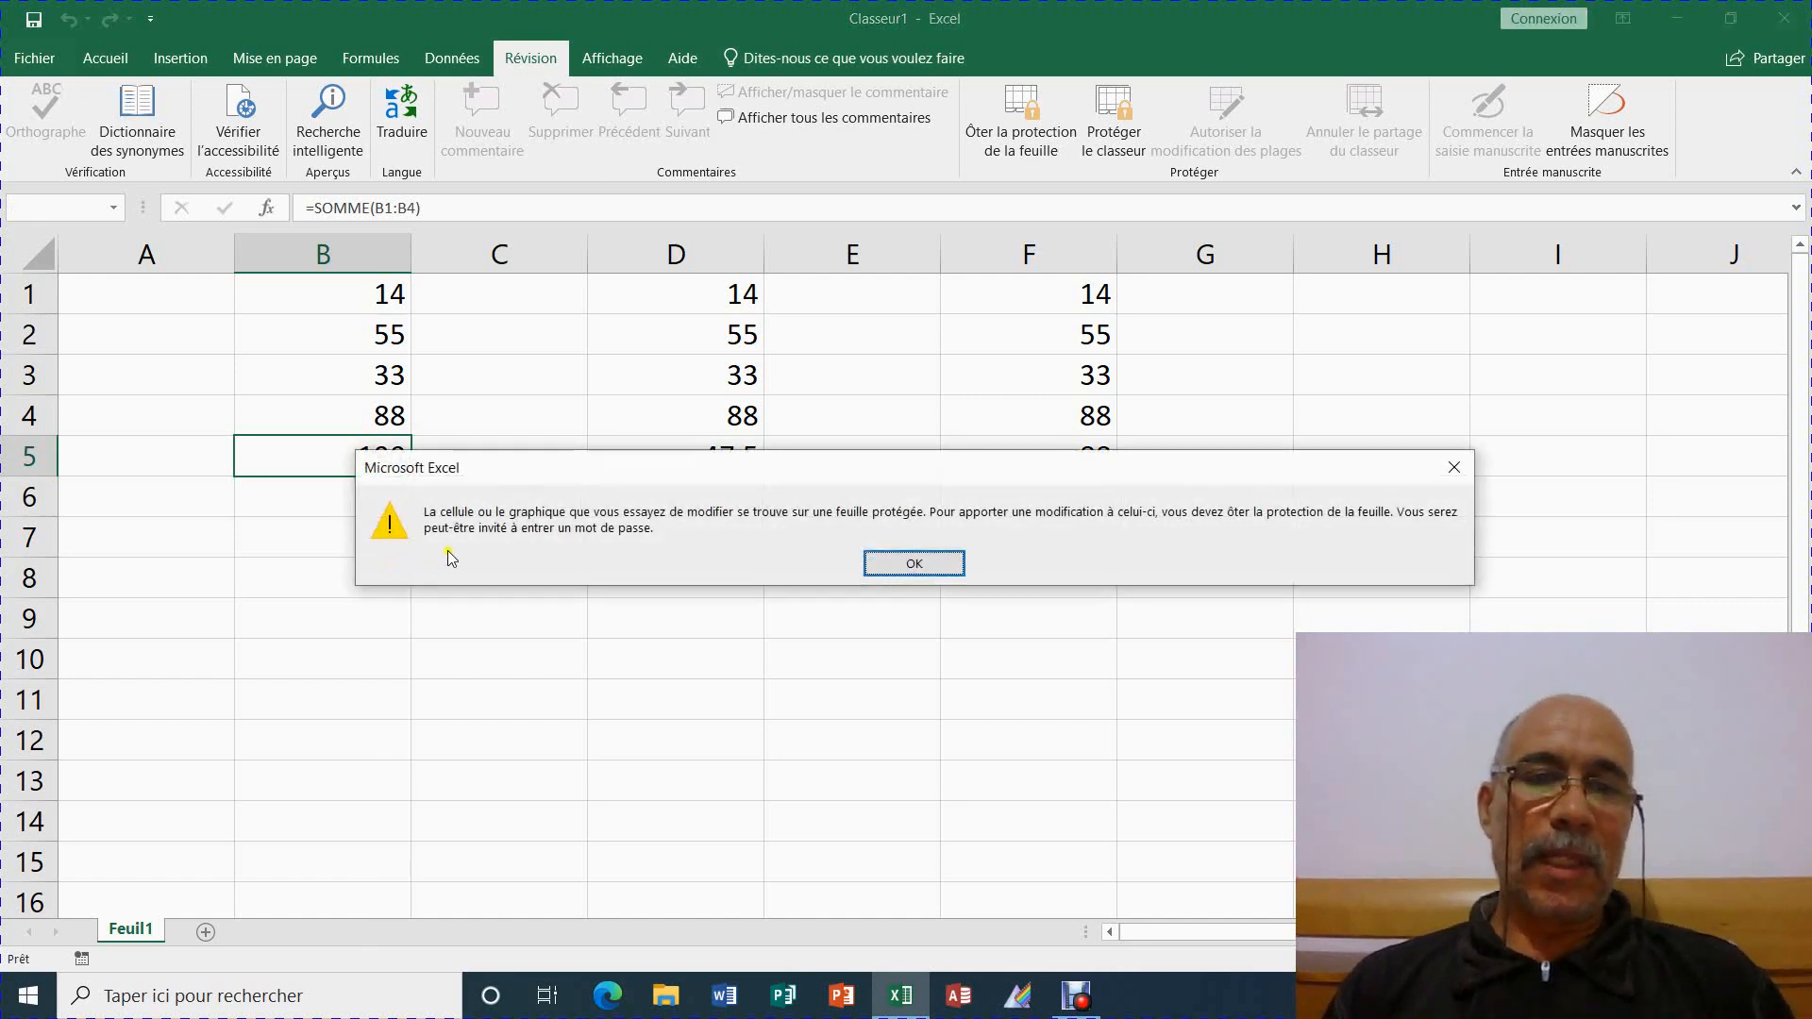
Move the warning to reveal row 5, dismiss it, then select the average cell D5
{"action": "left_click_drag", "start_coordinate": [606, 477], "coordinate": [623, 378]}
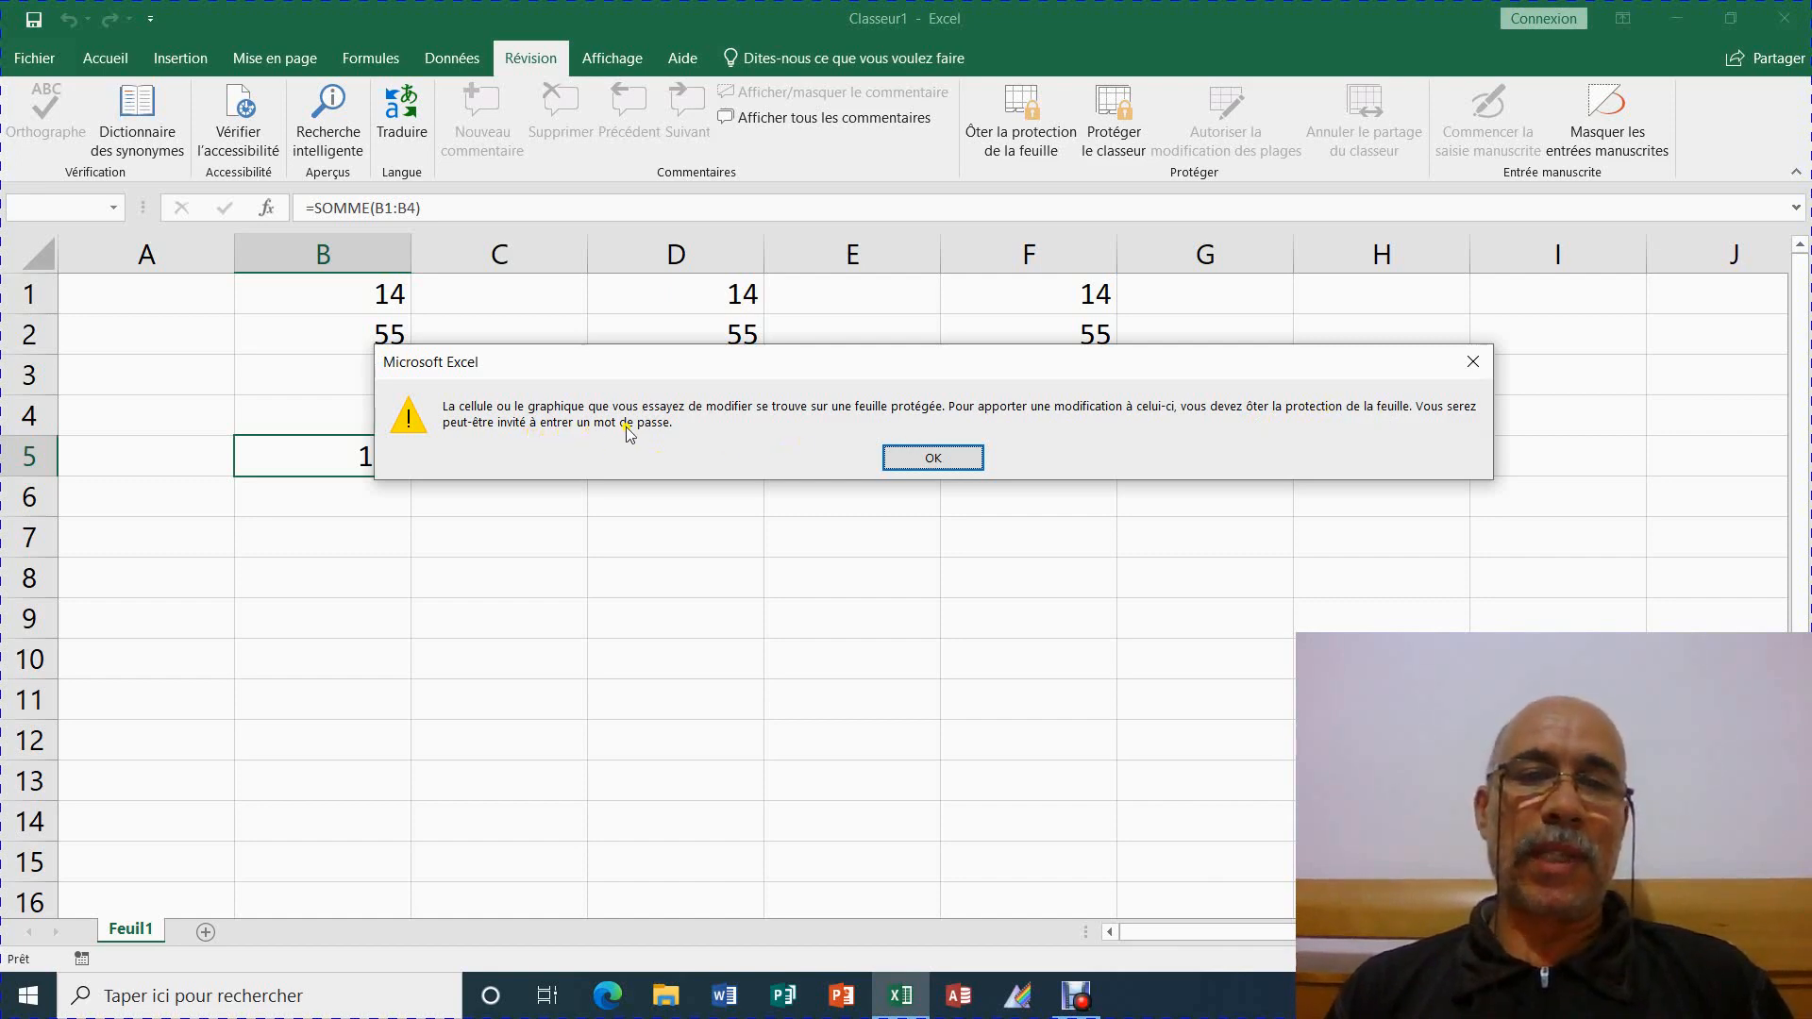
{"action": "left_click_drag", "start_coordinate": [913, 368], "coordinate": [840, 507]}
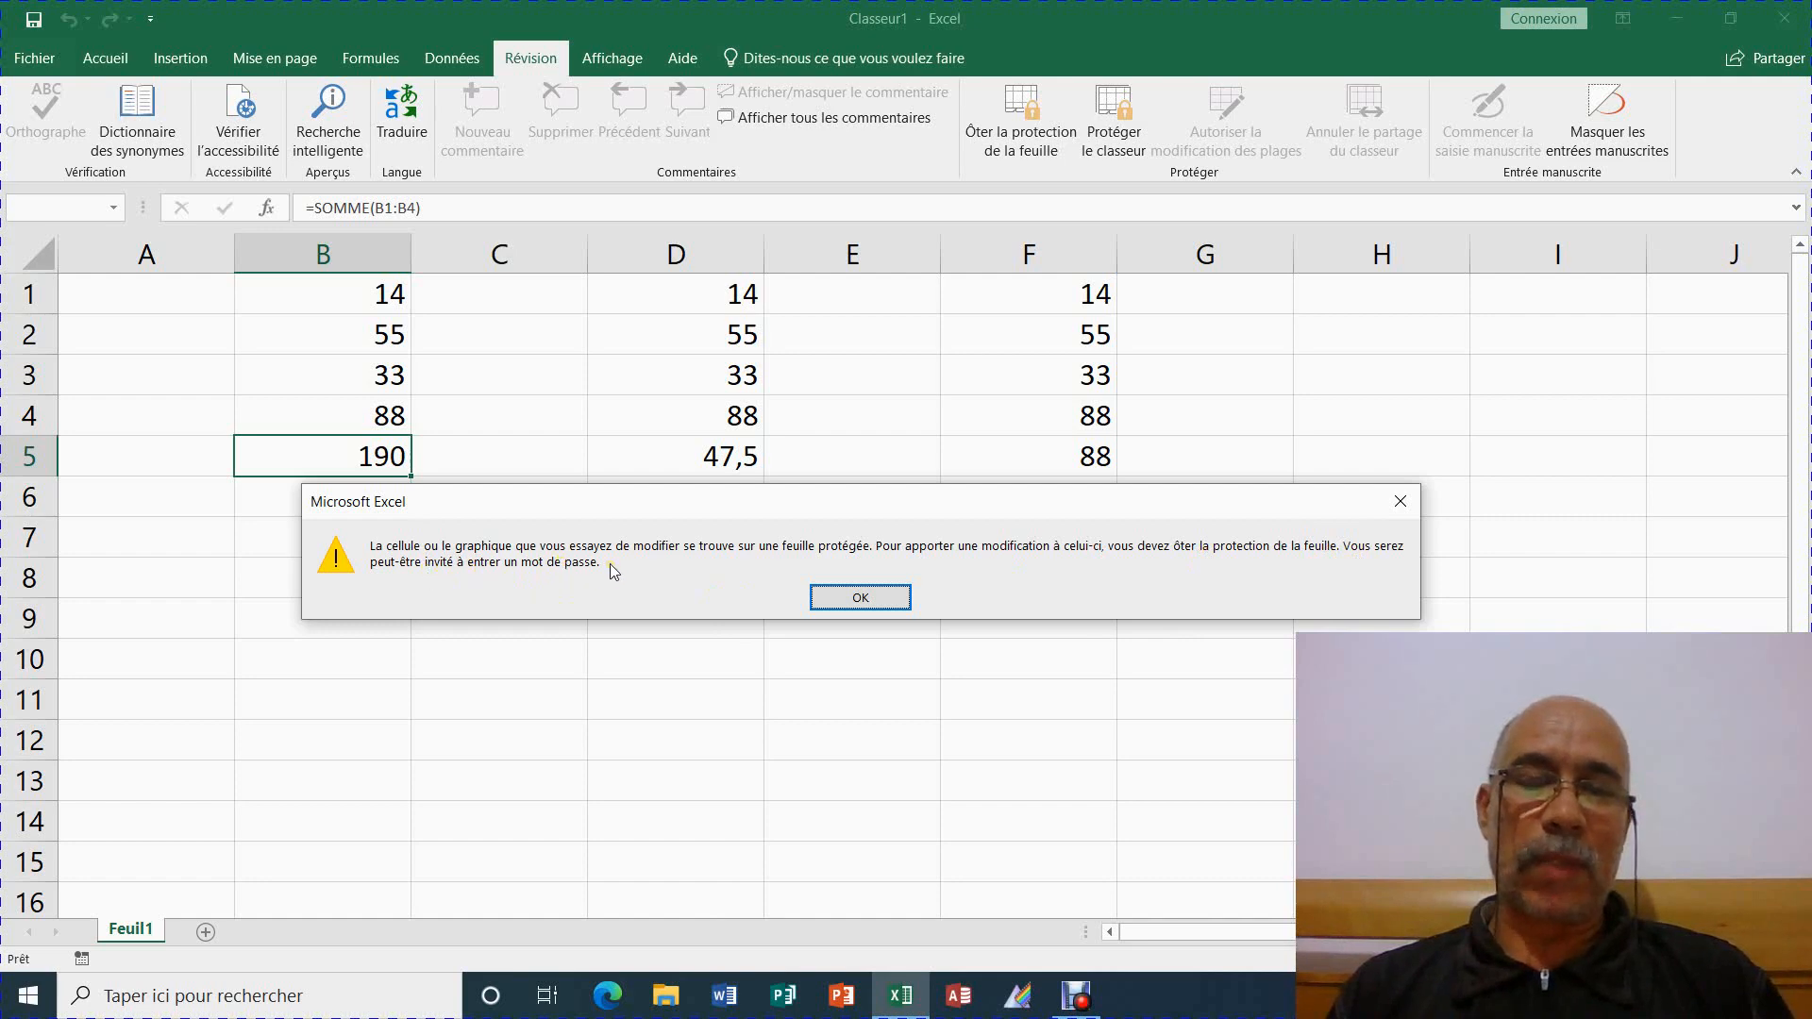
{"action": "left_click", "coordinate": [823, 592]}
{"action": "left_click", "coordinate": [706, 461]}
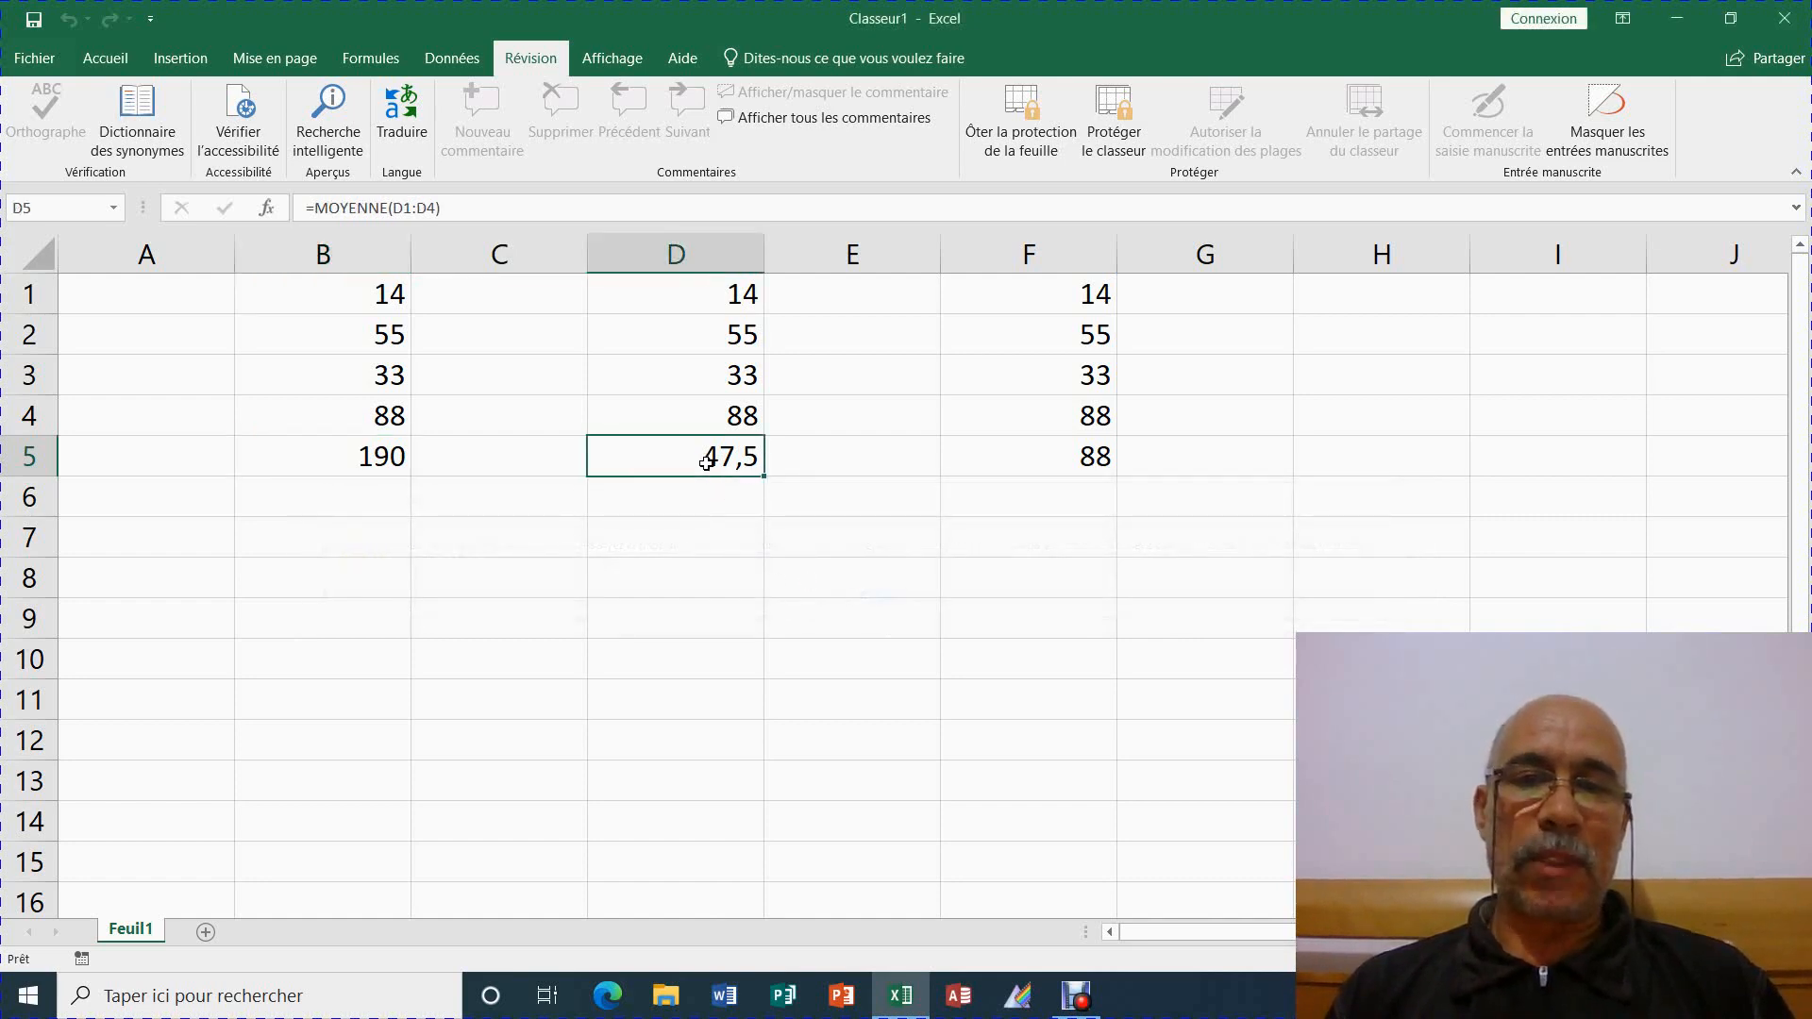
{"action": "double_click", "coordinate": [707, 462]}
{"action": "left_click", "coordinate": [914, 564]}
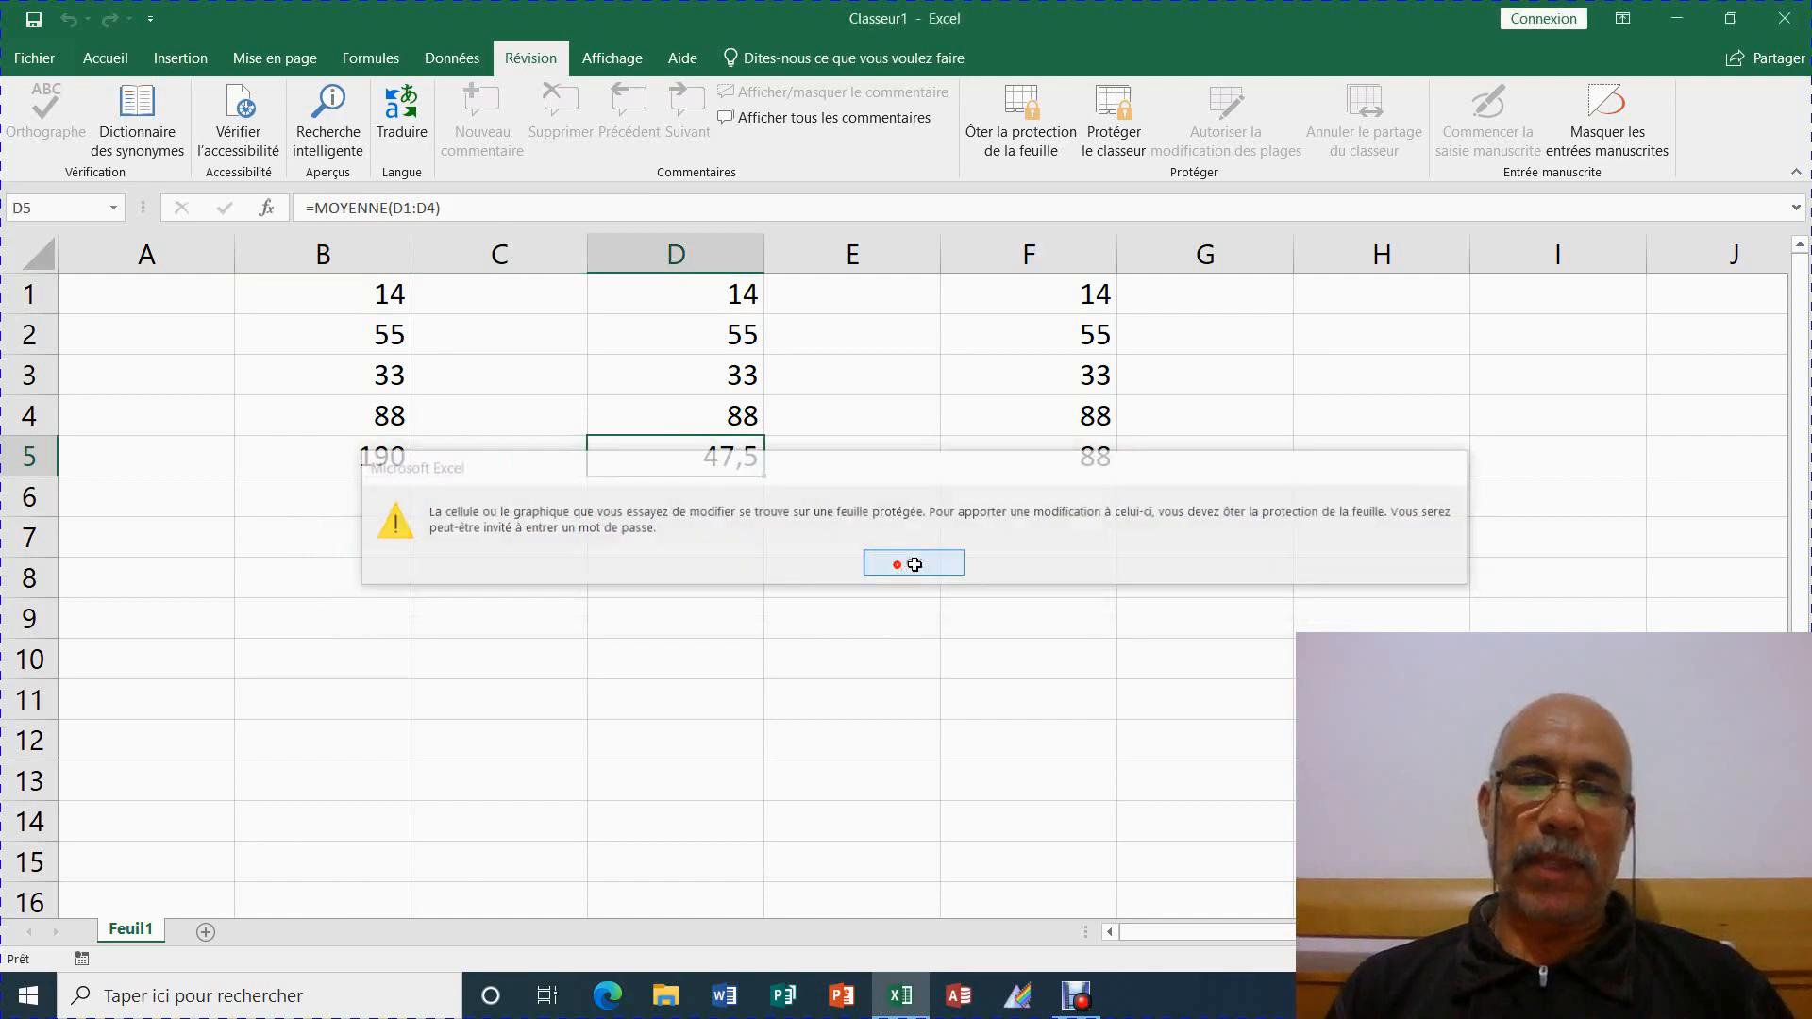
{"action": "left_click", "coordinate": [938, 455]}
{"action": "double_click", "coordinate": [938, 455]}
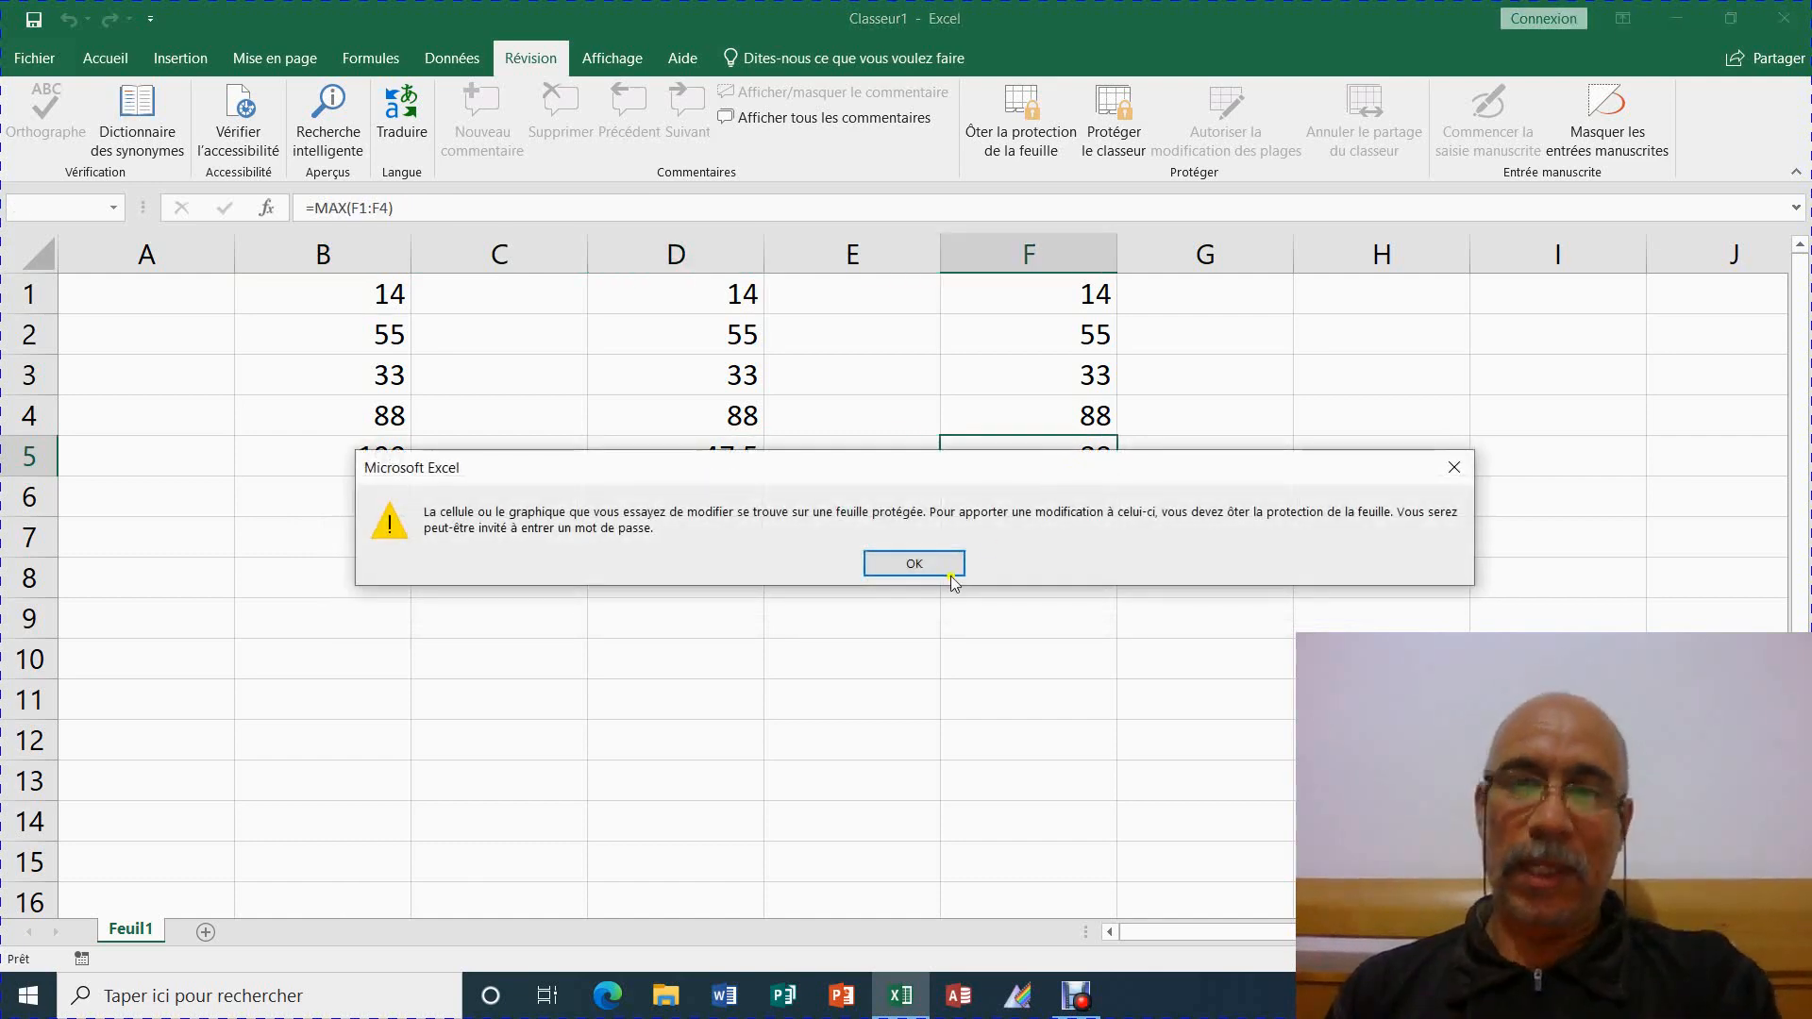
{"action": "left_click", "coordinate": [943, 570]}
{"action": "left_click", "coordinate": [382, 455]}
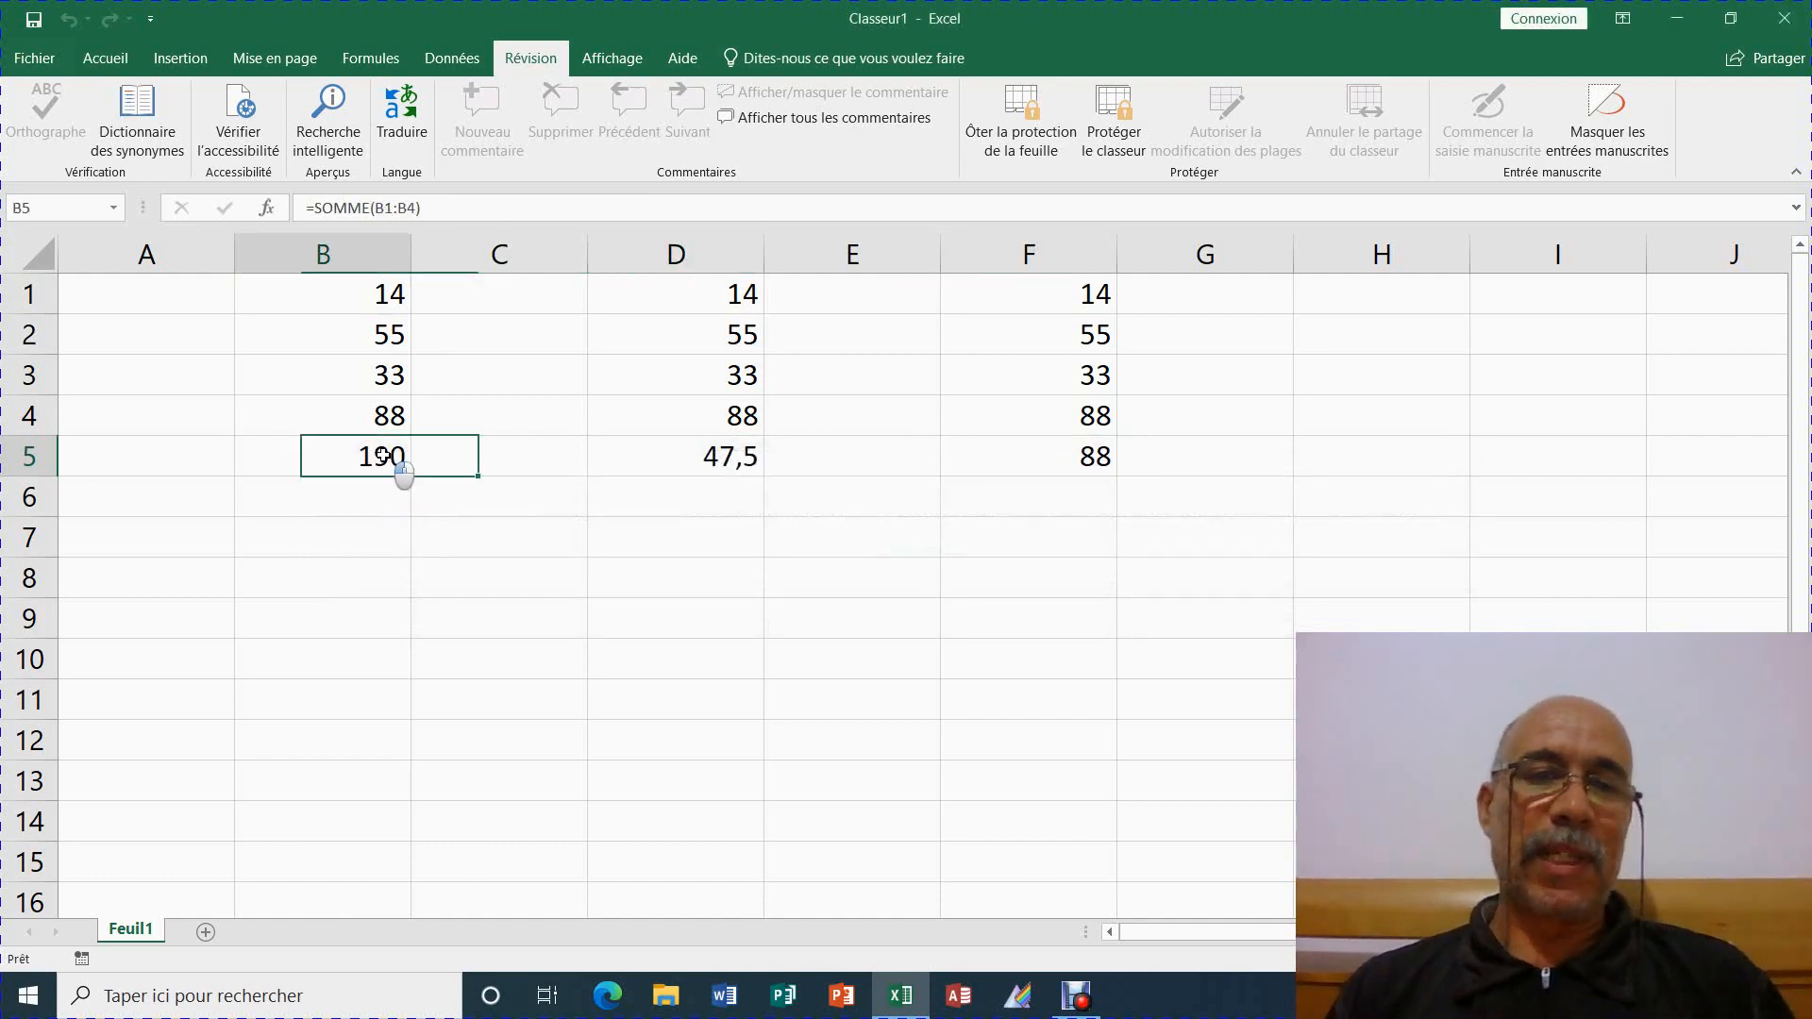
{"action": "left_click", "coordinate": [626, 457]}
{"action": "left_click", "coordinate": [1071, 460]}
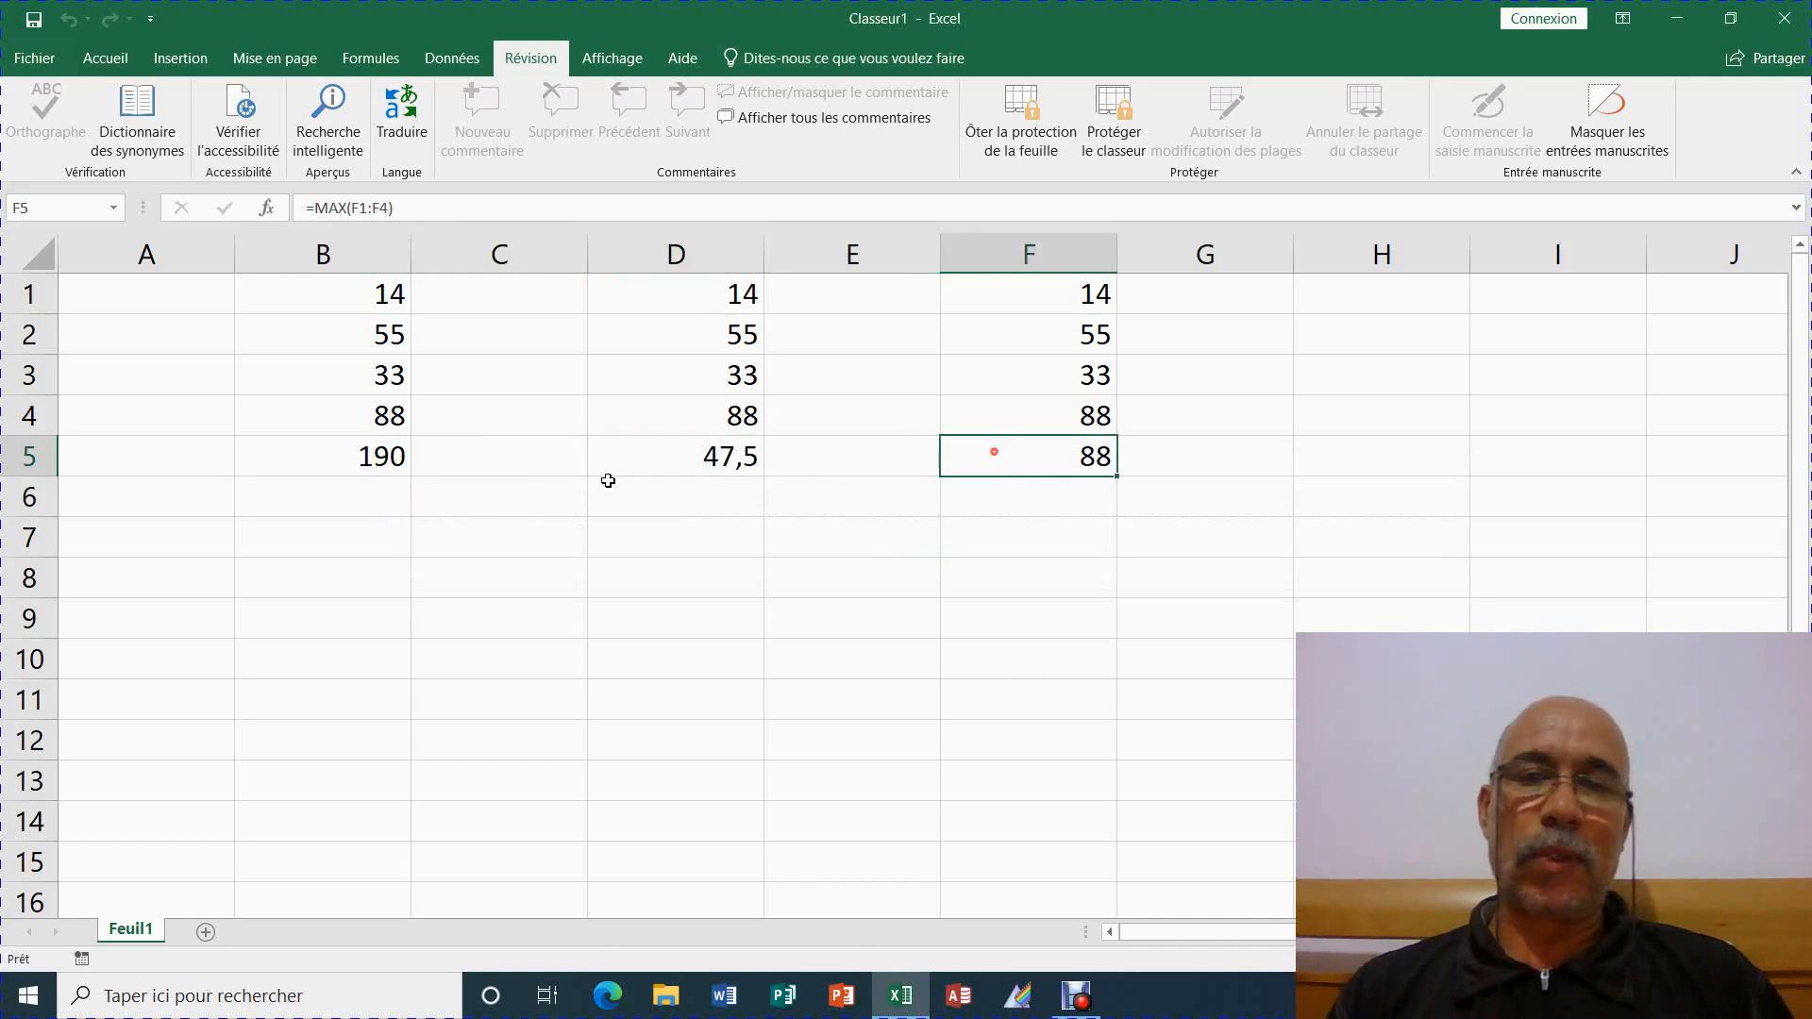
{"action": "left_click", "coordinate": [360, 452]}
{"action": "left_click", "coordinate": [102, 60]}
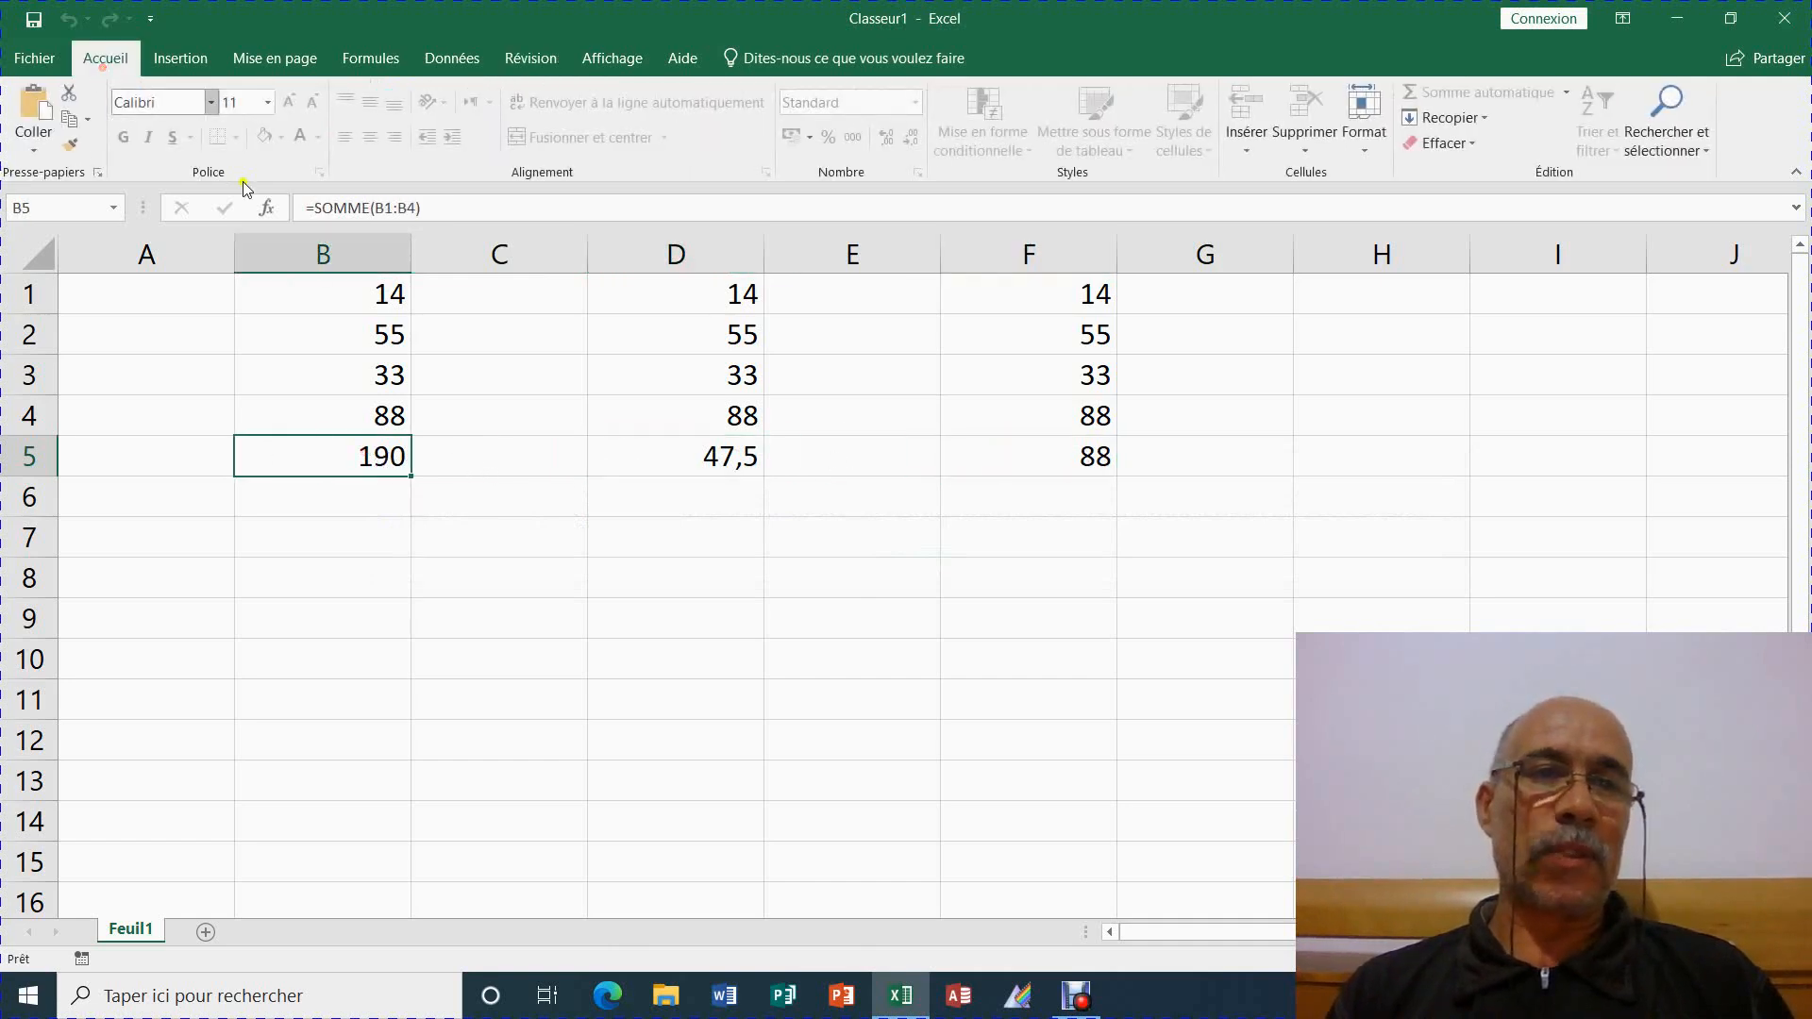
{"action": "left_click", "coordinate": [373, 529]}
{"action": "left_click", "coordinate": [359, 457]}
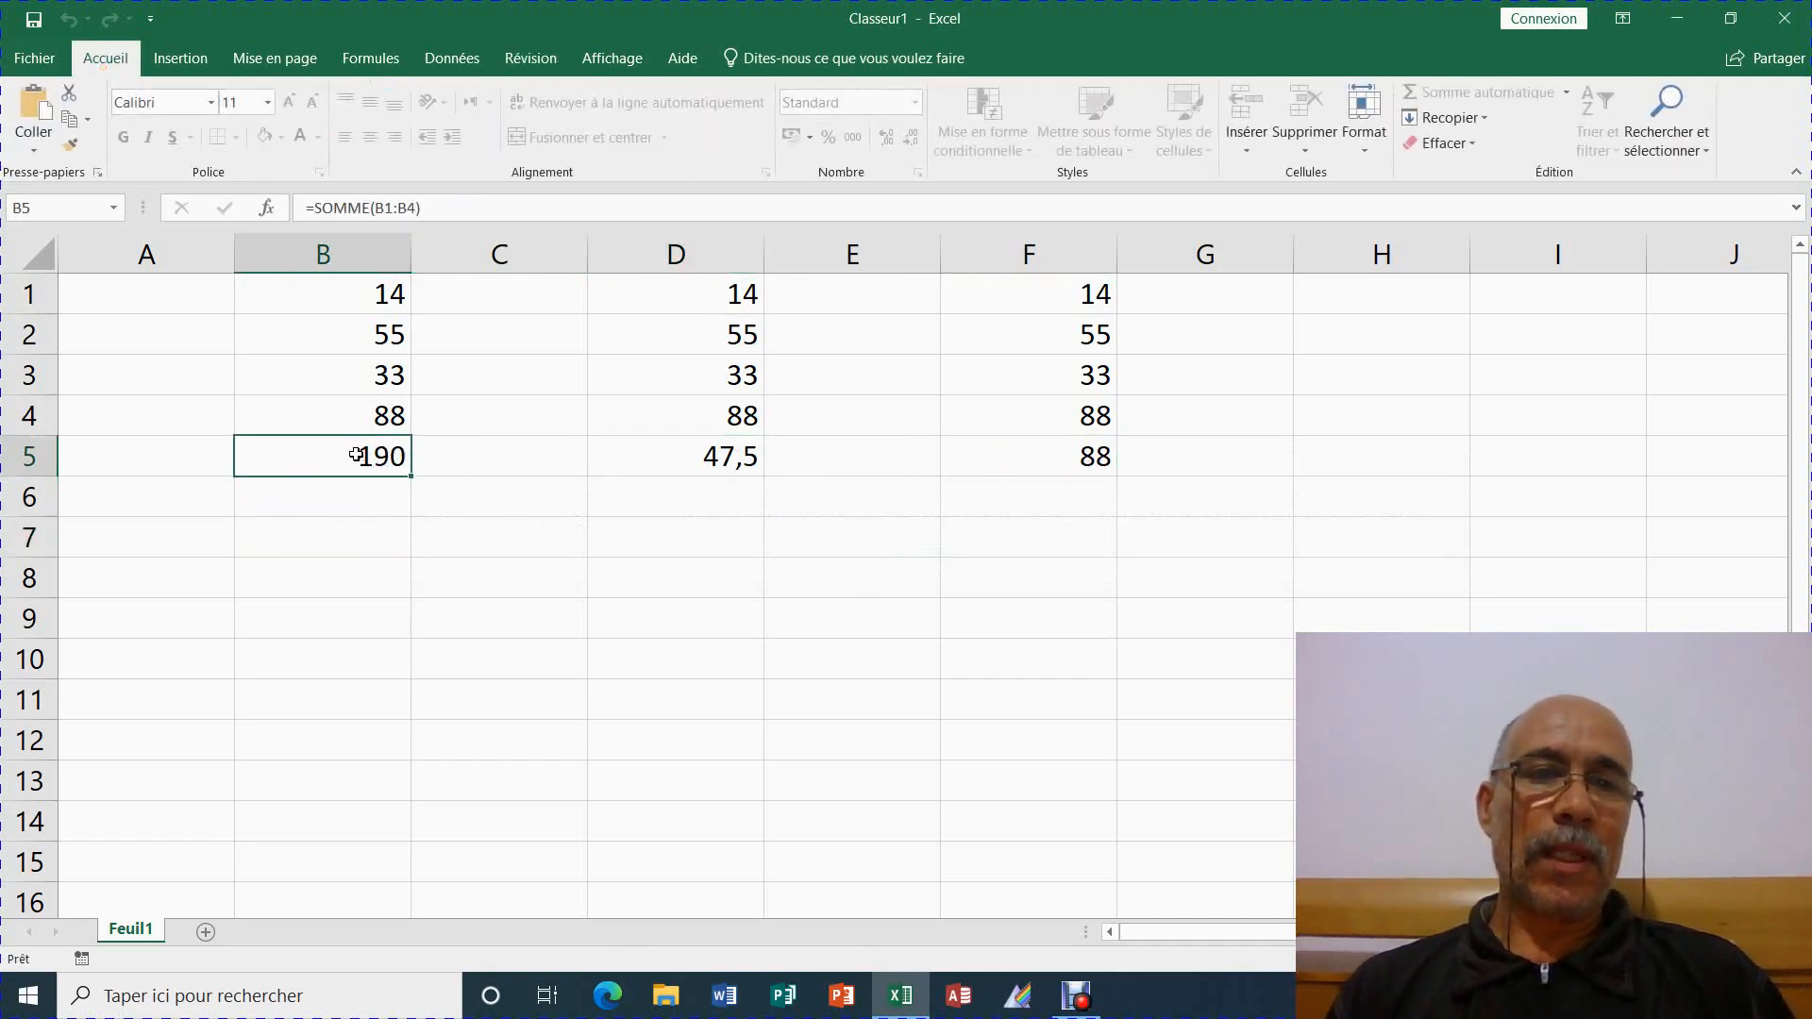
{"action": "left_click", "coordinate": [715, 457]}
{"action": "left_click", "coordinate": [1106, 472]}
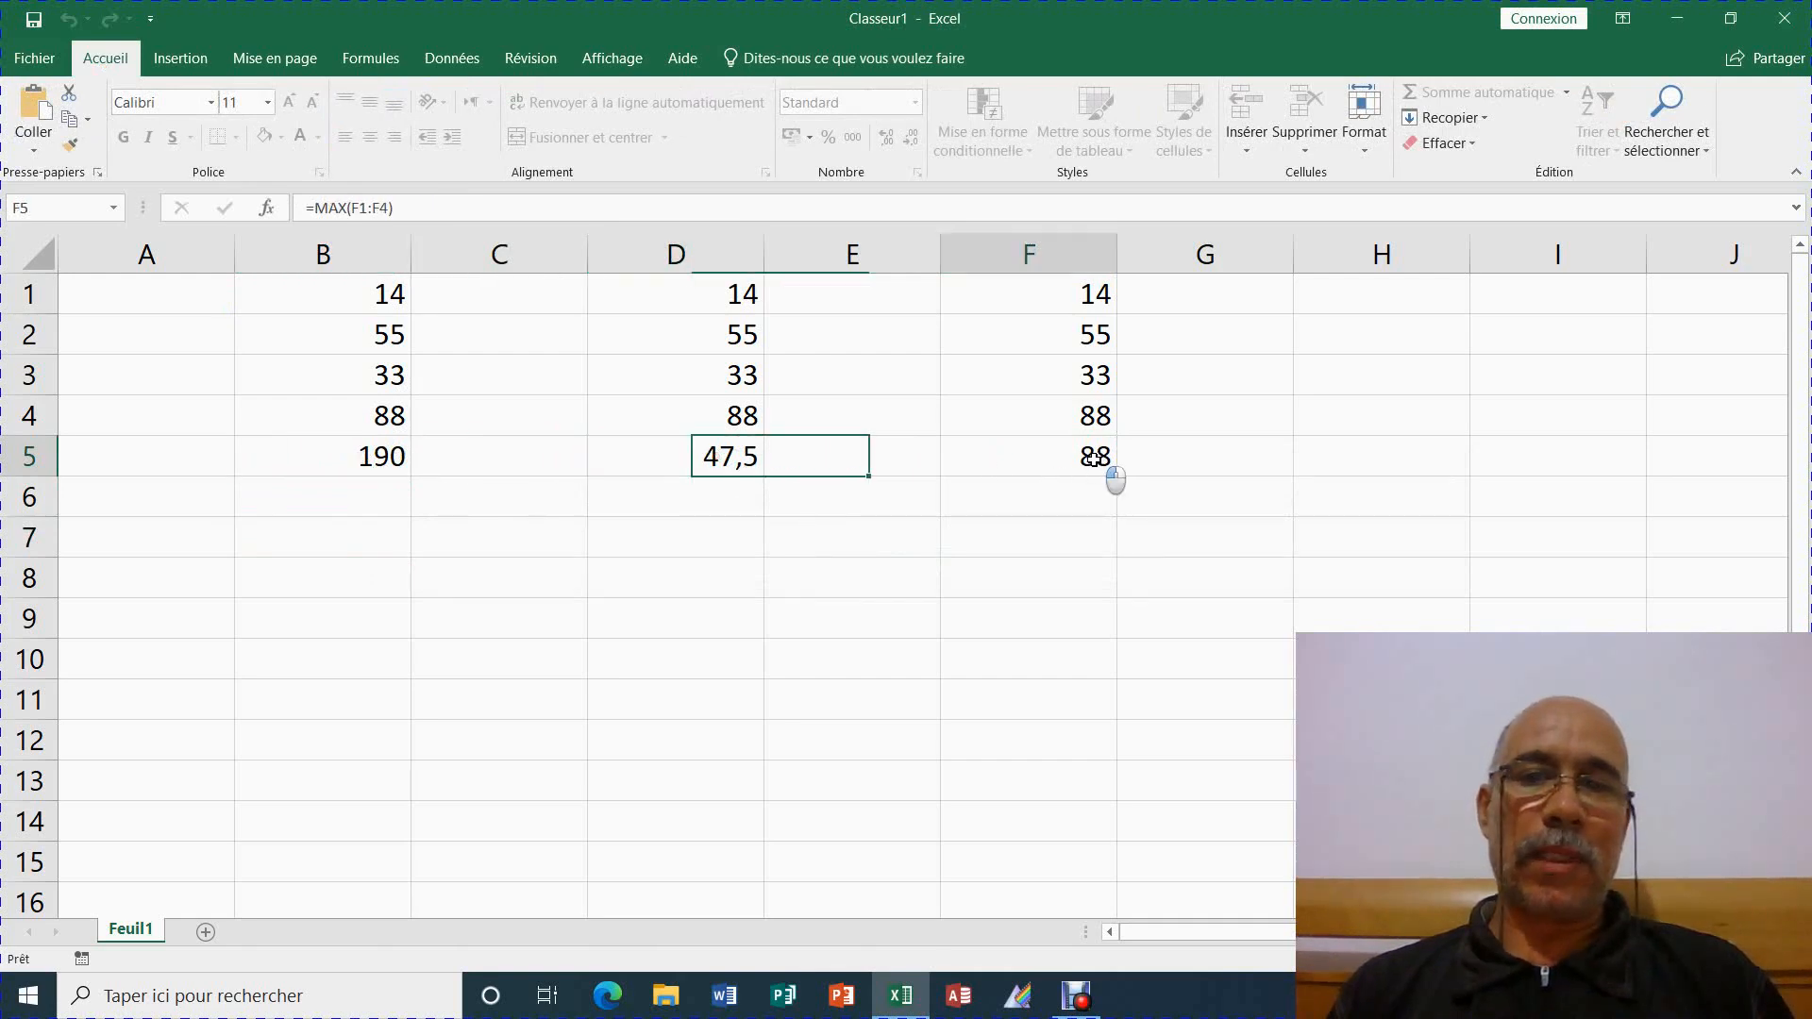
{"action": "left_click", "coordinate": [974, 567]}
{"action": "left_click", "coordinate": [1022, 456]}
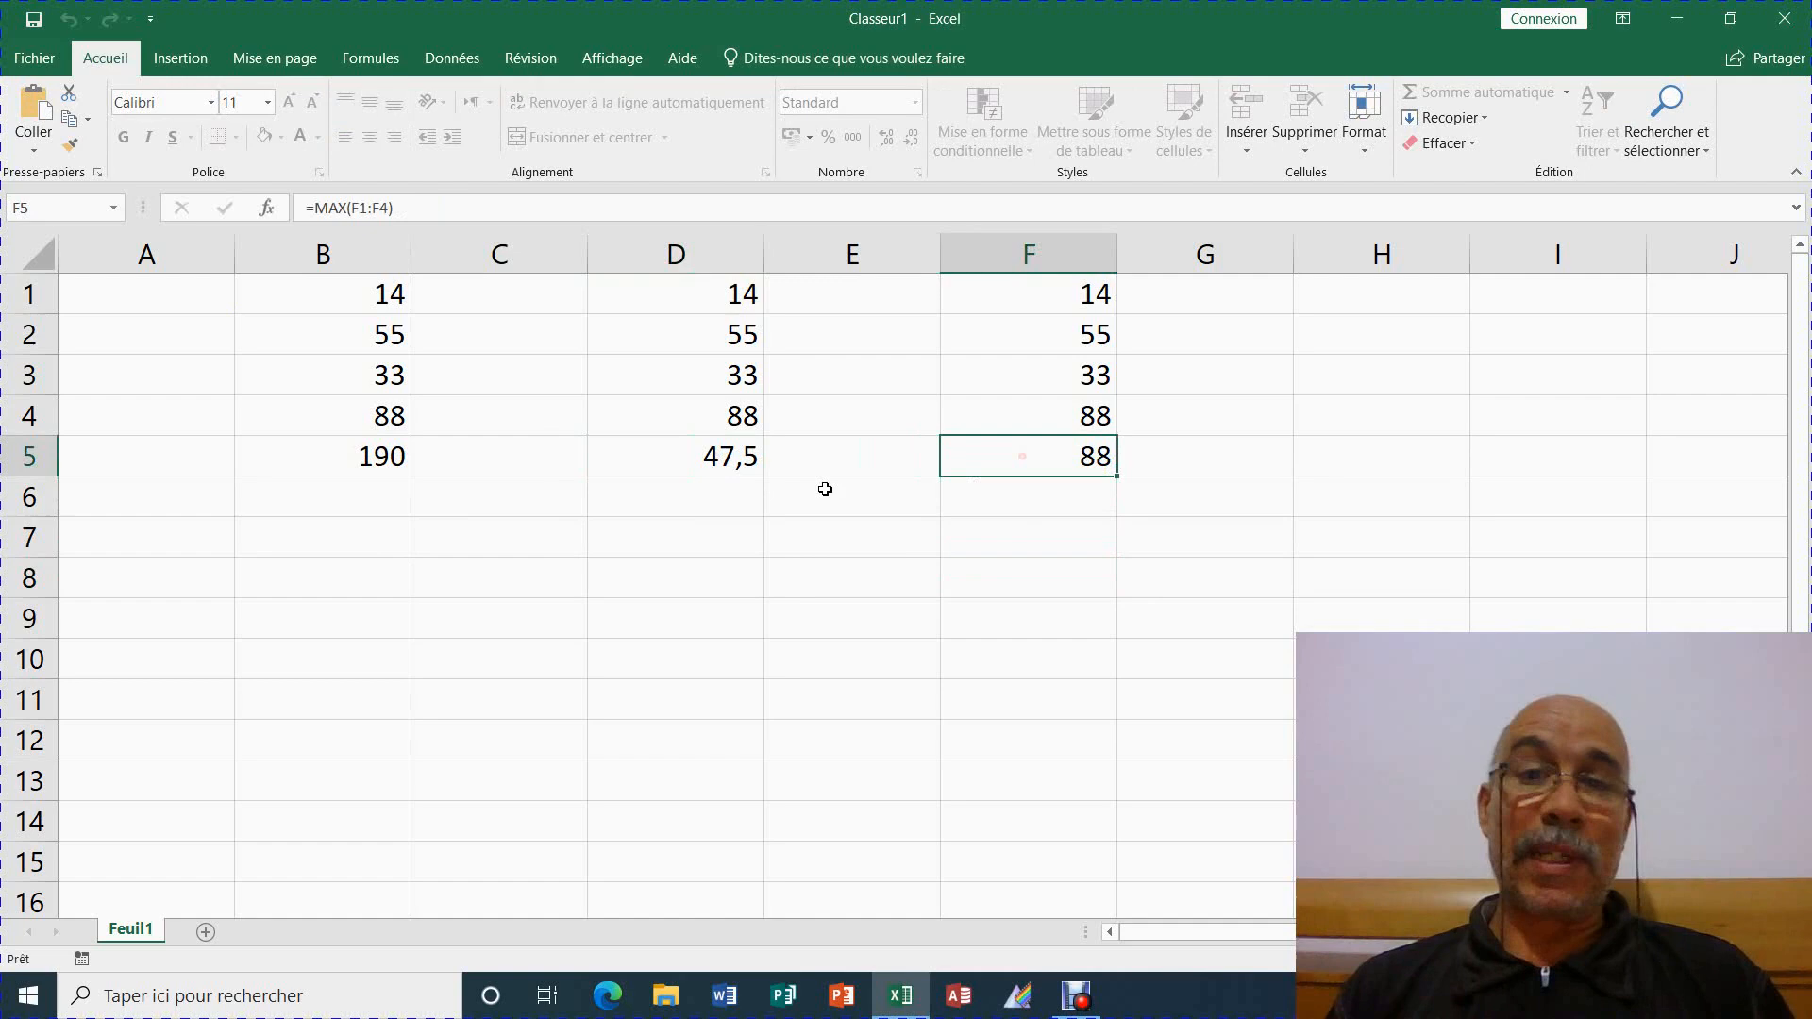
{"action": "left_click", "coordinate": [398, 457]}
{"action": "left_click", "coordinate": [386, 415]}
{"action": "left_click", "coordinate": [430, 493]}
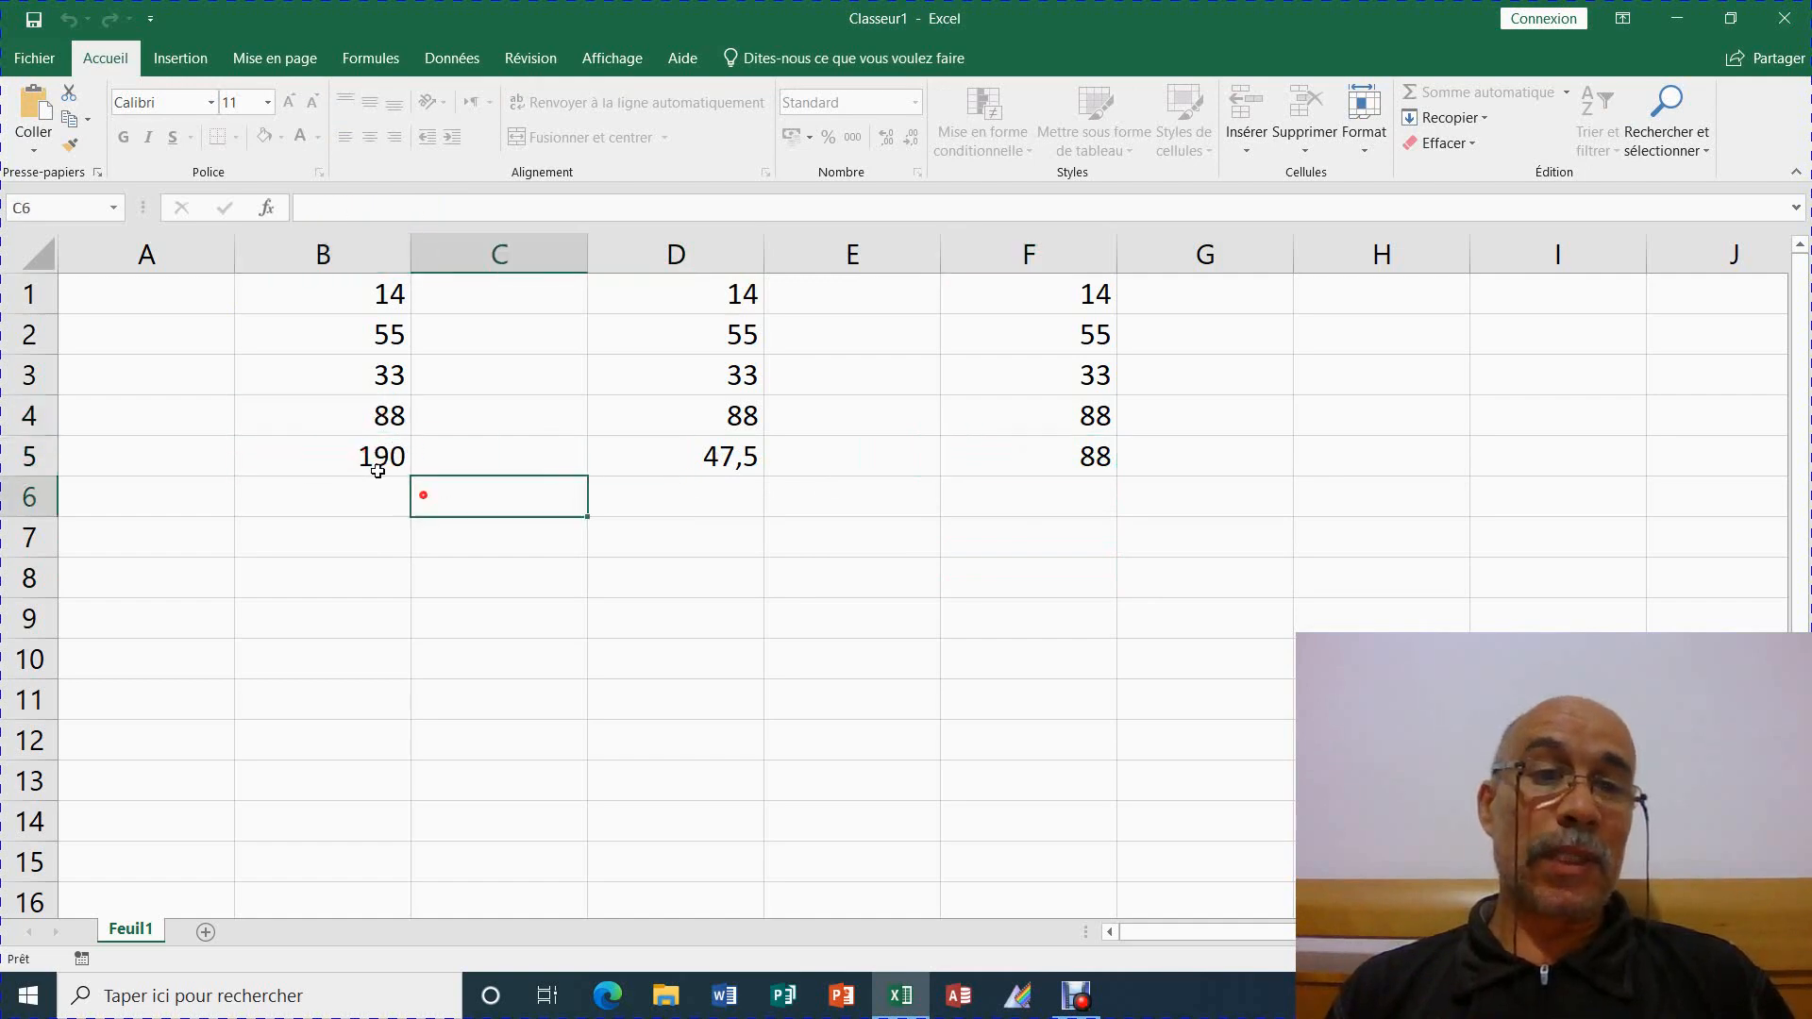
{"action": "left_click", "coordinate": [378, 467]}
{"action": "left_click", "coordinate": [695, 465]}
{"action": "left_click", "coordinate": [1090, 455]}
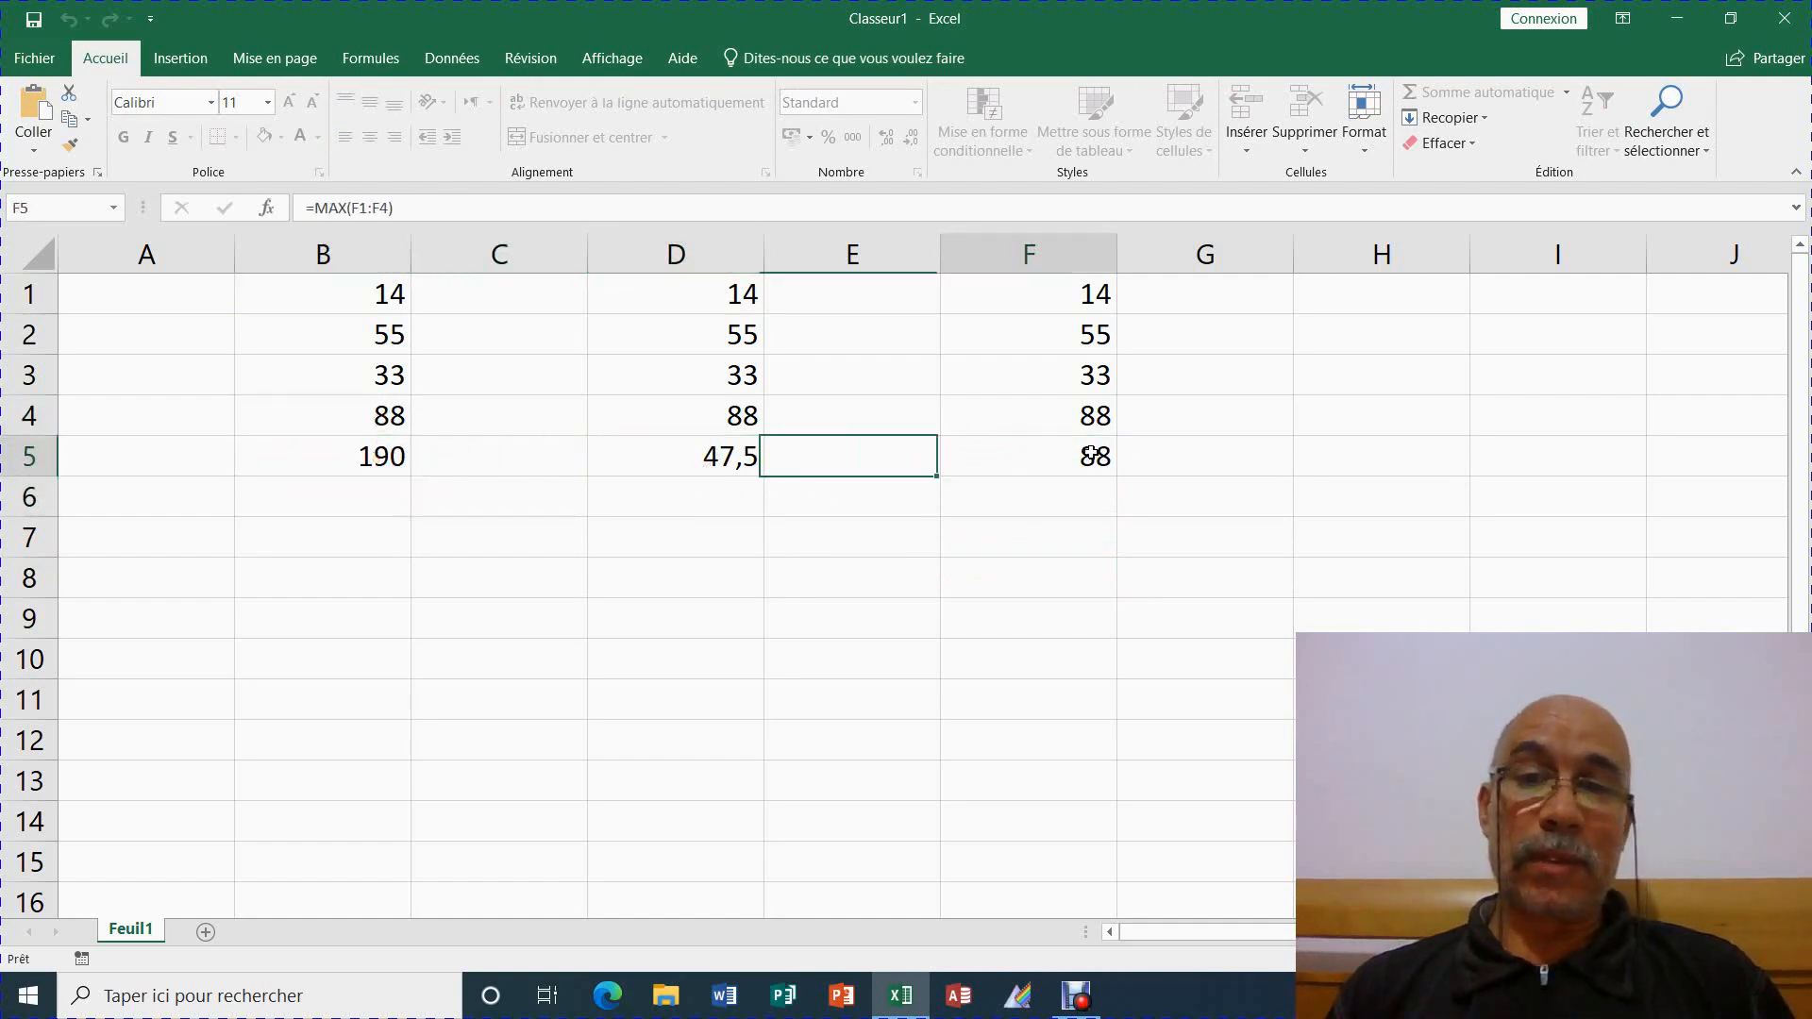
{"action": "left_click", "coordinate": [1060, 522]}
{"action": "left_click", "coordinate": [1071, 453]}
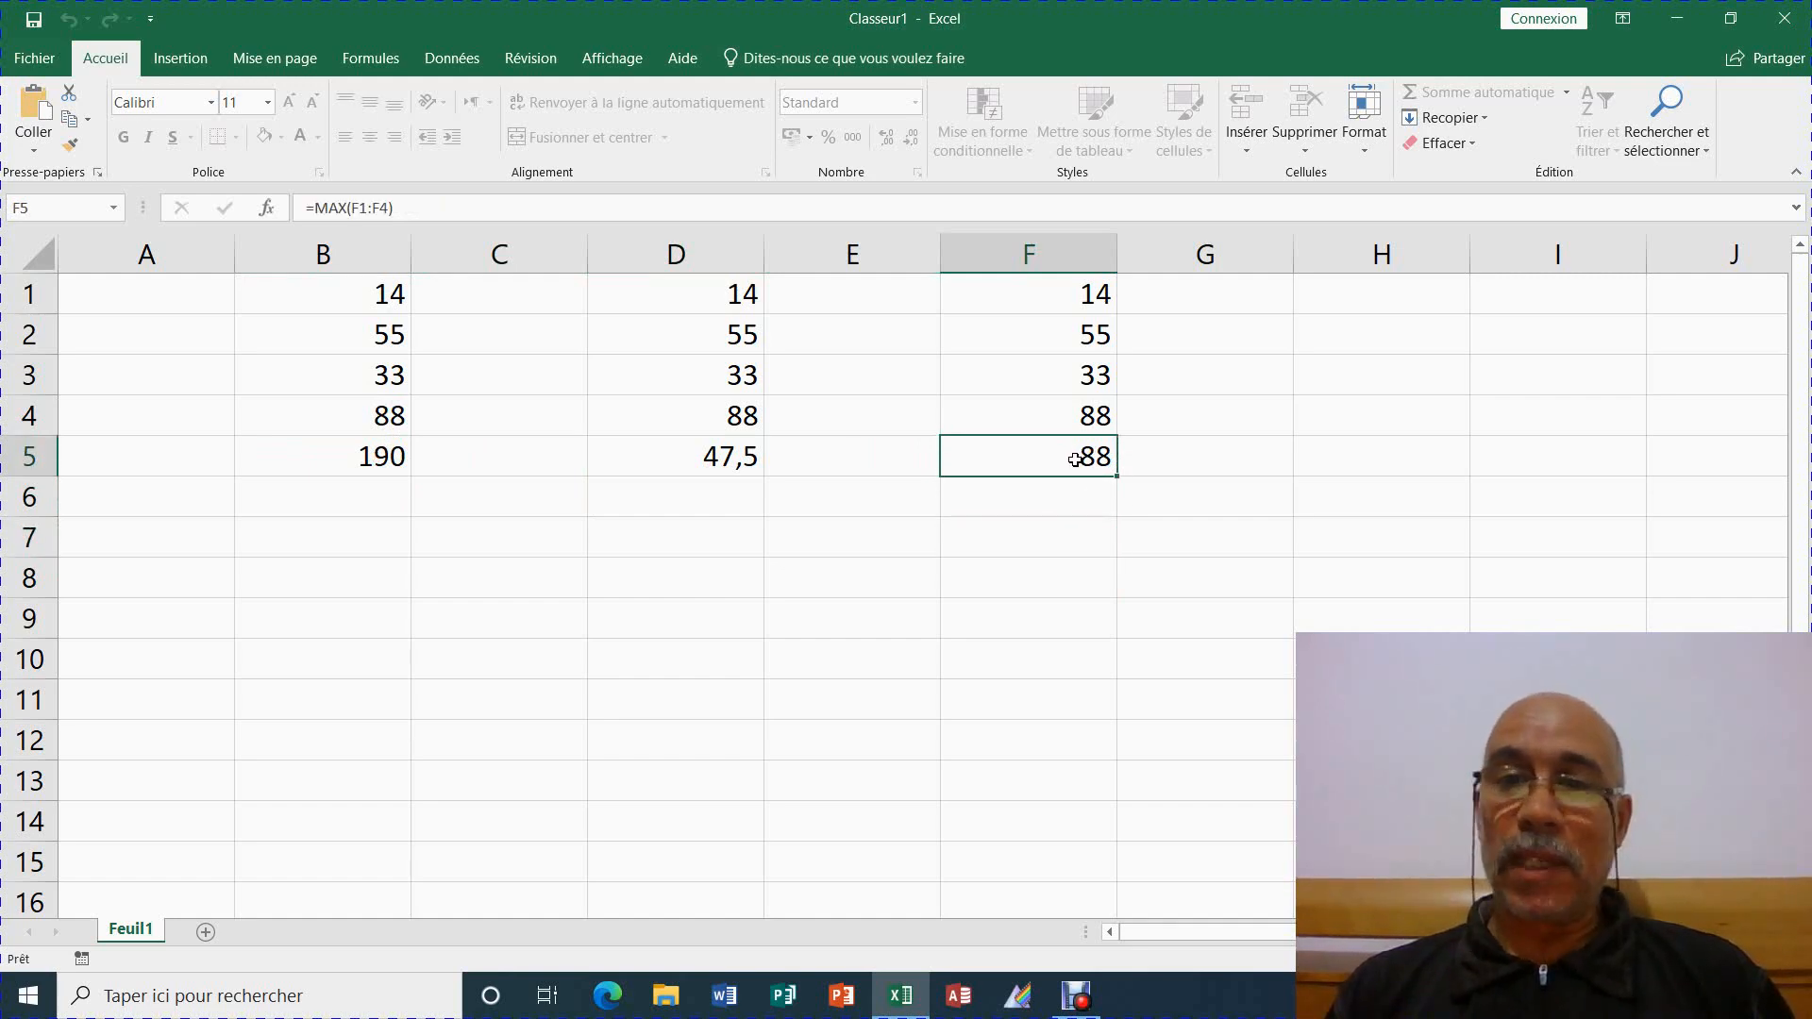
{"action": "left_click", "coordinate": [357, 451]}
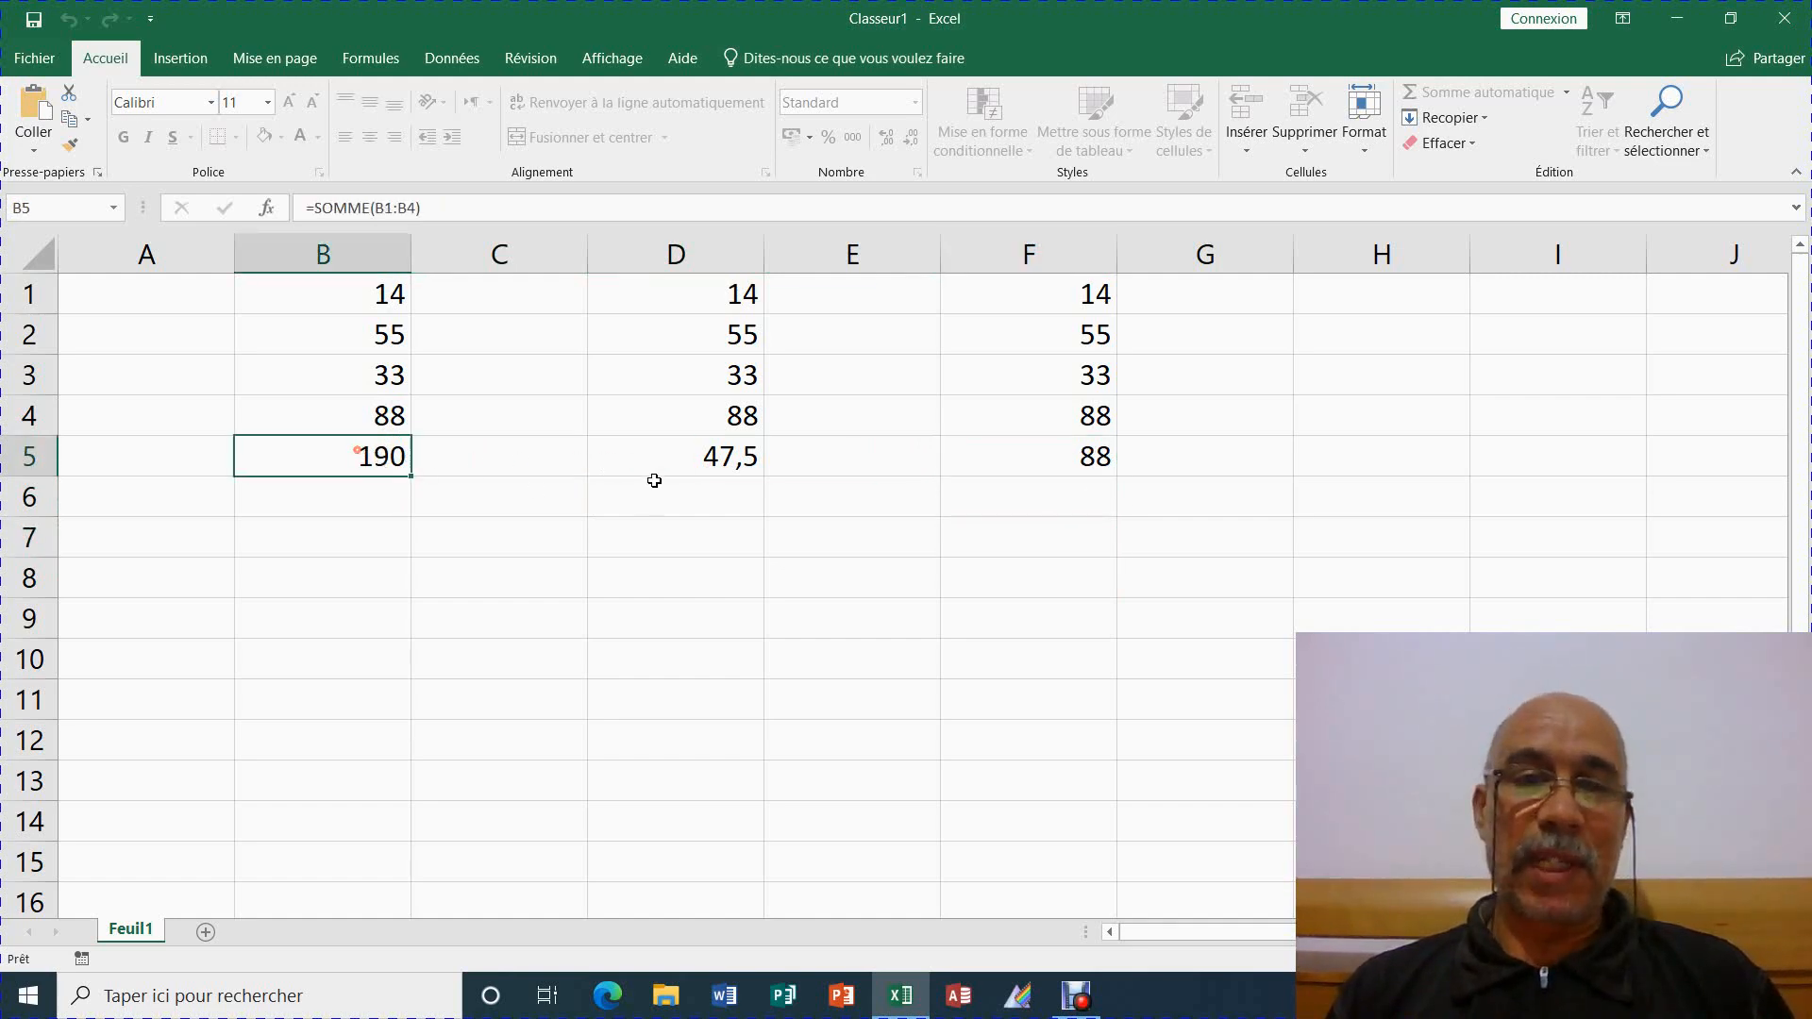
{"action": "left_click", "coordinate": [651, 454]}
{"action": "left_click", "coordinate": [1084, 456]}
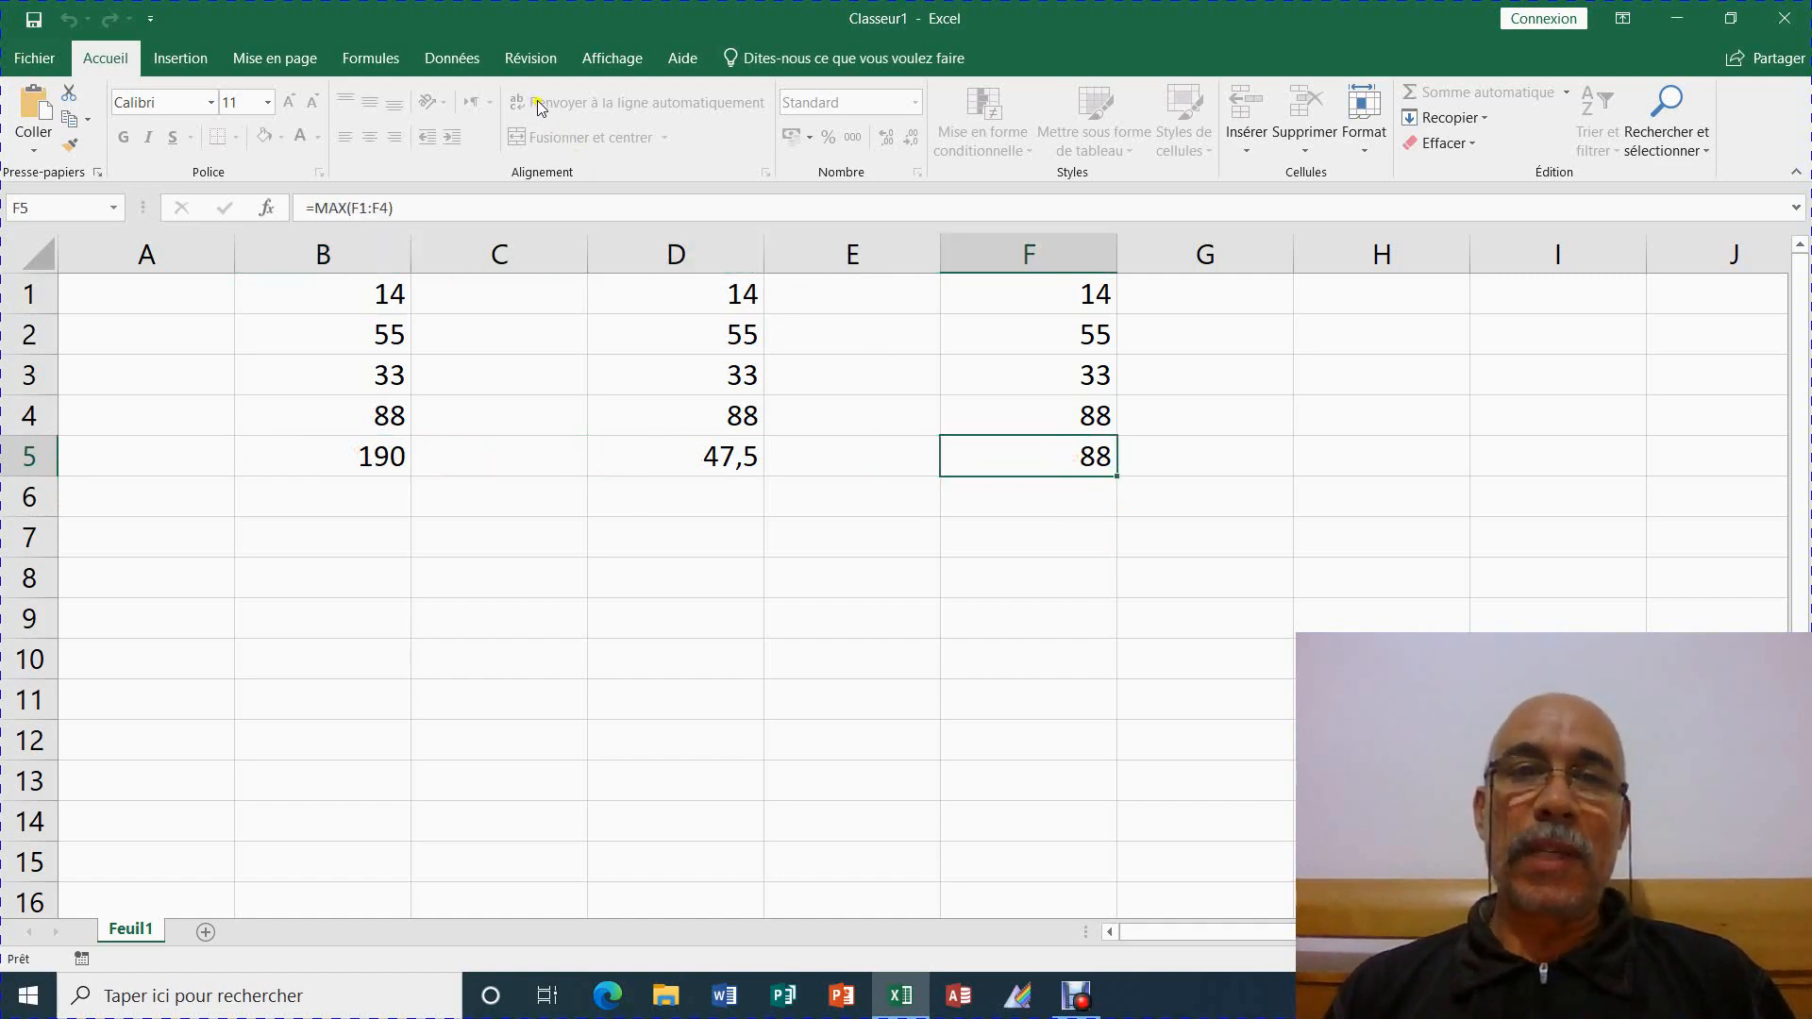
{"action": "left_click", "coordinate": [531, 57]}
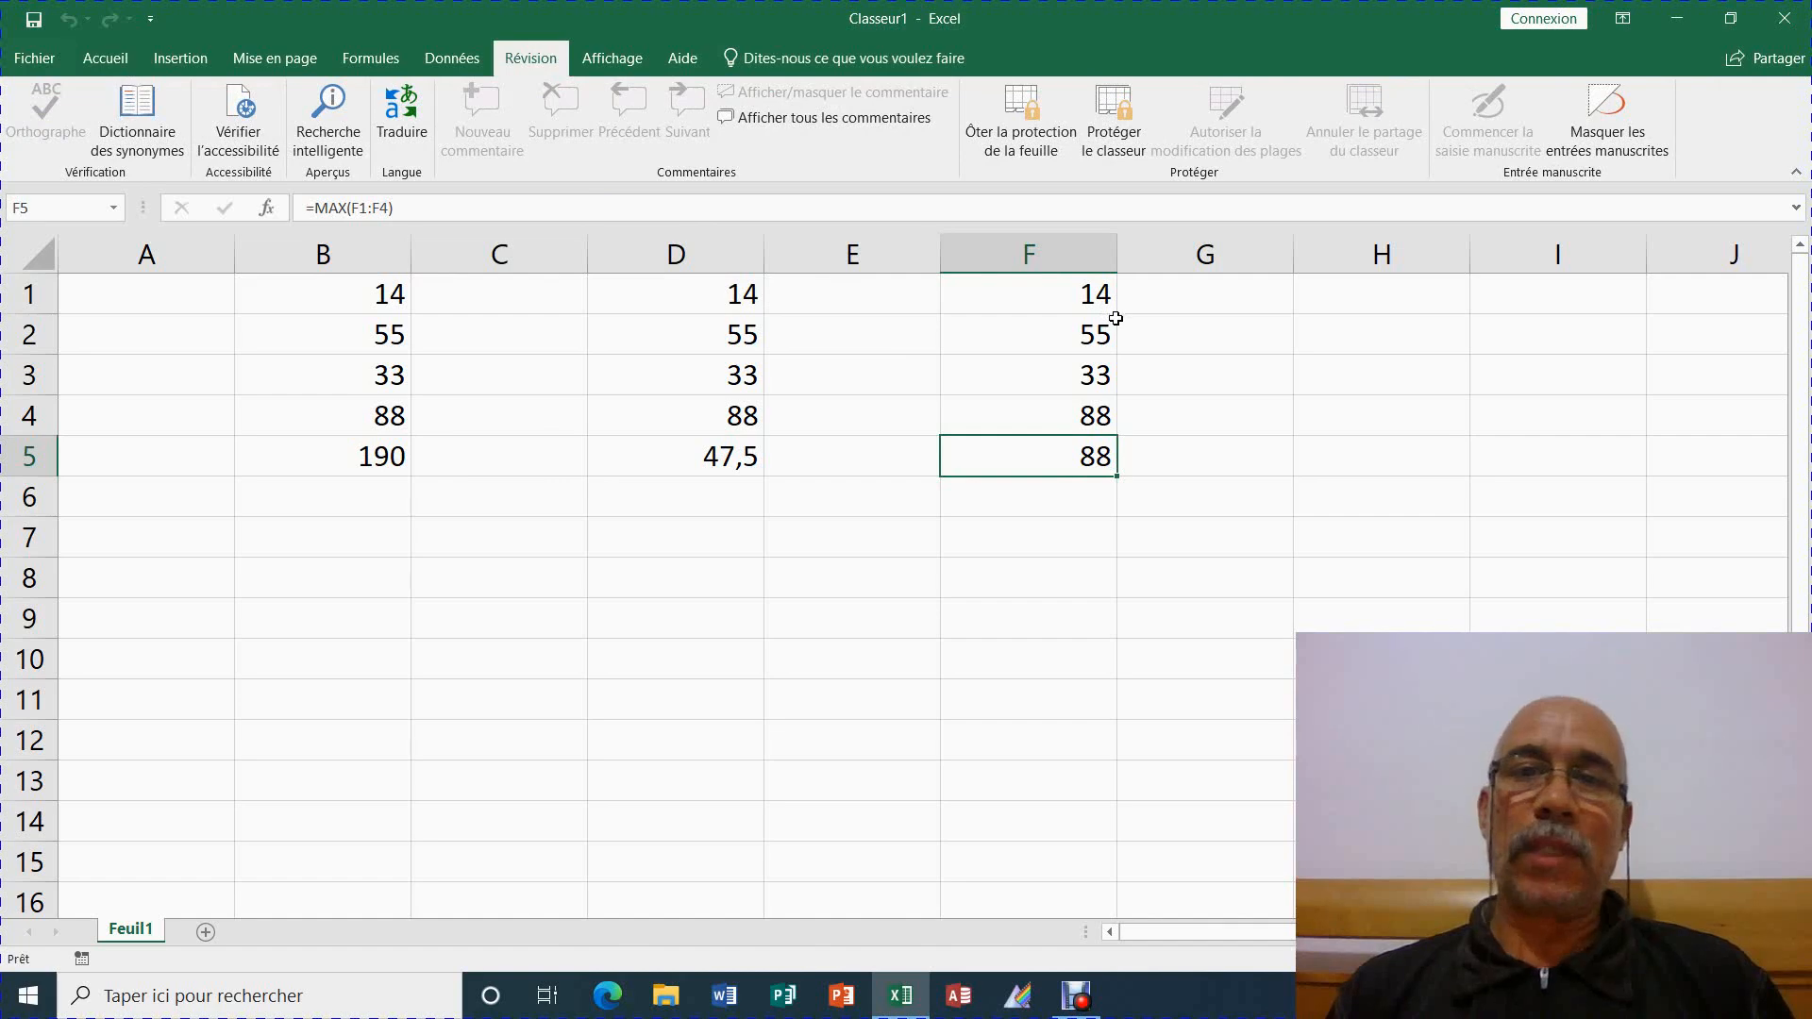
{"action": "left_click", "coordinate": [1068, 537]}
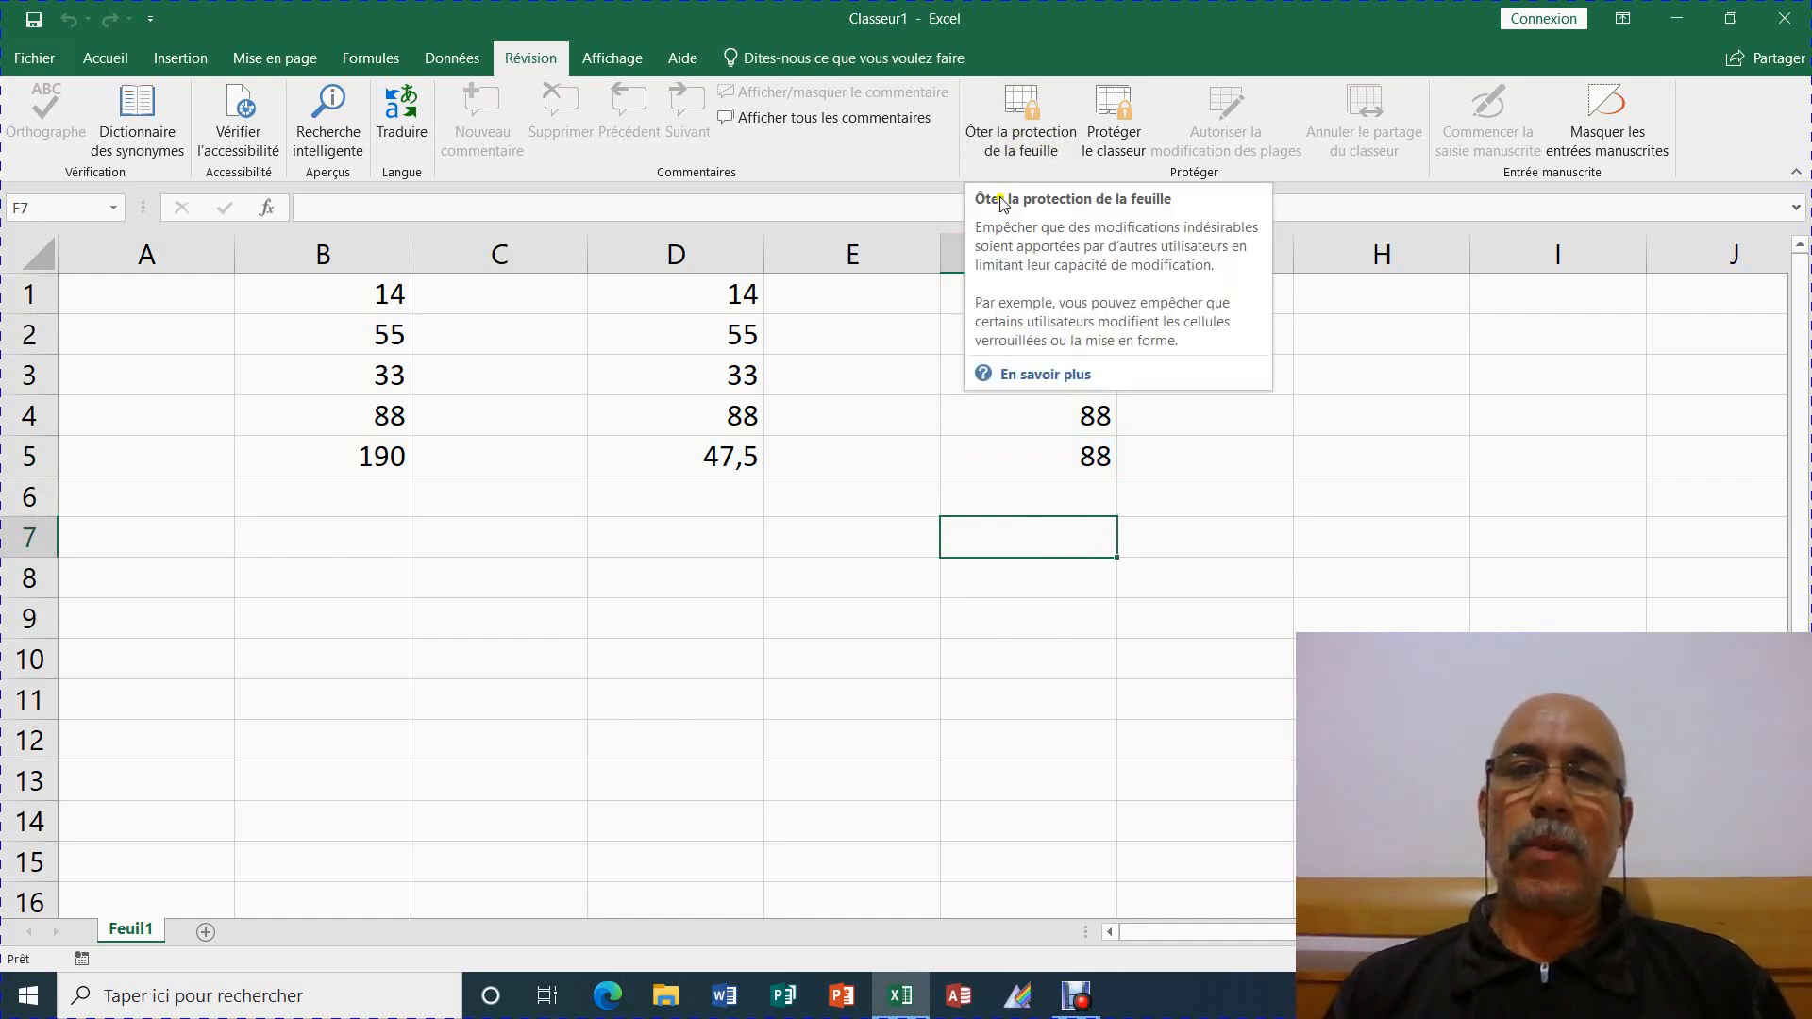
Unprotect Feuil1 by entering its password in the Ôter la protection dialog
{"action": "left_click", "coordinate": [1021, 127]}
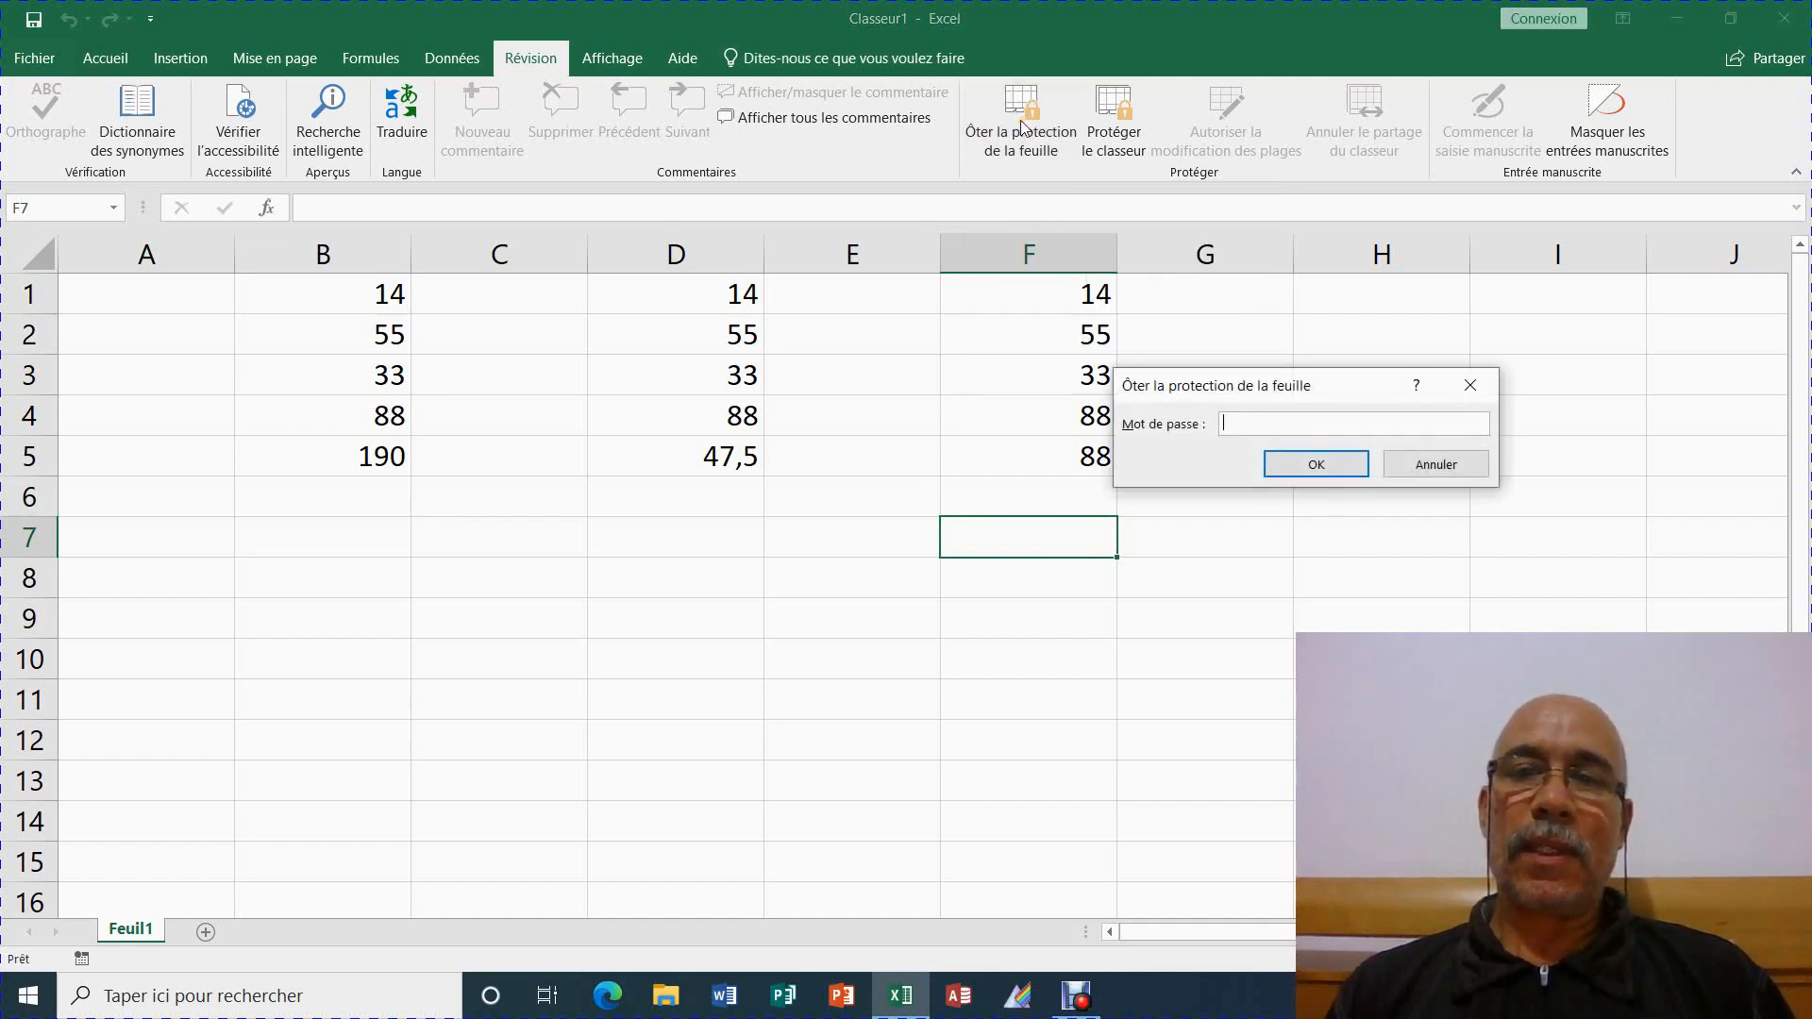
{"action": "left_click", "coordinate": [1288, 425]}
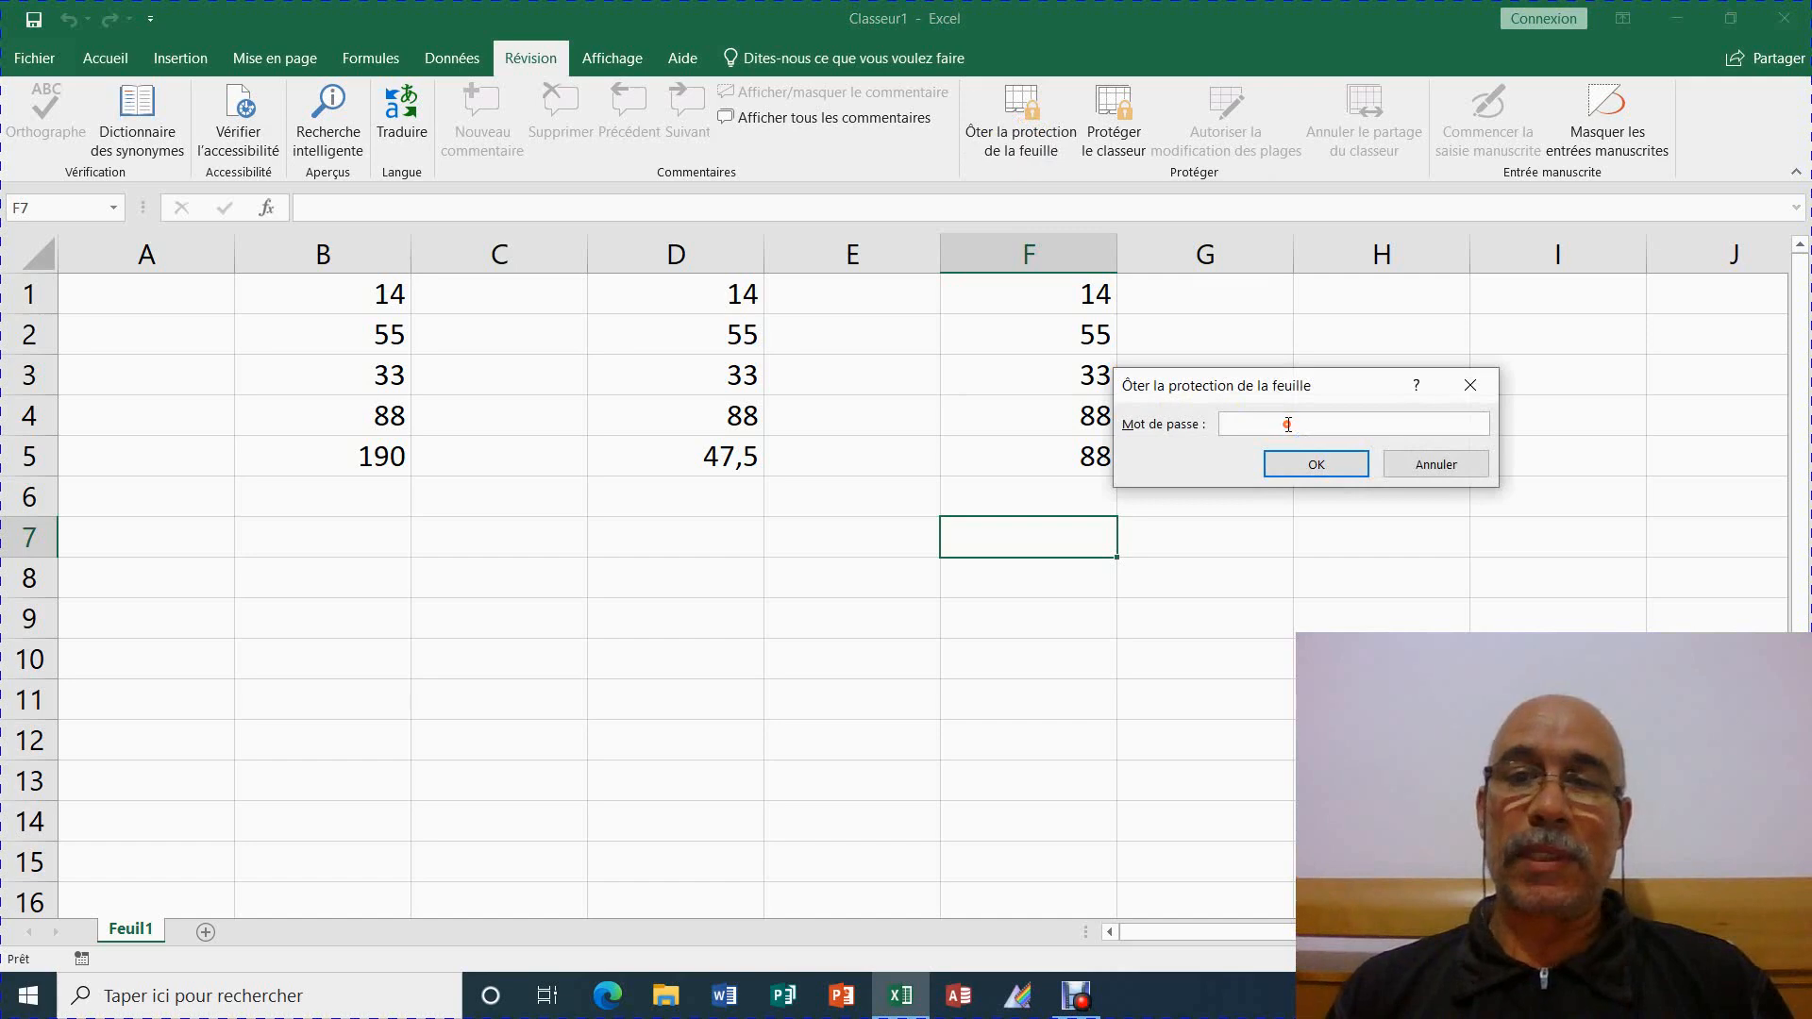
{"action": "type", "text": "123"}
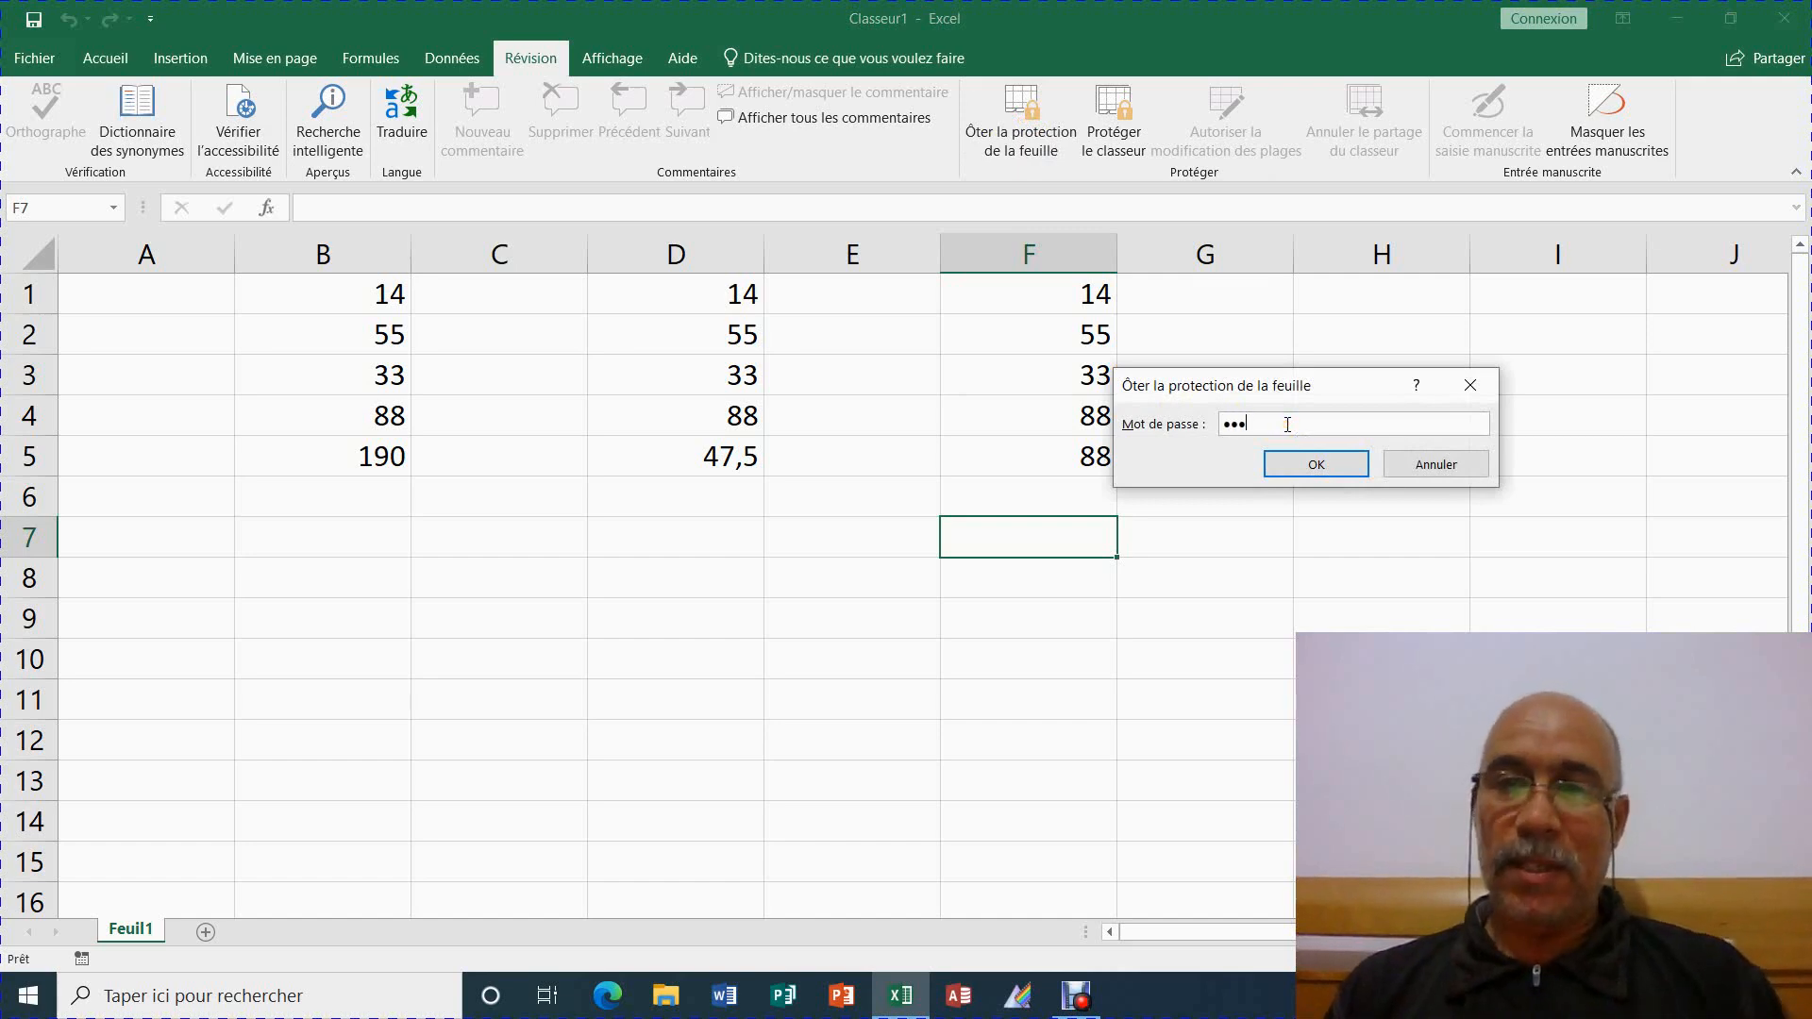
{"action": "left_click", "coordinate": [1293, 464]}
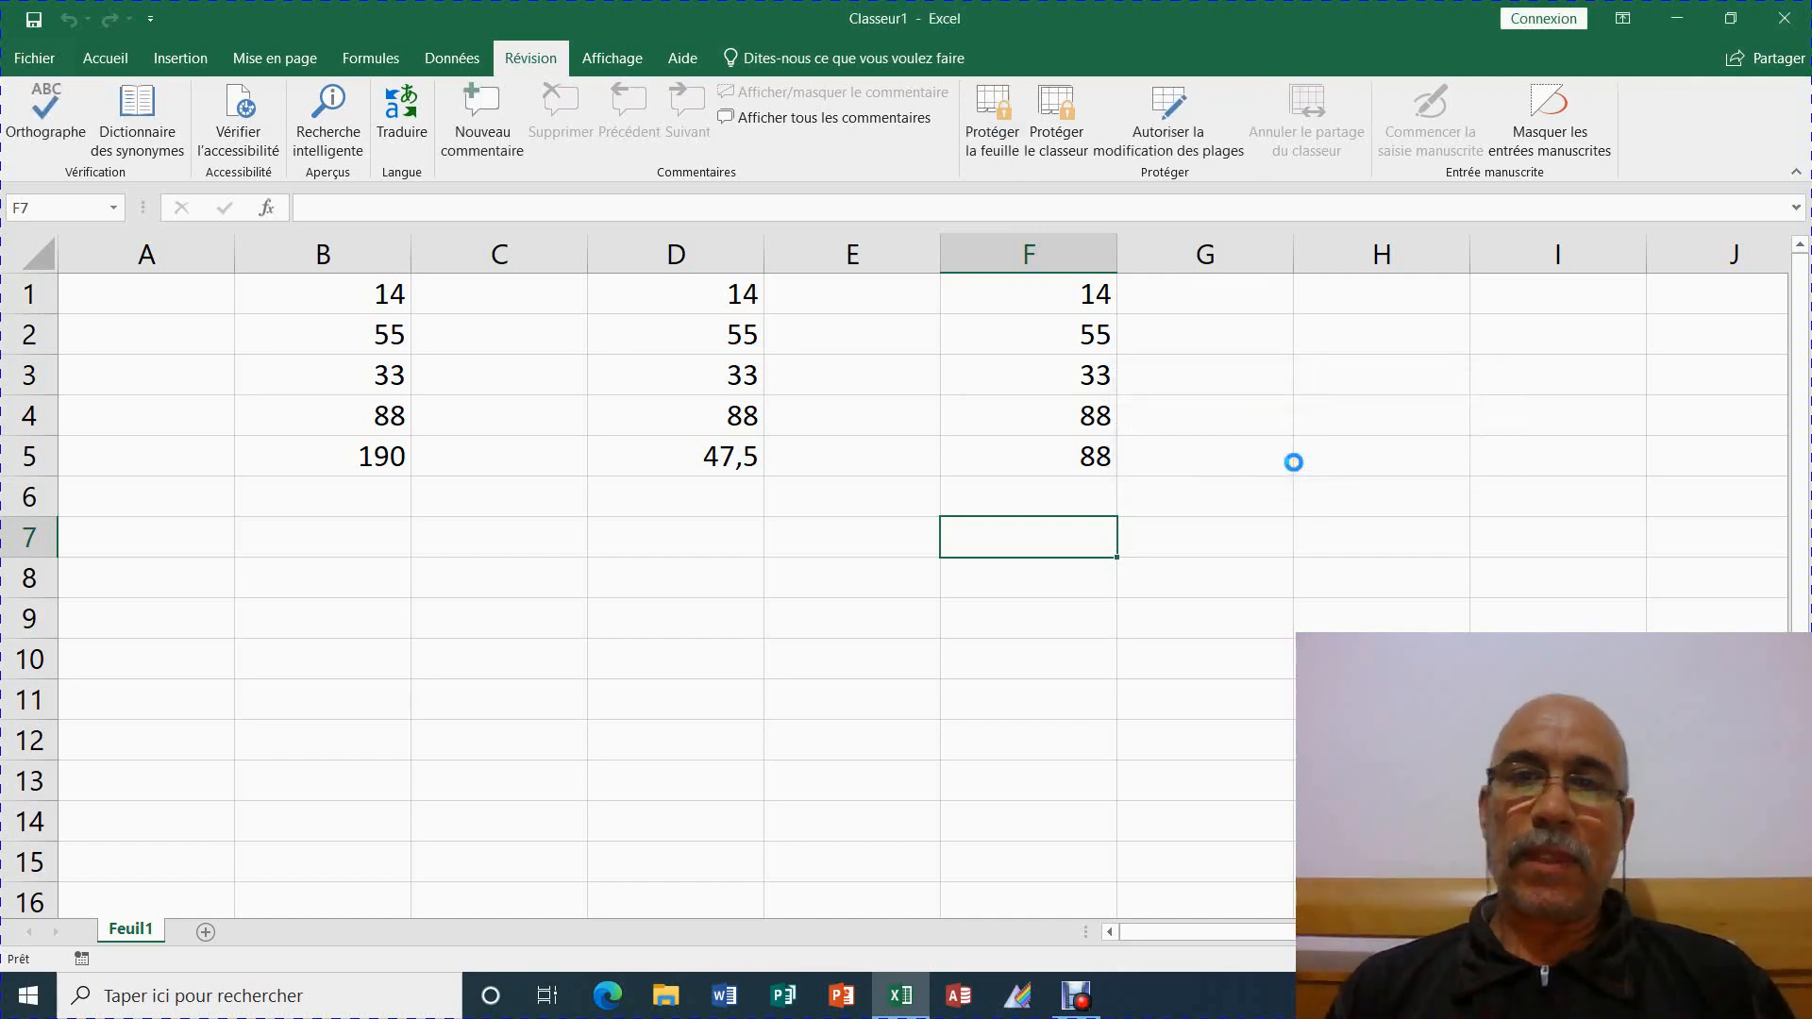
{"action": "left_click", "coordinate": [1293, 463]}
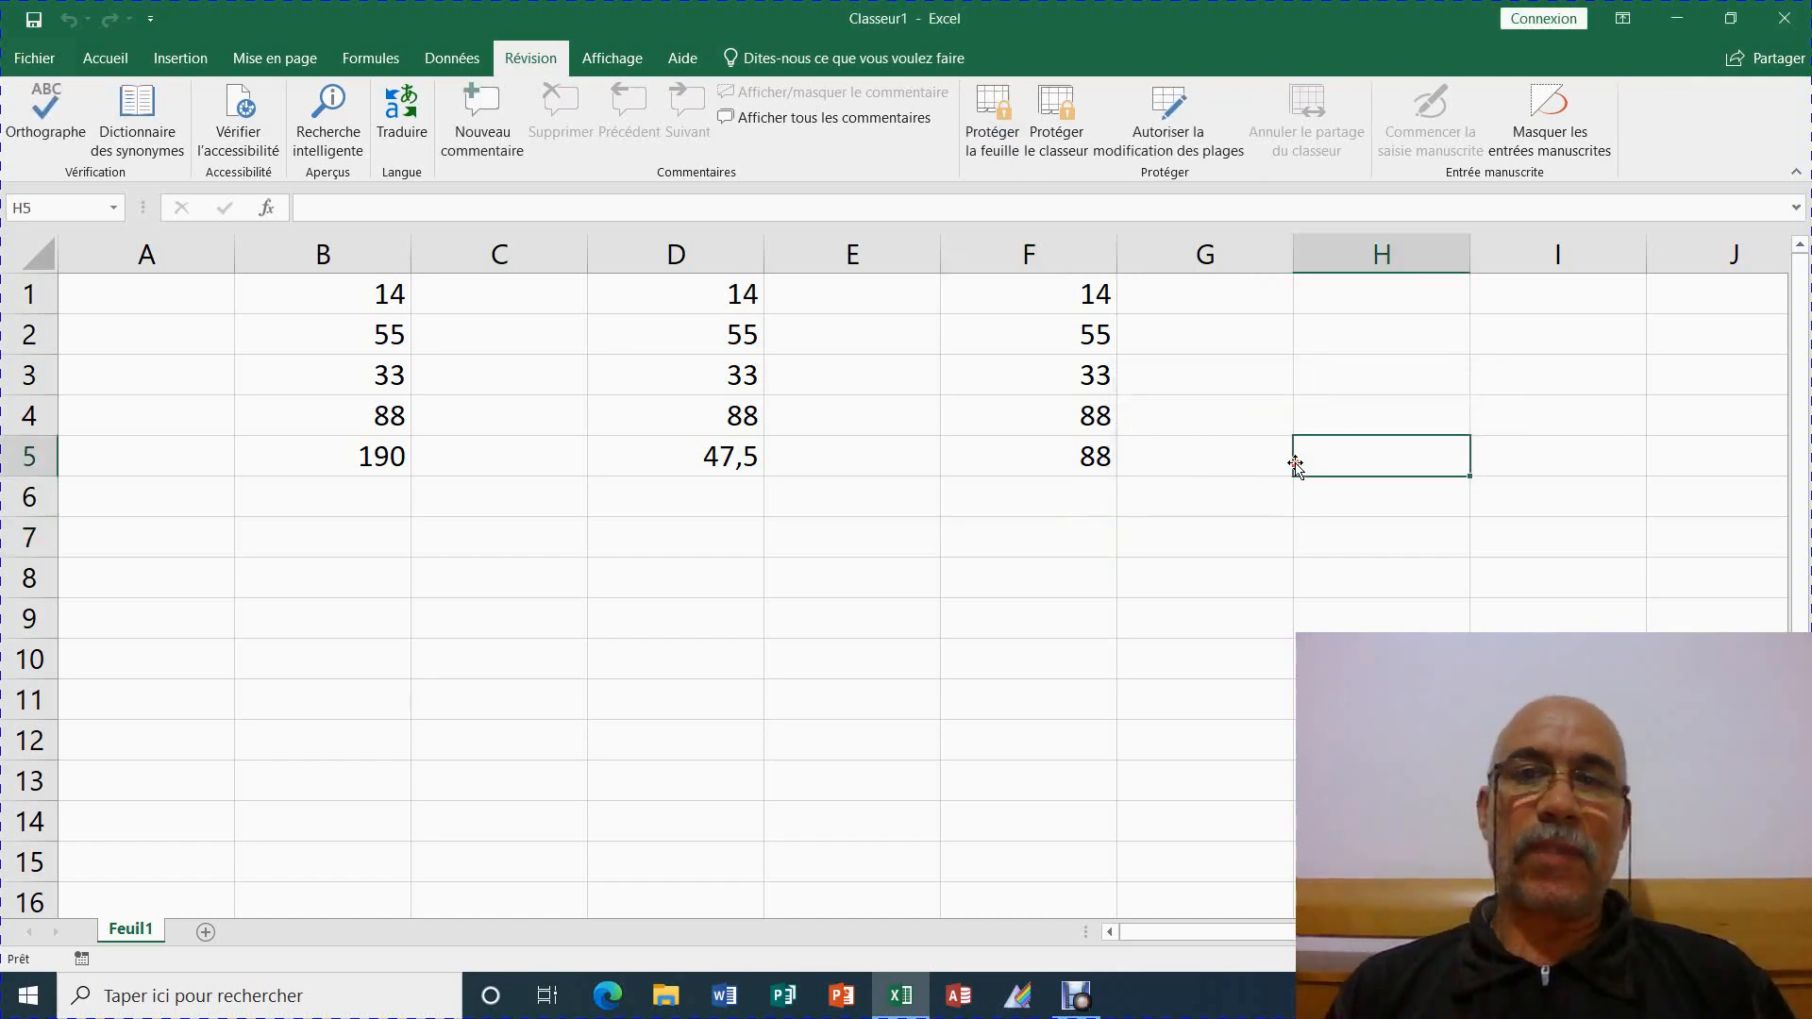
Clear the MAX formula in F5 and the average formula in D5
{"action": "left_click", "coordinate": [1060, 466]}
{"action": "key", "text": "Delete"}
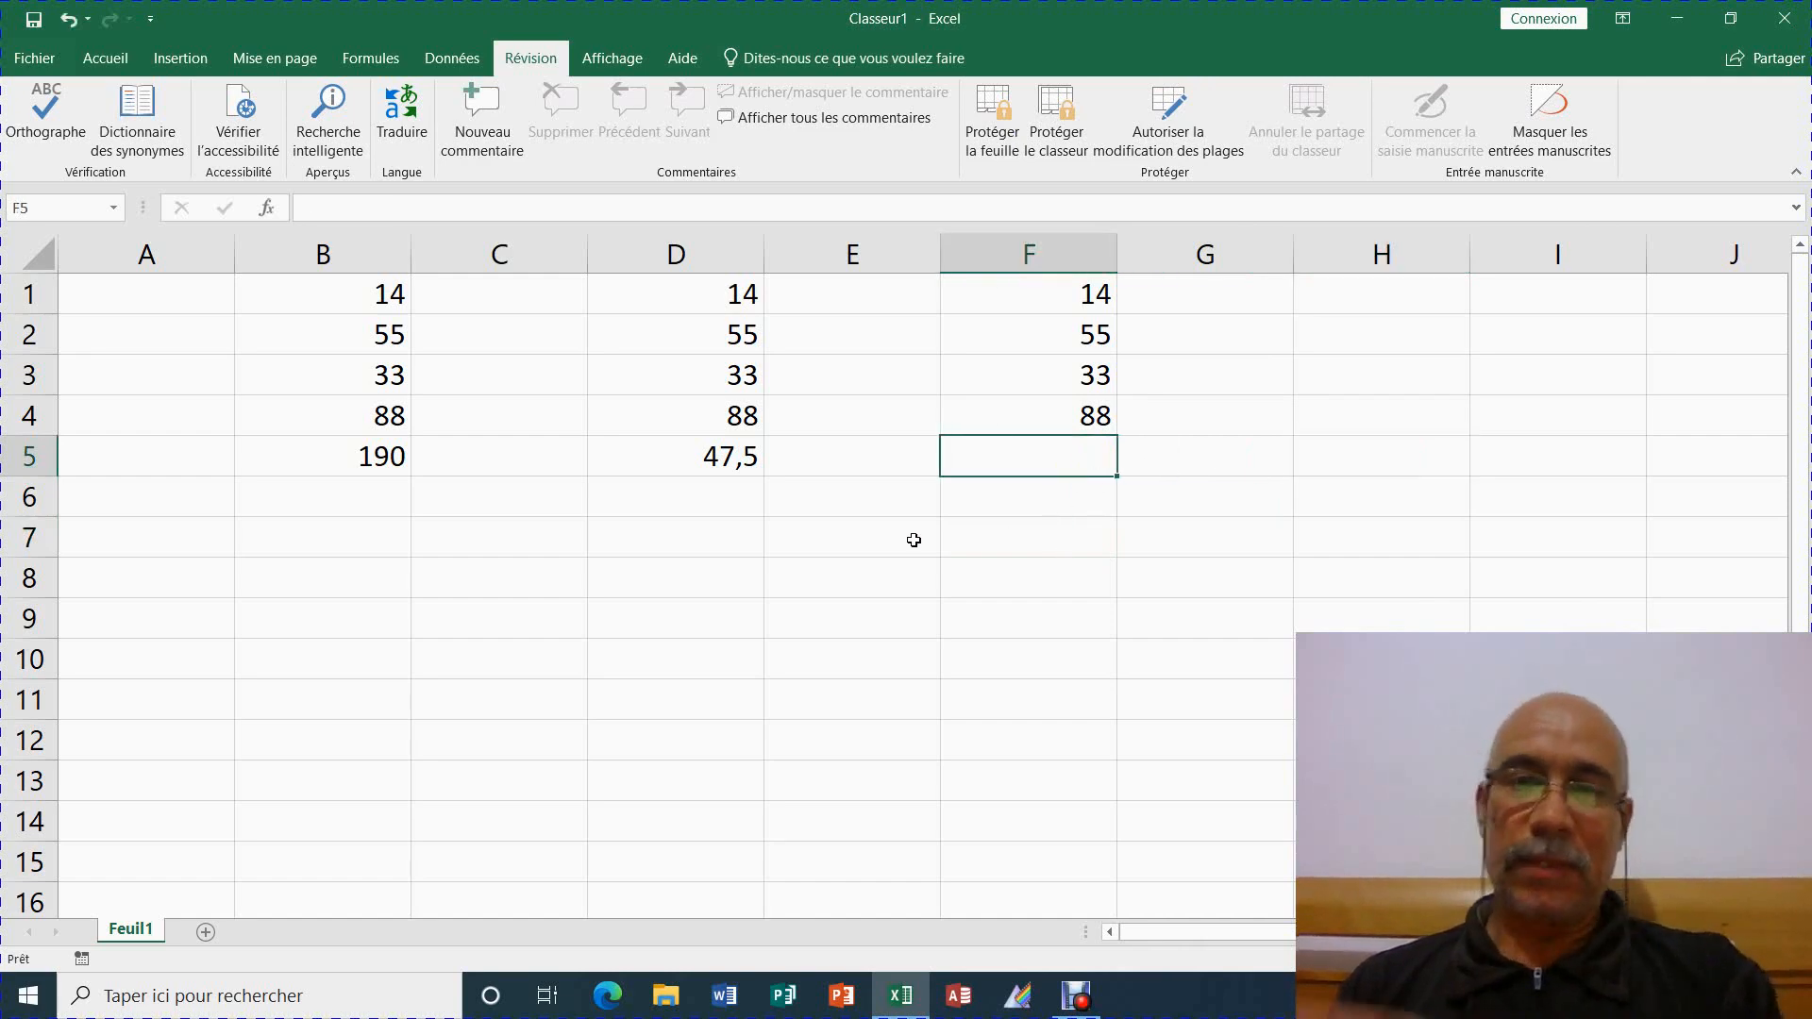
{"action": "left_click", "coordinate": [680, 465]}
{"action": "key", "text": "Delete"}
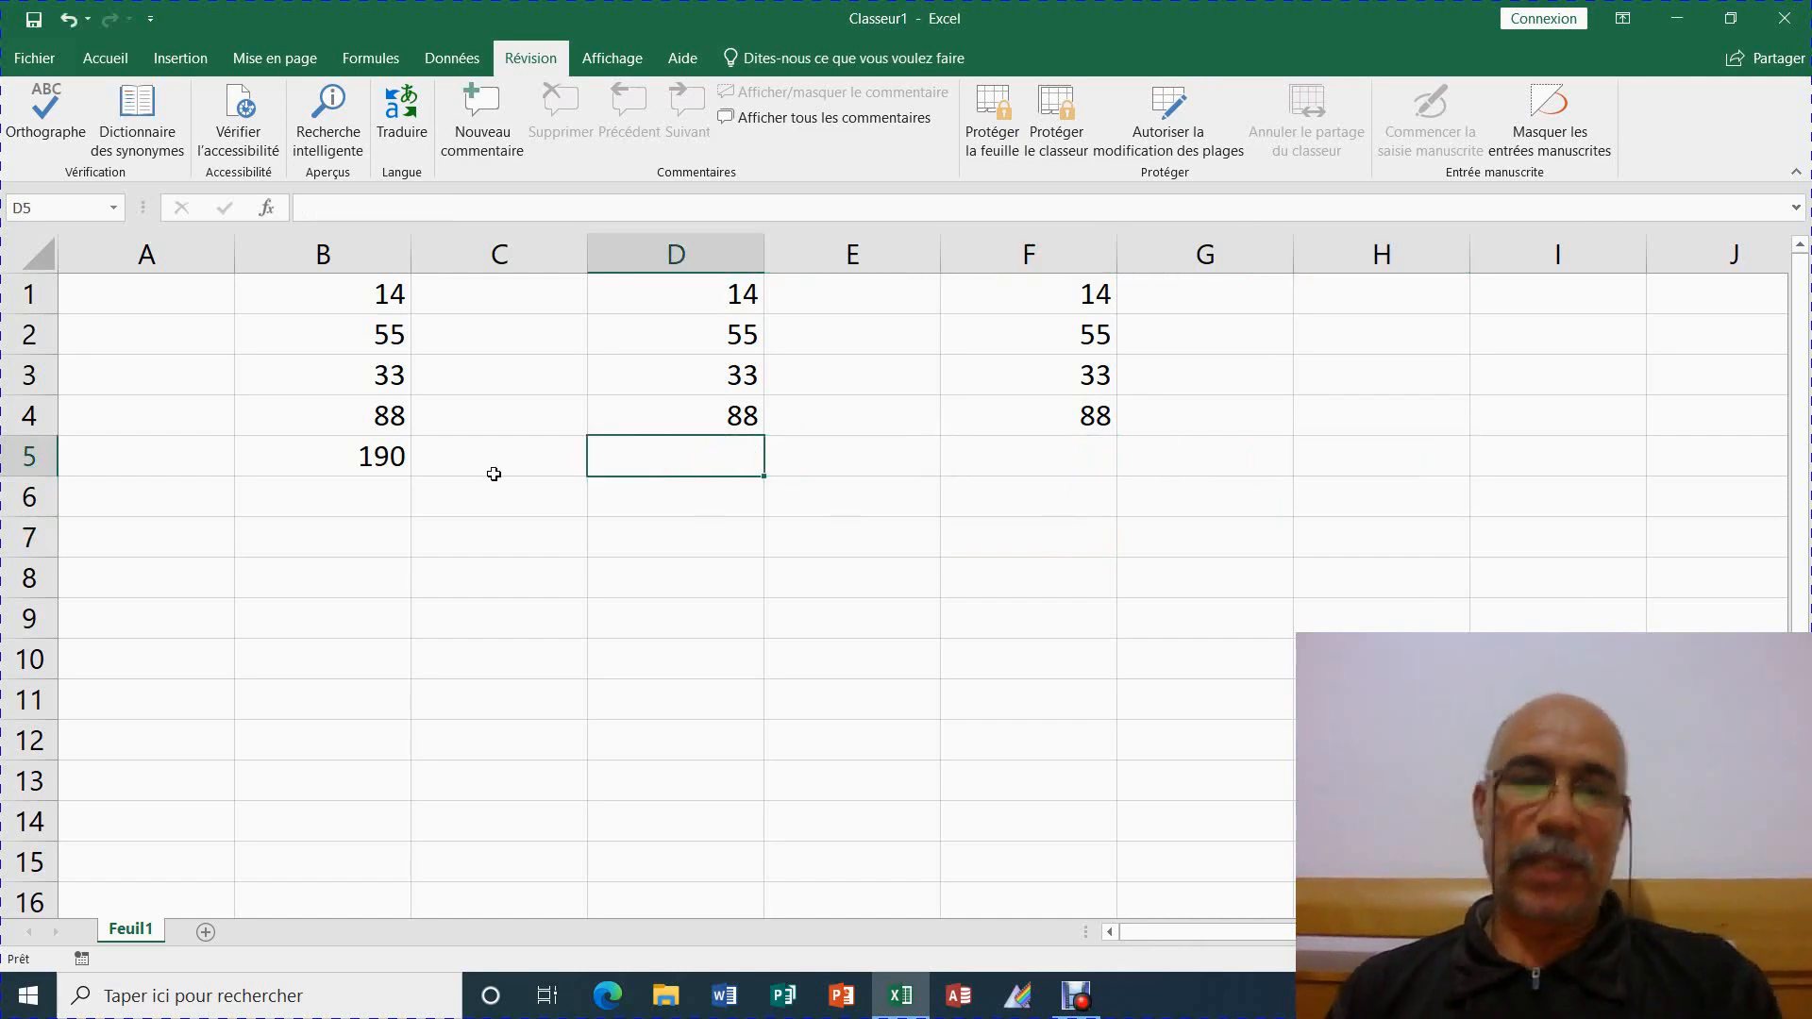
Make the 190 total in B5 red and centred, then check D5 and F5 are empty
{"action": "left_click", "coordinate": [348, 461]}
{"action": "left_click", "coordinate": [109, 66]}
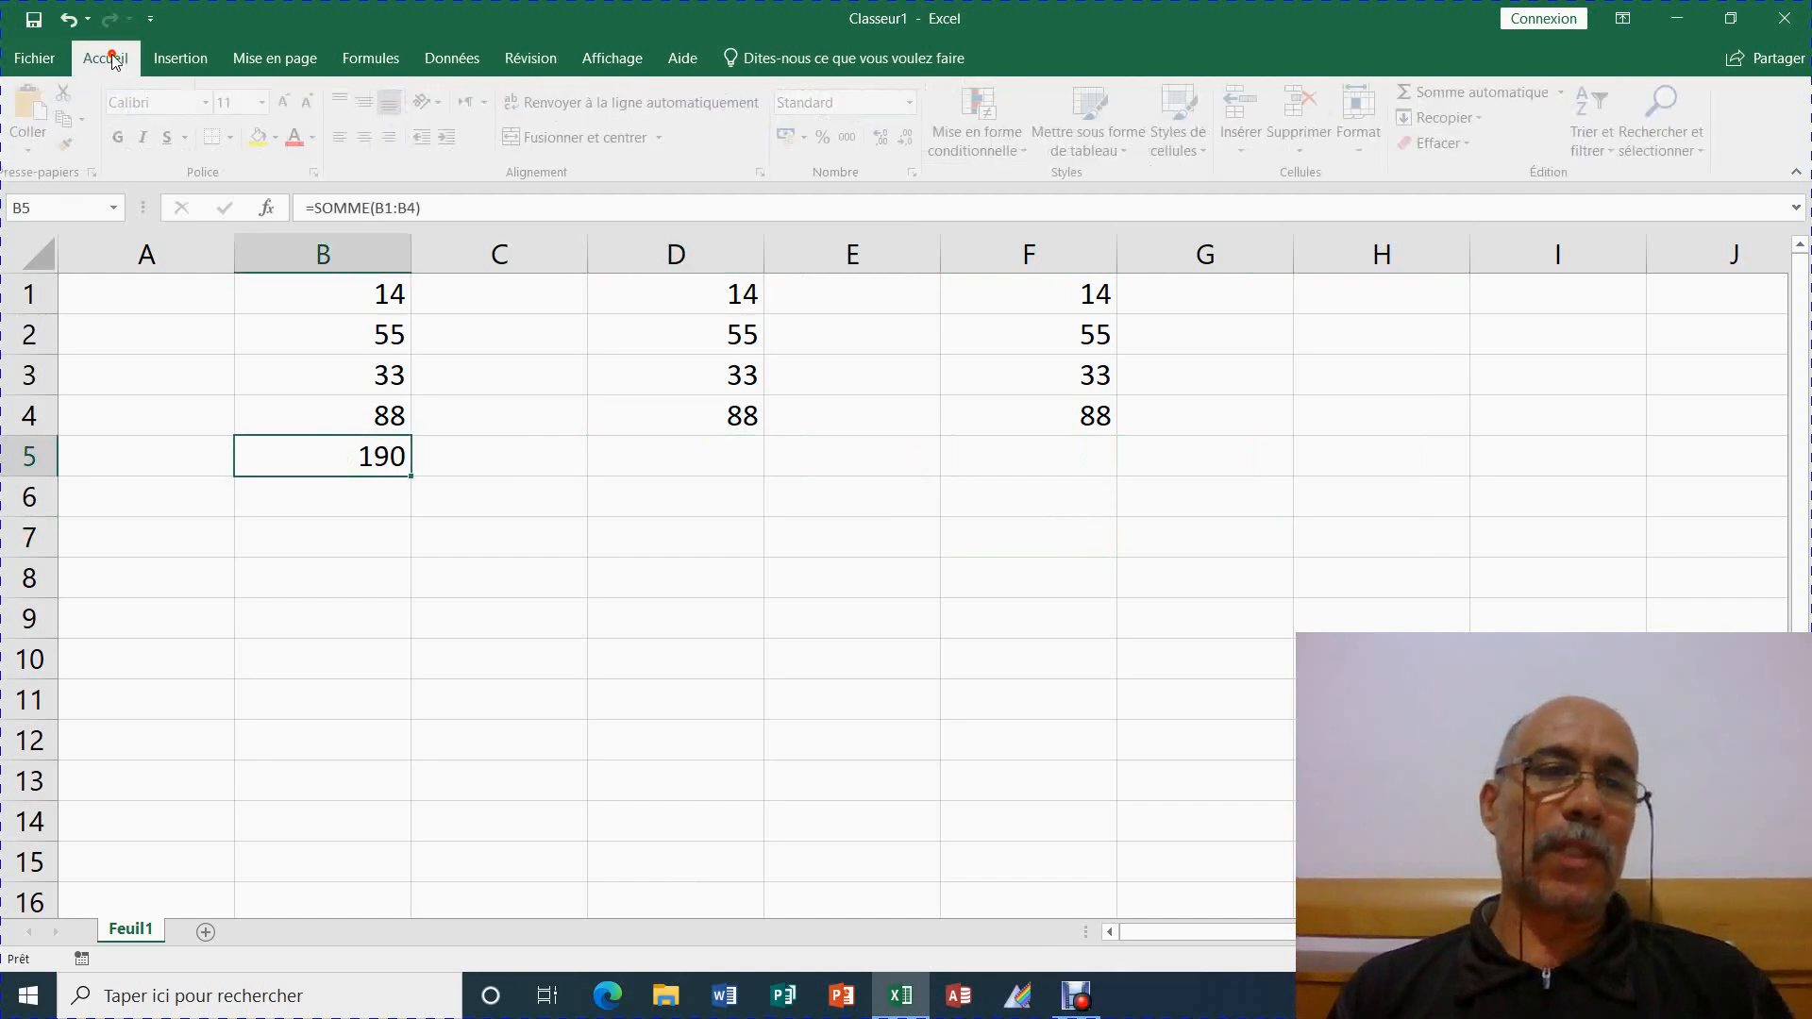
{"action": "left_click", "coordinate": [298, 139]}
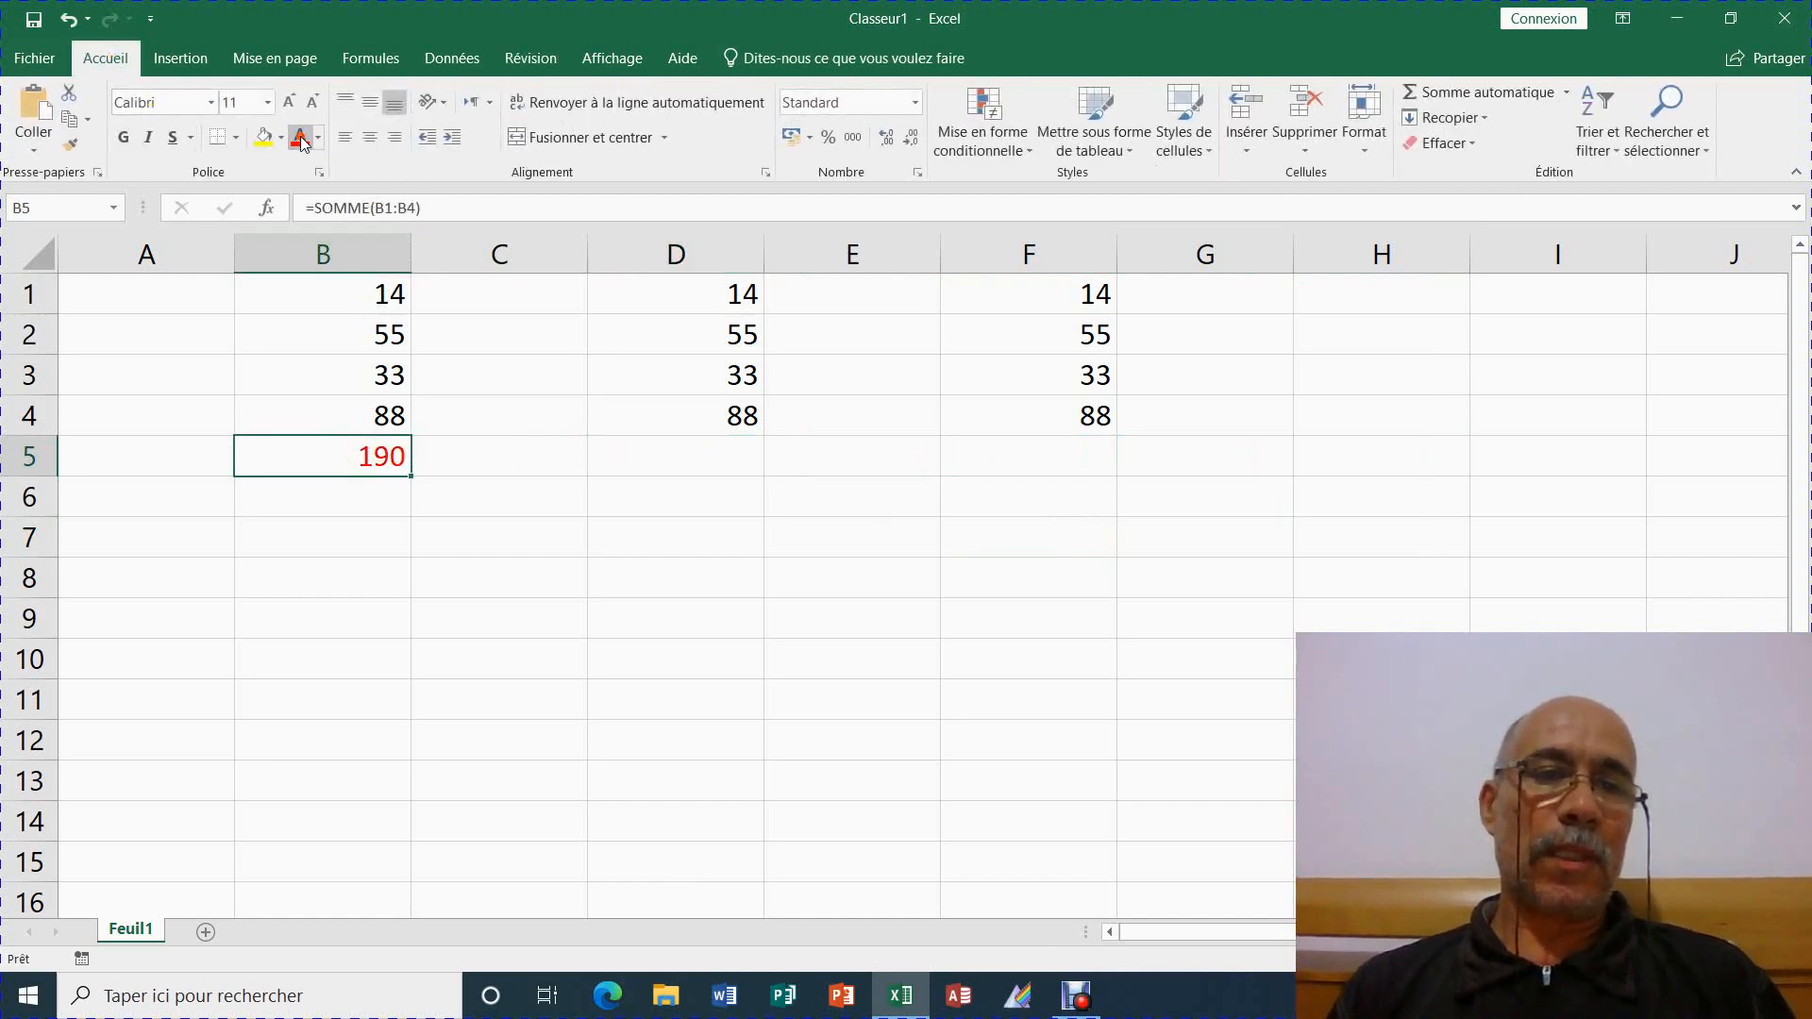
{"action": "left_click", "coordinate": [370, 139]}
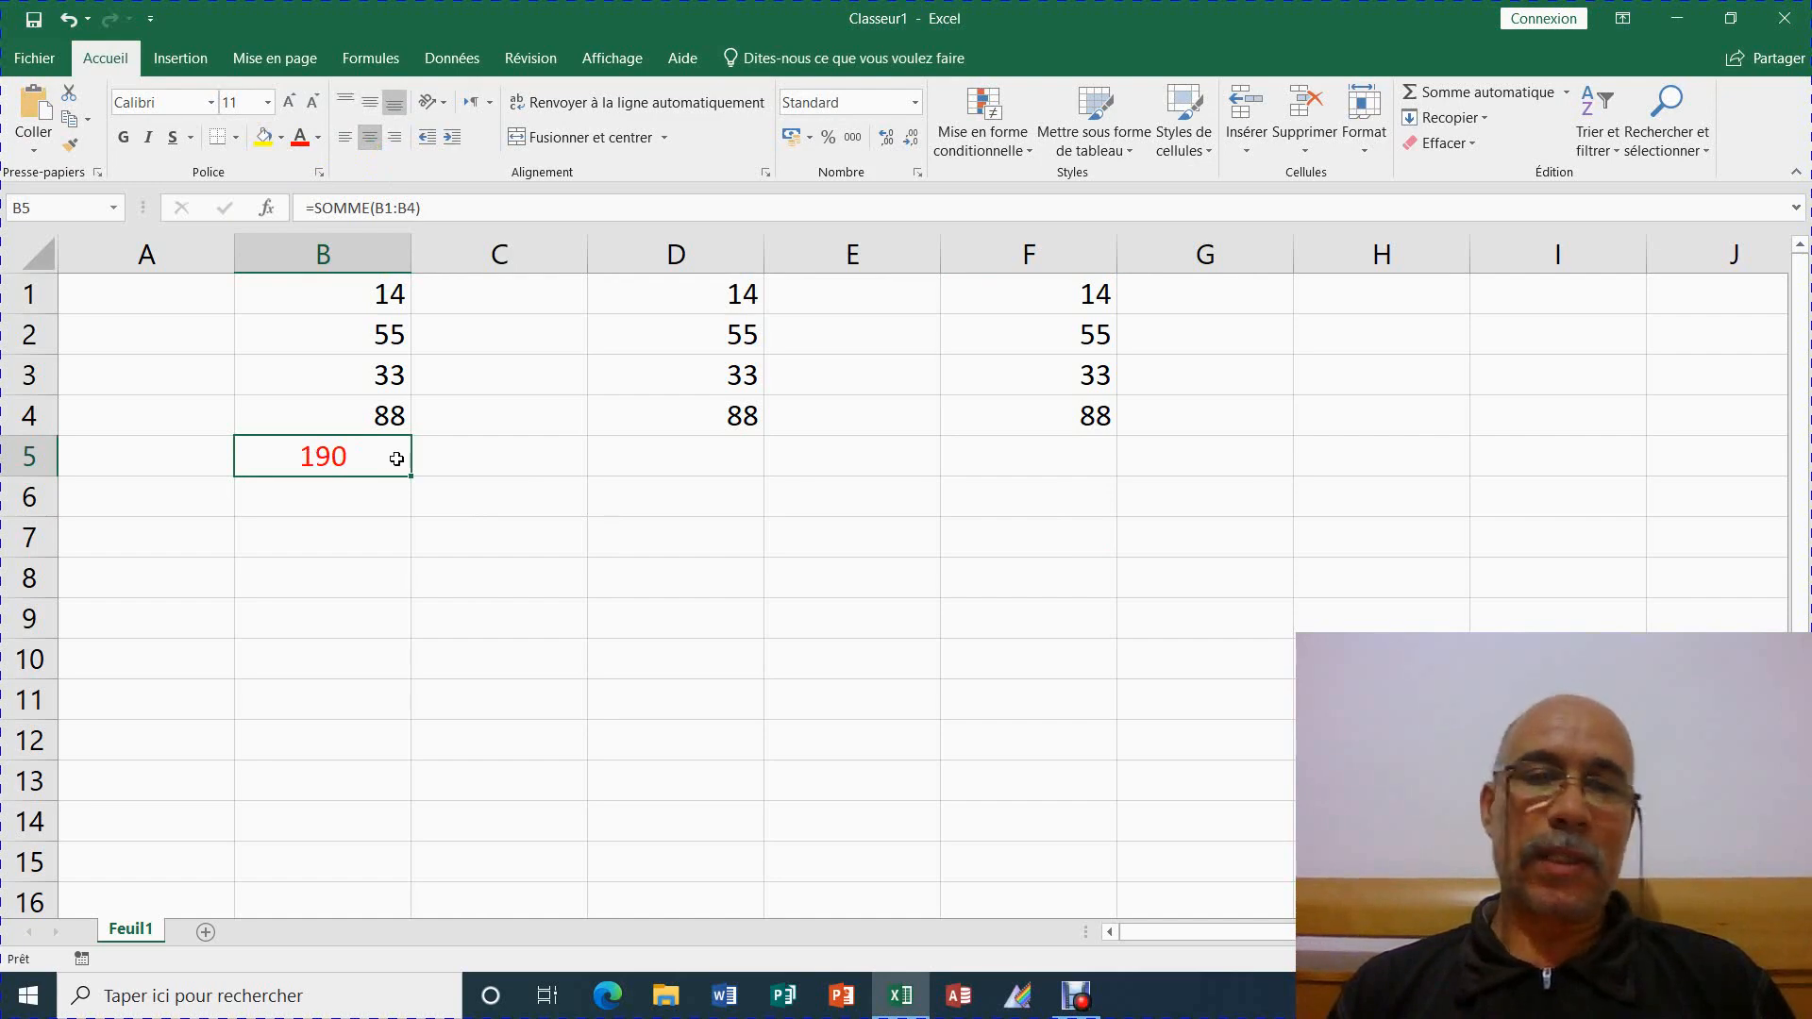
{"action": "left_click", "coordinate": [608, 460]}
{"action": "left_click", "coordinate": [1010, 451]}
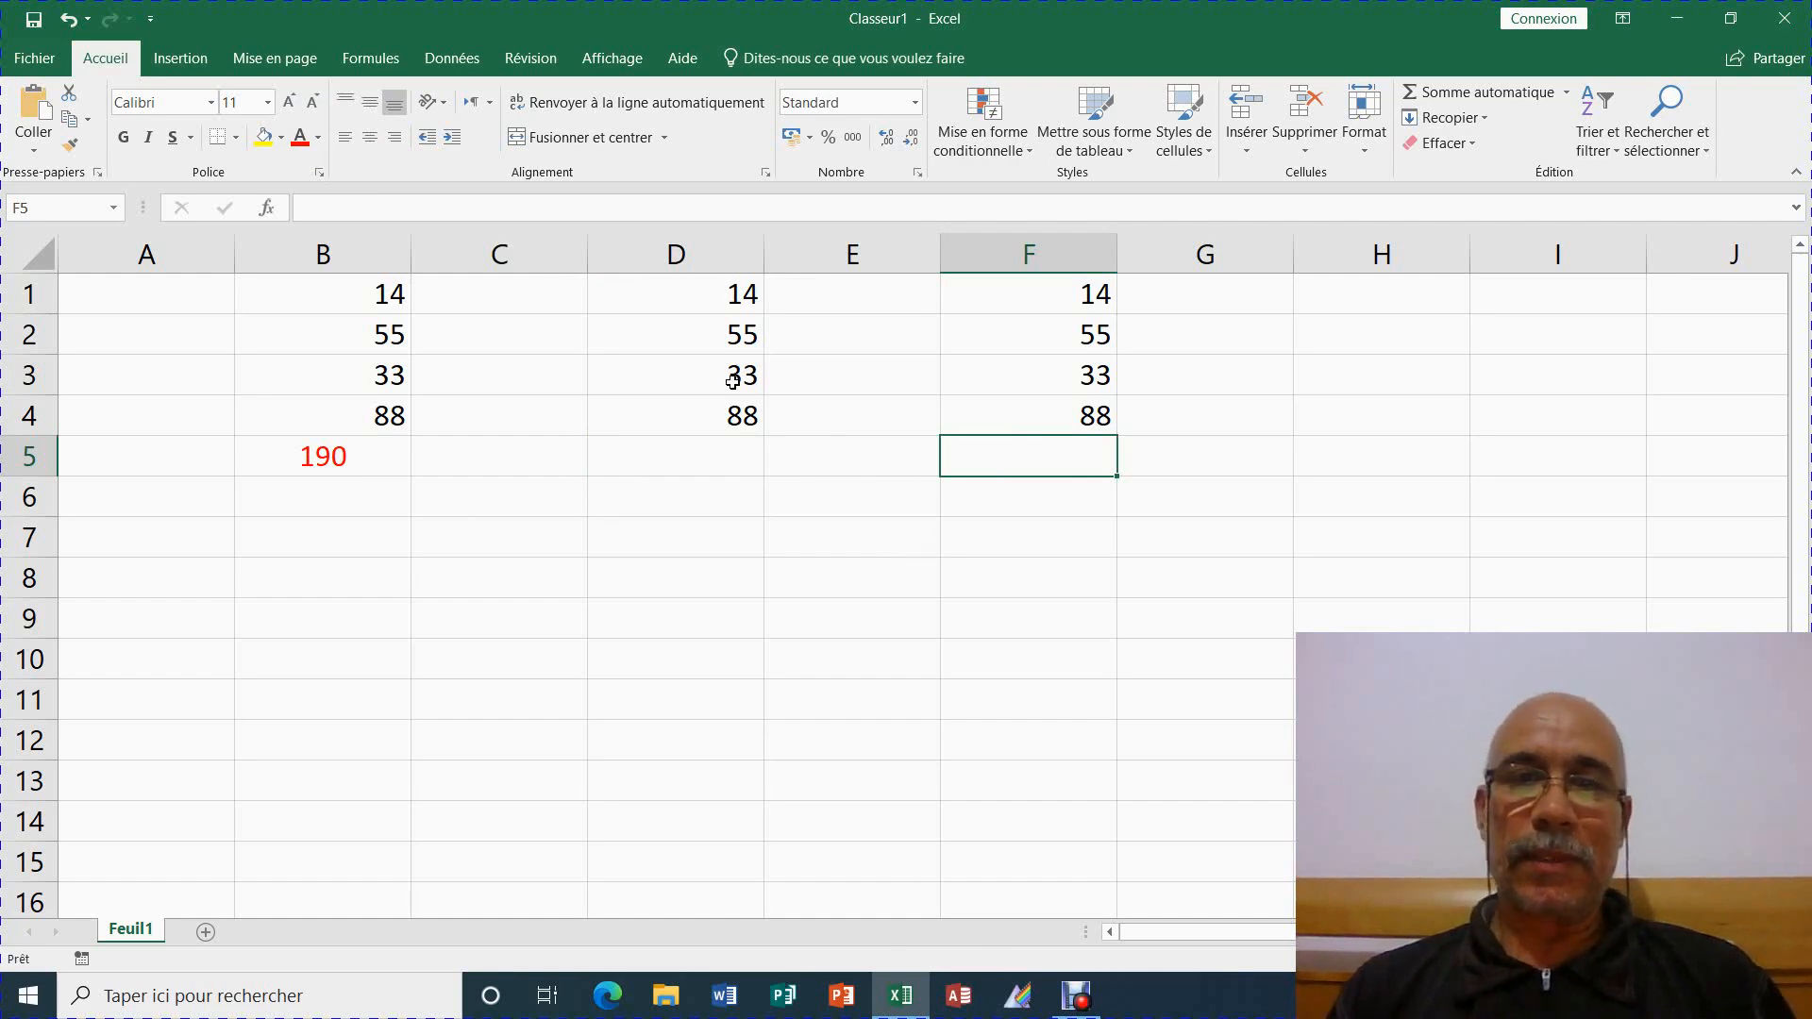
Close the workbook without saving and return to the screen recorder
{"action": "left_click", "coordinate": [1783, 18]}
{"action": "left_click", "coordinate": [908, 528]}
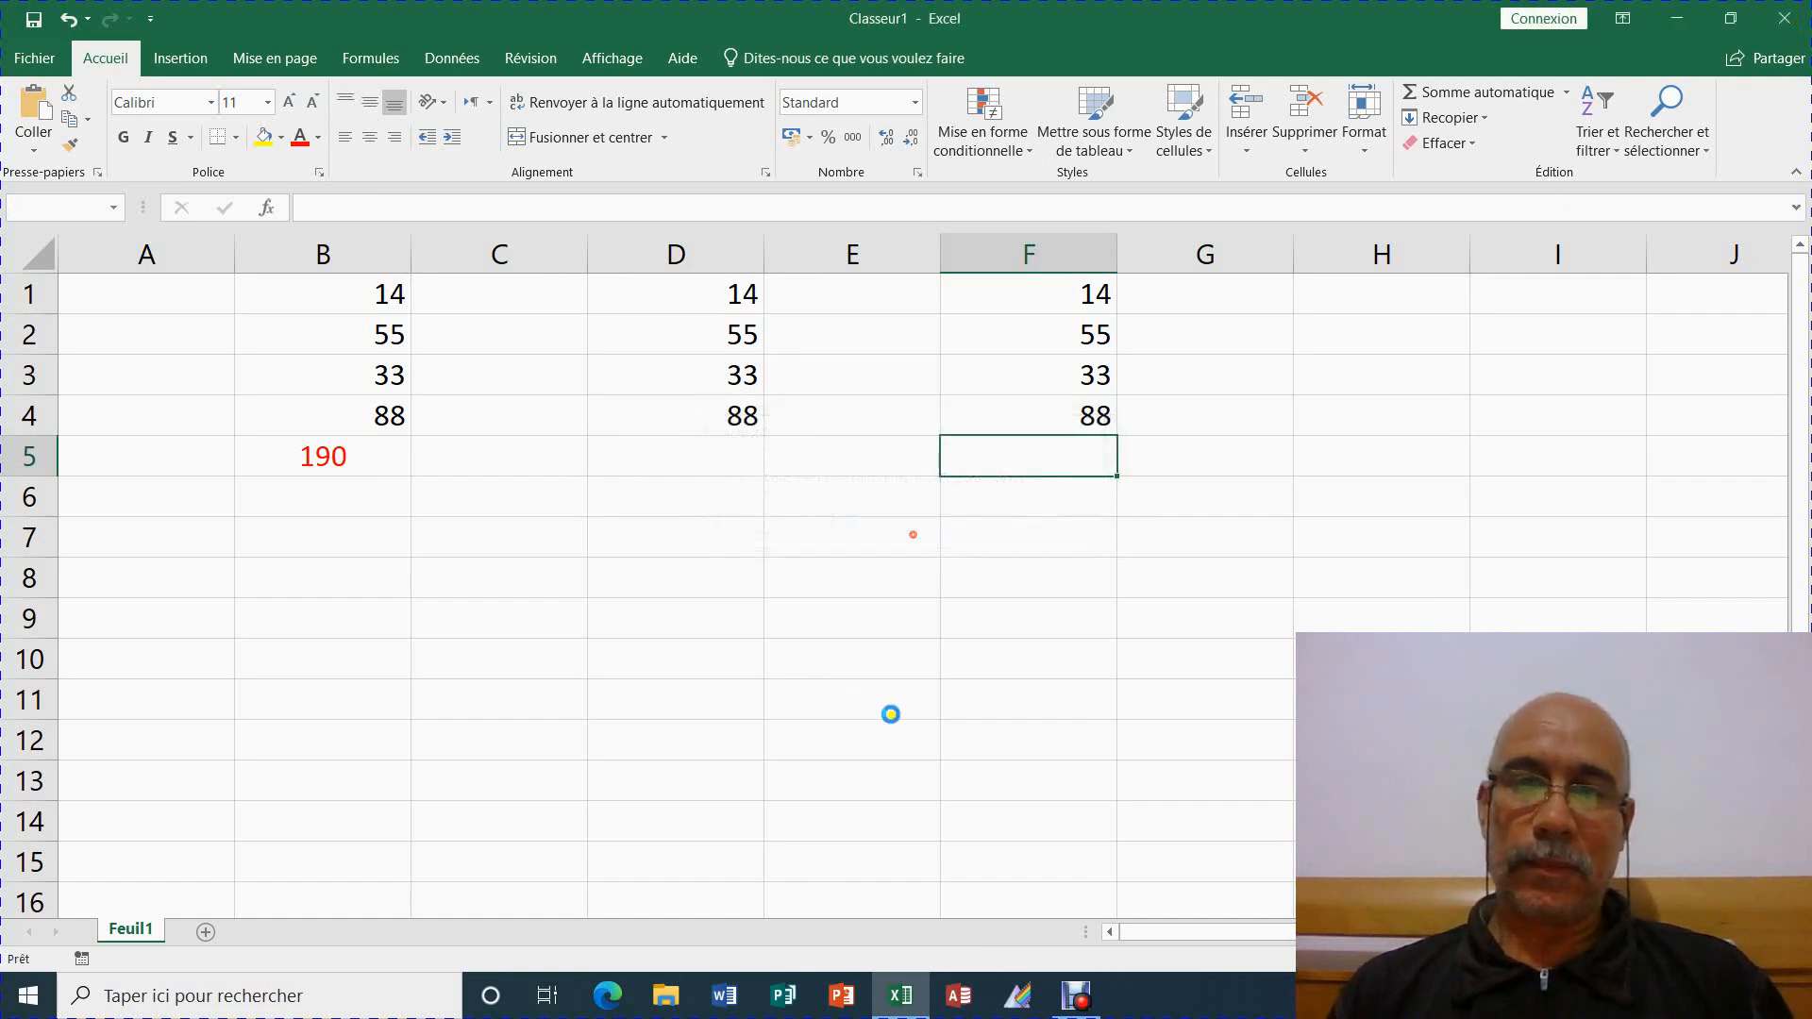
{"action": "left_click", "coordinate": [1081, 1001]}
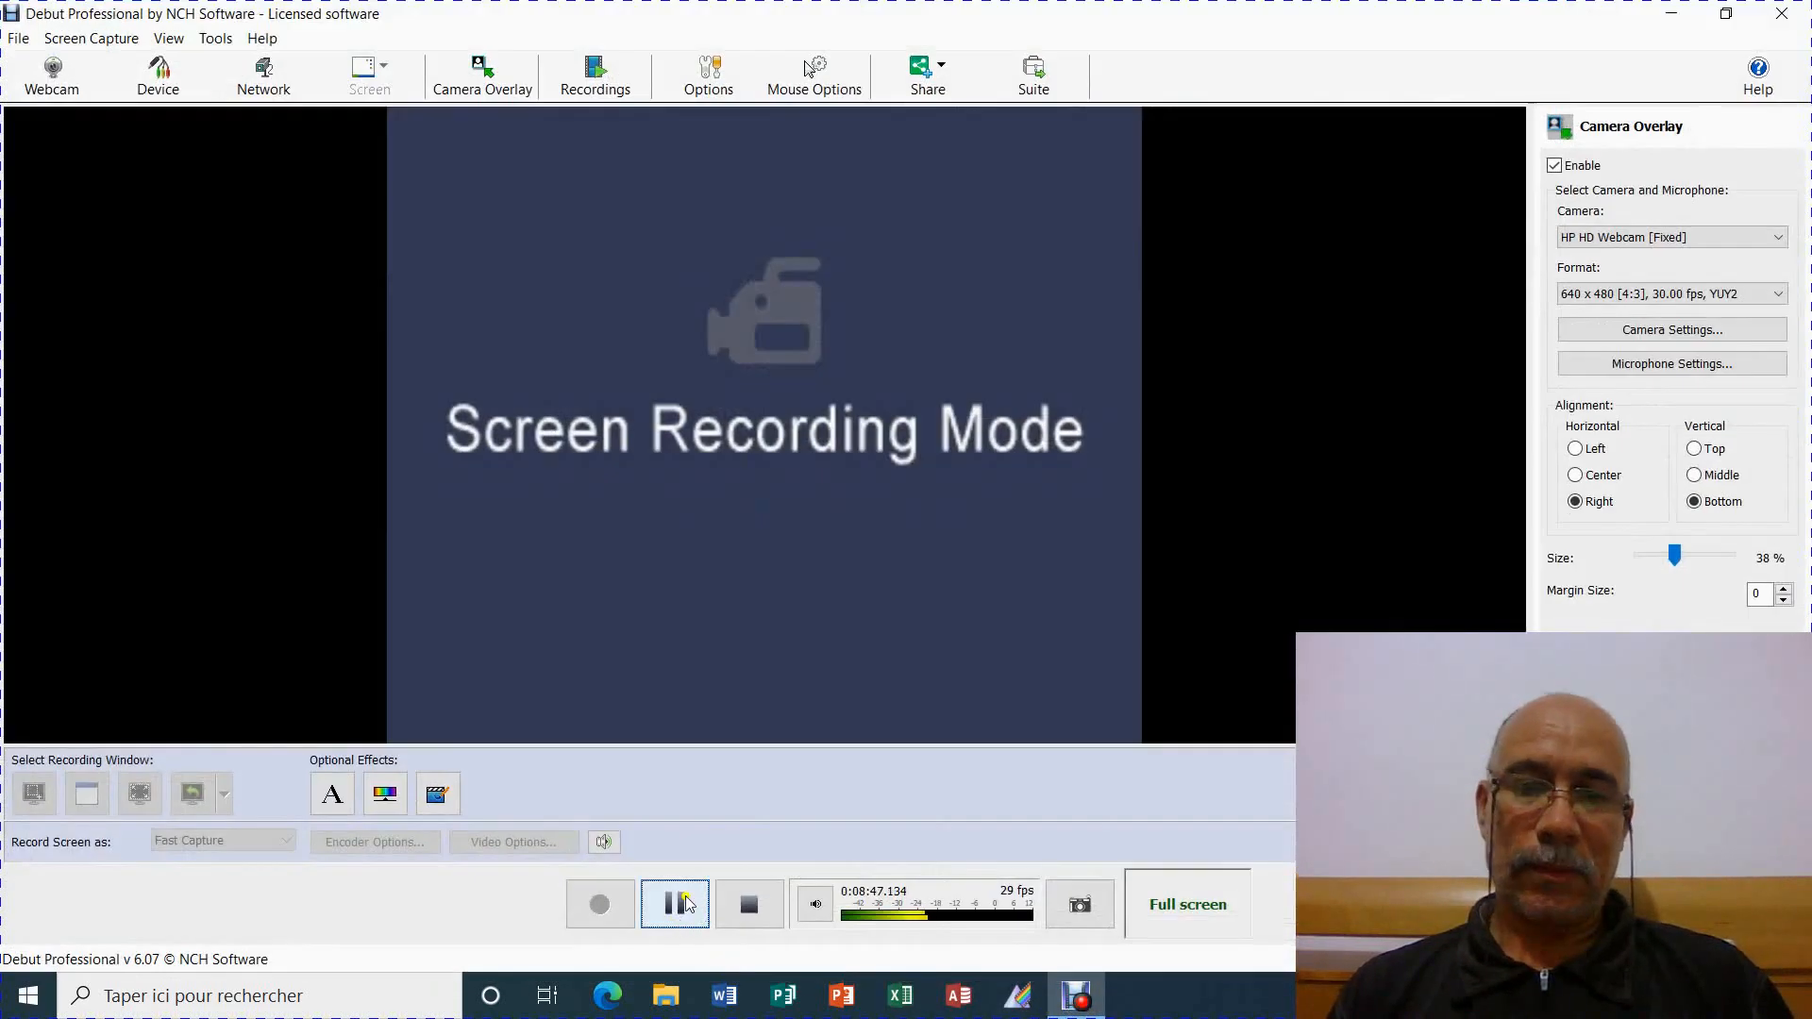